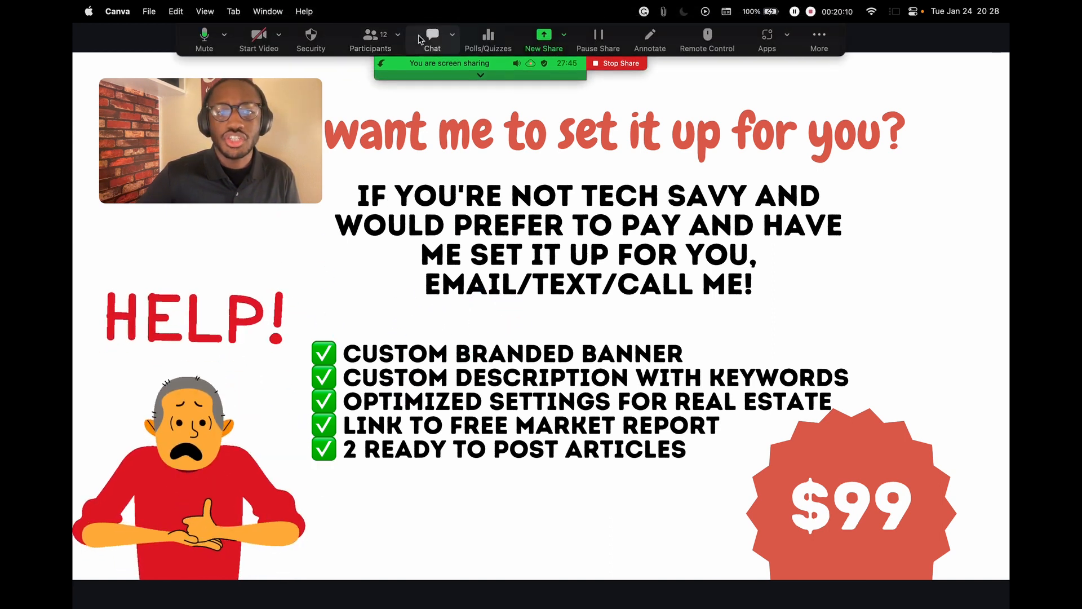
# Advance the Canva slideshow from the $99 offer slide to the LET'S GET STARTED! slide.
pyautogui.click(432, 38)
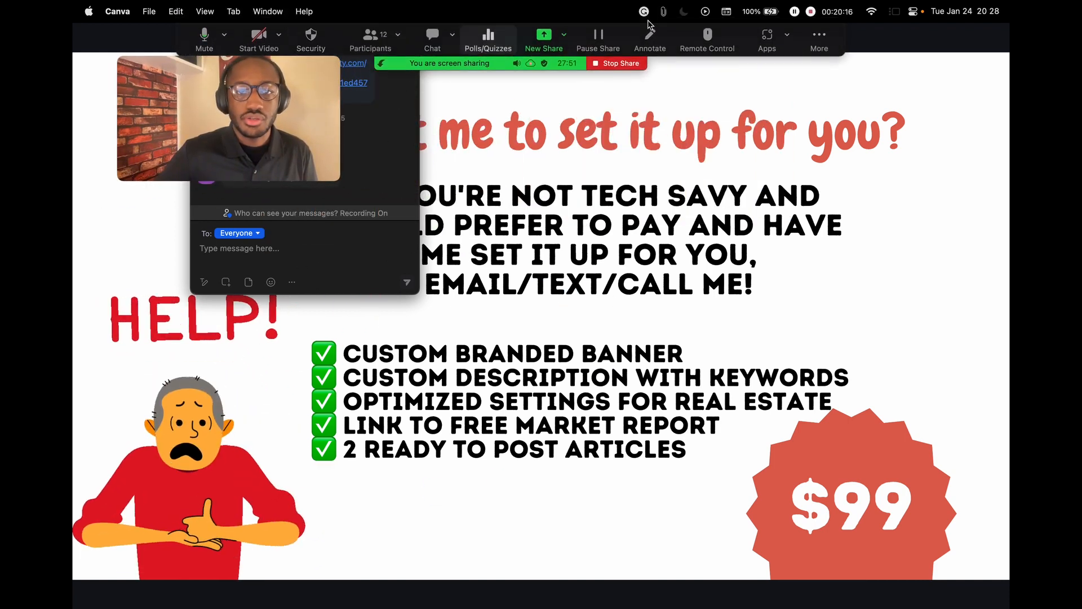
pyautogui.click(970, 139)
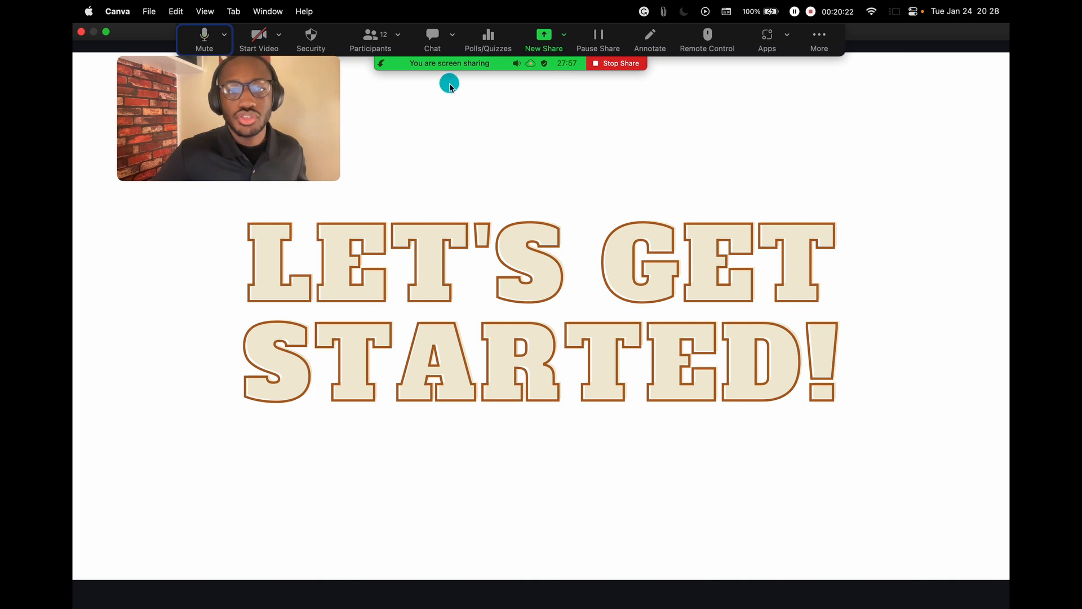
pyautogui.moveTo(812, 42); pyautogui.dragTo(927, 276)
# Post the presenter's name and phone number to everyone in the Zoom meeting chat.
pyautogui.click(355, 40)
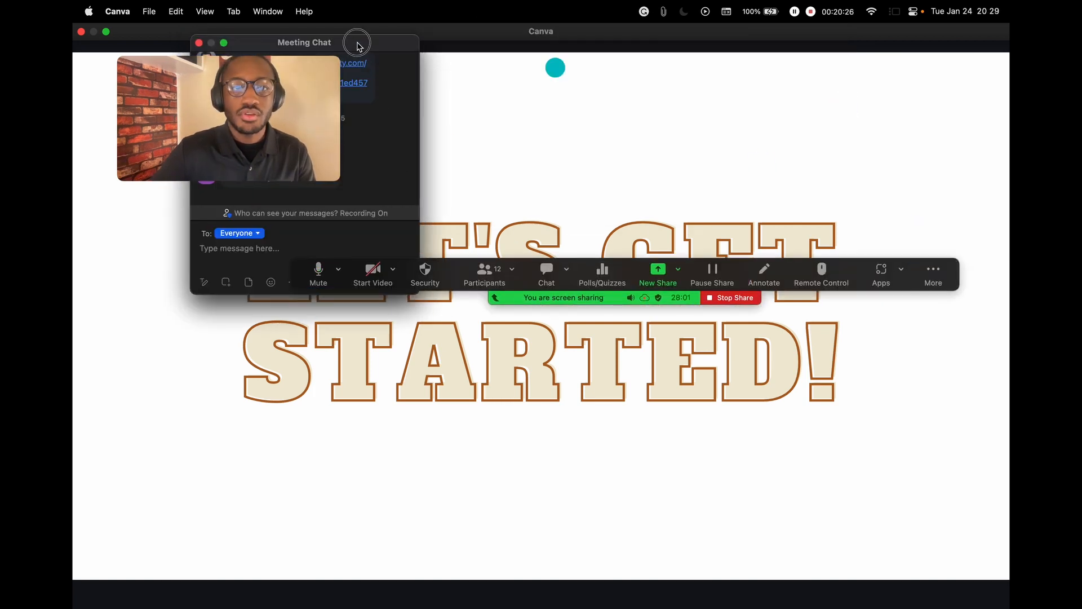
pyautogui.click(232, 259)
pyautogui.write('Kar')
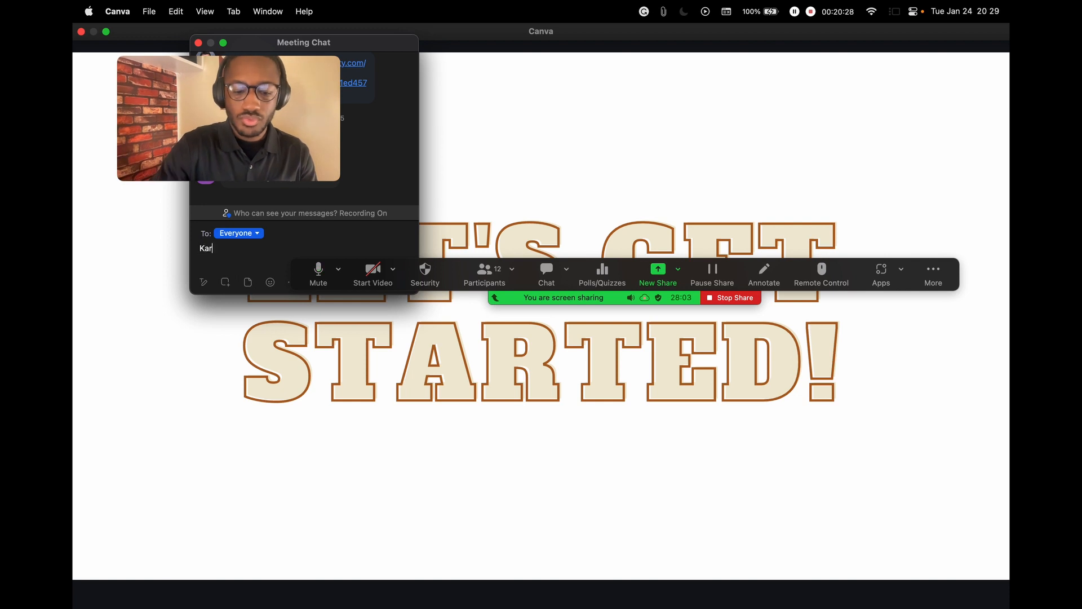
pyautogui.write('amoko Kane')
pyautogui.press('Return')
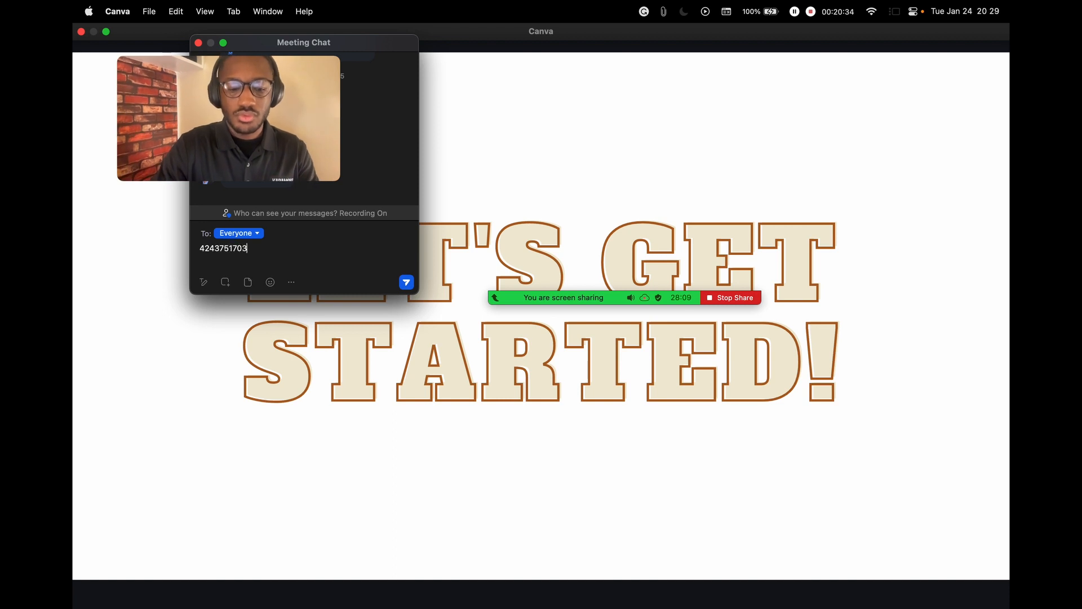
pyautogui.press('Return')
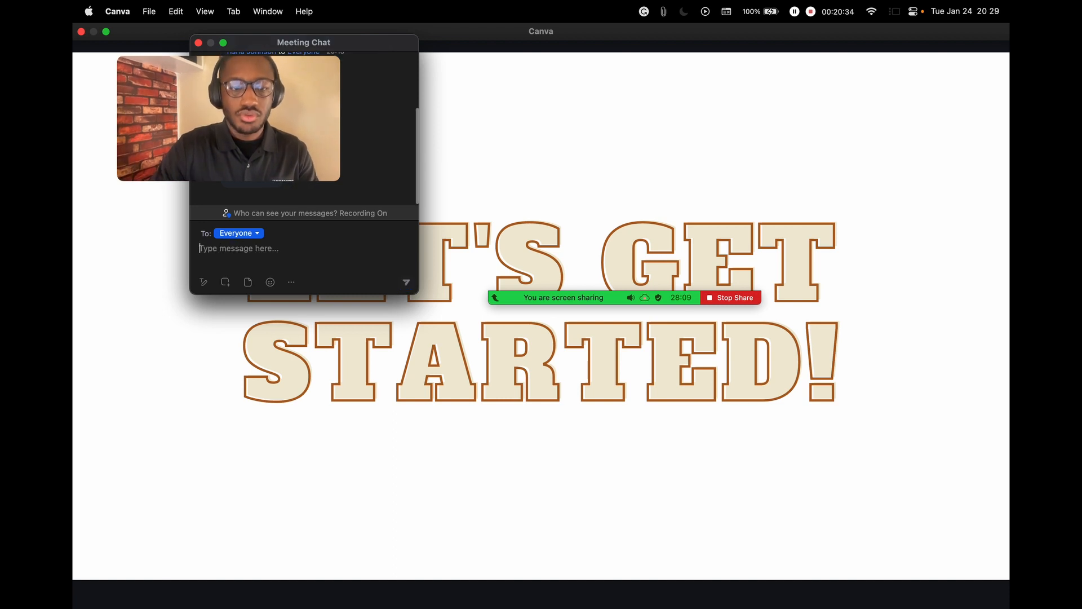
# Post the presenter's e-mail address using a text shortcut, then close the chat.
pyautogui.write('_we')
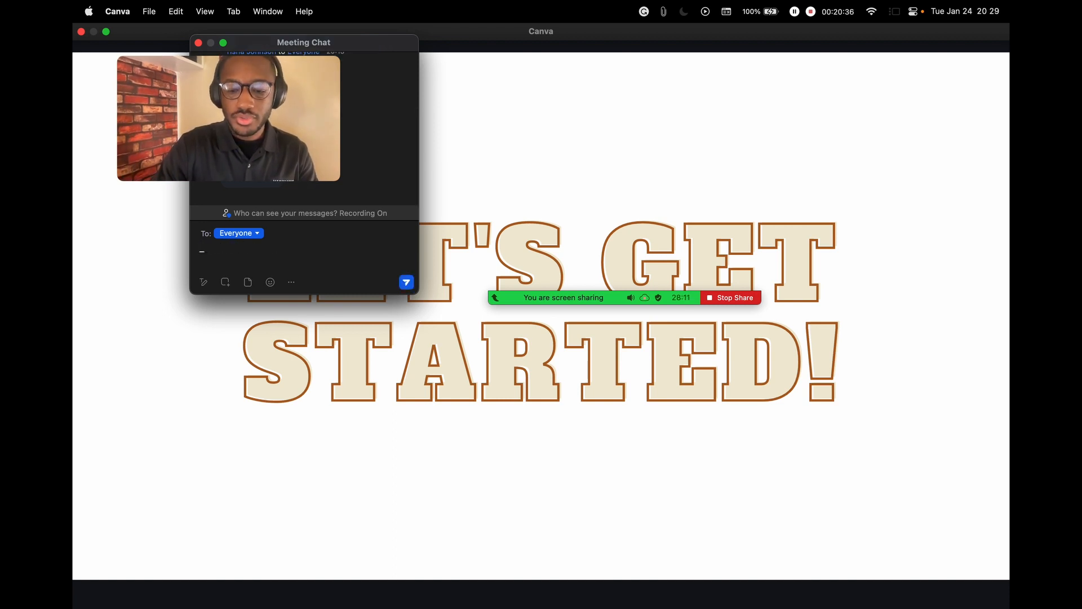
pyautogui.press('BackSpace')
pyautogui.press('BackSpace')
pyautogui.write('email')
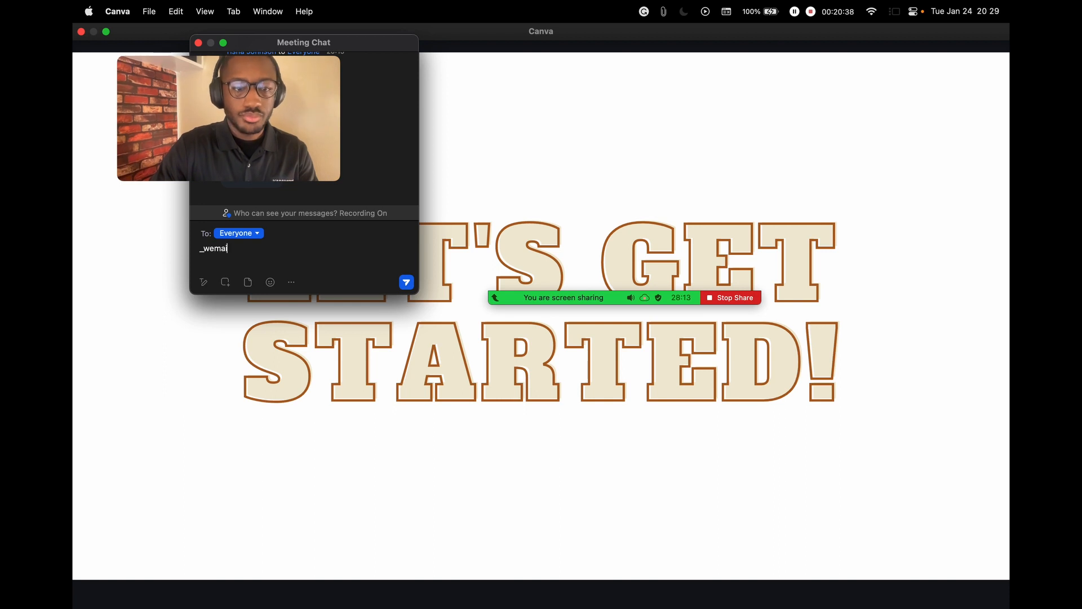
pyautogui.press('Return')
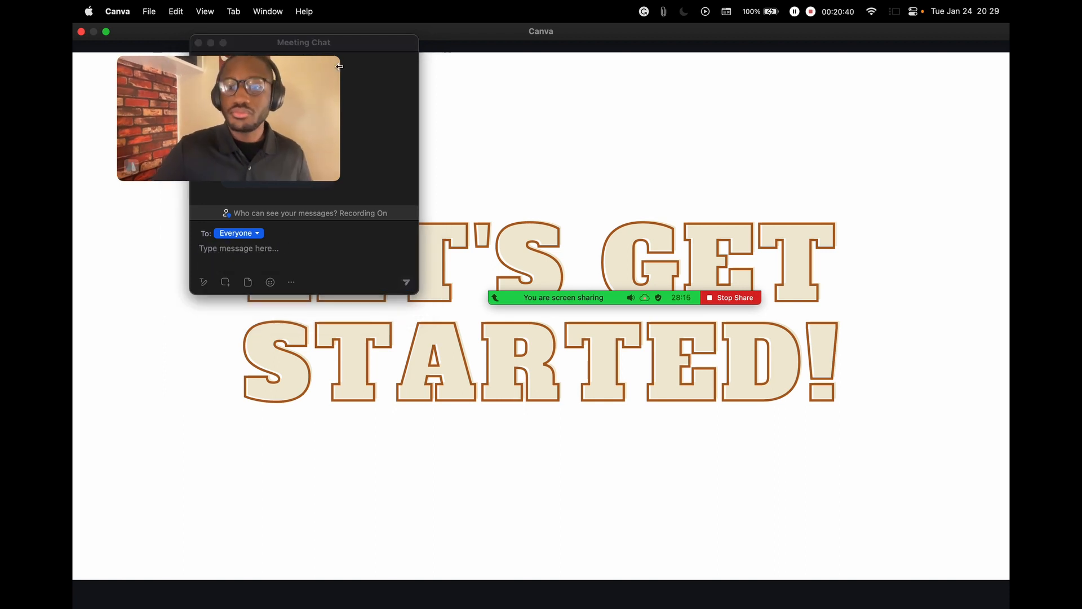
pyautogui.moveTo(351, 43); pyautogui.dragTo(632, 49)
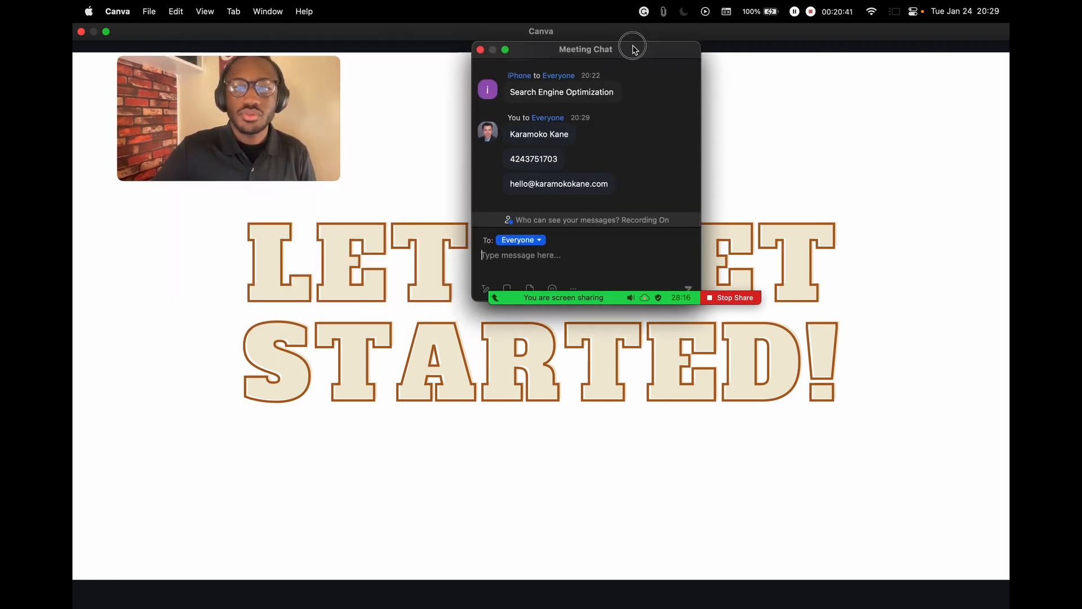
pyautogui.click(481, 49)
pyautogui.click(444, 292)
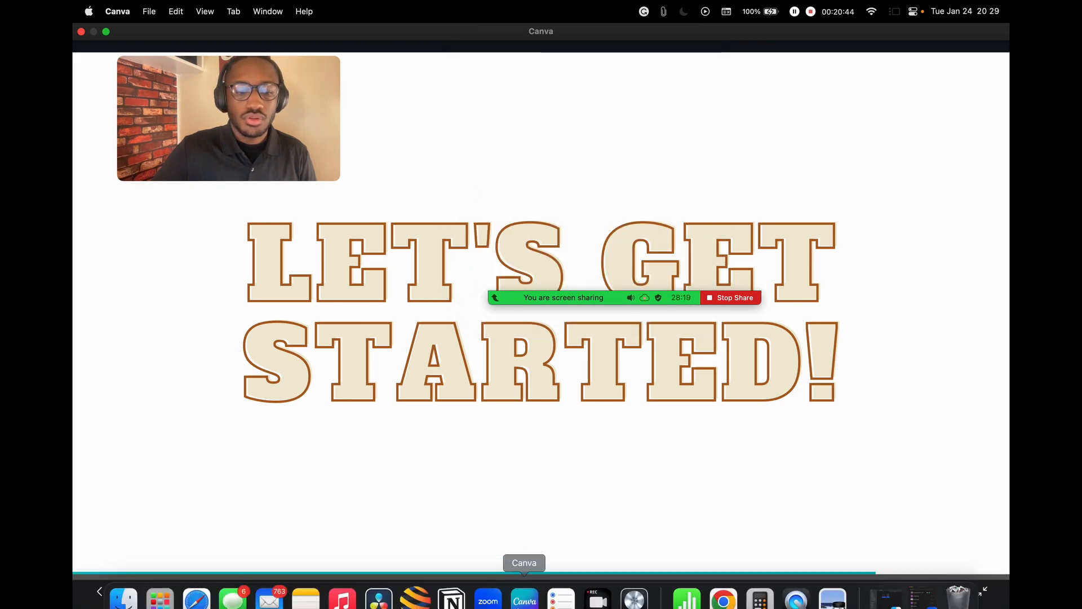
# Switch to Safari's Google tab and move the camera preview off the tabs.
pyautogui.click(196, 587)
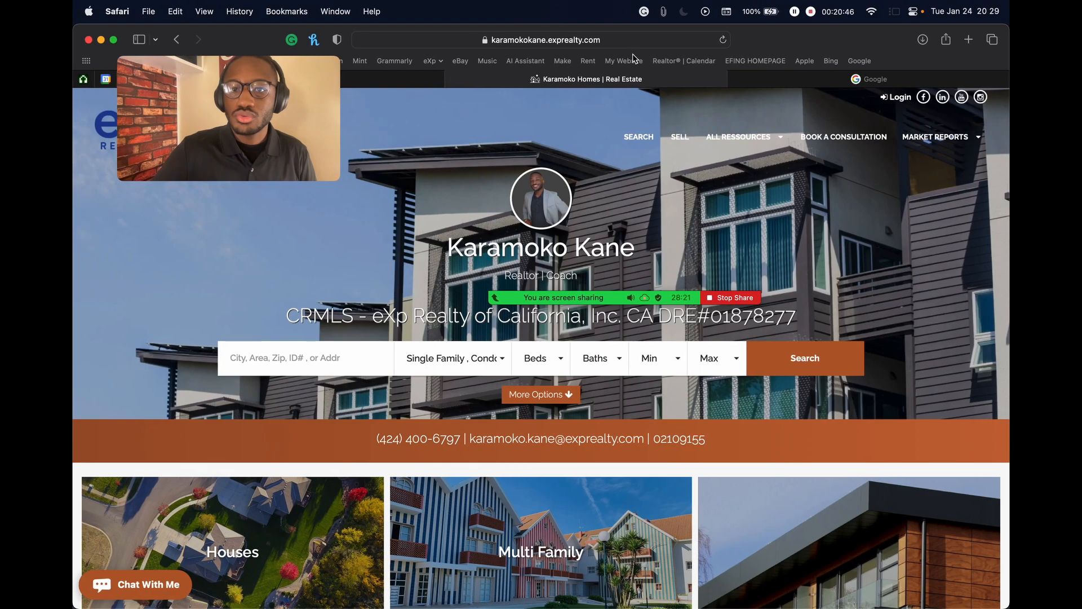
pyautogui.click(852, 84)
pyautogui.moveTo(252, 109); pyautogui.dragTo(237, 431)
# Enter business.google.com/create in the address bar and copy that link.
pyautogui.moveTo(685, 305)
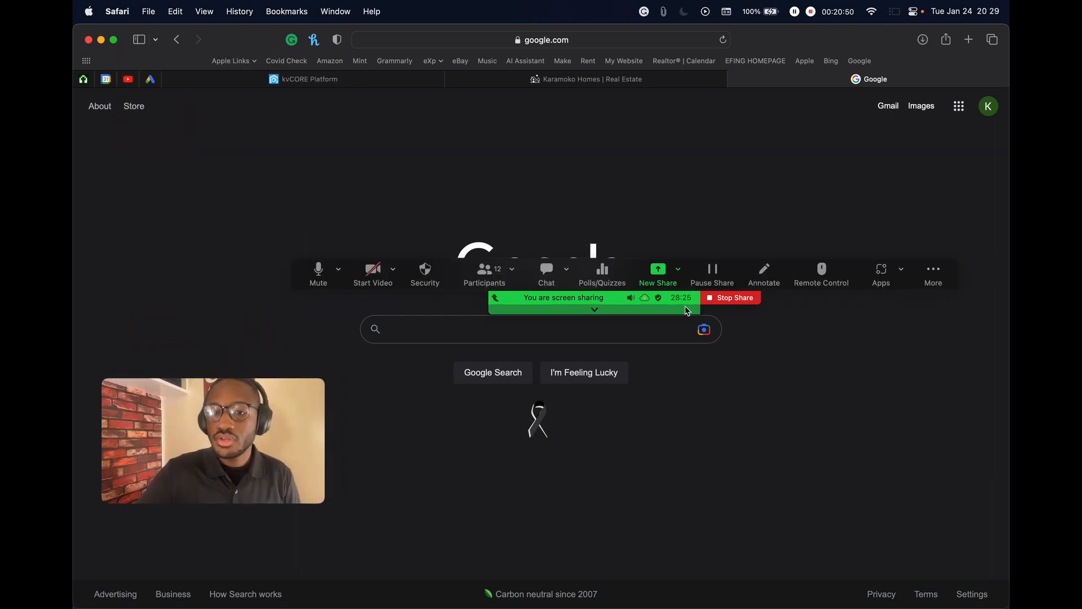
pyautogui.click(568, 40)
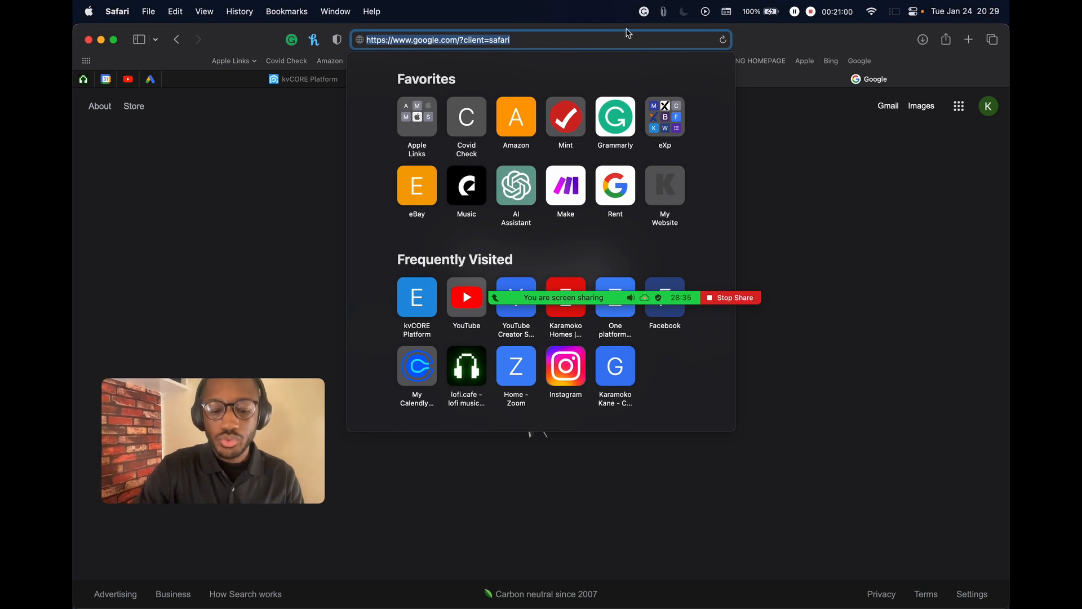
pyautogui.write('business')
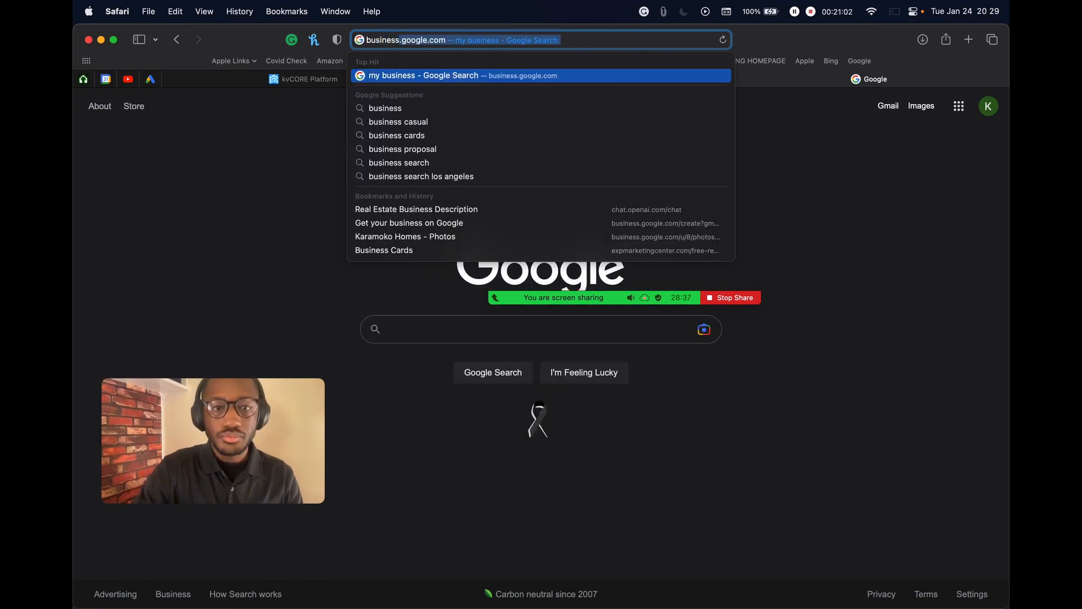
pyautogui.press('Right')
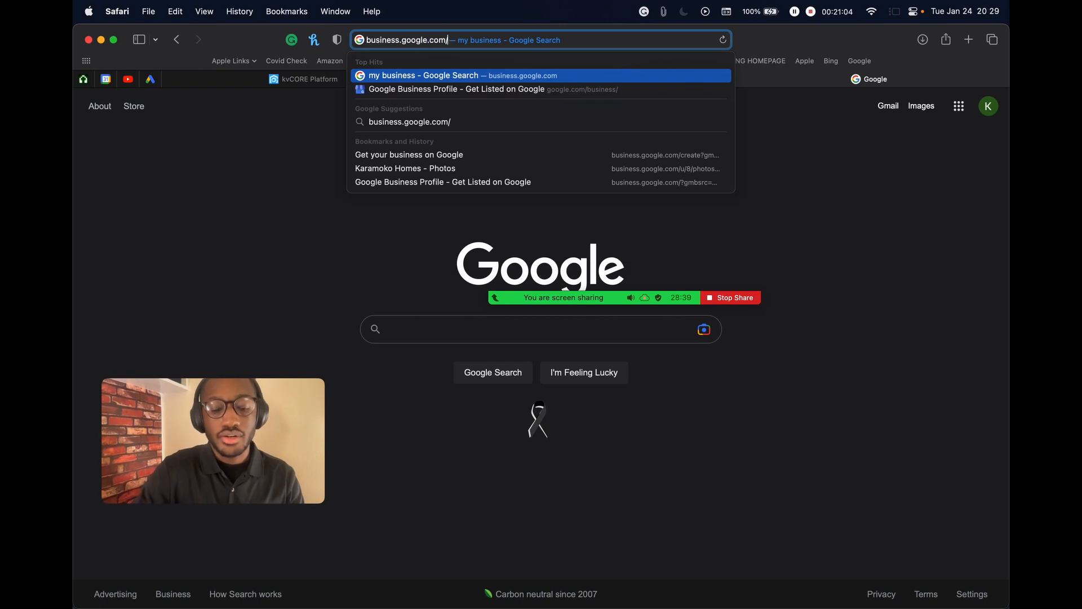
pyautogui.write('create')
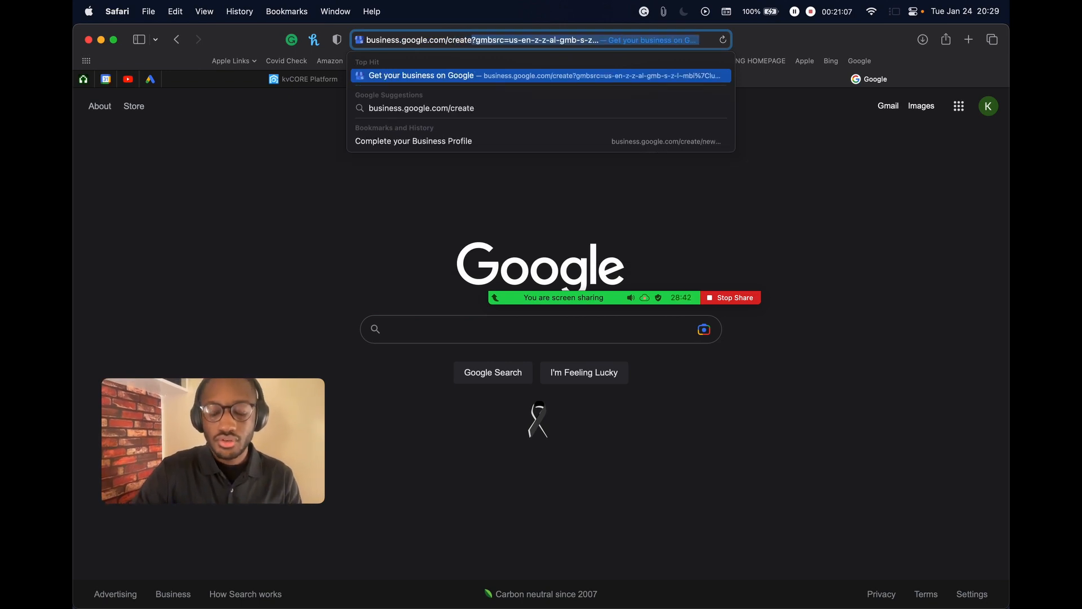
pyautogui.press('Right')
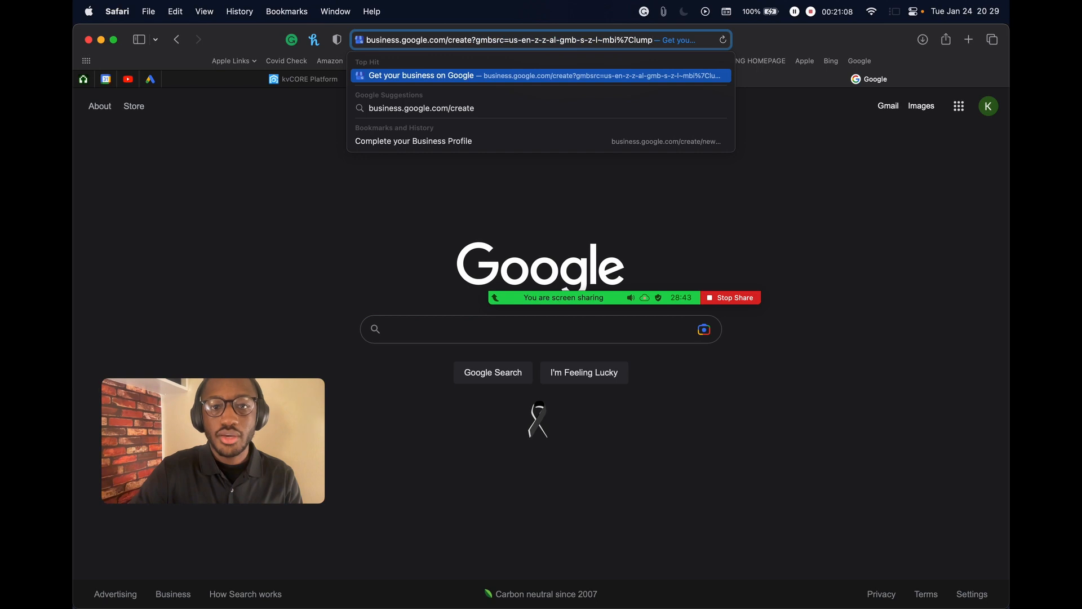
pyautogui.moveTo(471, 39); pyautogui.dragTo(294, 42)
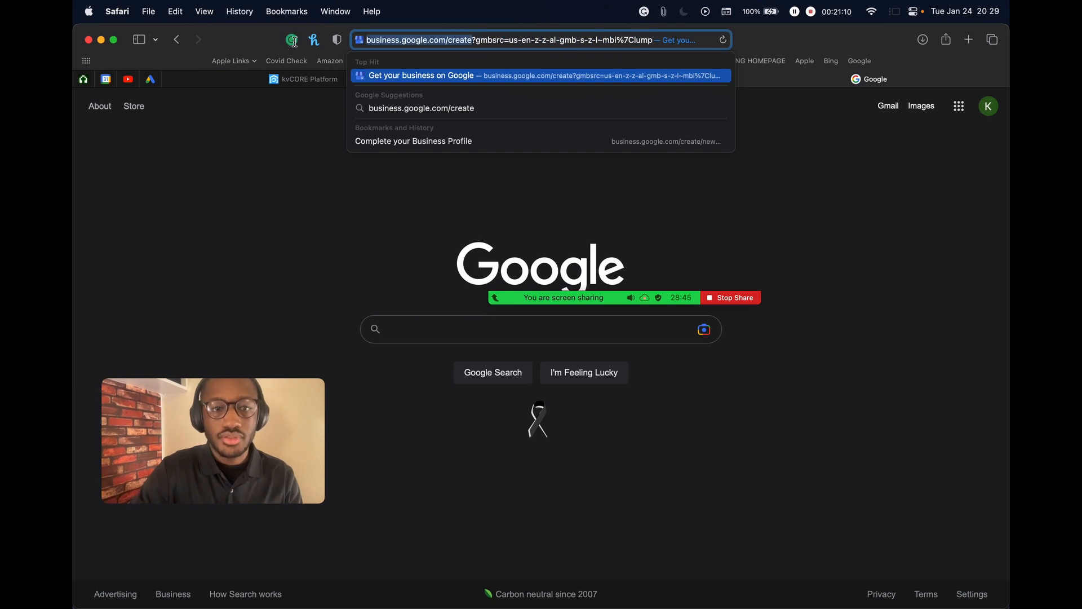
pyautogui.press('super+c')
pyautogui.click(314, 541)
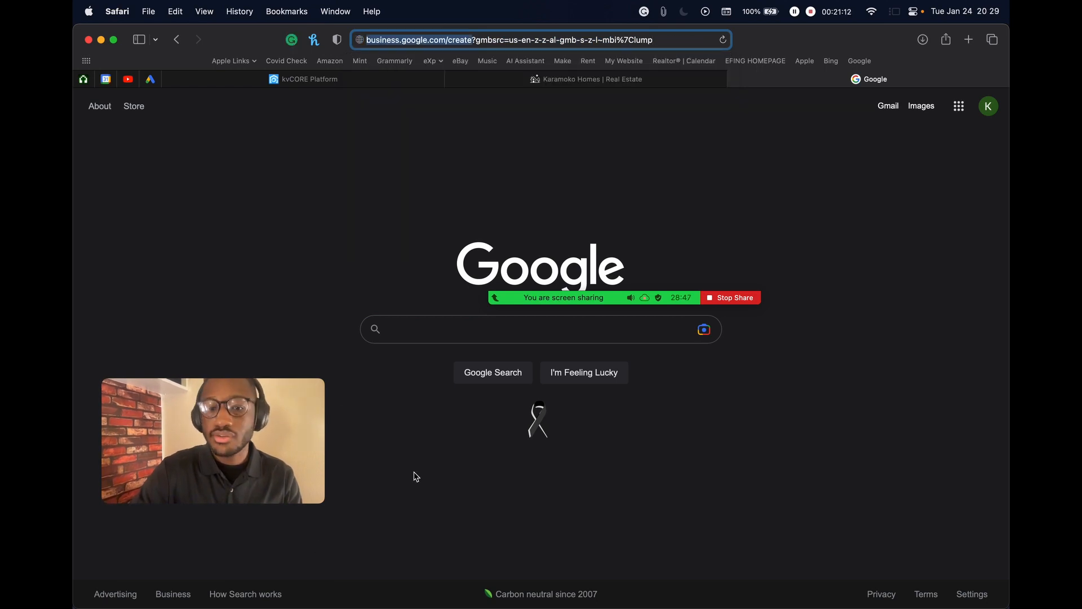
pyautogui.click(546, 271)
# Paste the business.google.com/create link, trimmed of its query, into the chat and send it.
pyautogui.moveTo(592, 160)
pyautogui.moveTo(668, 54); pyautogui.dragTo(645, 44)
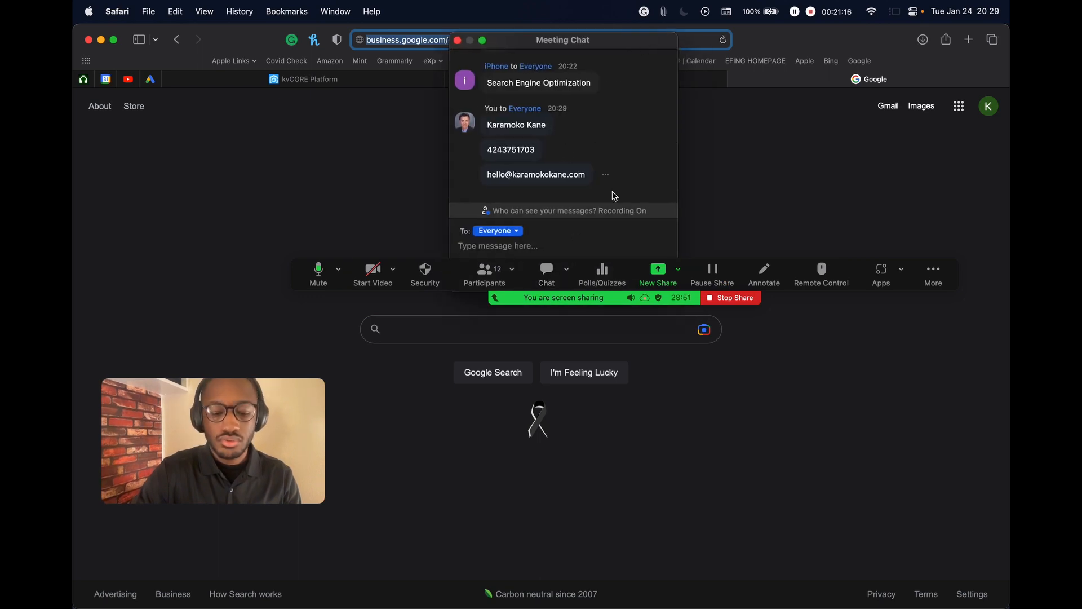
pyautogui.press('super+v')
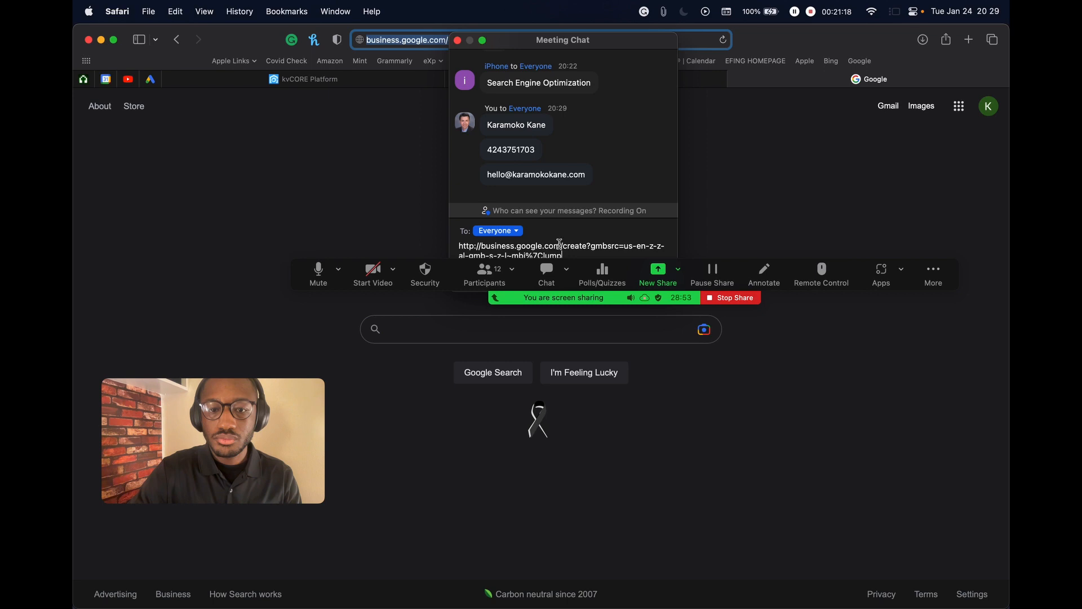
pyautogui.moveTo(592, 246); pyautogui.dragTo(564, 256)
pyautogui.press('BackSpace')
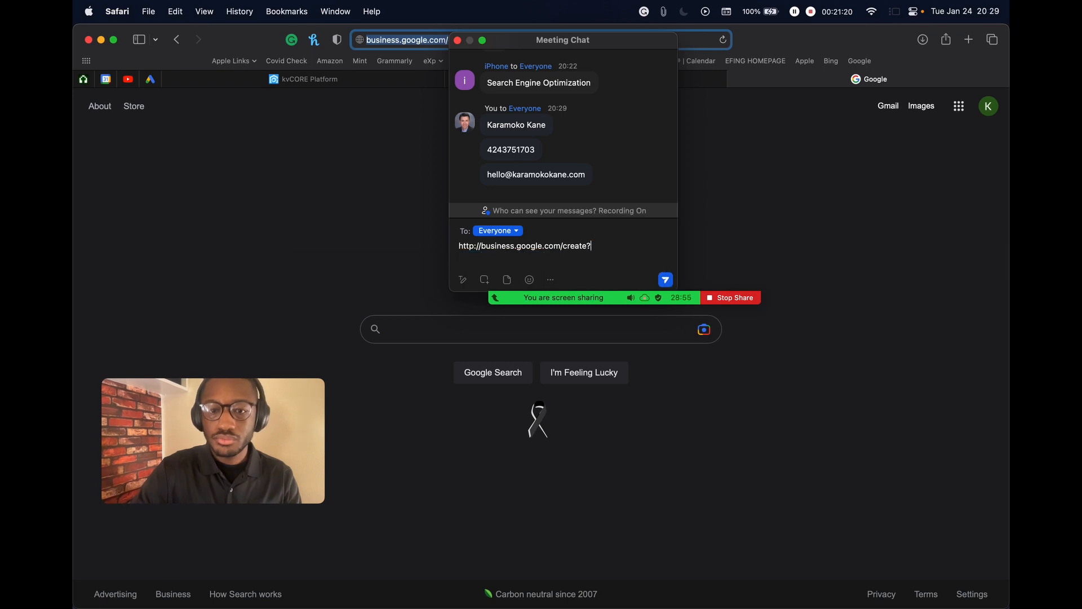
pyautogui.press('Return')
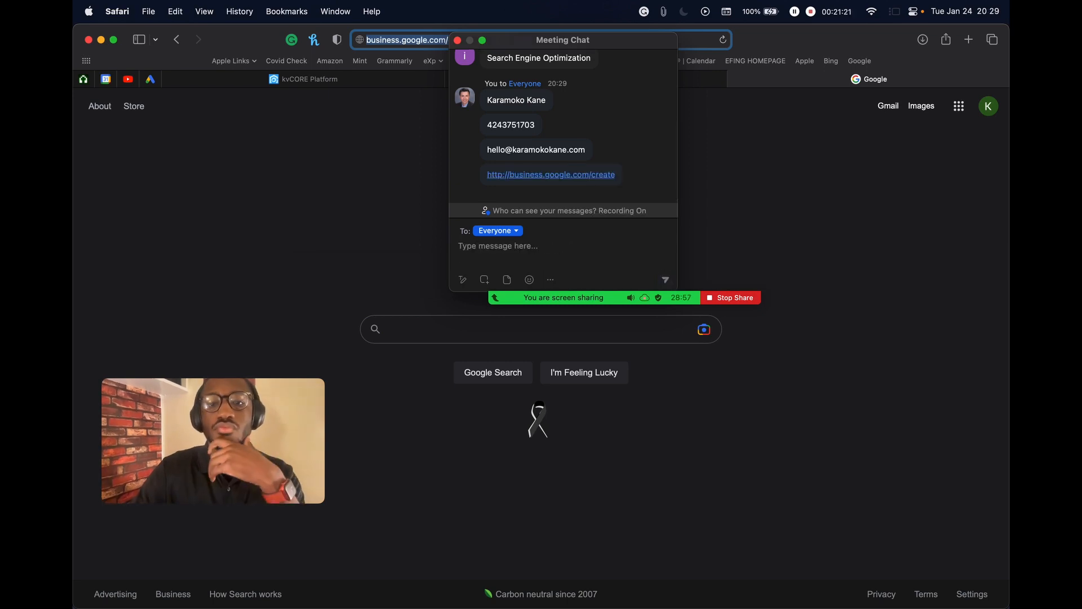
pyautogui.moveTo(638, 49); pyautogui.dragTo(951, 130)
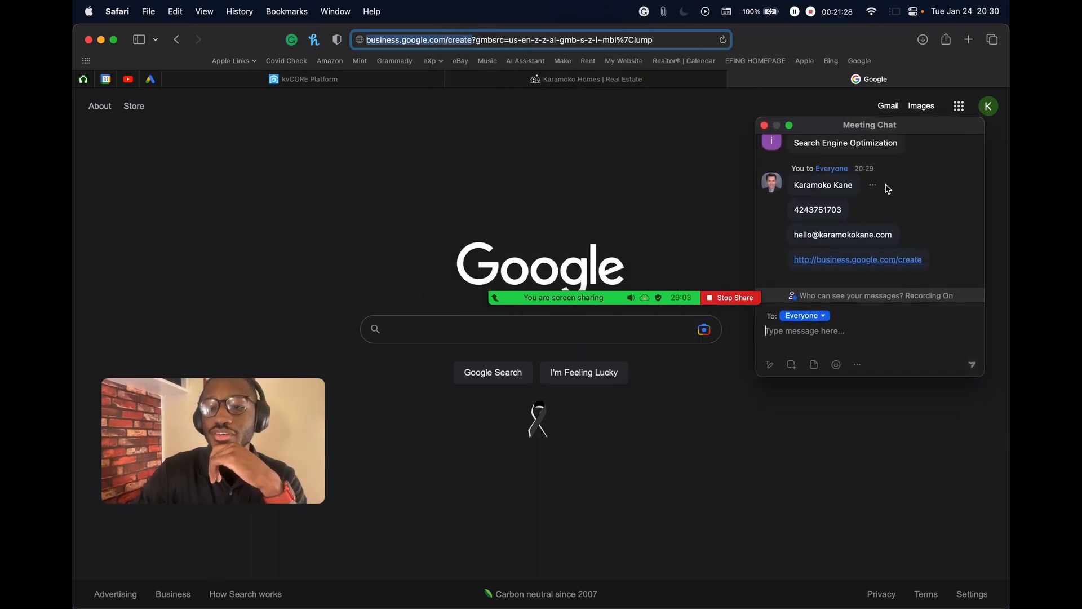
# Load the business.google.com/create sign-up page in Safari without the query text.
pyautogui.moveTo(721, 293)
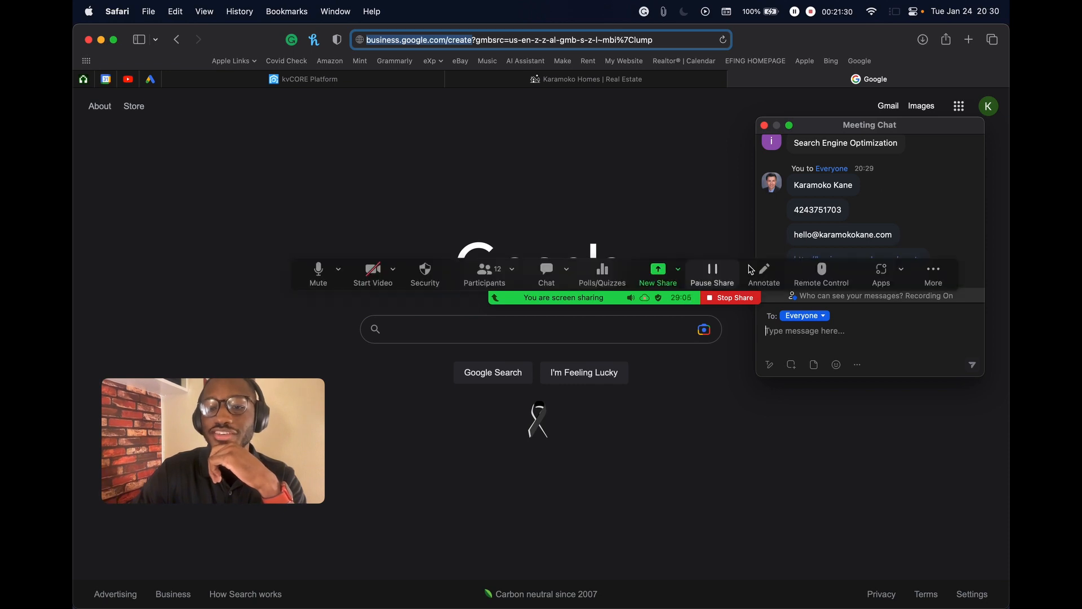
pyautogui.moveTo(937, 276); pyautogui.dragTo(739, 101)
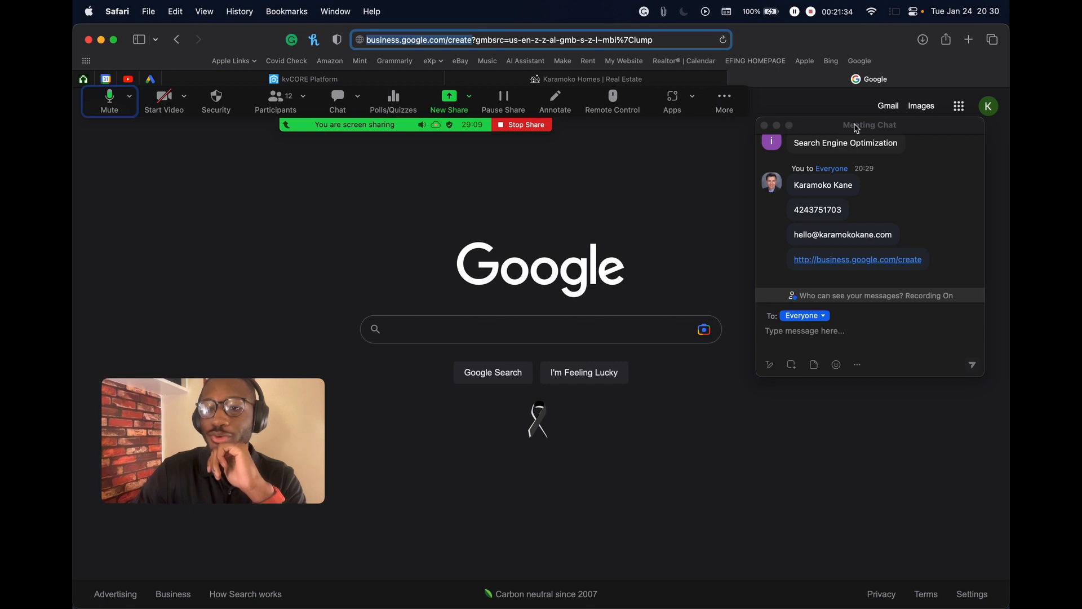
pyautogui.moveTo(856, 126); pyautogui.dragTo(848, 174)
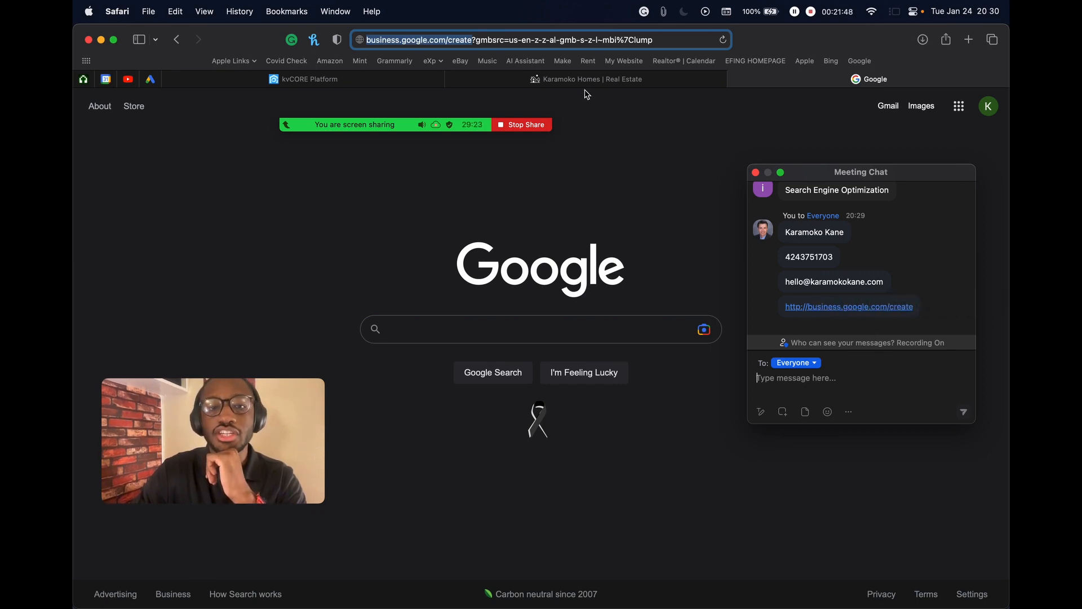
pyautogui.click(493, 39)
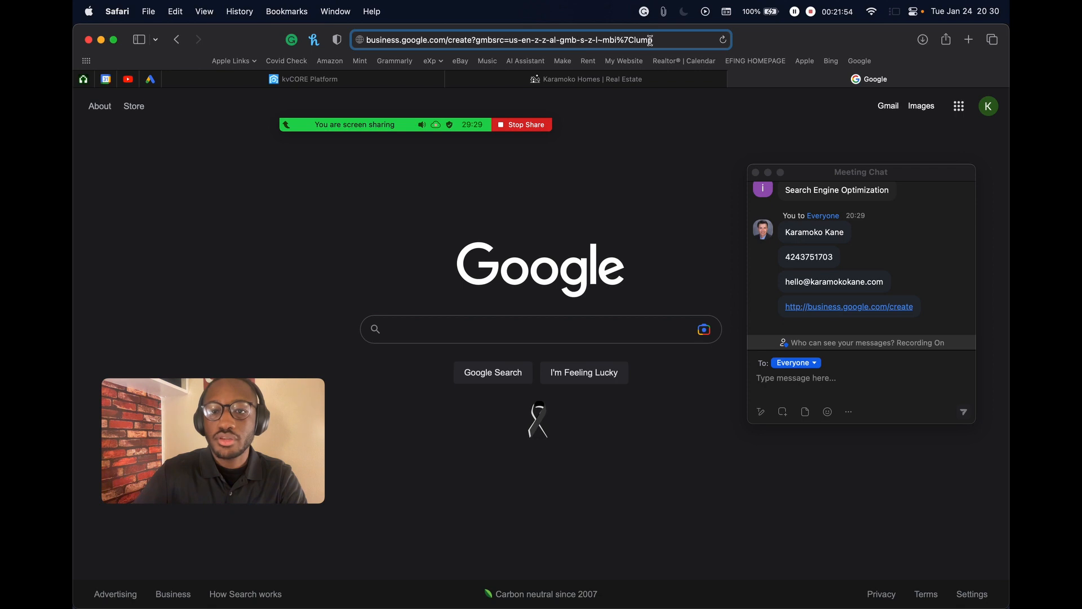
pyautogui.moveTo(474, 42); pyautogui.dragTo(739, 55)
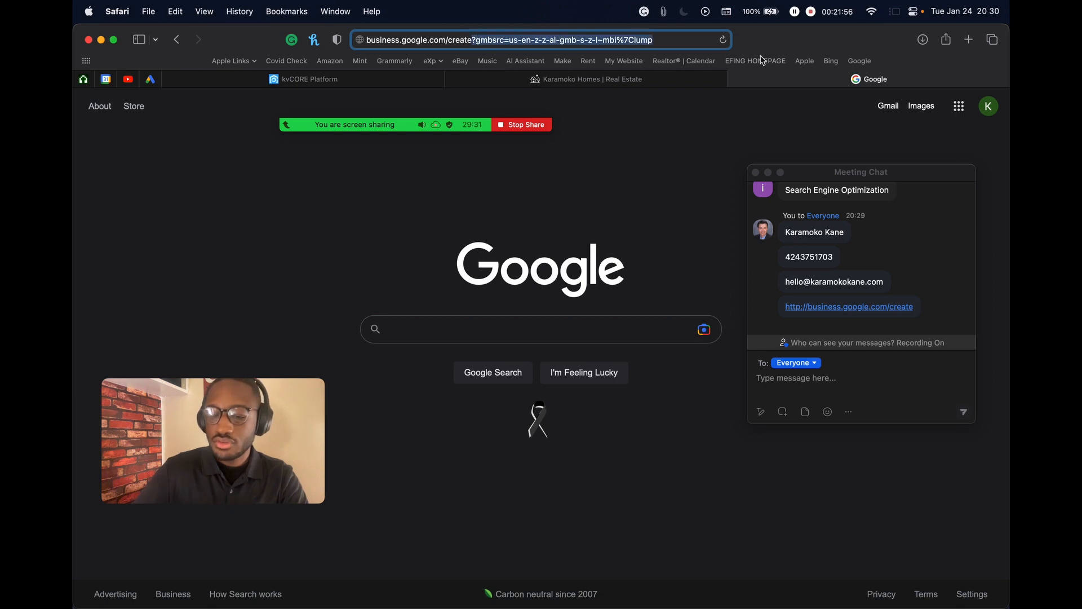
pyautogui.press('BackSpace')
pyautogui.press('Return')
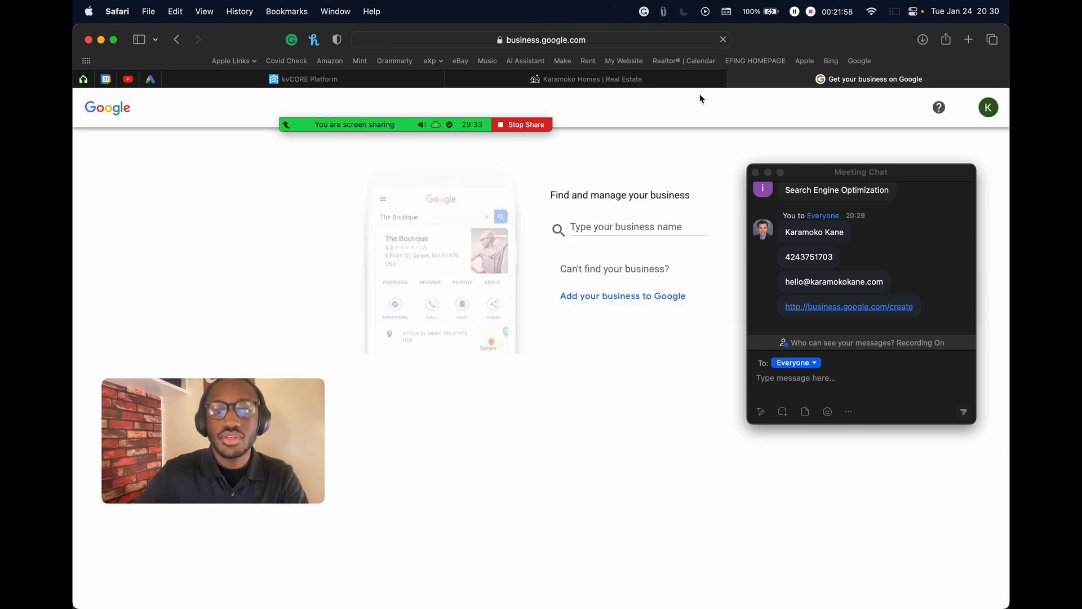
# Close the meeting chat, move the Zoom toolbar off the page, and select the business-name search.
pyautogui.moveTo(883, 173); pyautogui.dragTo(540, 314)
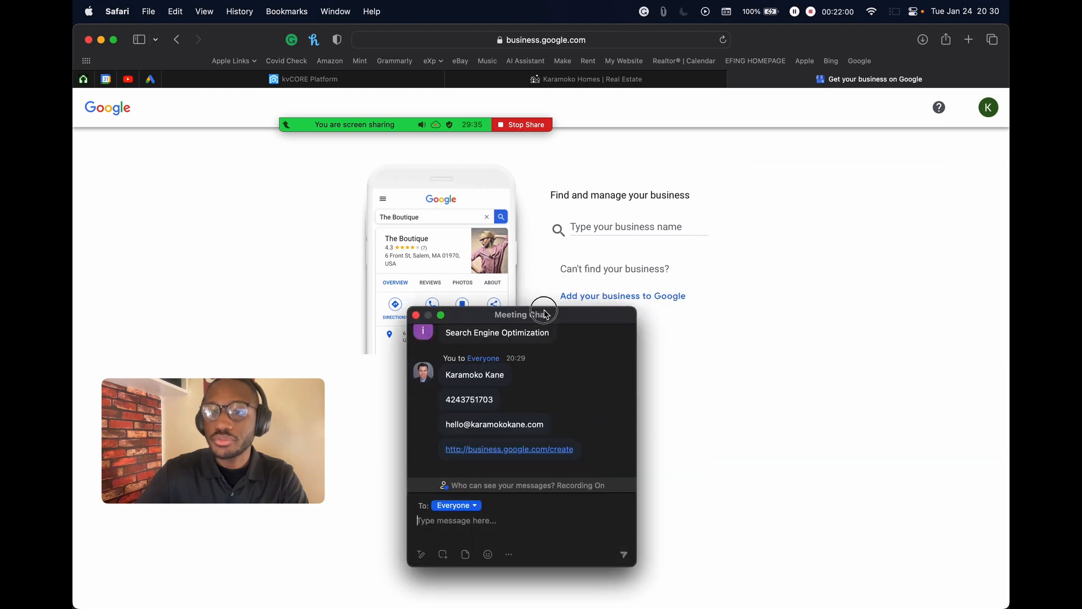
pyautogui.click(411, 316)
pyautogui.moveTo(446, 124)
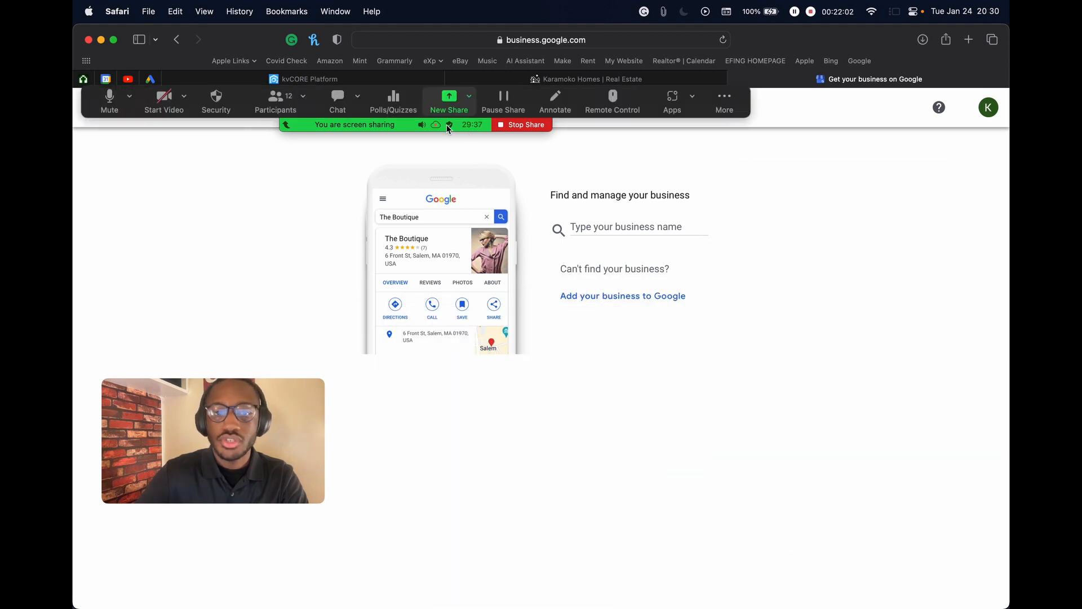
pyautogui.moveTo(745, 93); pyautogui.dragTo(812, 26)
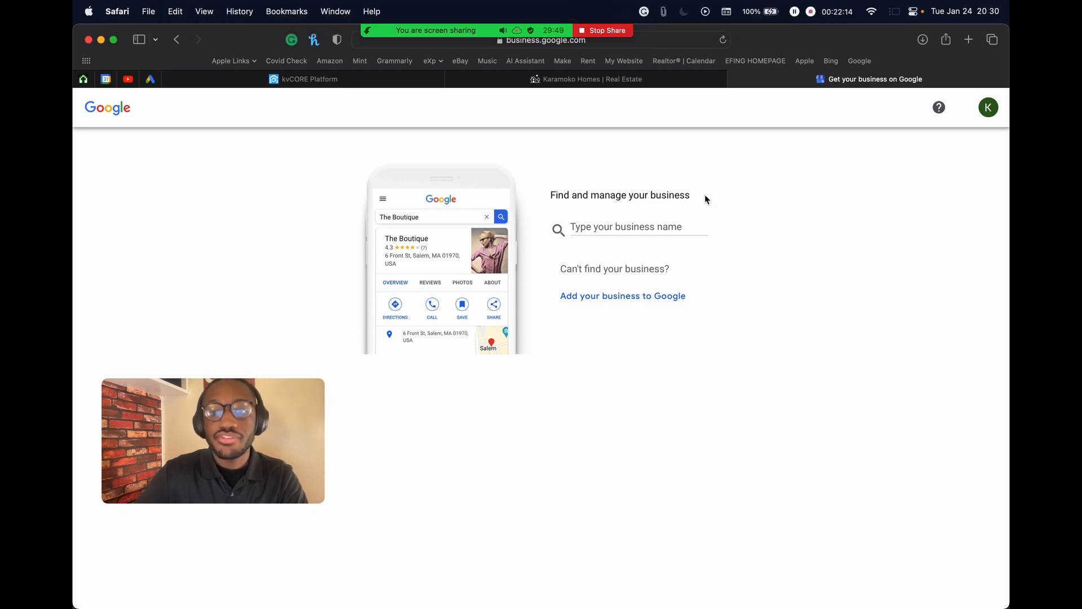
pyautogui.click(853, 204)
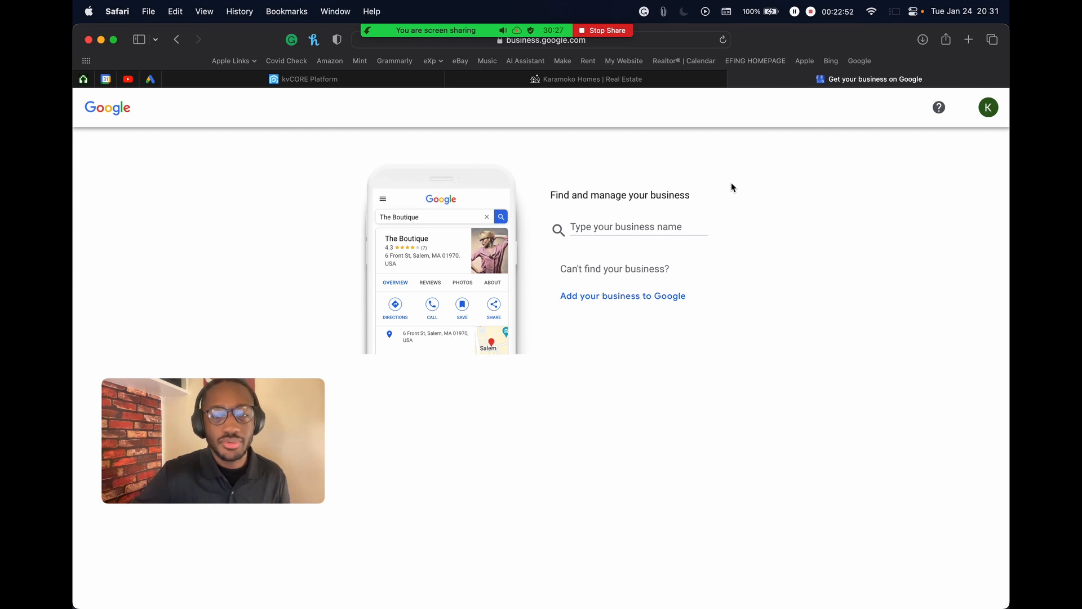
pyautogui.click(667, 220)
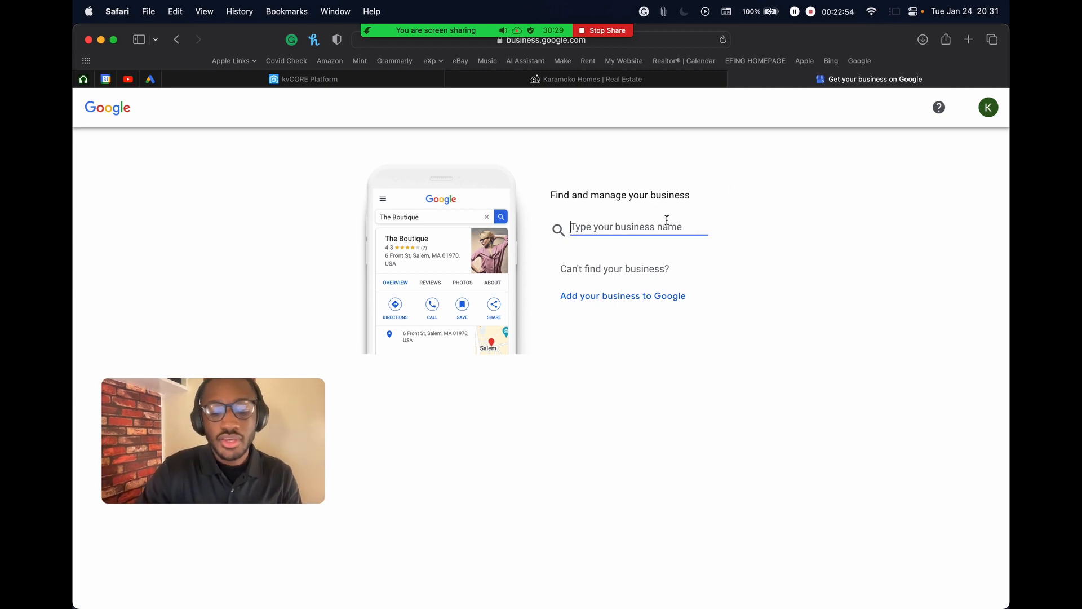
pyautogui.write('per')
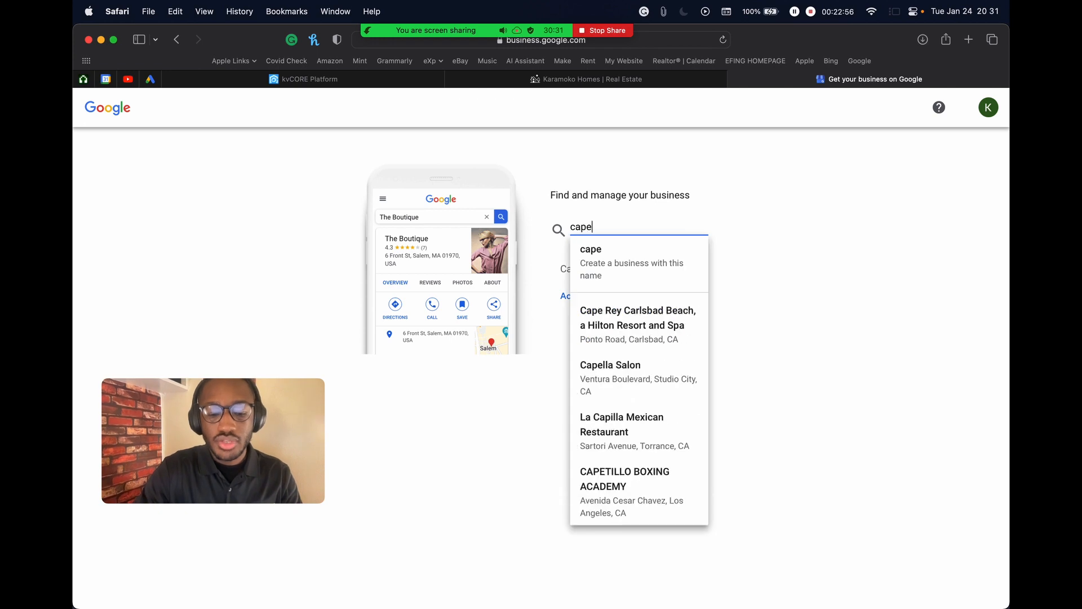
pyautogui.press('BackSpace')
pyautogui.press('BackSpace')
pyautogui.press('BackSpace')
pyautogui.write('rpet')
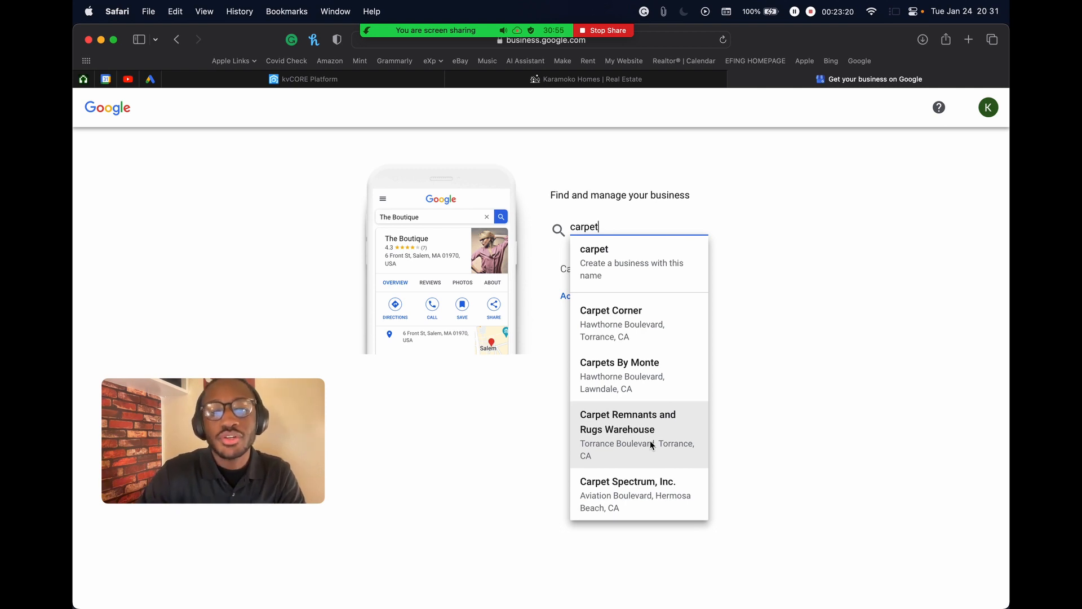
pyautogui.doubleClick(613, 222)
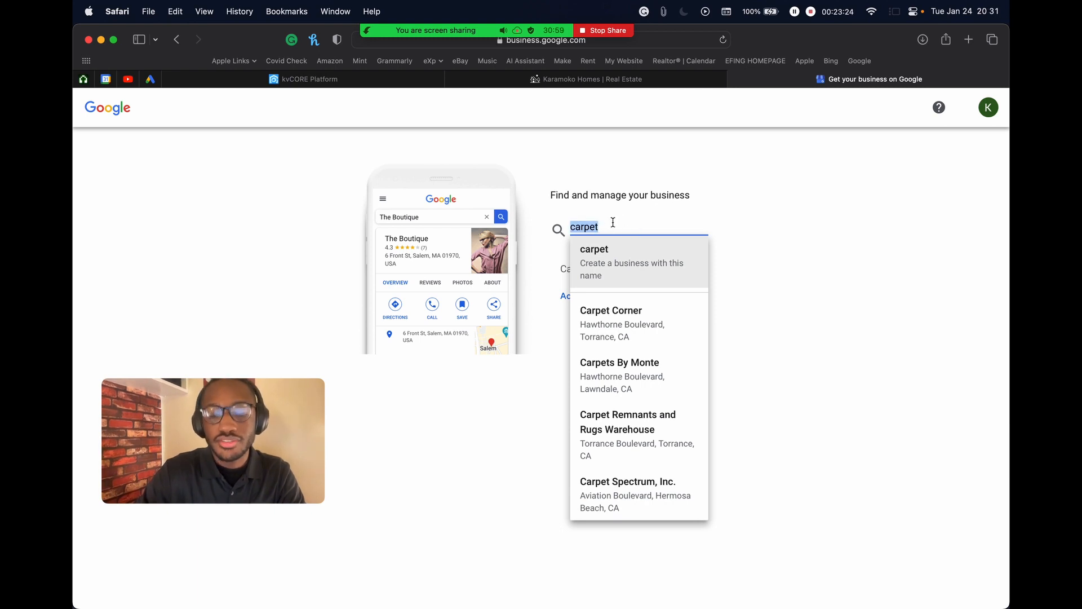
pyautogui.press('BackSpace')
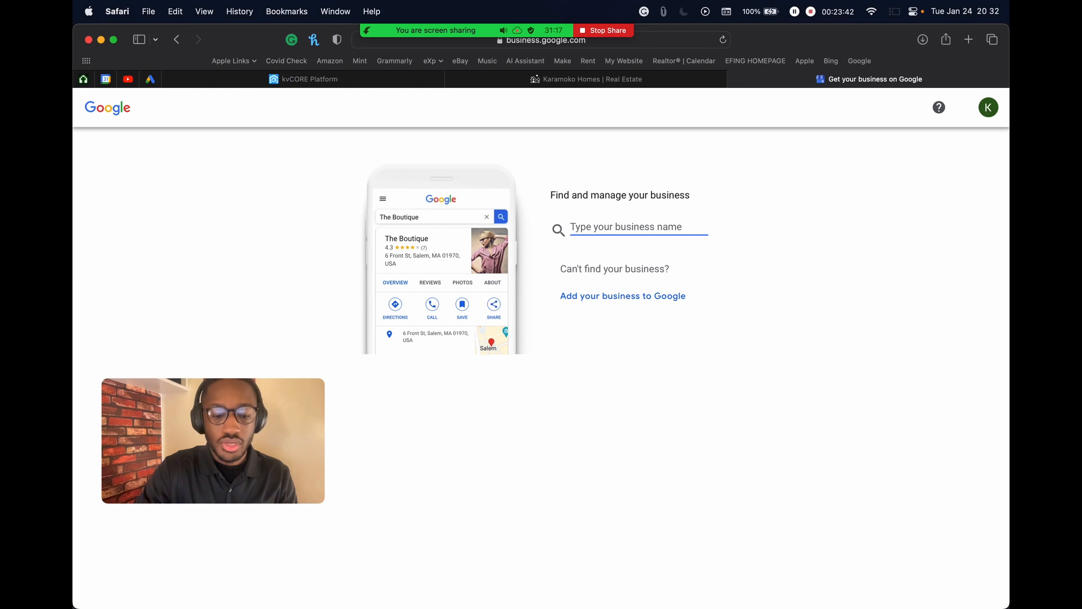
pyautogui.write('Kara')
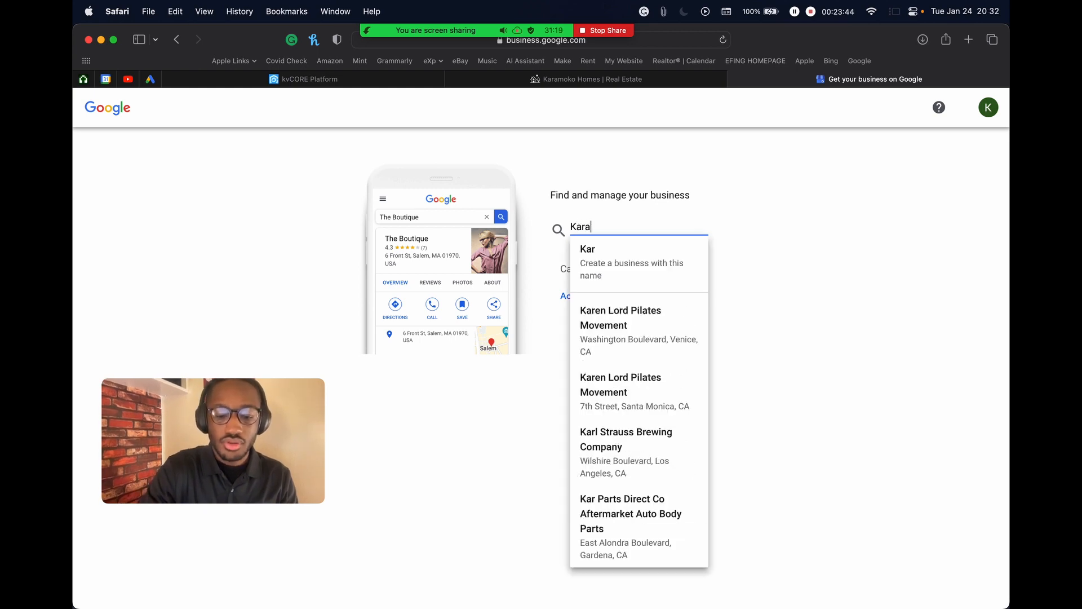
pyautogui.write('moko Homes')
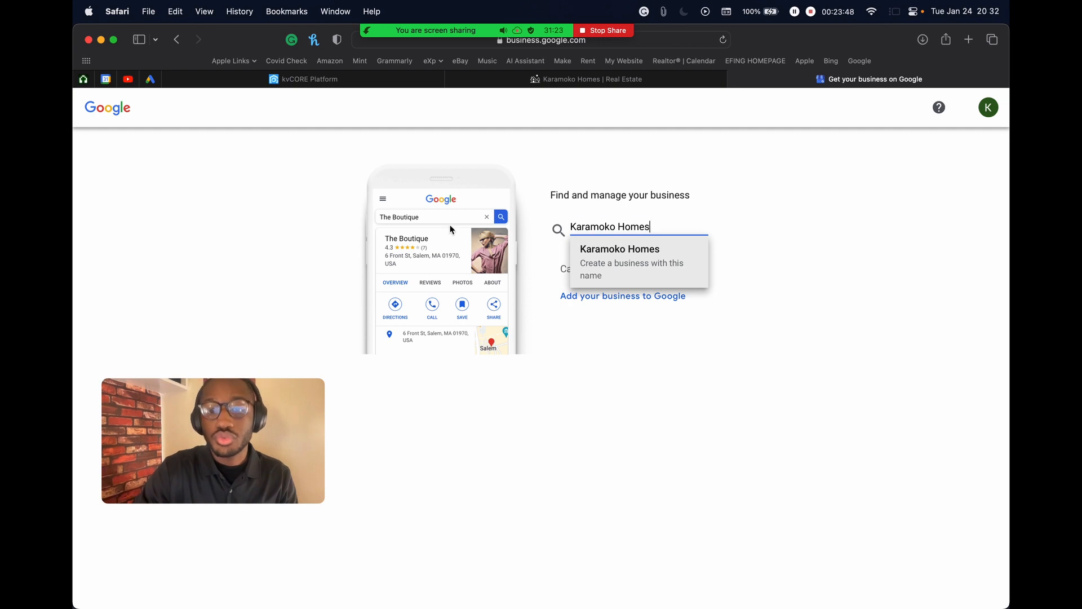
pyautogui.press('super+a')
pyautogui.press('BackSpace')
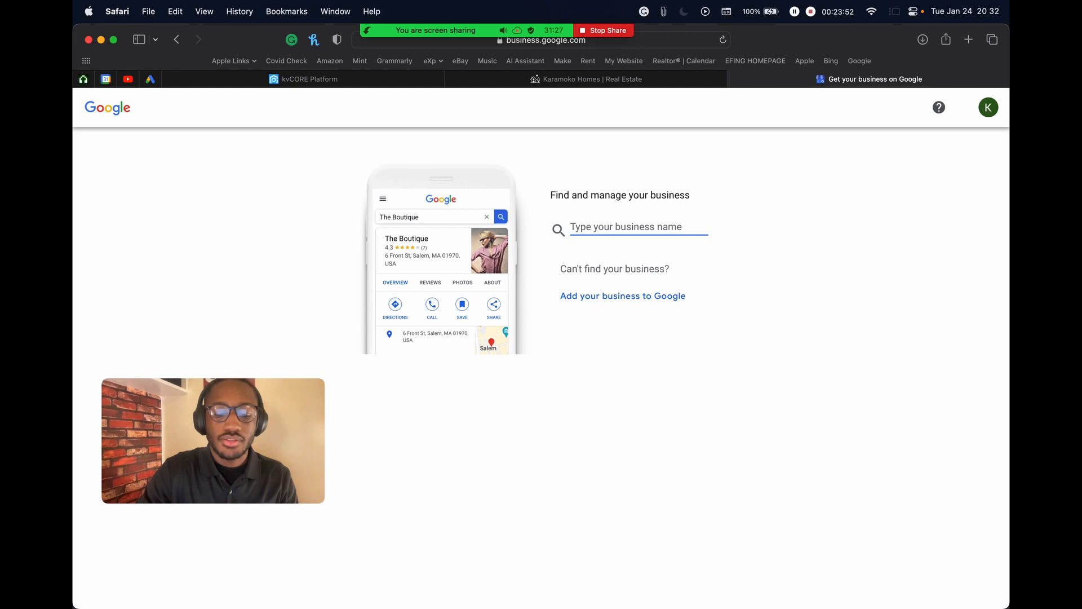
# Search for 'TechTuesday Realty' so the 'Create a business with this name' option appears.
pyautogui.write('TechTues')
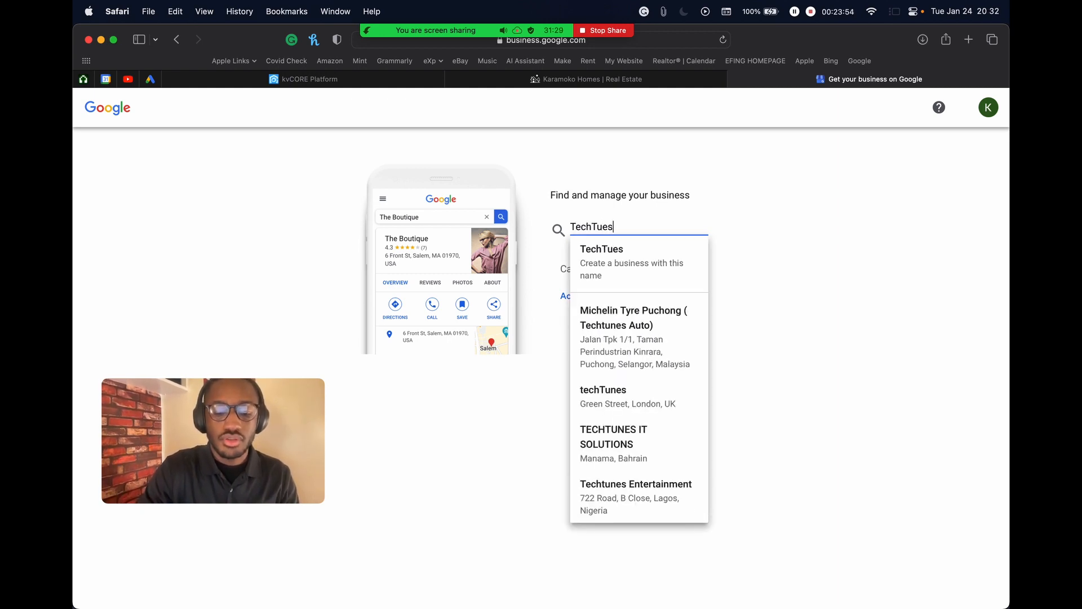
pyautogui.write('day Rea')
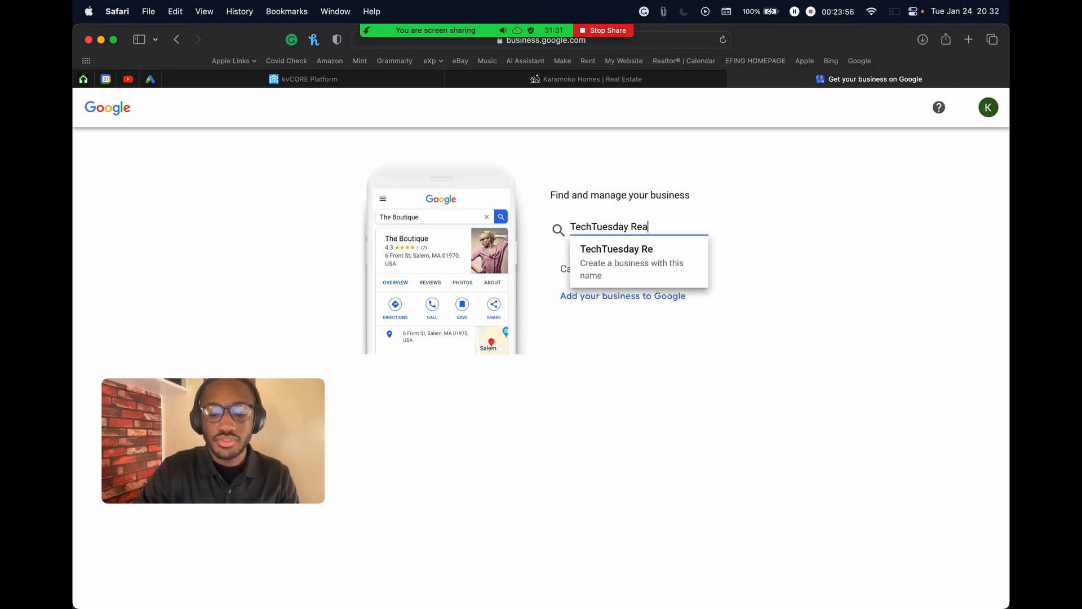
pyautogui.write('lty')
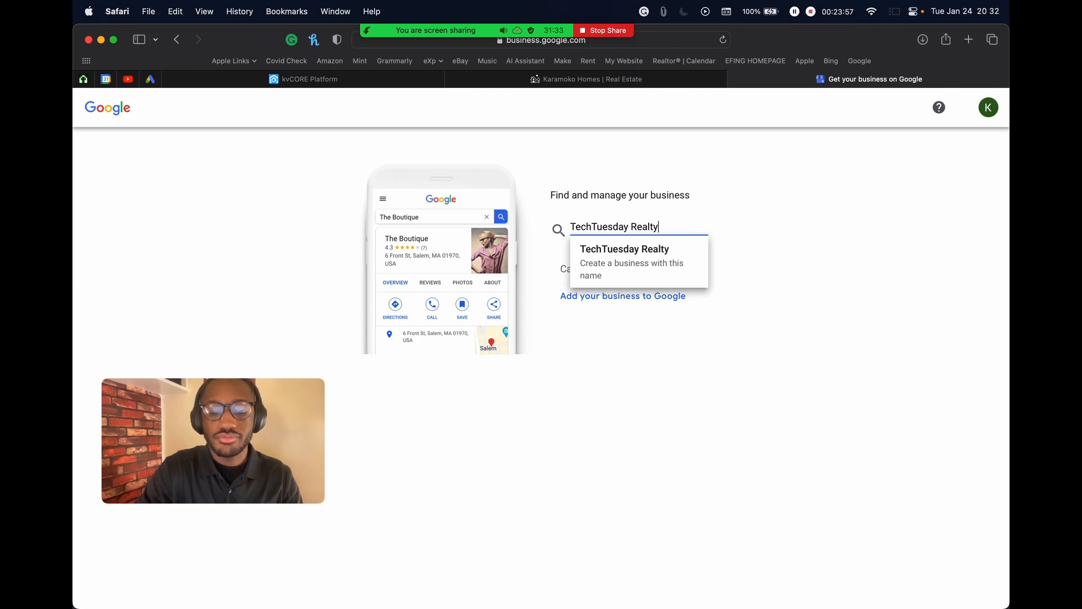
pyautogui.click(789, 273)
pyautogui.click(657, 226)
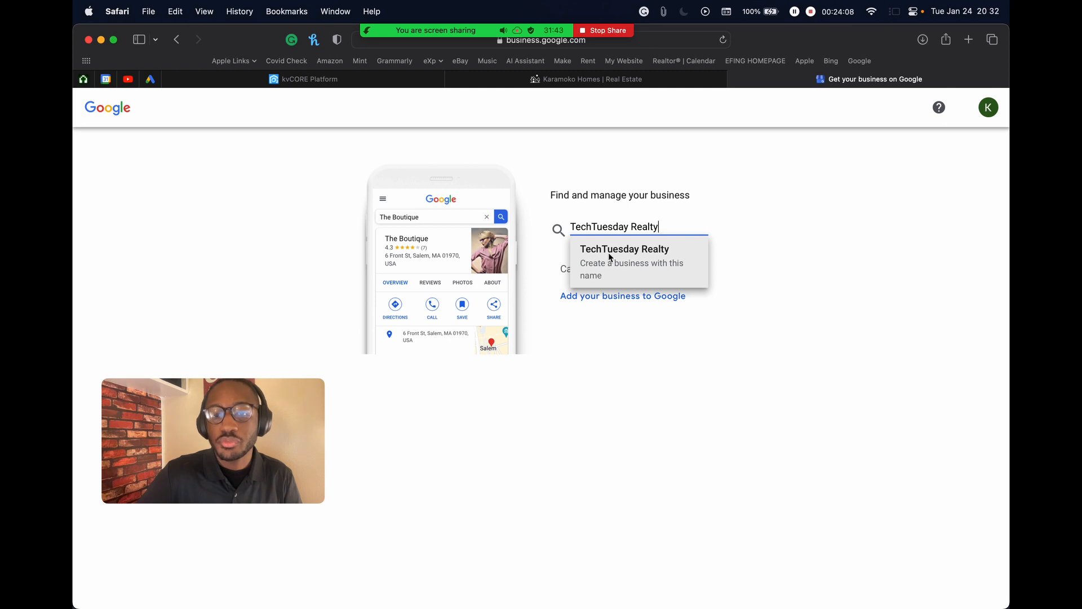
# Create TechTuesday Realty with category Real estate agent, and admit the waiting Zoom participant.
pyautogui.click(647, 261)
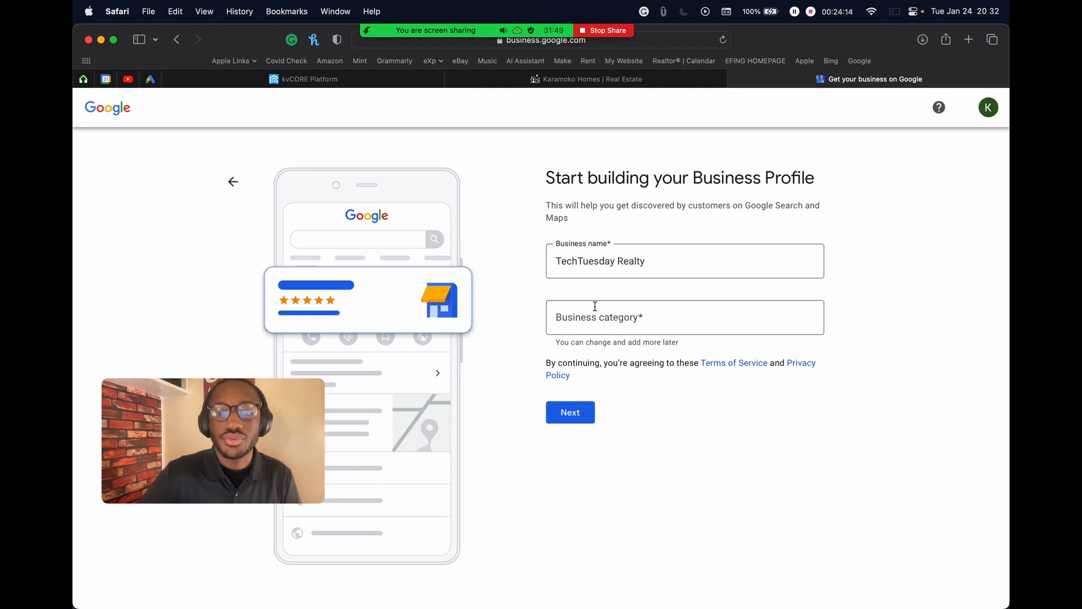
pyautogui.click(593, 323)
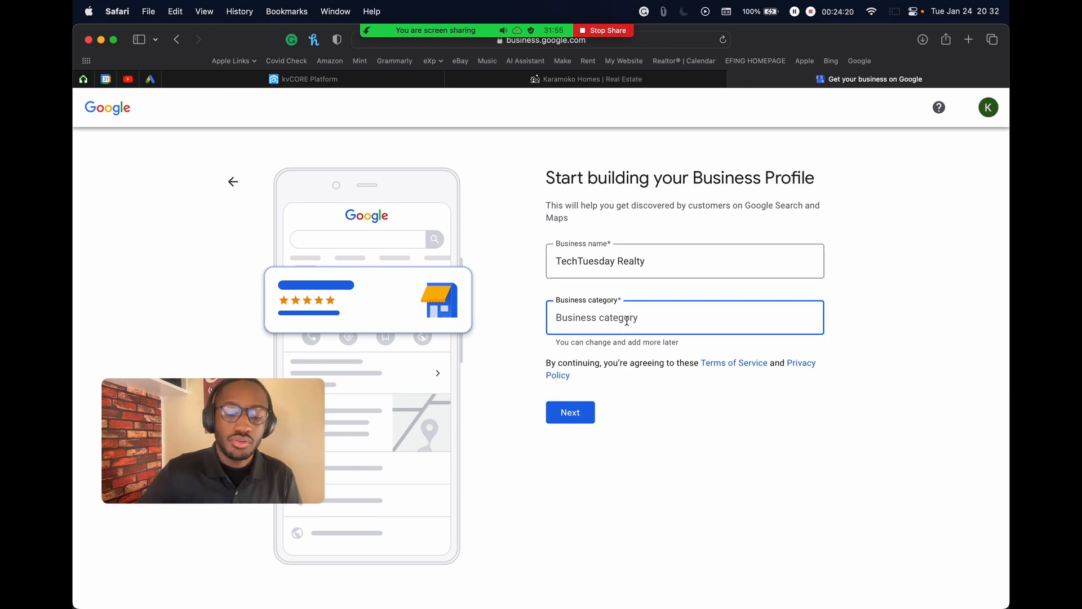
pyautogui.write('real')
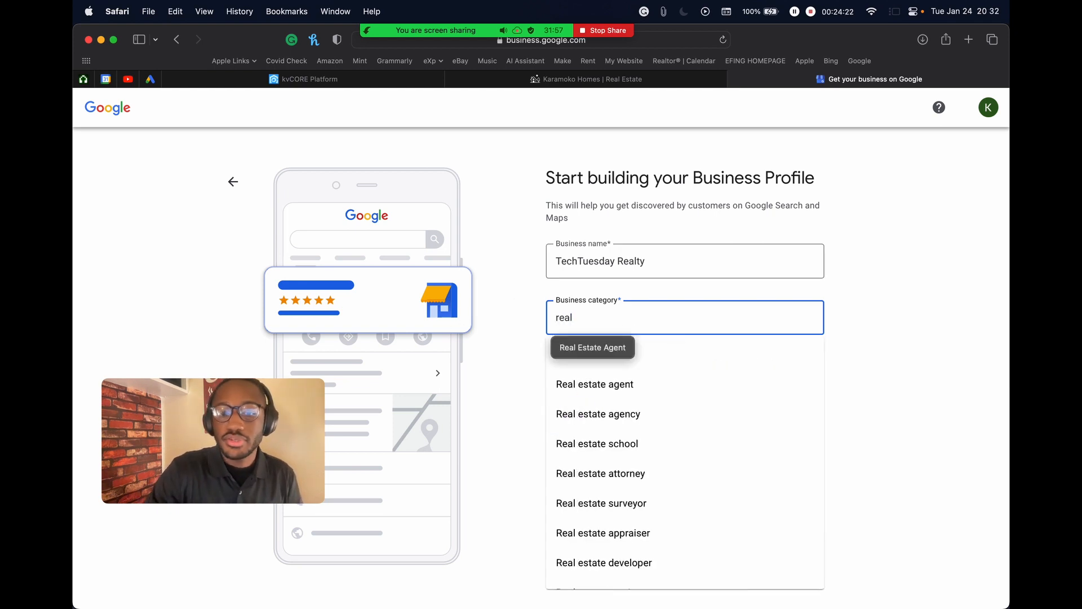
pyautogui.write(' es')
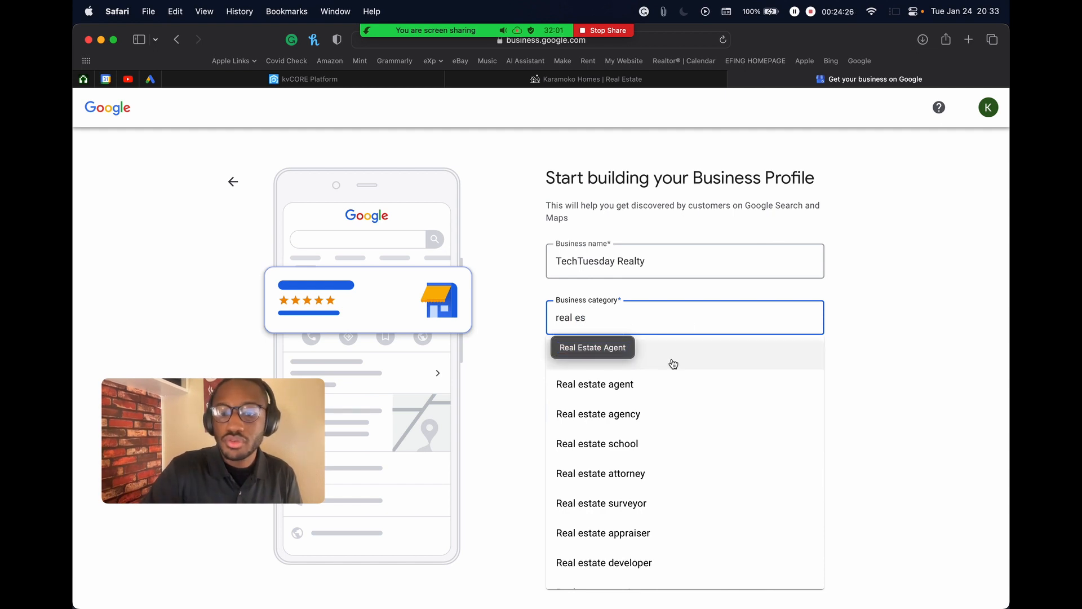
pyautogui.click(625, 390)
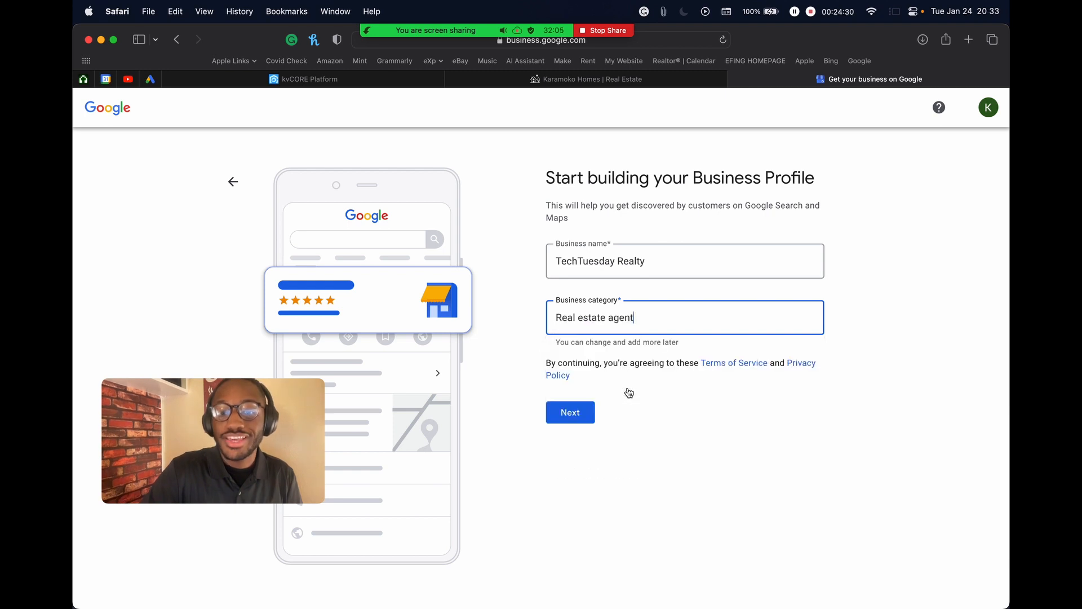
pyautogui.moveTo(816, 31); pyautogui.dragTo(849, 75)
pyautogui.click(628, 67)
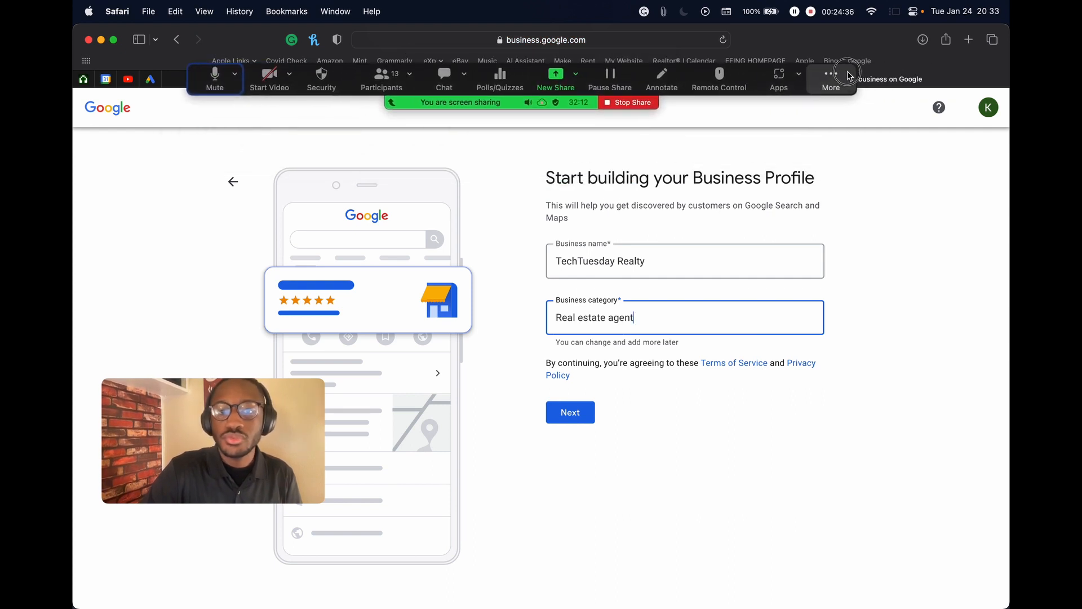
pyautogui.click(444, 79)
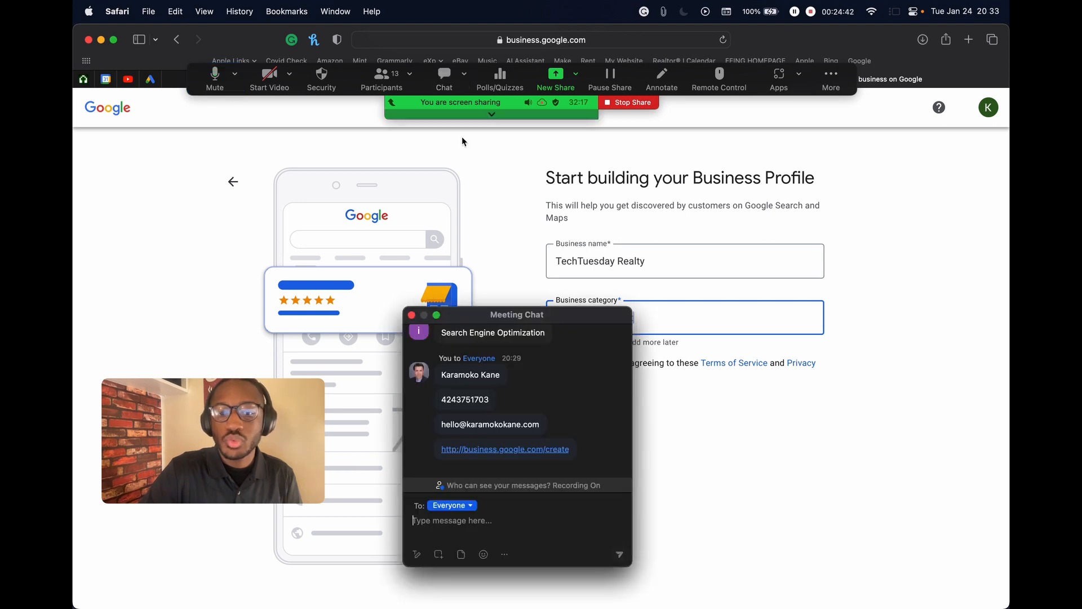
pyautogui.moveTo(547, 317); pyautogui.dragTo(646, 160)
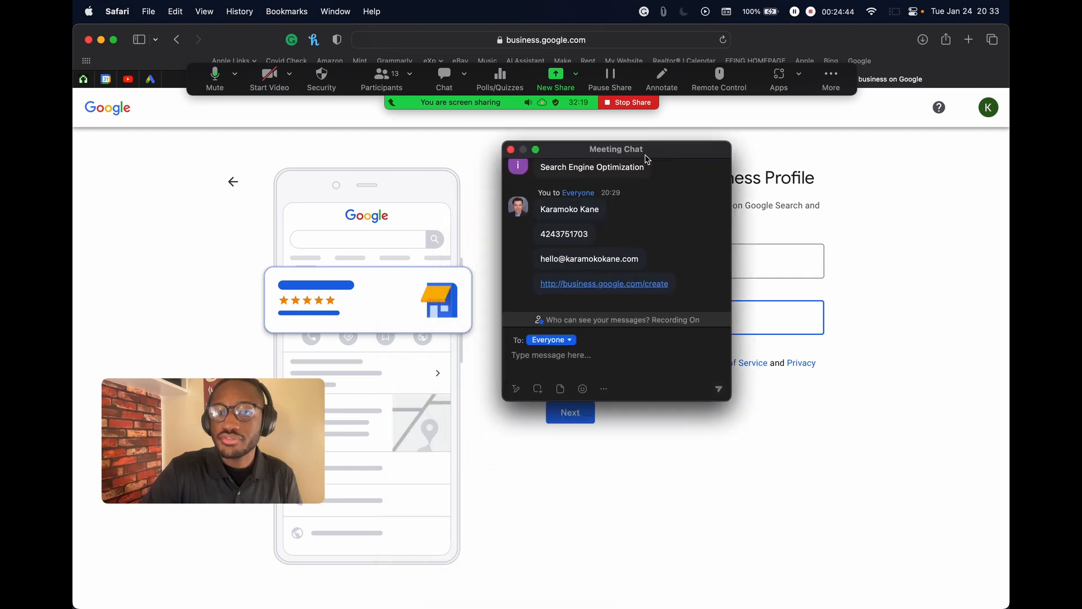
pyautogui.click(511, 150)
pyautogui.moveTo(568, 93)
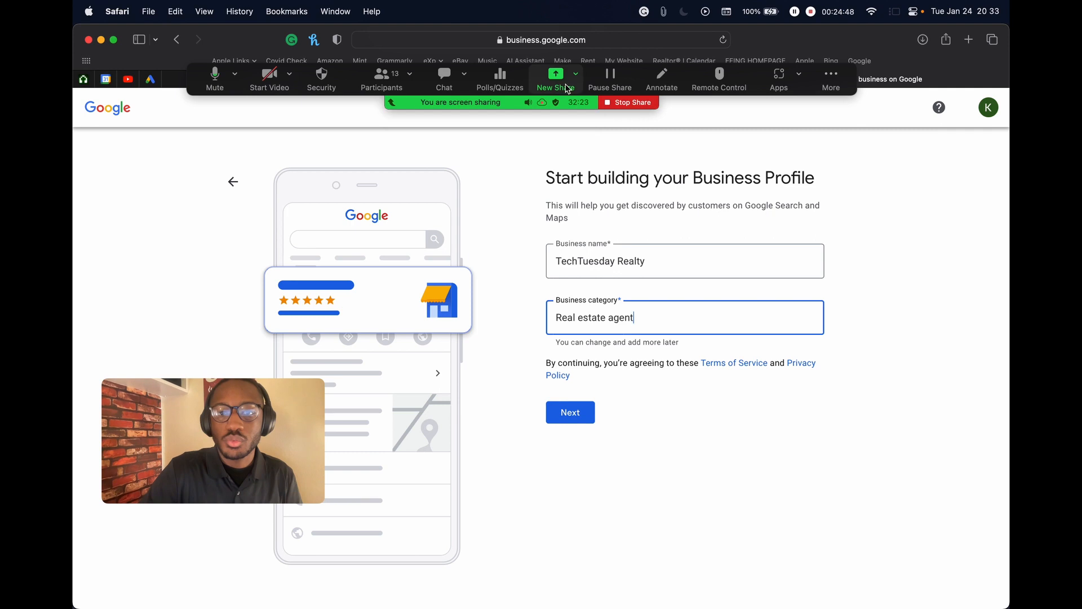
pyautogui.moveTo(847, 81); pyautogui.dragTo(762, 3)
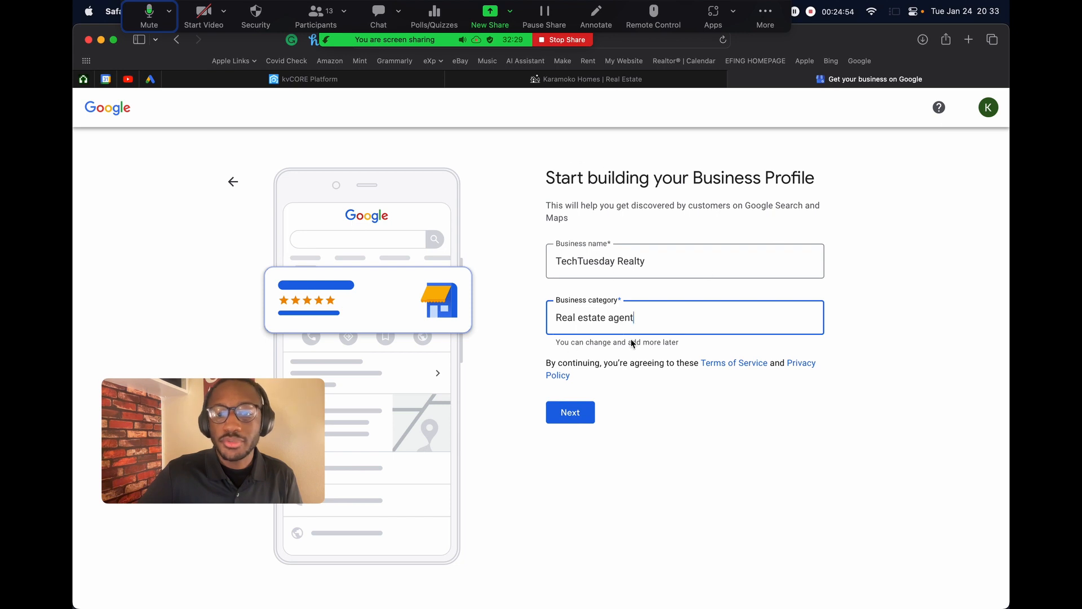
# Reselect 'Real estate agent' from the category suggestions until it sticks as the business category.
pyautogui.click(657, 318)
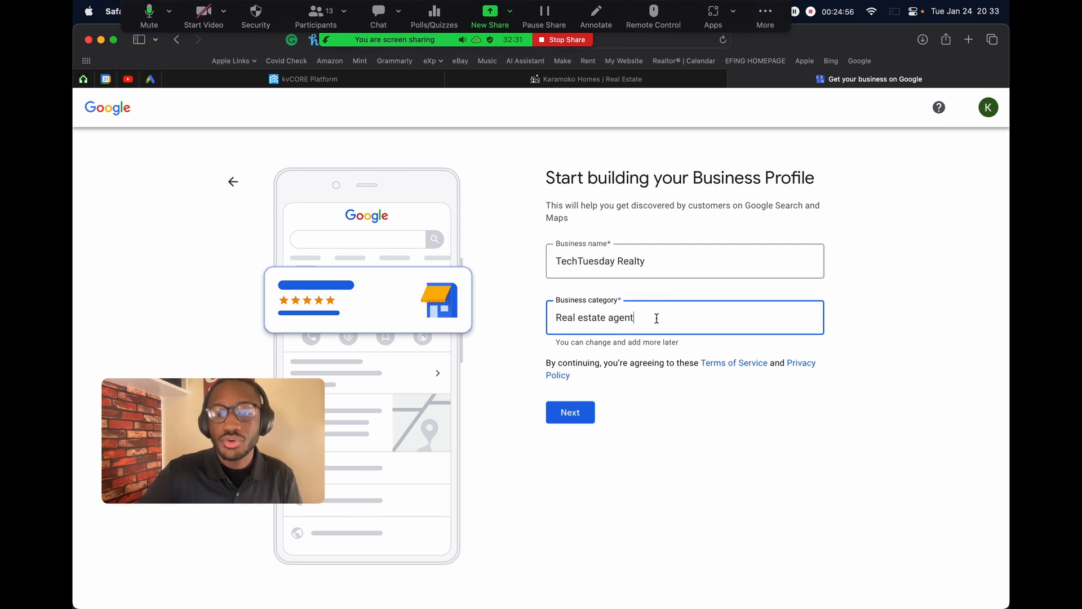
pyautogui.press('BackSpace')
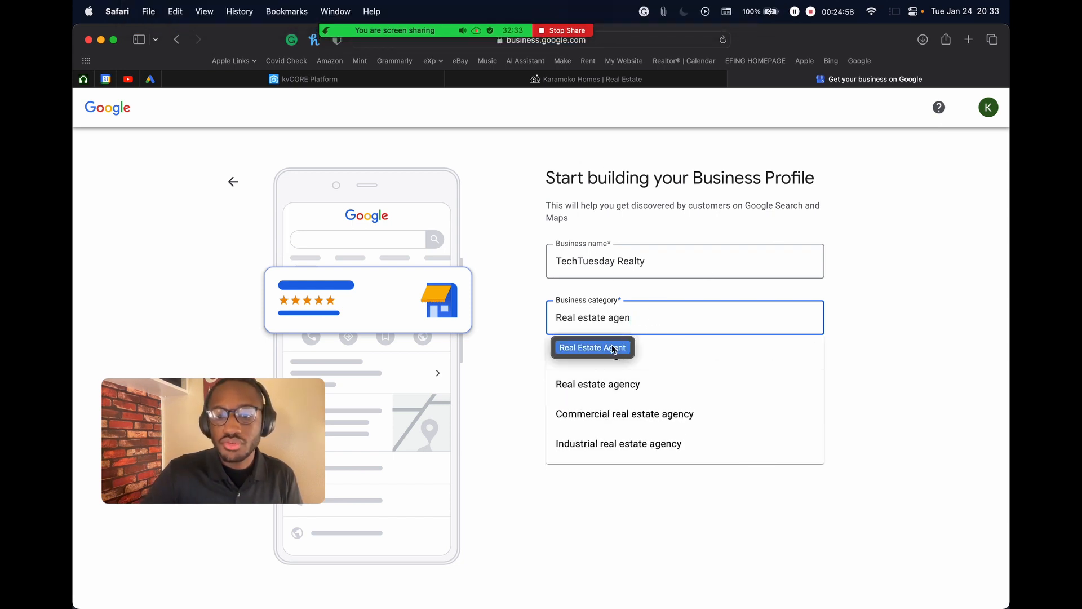
pyautogui.click(771, 314)
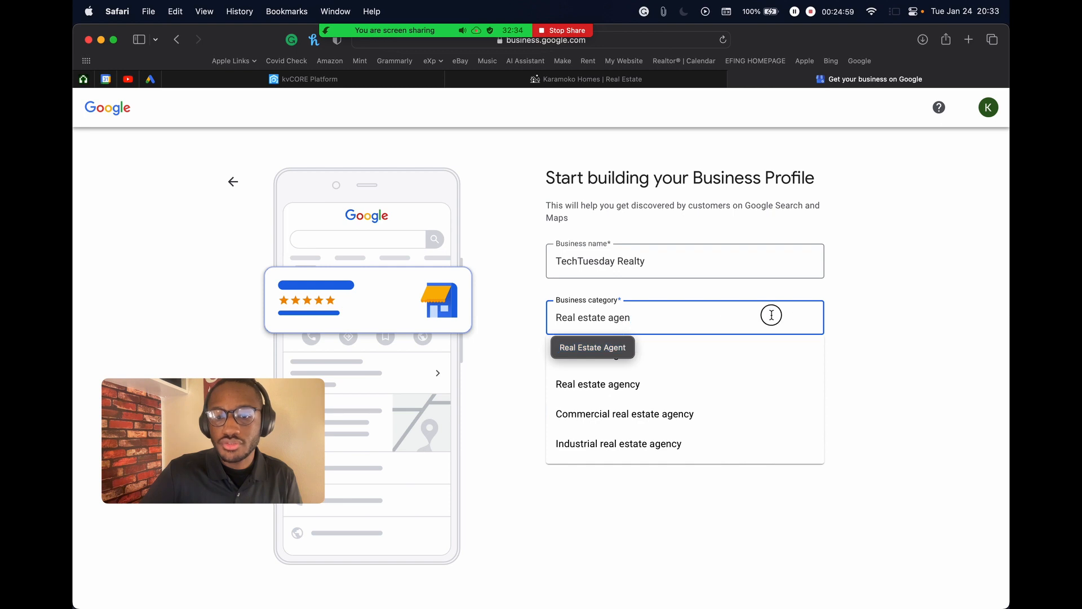
pyautogui.click(669, 367)
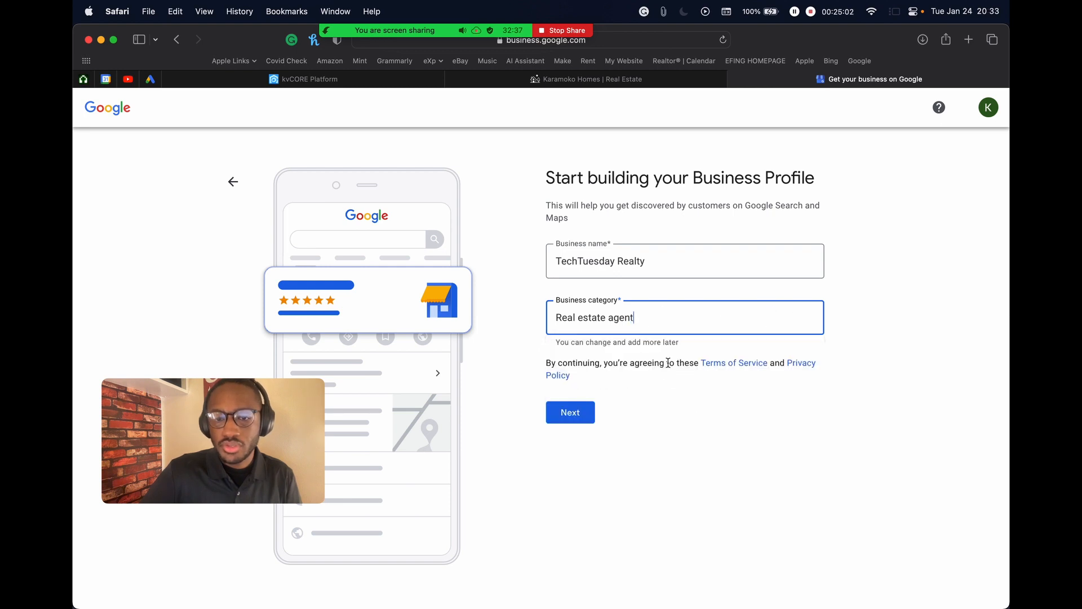
pyautogui.click(658, 317)
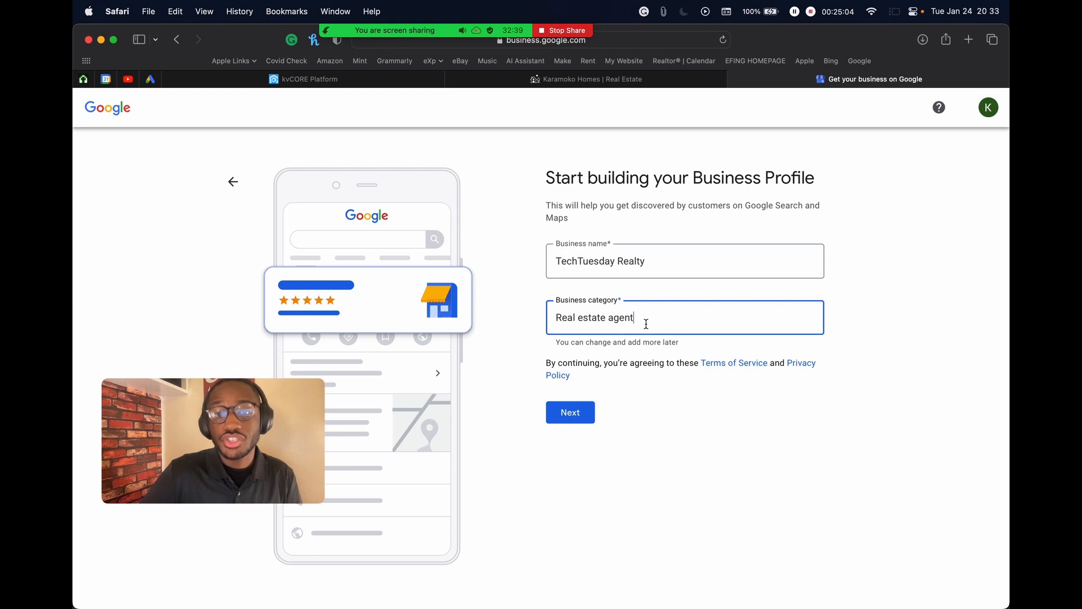
pyautogui.press('BackSpace')
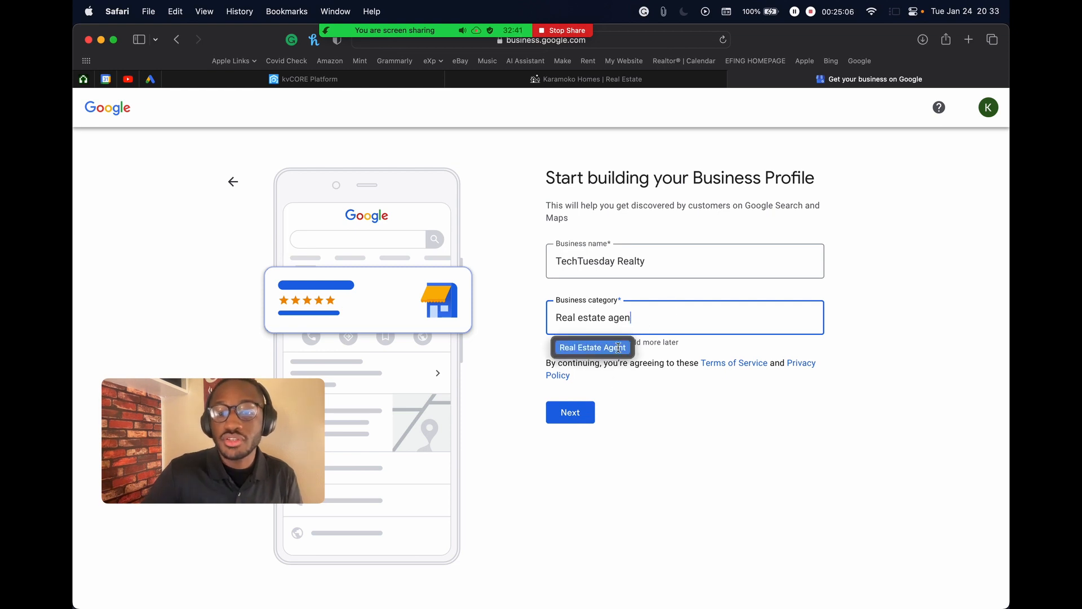
pyautogui.click(636, 339)
pyautogui.click(620, 354)
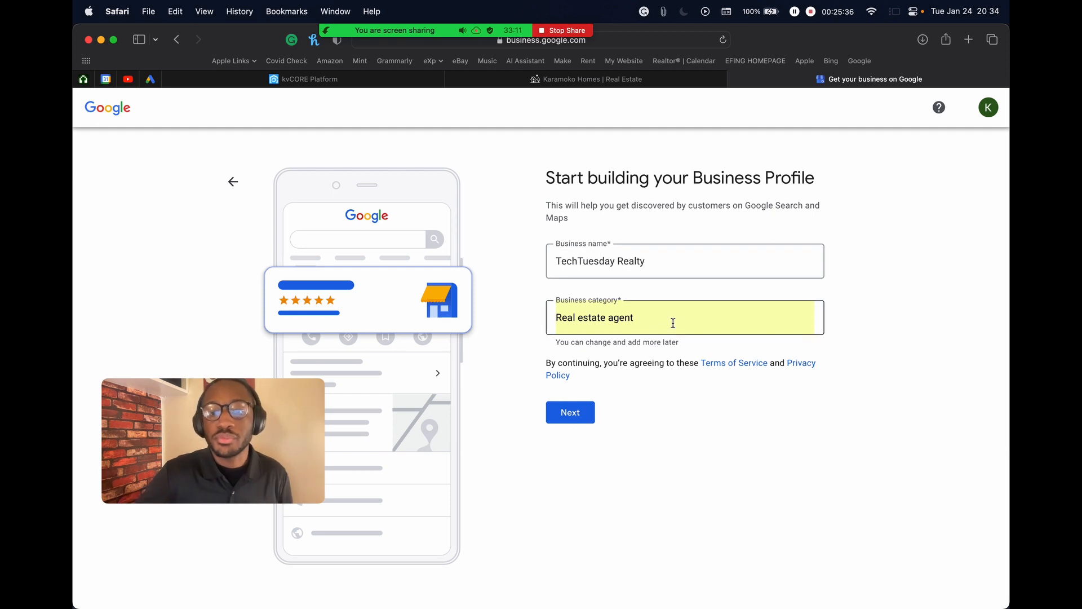
pyautogui.click(648, 320)
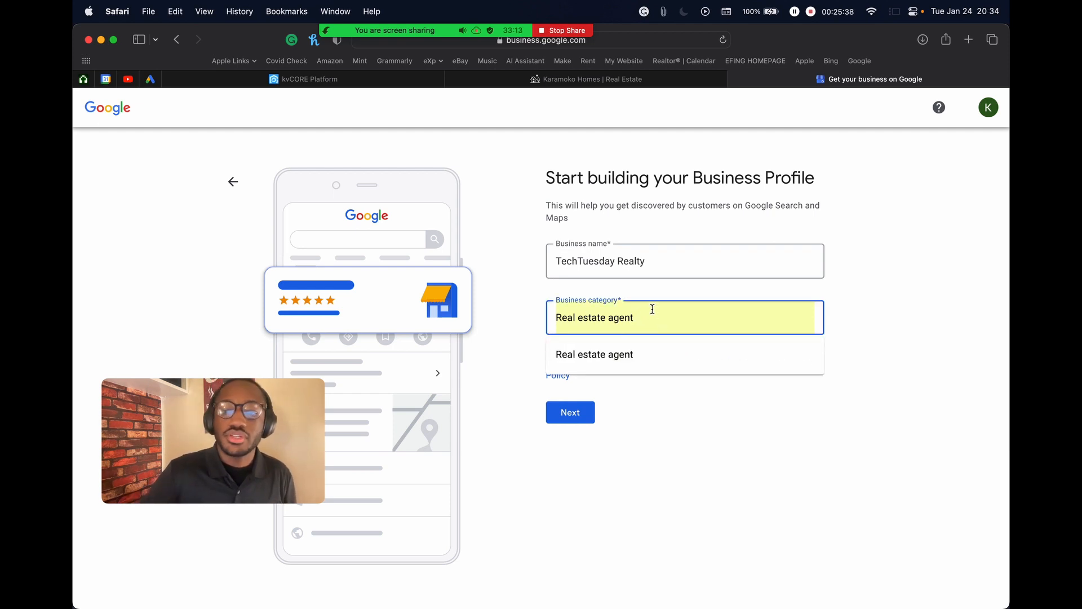
pyautogui.click(614, 355)
pyautogui.moveTo(705, 42)
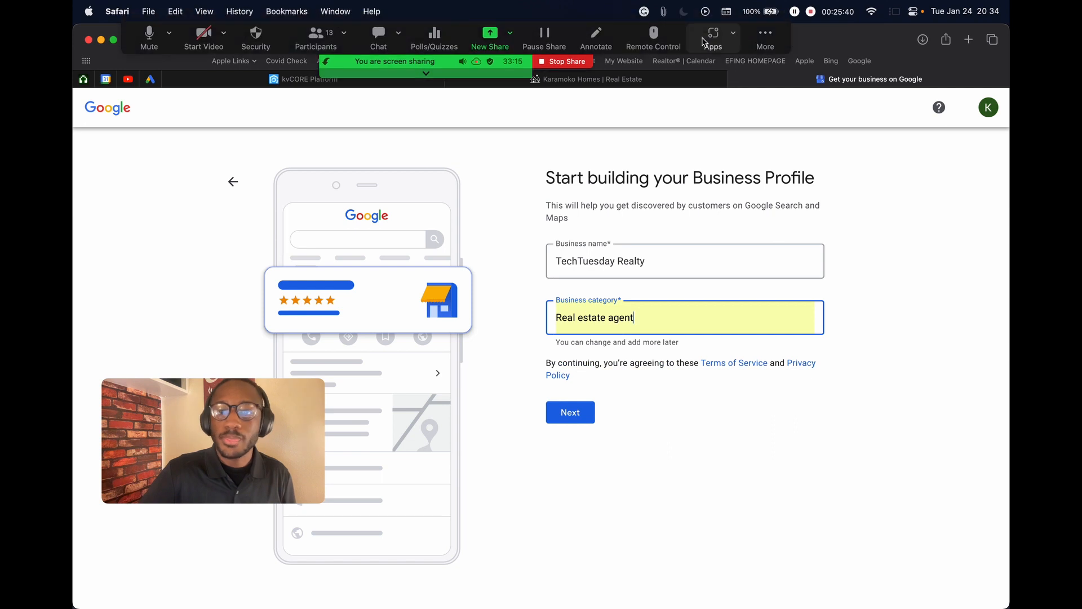
pyautogui.click(315, 121)
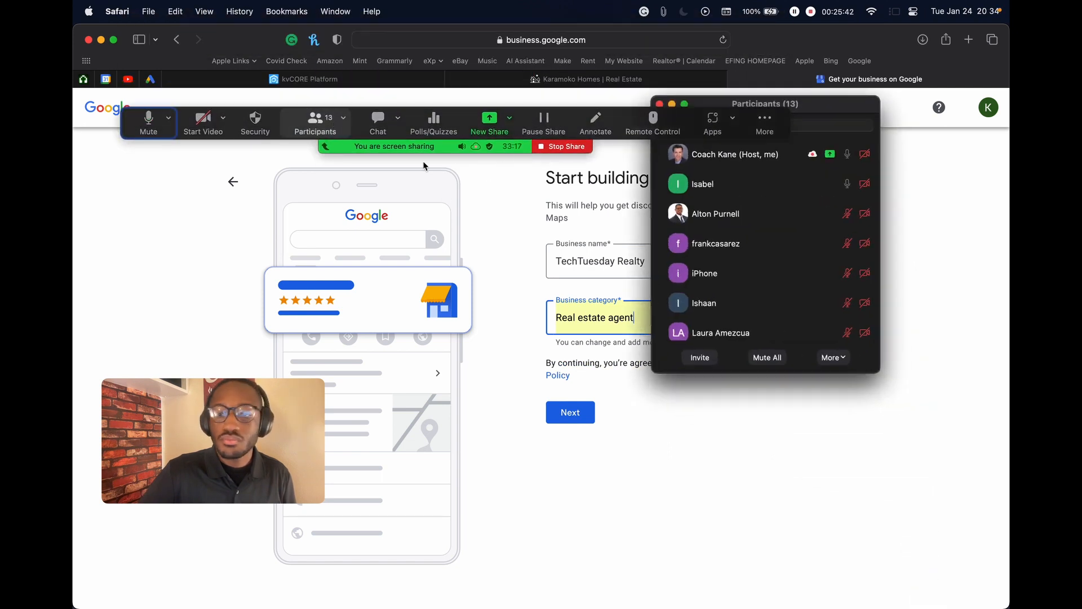
pyautogui.moveTo(824, 115); pyautogui.dragTo(835, 206)
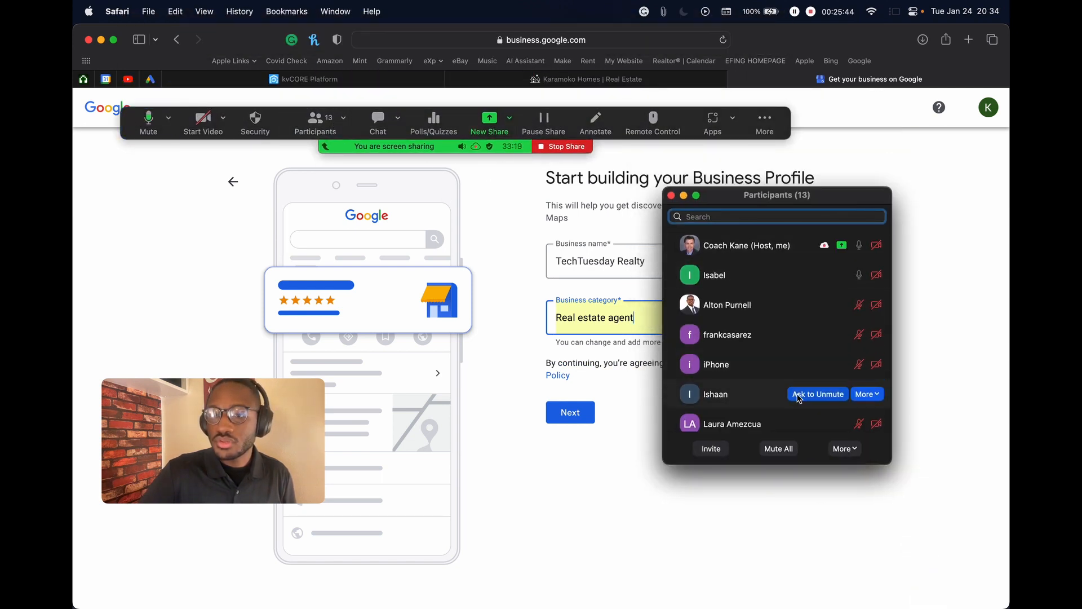
pyautogui.scroll(-3, 798, 398)
pyautogui.scroll(3, 798, 397)
pyautogui.scroll(-6, 789, 377)
pyautogui.scroll(6, 779, 351)
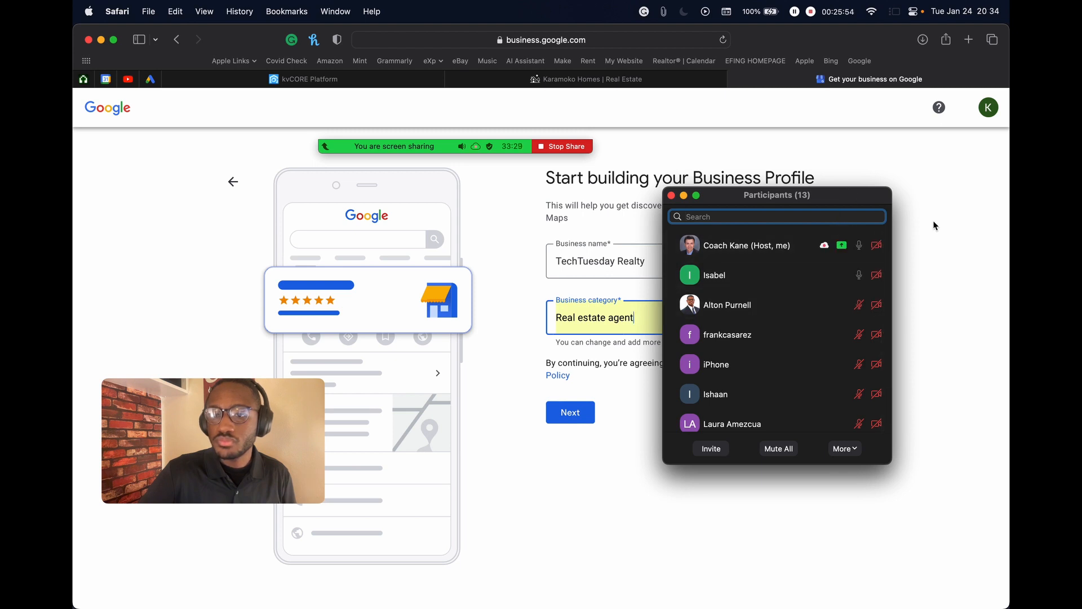
pyautogui.click(670, 195)
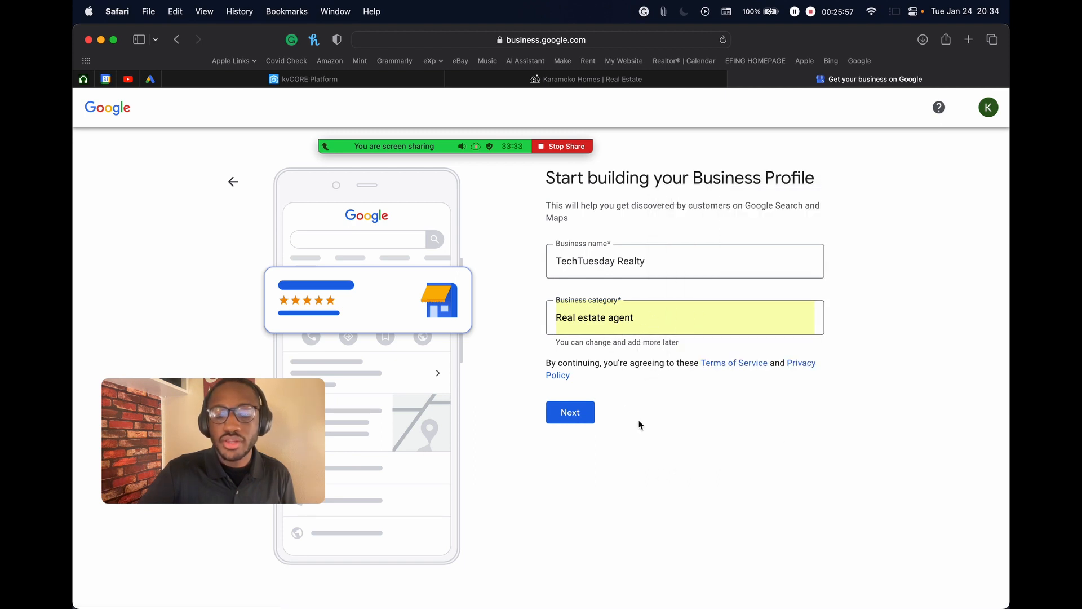
# Submit the name and category, answer Yes to a customer-visitable location, and continue.
pyautogui.click(594, 418)
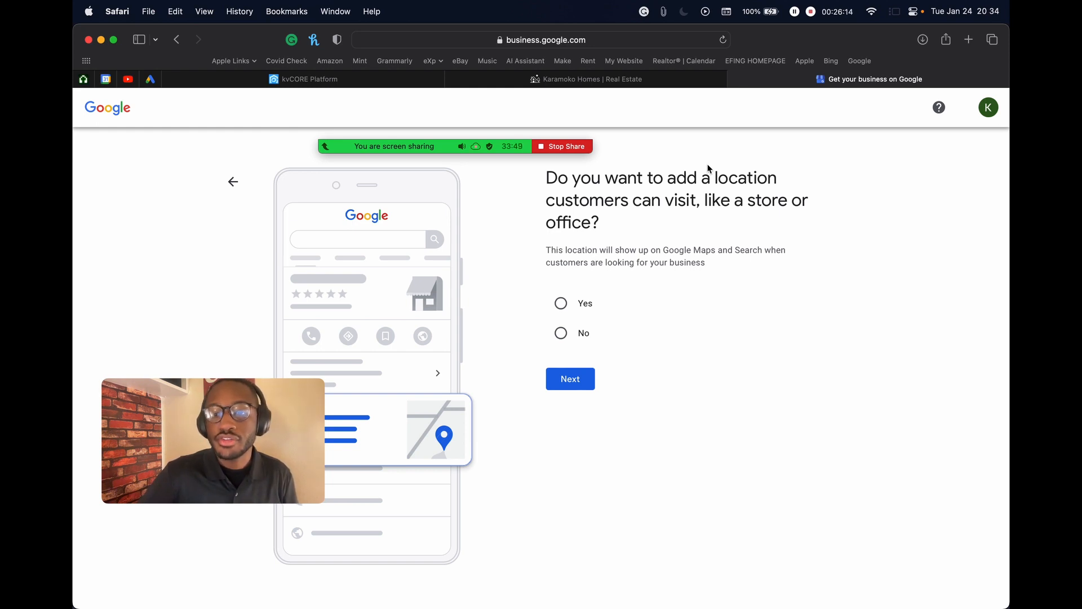
pyautogui.click(560, 304)
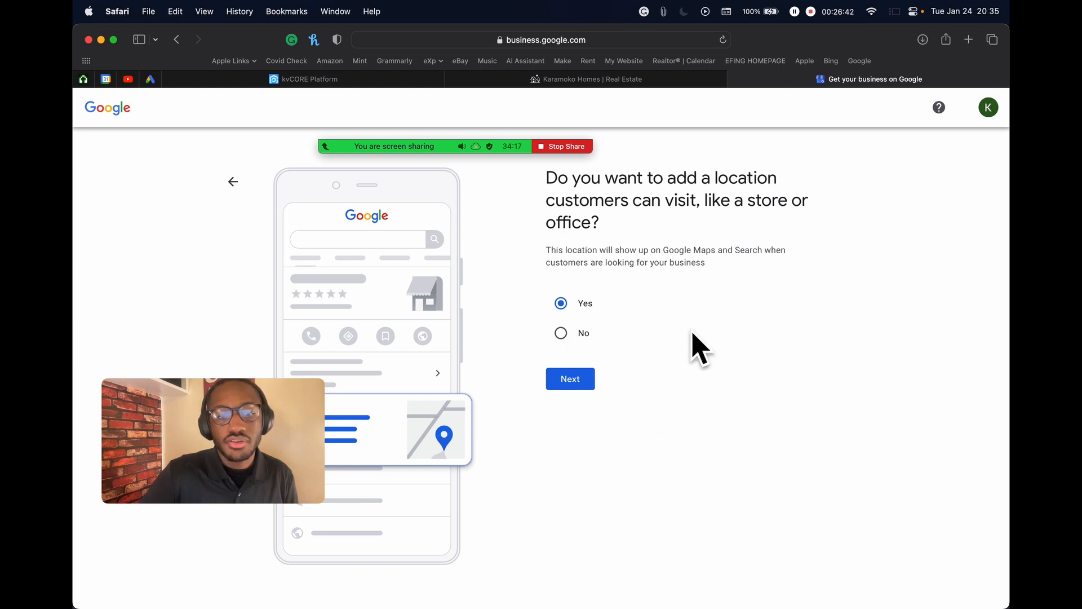
pyautogui.click(569, 379)
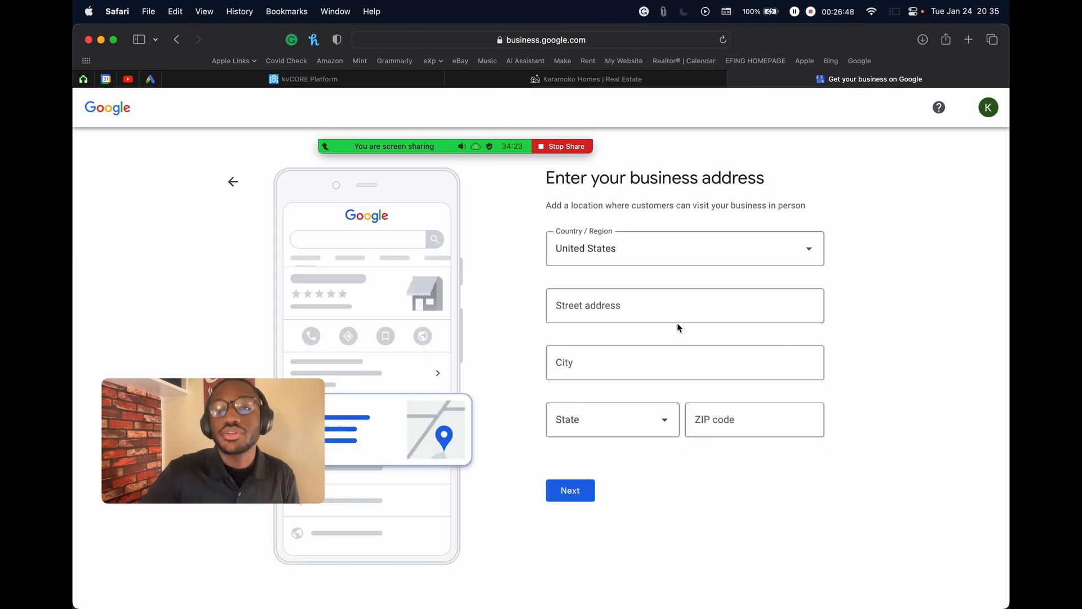
# Autofill the street address from the saved work contact, set state to California, and submit.
pyautogui.click(626, 311)
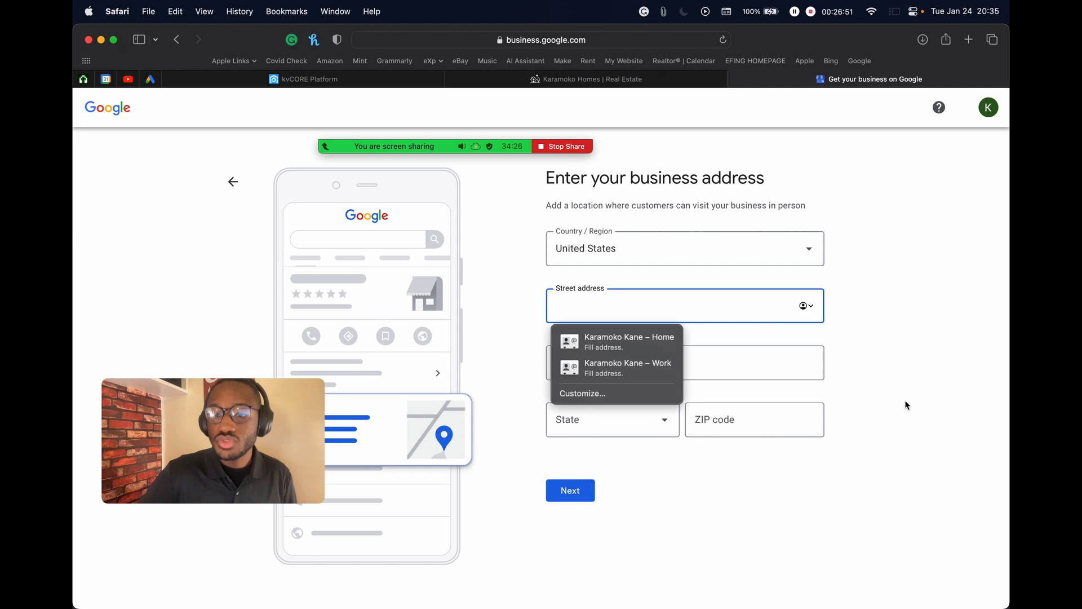
pyautogui.click(640, 368)
pyautogui.click(620, 466)
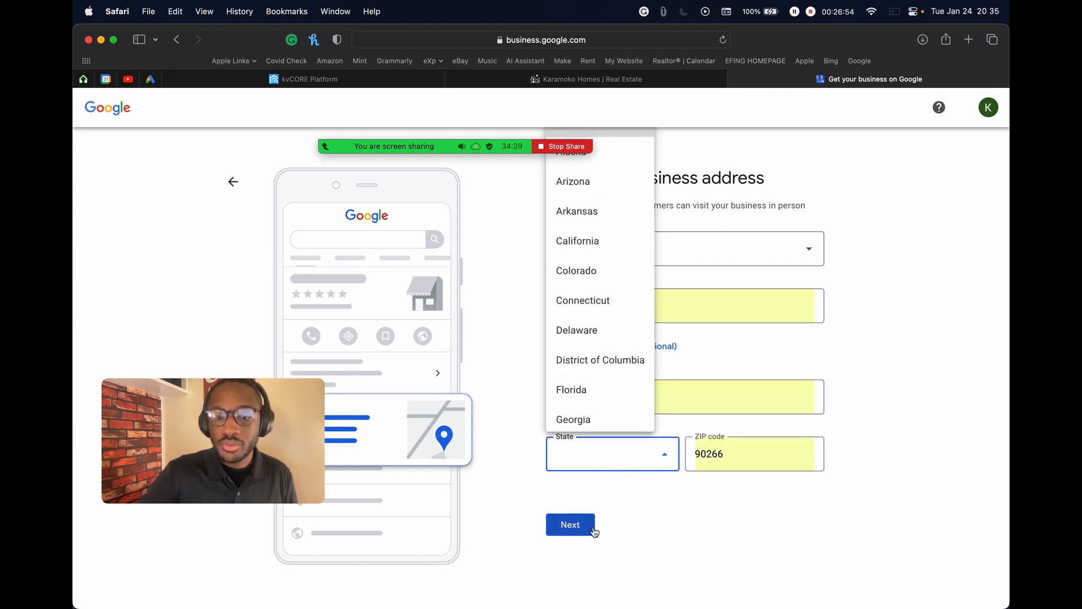
pyautogui.click(587, 244)
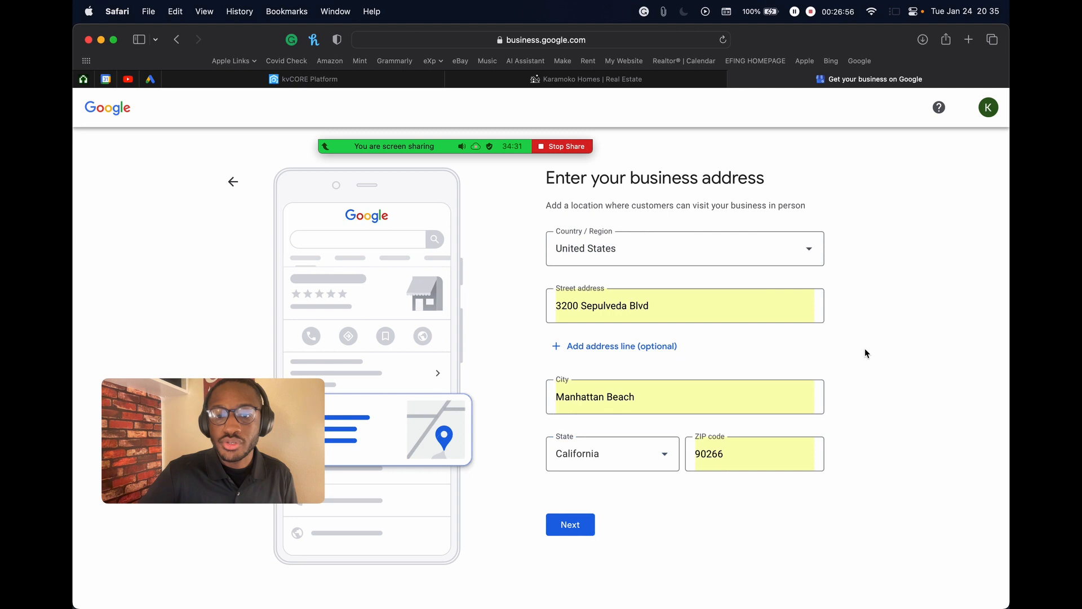
pyautogui.click(590, 519)
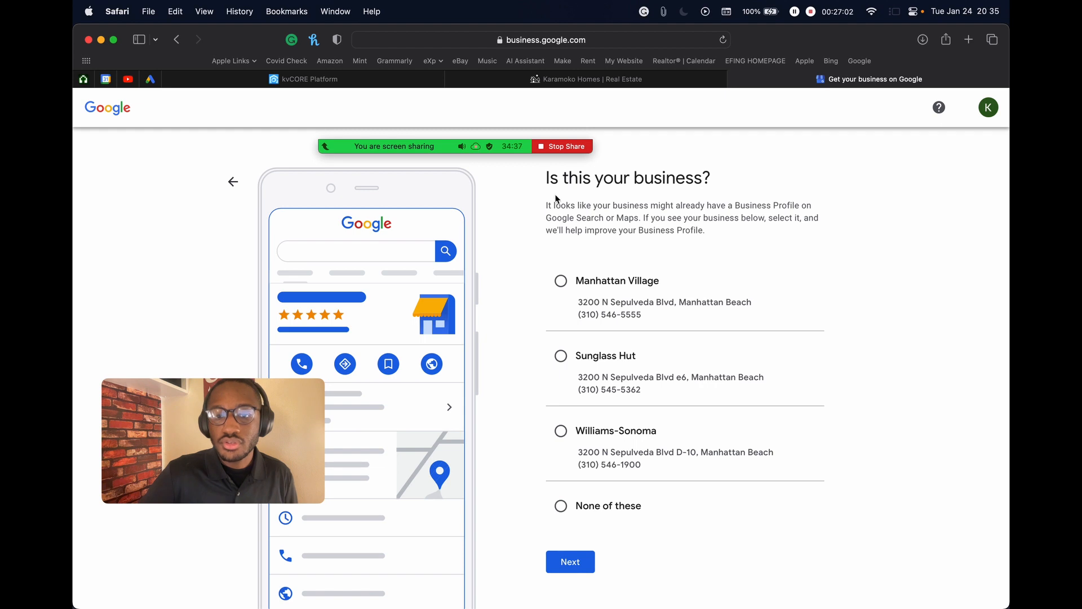
# Declare none of the matching existing listings is this business and continue.
pyautogui.click(560, 506)
pyautogui.scroll(-1, 652, 317)
pyautogui.click(560, 536)
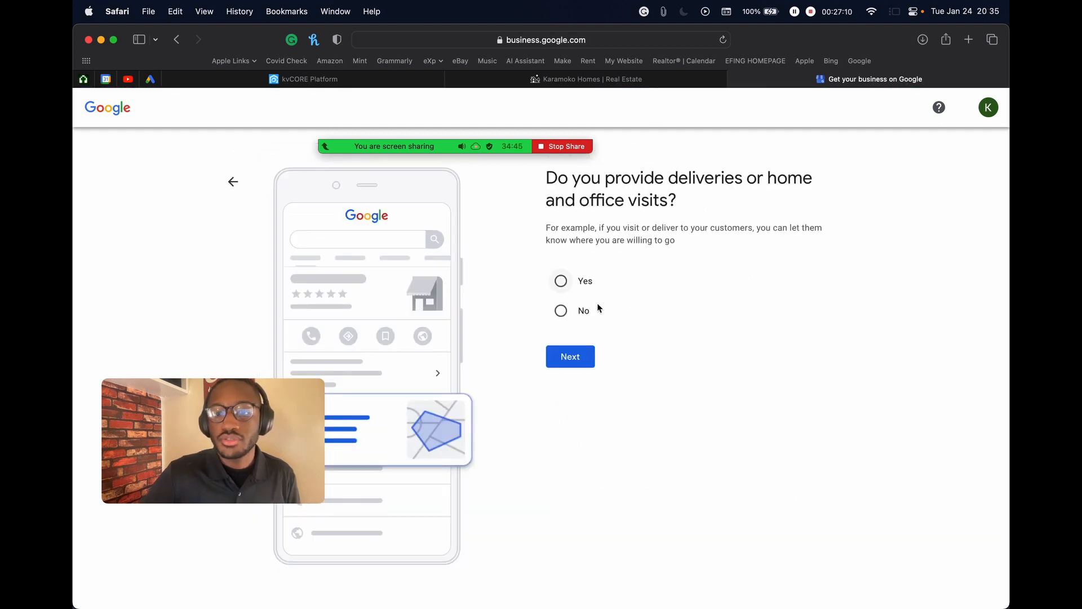
# Answer No to offering deliveries or home and office visits, then go on to contact details.
pyautogui.moveTo(548, 185); pyautogui.dragTo(704, 179)
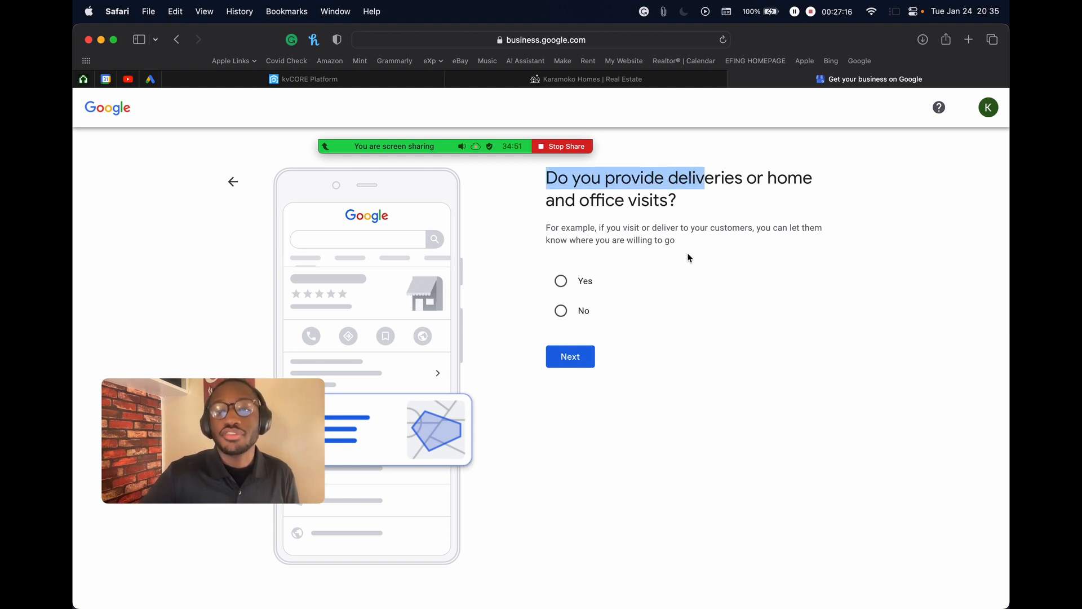
pyautogui.moveTo(549, 141)
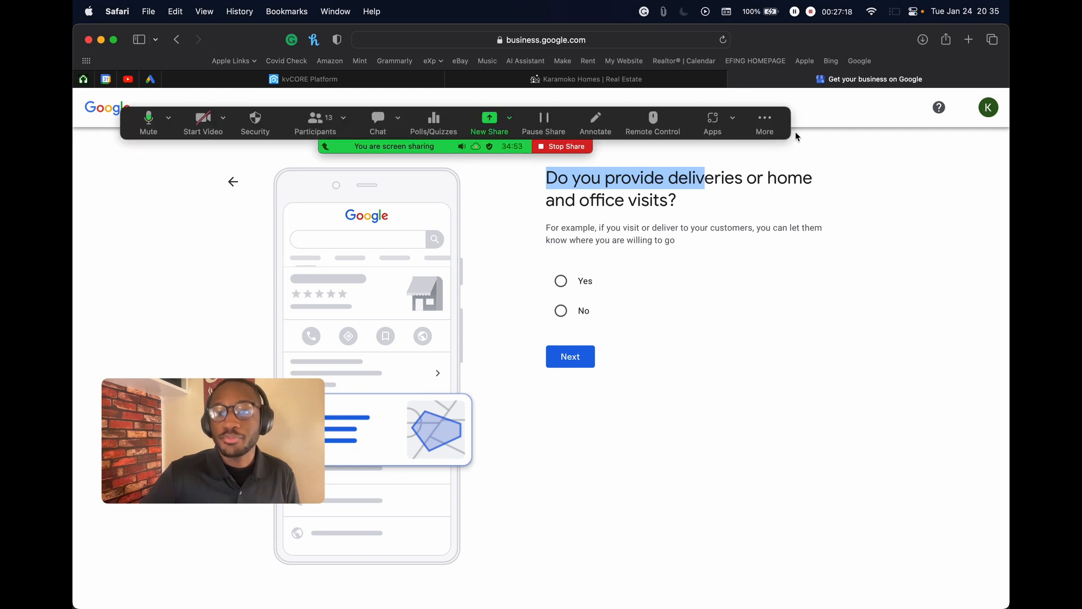
pyautogui.moveTo(772, 119); pyautogui.dragTo(818, 80)
pyautogui.click(799, 186)
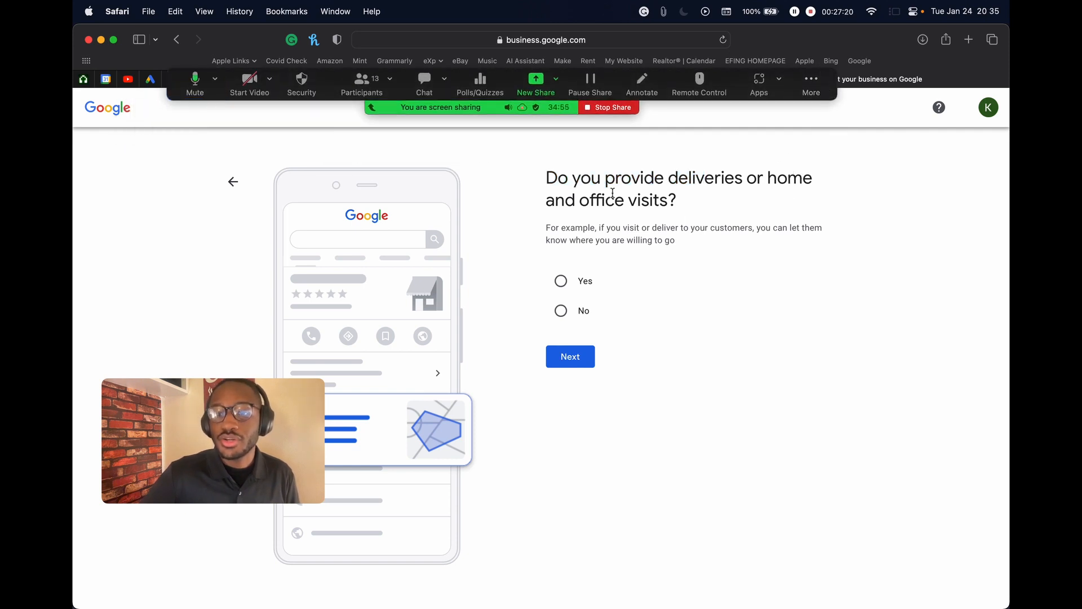
pyautogui.moveTo(705, 209); pyautogui.dragTo(485, 169)
pyautogui.click(719, 207)
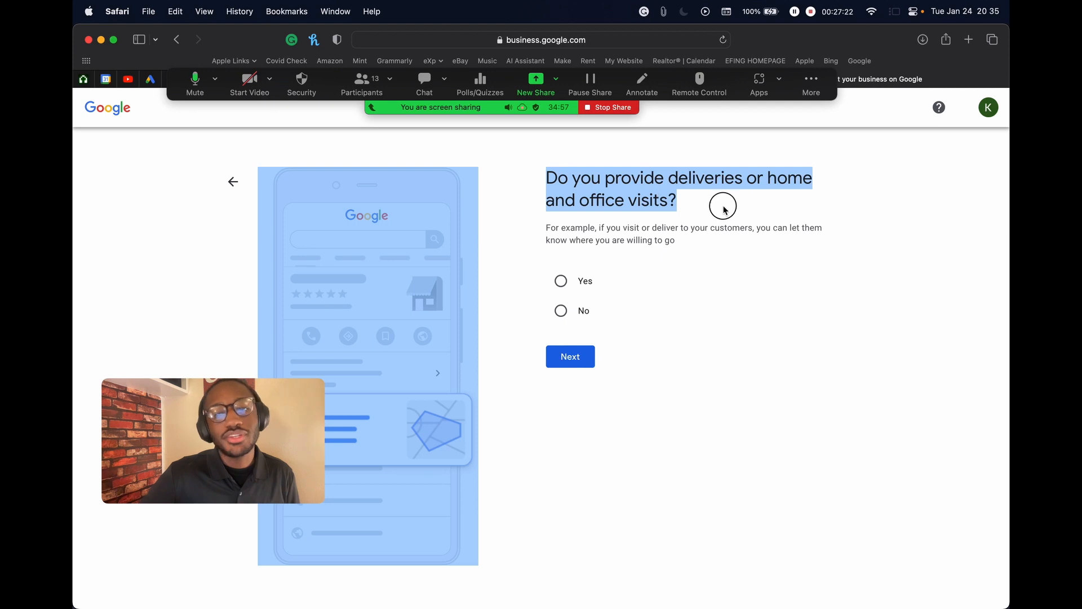
pyautogui.click(562, 311)
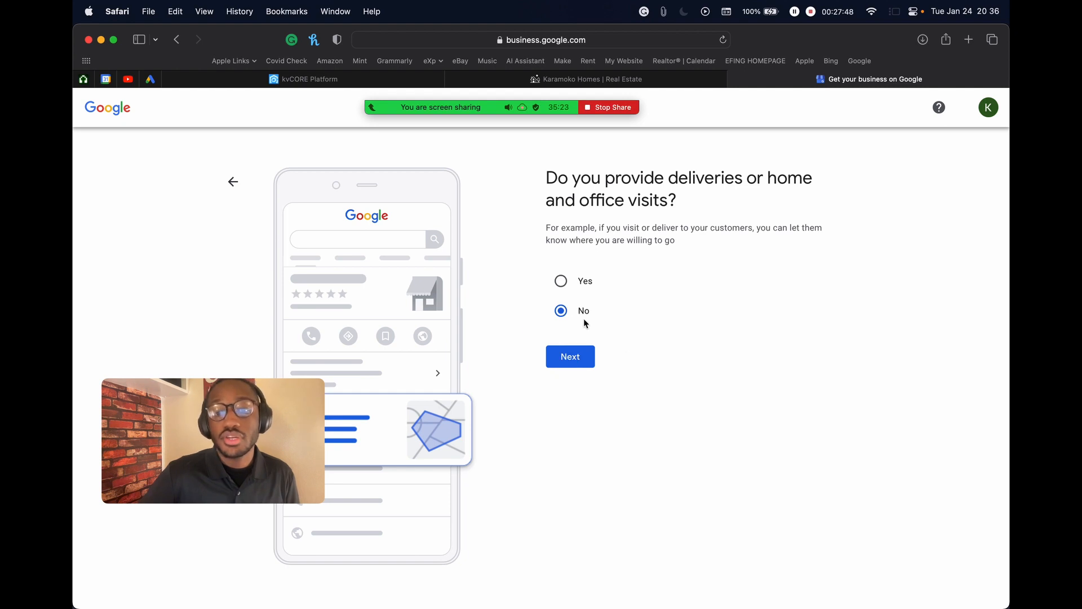
pyautogui.click(575, 356)
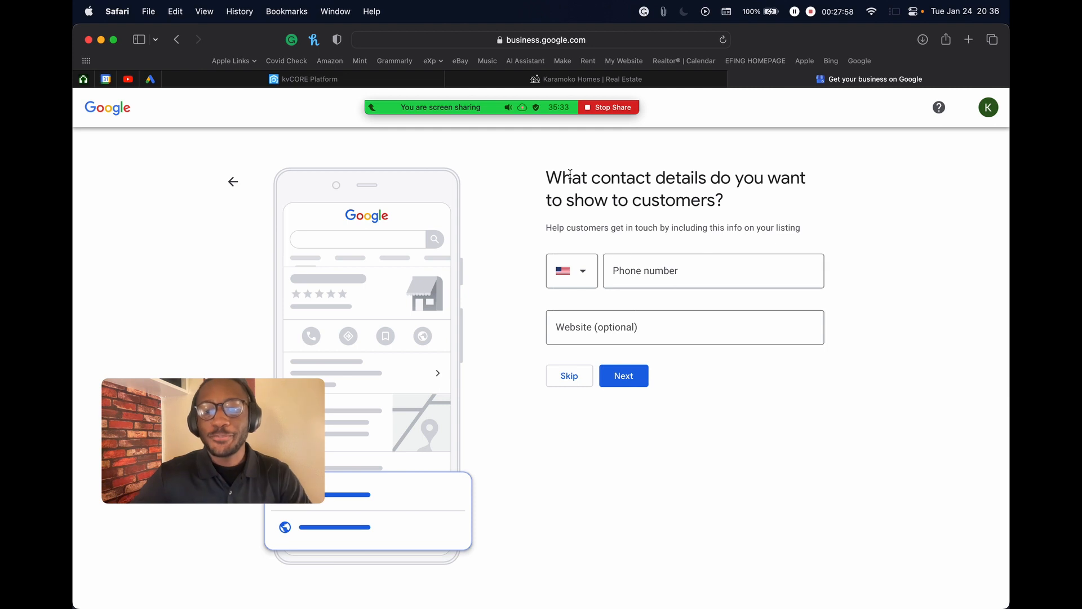
pyautogui.moveTo(548, 178); pyautogui.dragTo(667, 171)
pyautogui.click(776, 169)
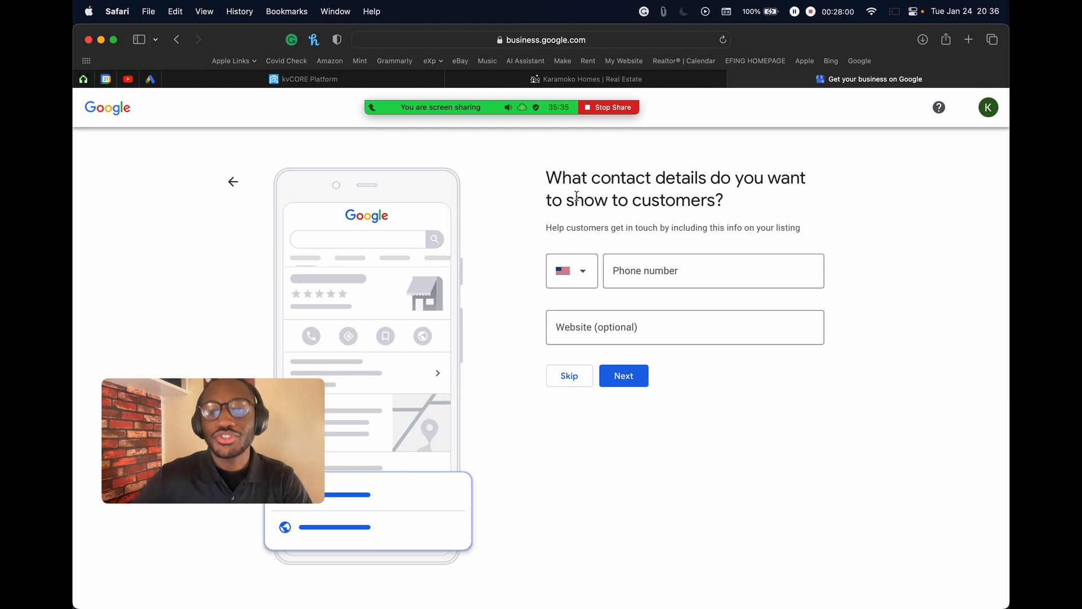
pyautogui.click(663, 262)
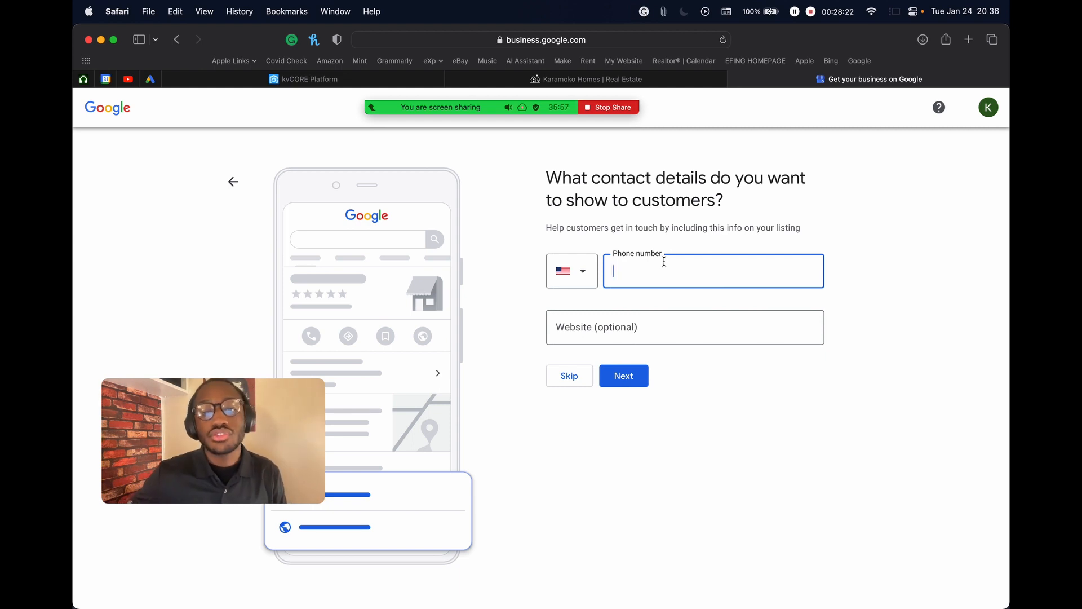
pyautogui.write('424')
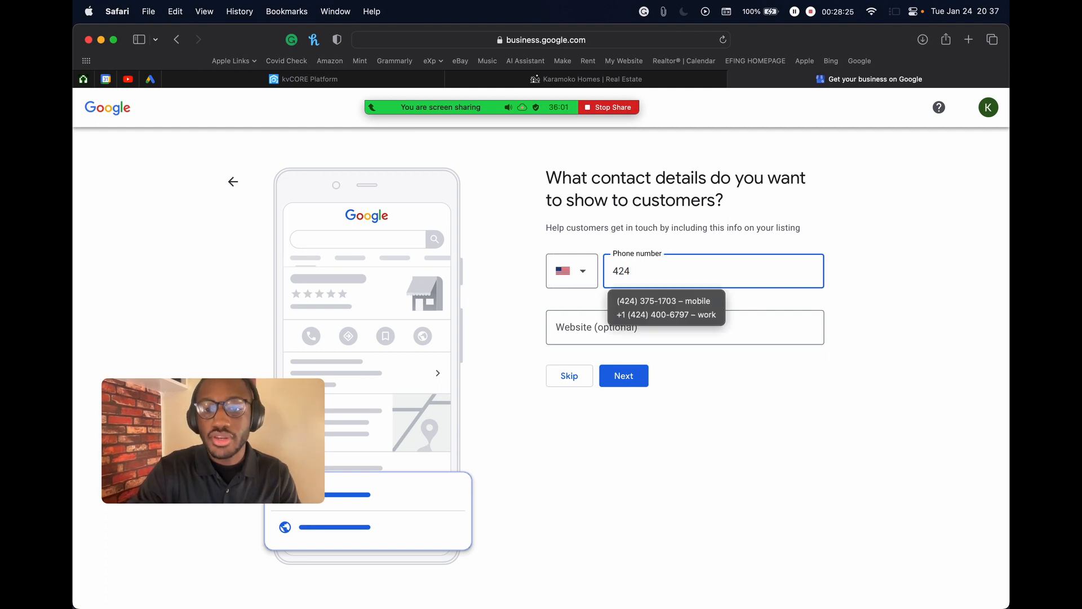
pyautogui.click(655, 300)
pyautogui.doubleClick(684, 273)
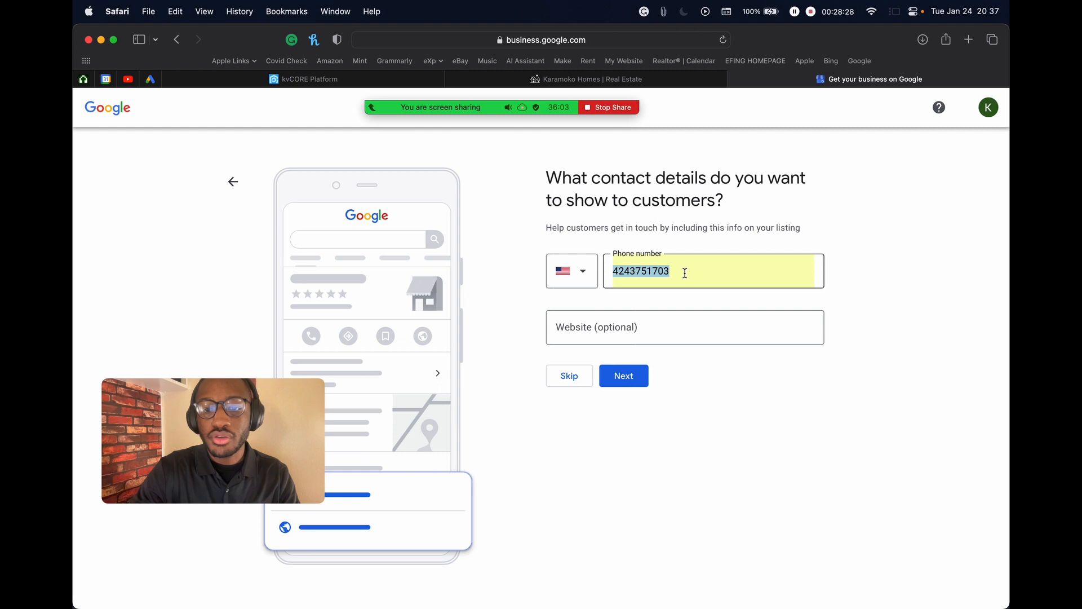
pyautogui.press('BackSpace')
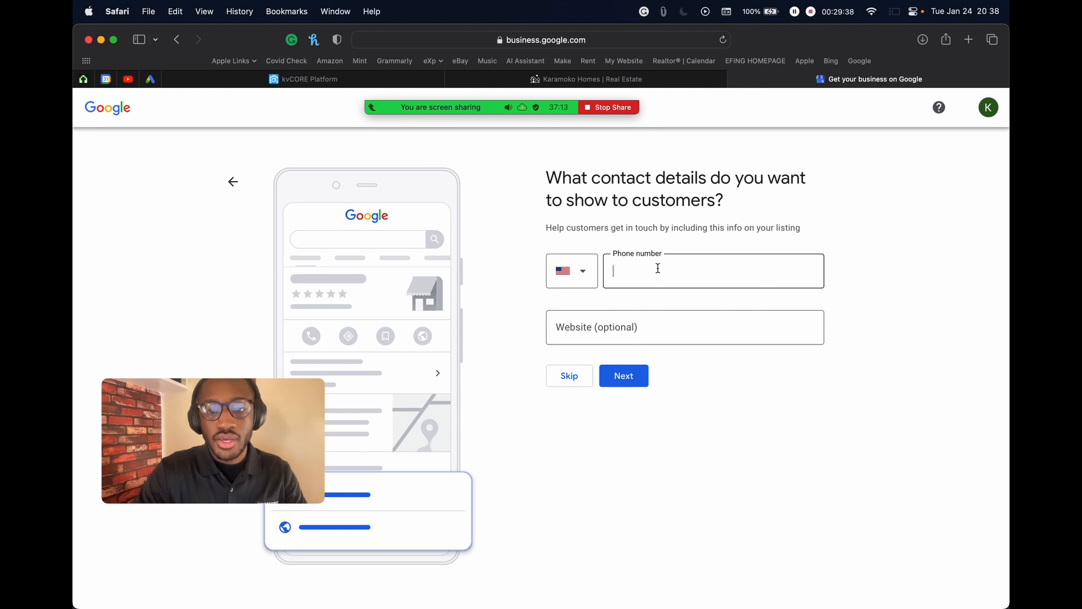
pyautogui.write('424')
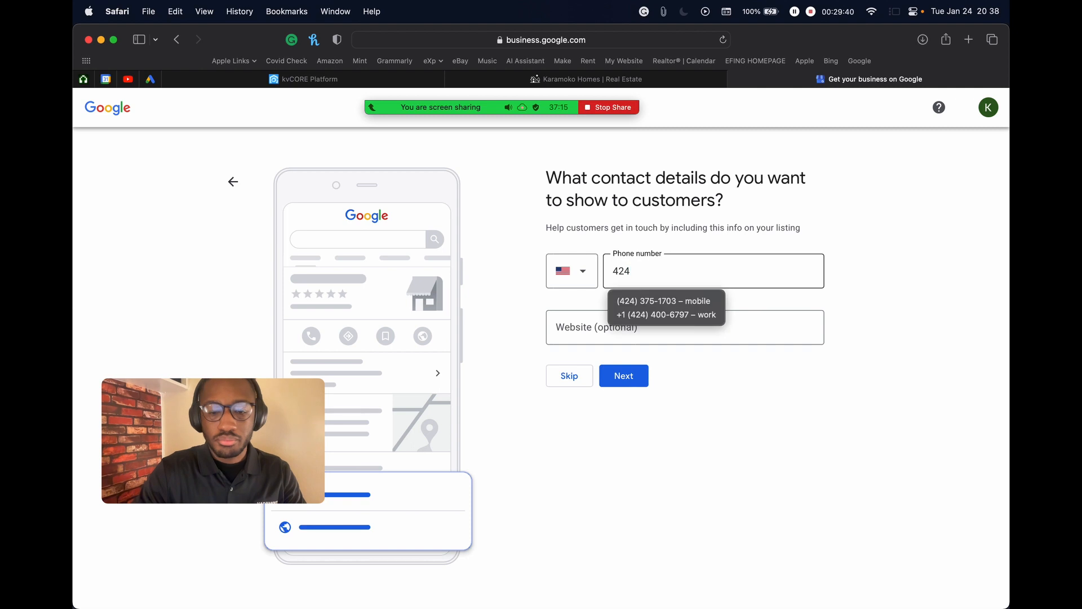
pyautogui.write('400')
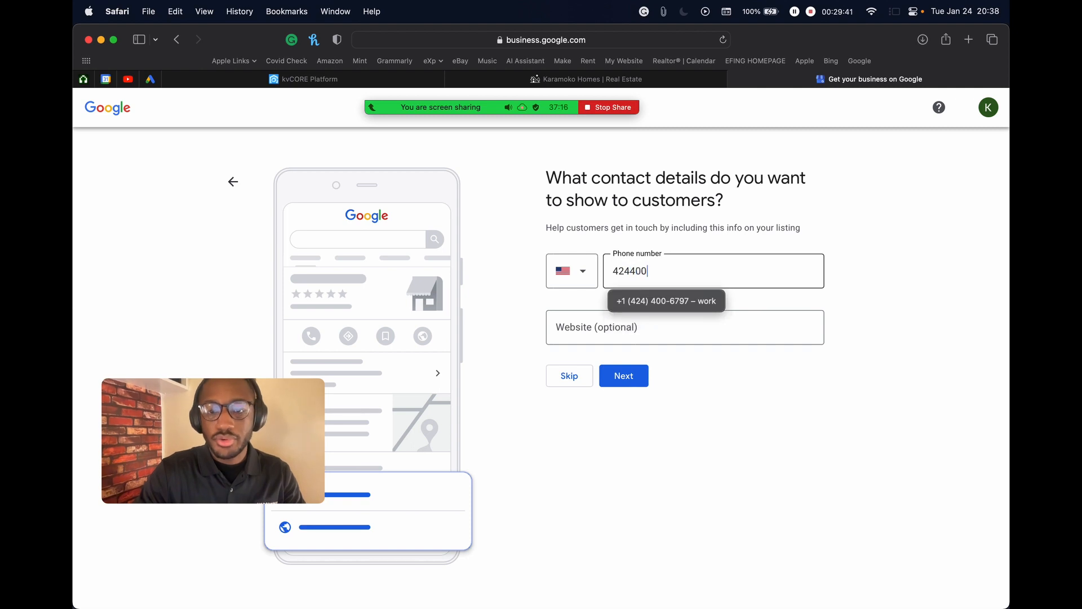
pyautogui.click(652, 299)
pyautogui.click(733, 324)
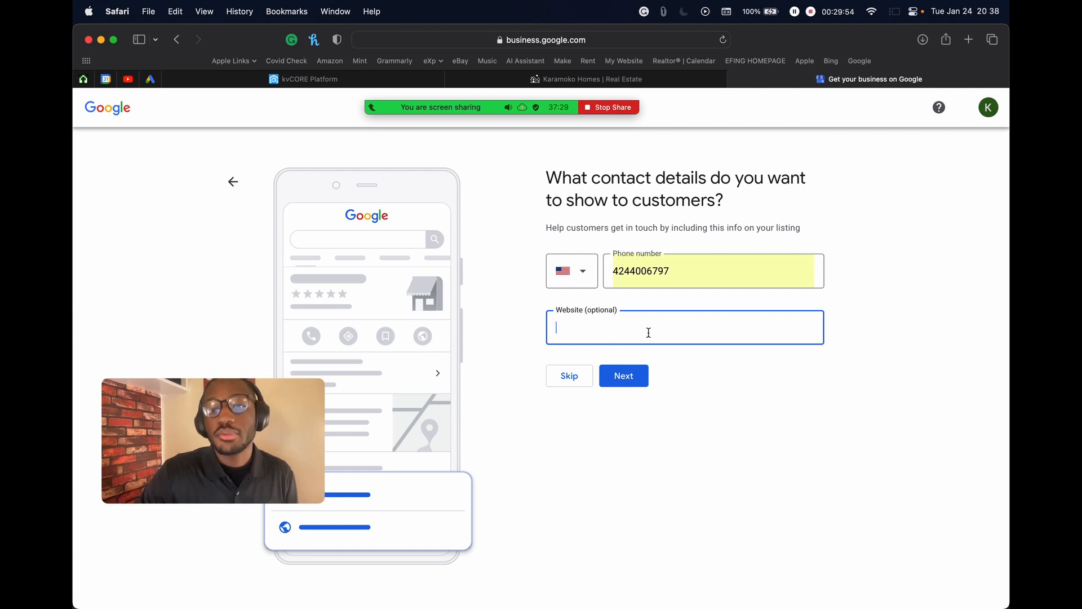
pyautogui.click(722, 262)
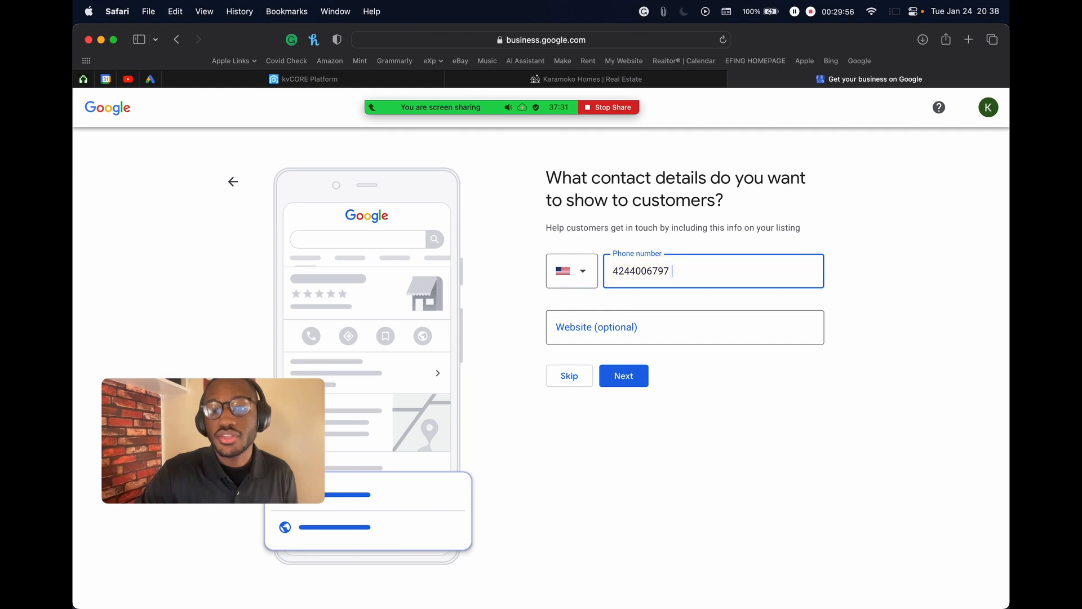
pyautogui.click(807, 401)
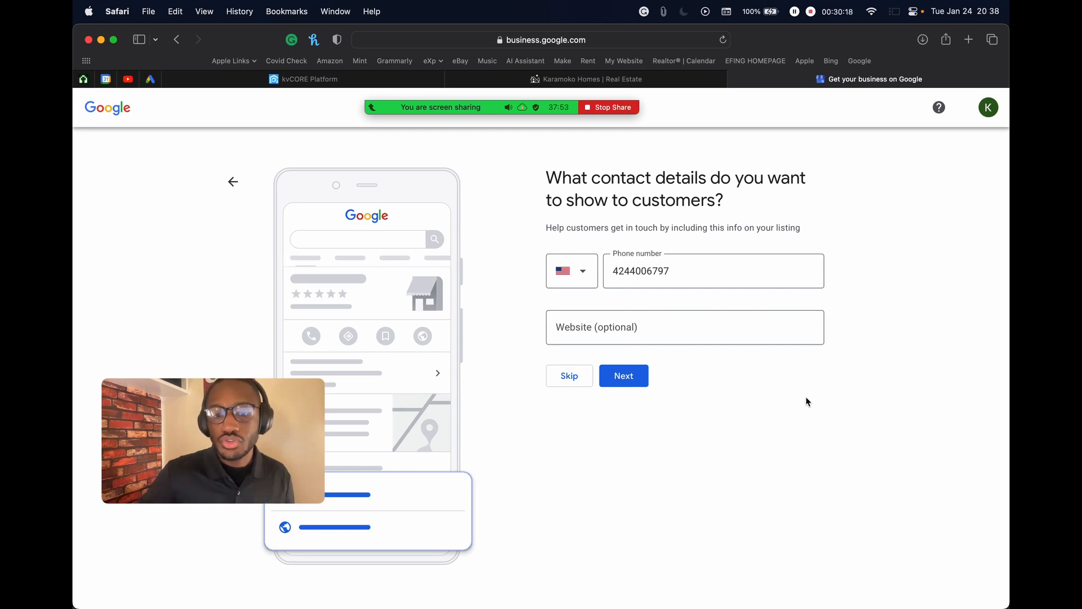
pyautogui.click(699, 332)
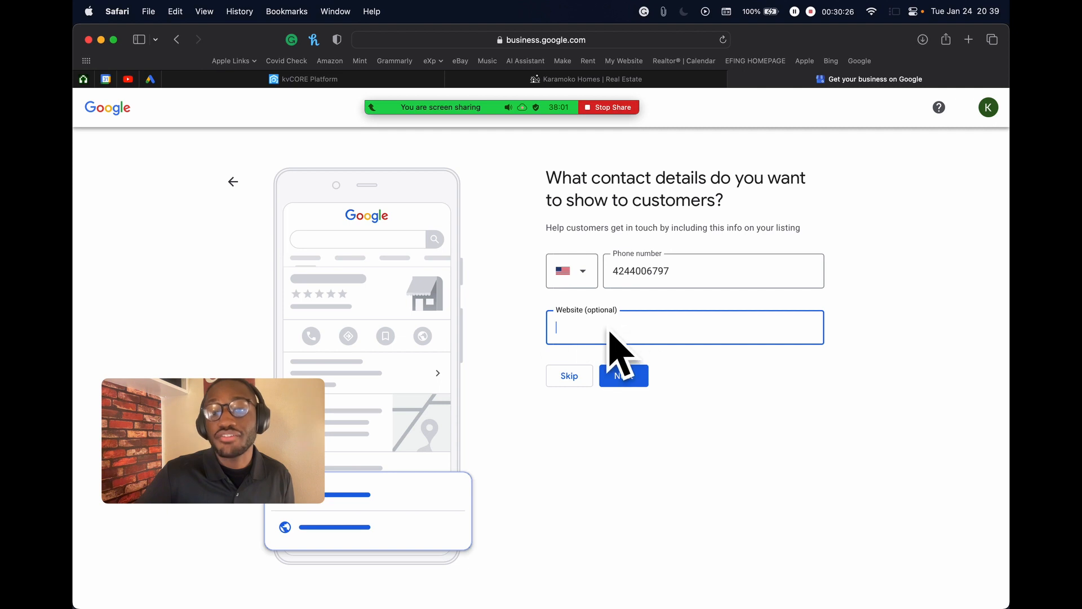
pyautogui.click(591, 82)
# Copy the eXp Realty site address from the agent's Karamoko Homes tab.
pyautogui.click(582, 40)
pyautogui.click(582, 40)
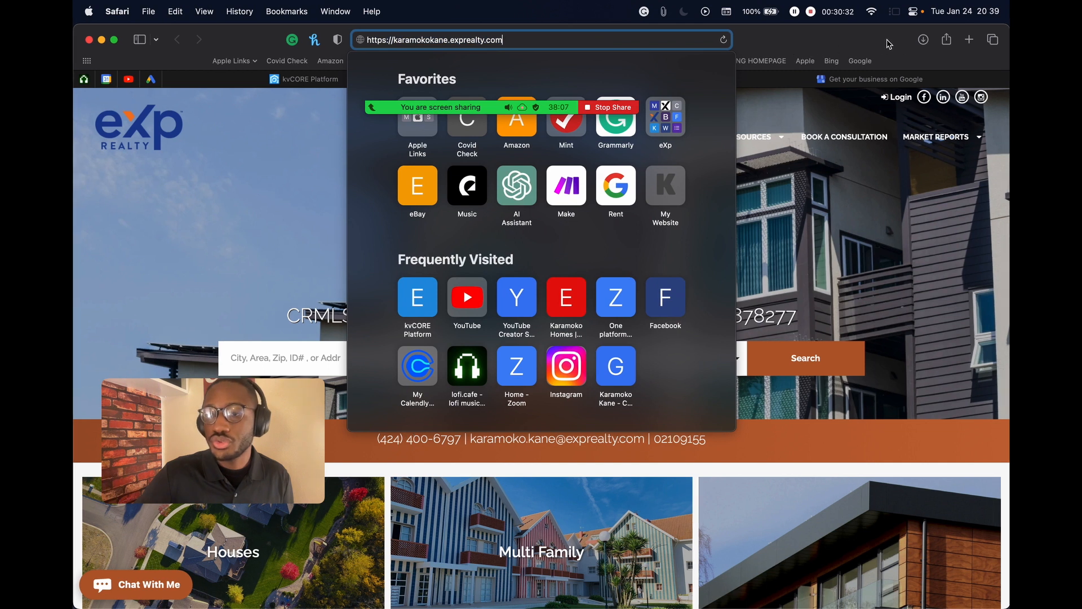
pyautogui.press('super+a')
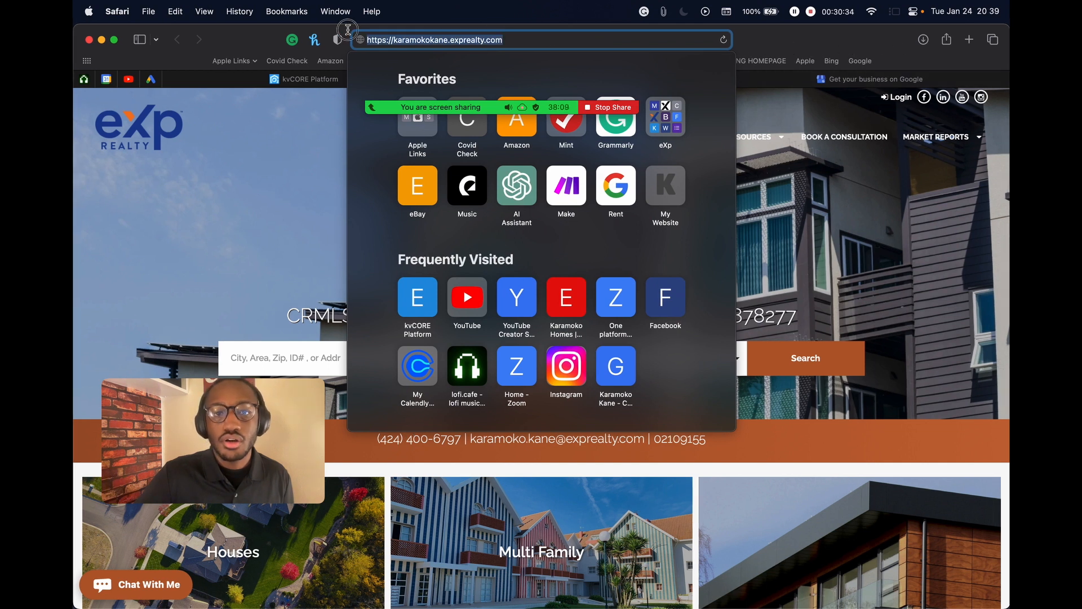
pyautogui.press('super+c')
pyautogui.click(804, 34)
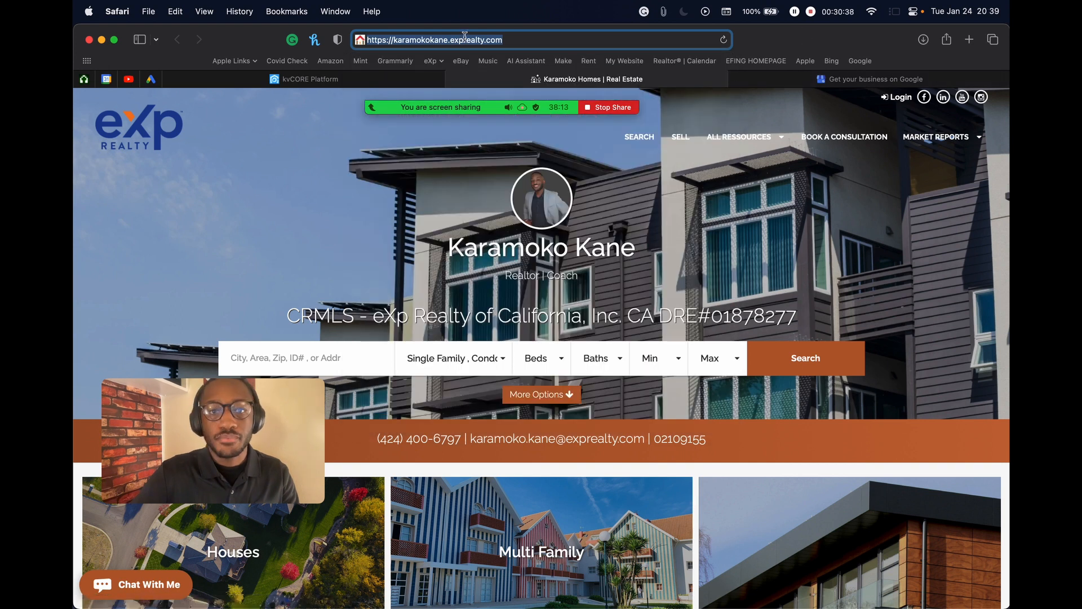
pyautogui.click(421, 42)
pyautogui.click(482, 39)
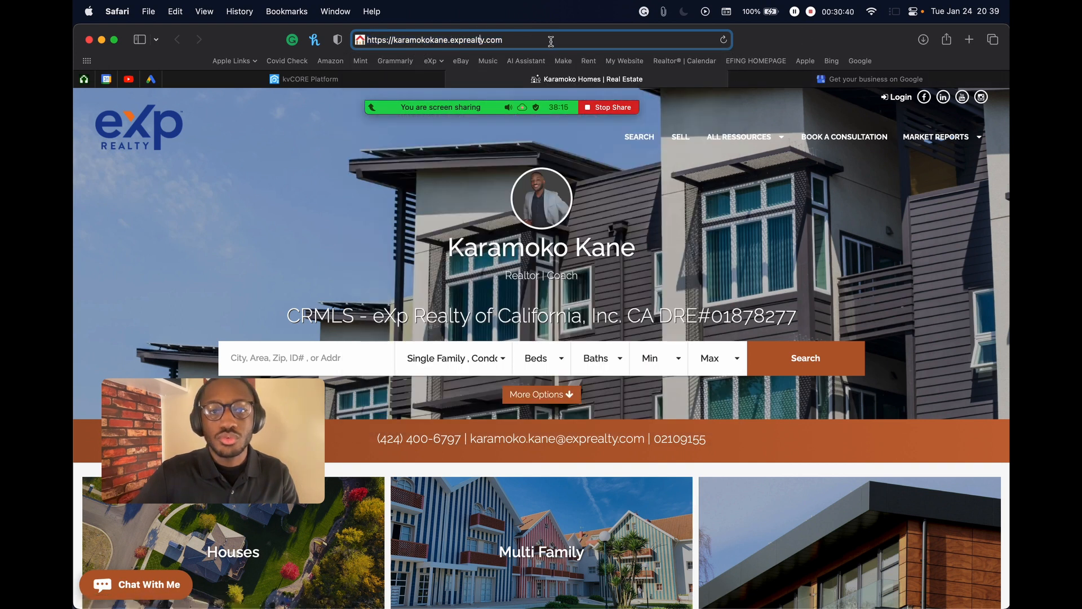
pyautogui.click(378, 41)
pyautogui.moveTo(378, 41); pyautogui.dragTo(512, 38)
pyautogui.click(395, 43)
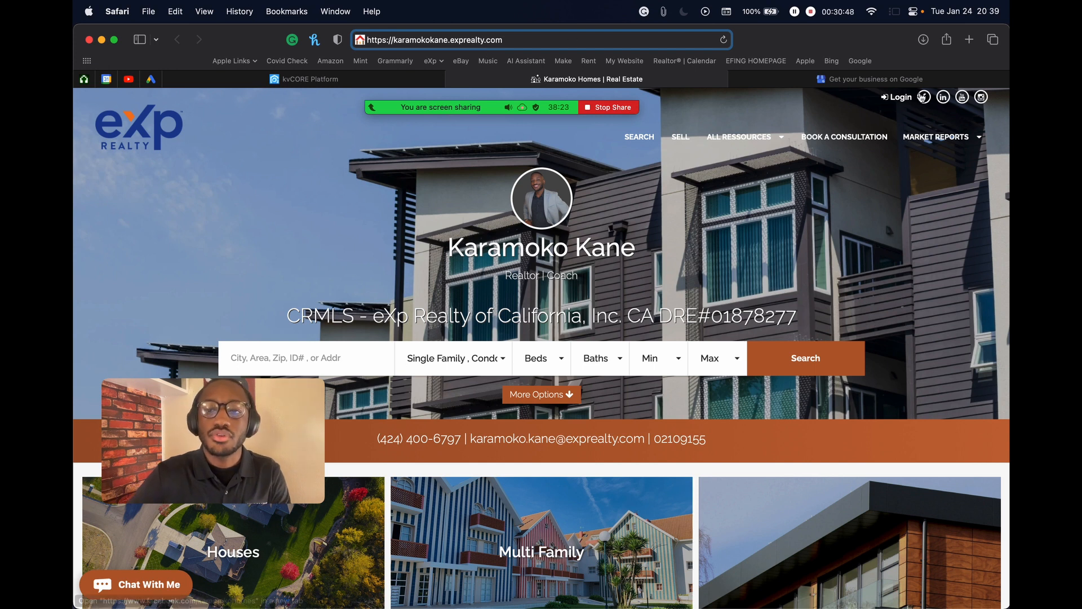
pyautogui.moveTo(895, 85)
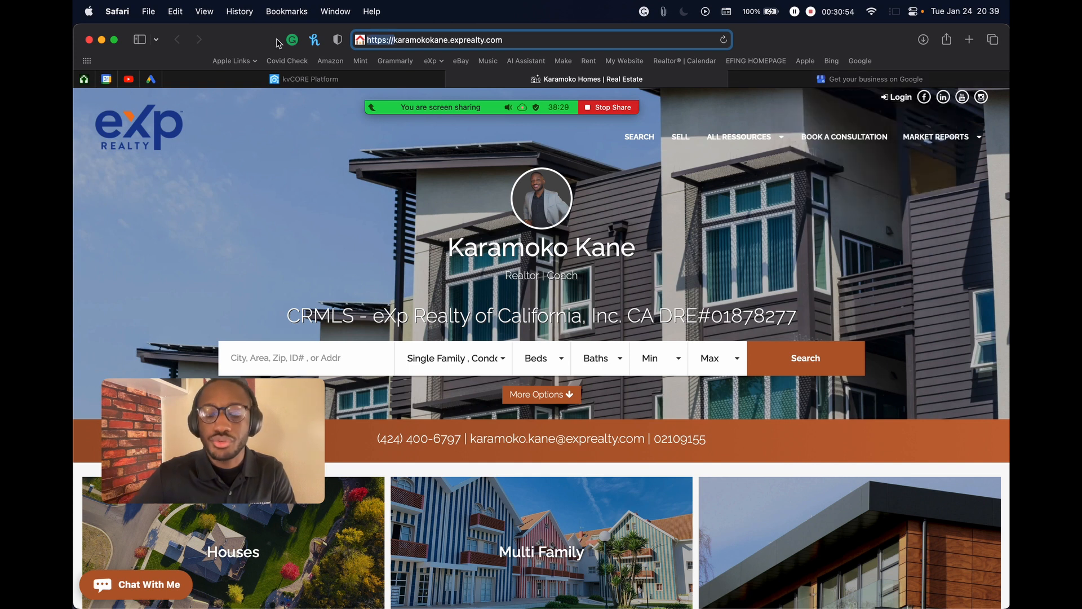
pyautogui.press('BackSpace')
pyautogui.press('BackSpace')
pyautogui.press('BackSpace')
pyautogui.press('BackSpace')
pyautogui.press('BackSpace')
pyautogui.press('BackSpace')
pyautogui.press('BackSpace')
pyautogui.press('BackSpace')
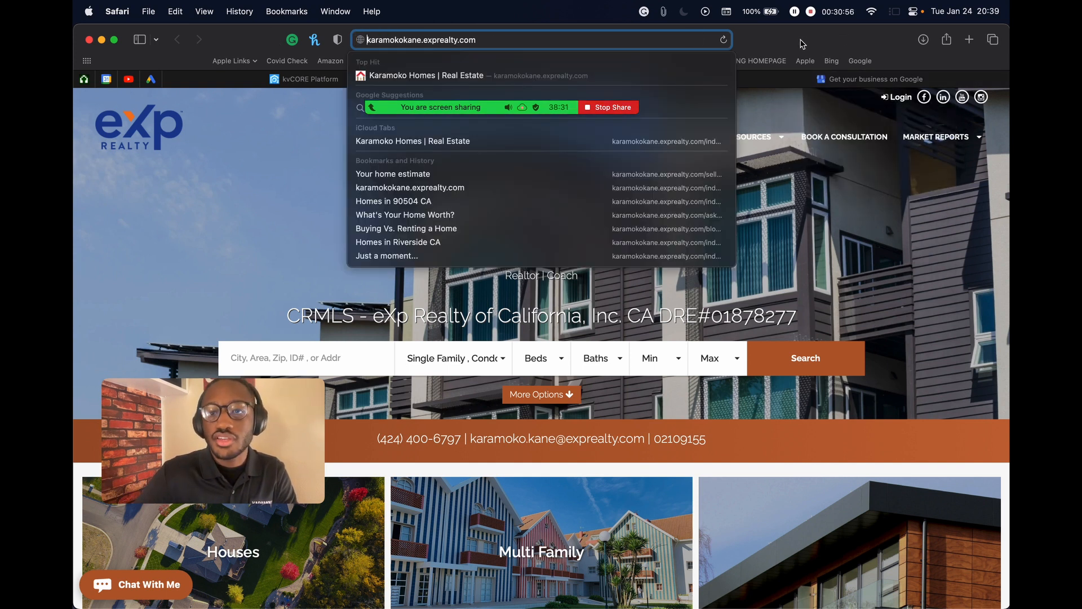
pyautogui.press('Return')
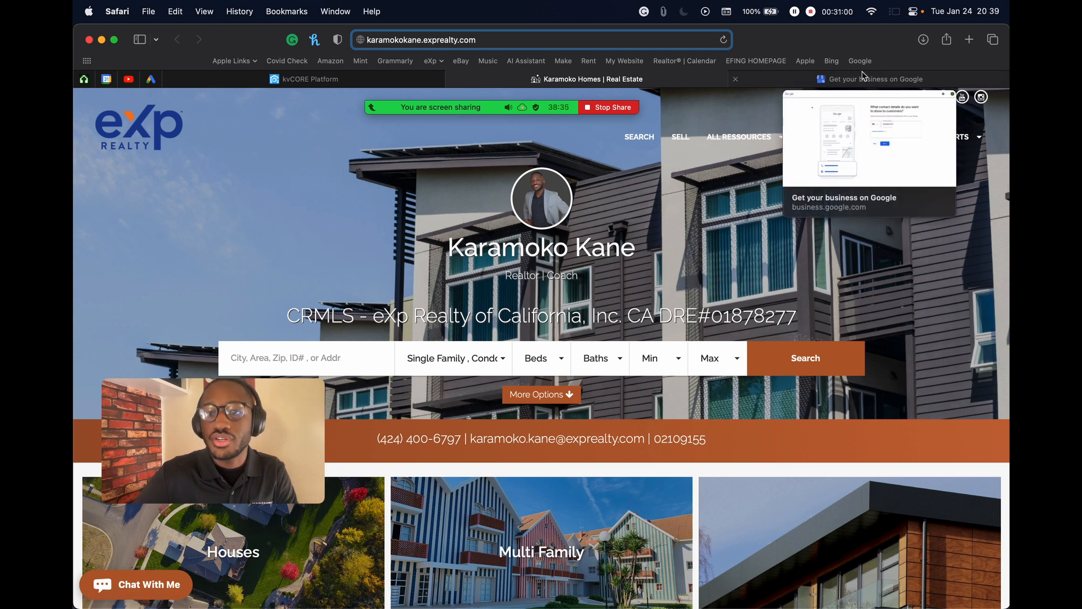
pyautogui.moveTo(476, 39); pyautogui.dragTo(255, 38)
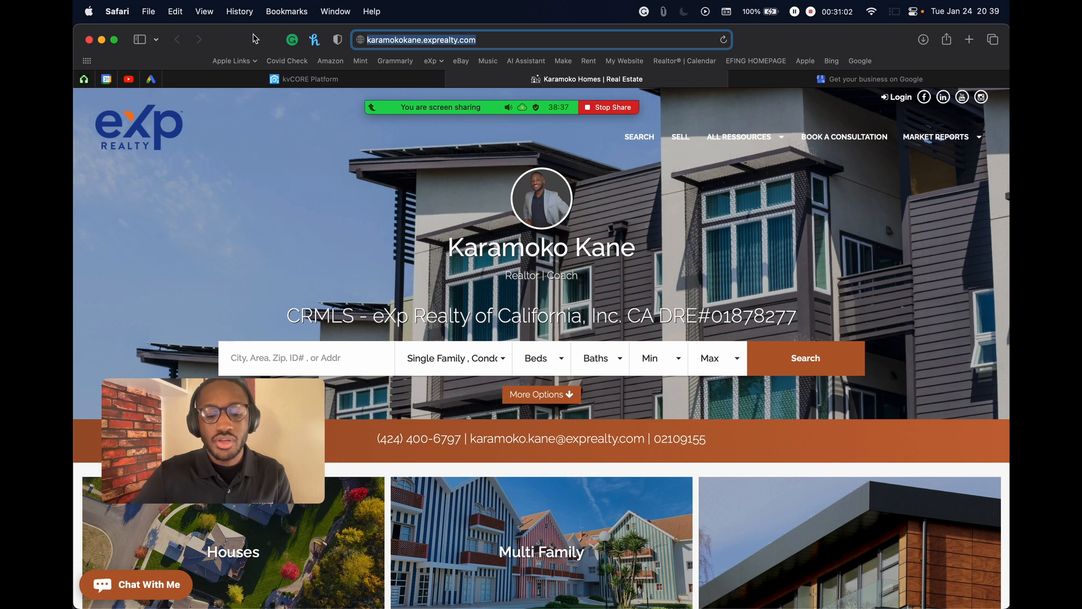
# Paste the realtor site address into the Website field and submit the contact details.
pyautogui.click(879, 80)
pyautogui.press('super+v')
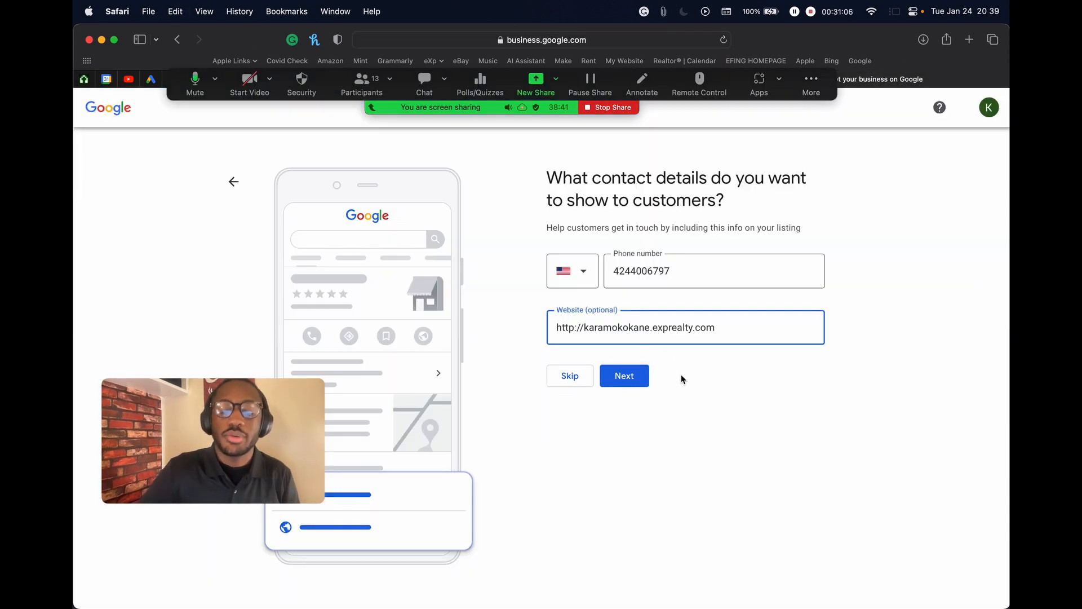
pyautogui.click(793, 364)
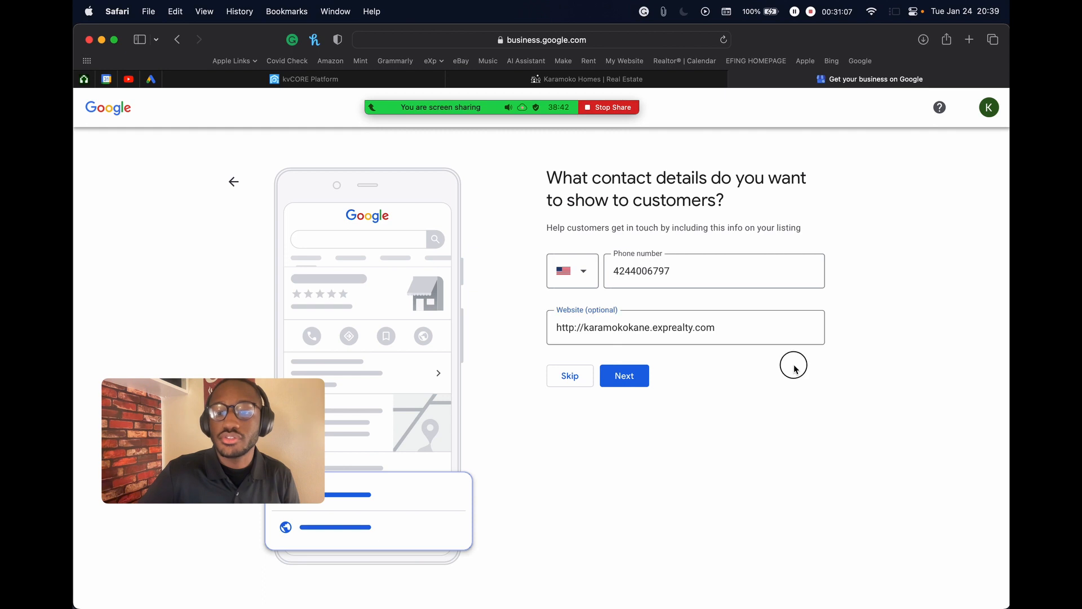
pyautogui.click(630, 381)
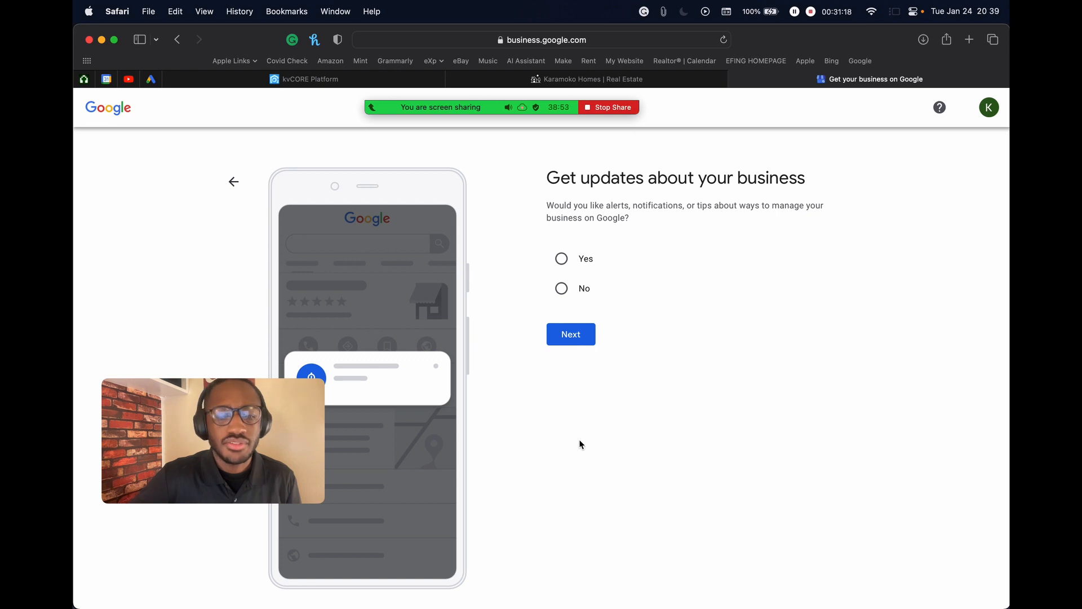
# Answer No to 'Get updates about your business' and continue to the verification step.
pyautogui.moveTo(275, 424); pyautogui.dragTo(294, 326)
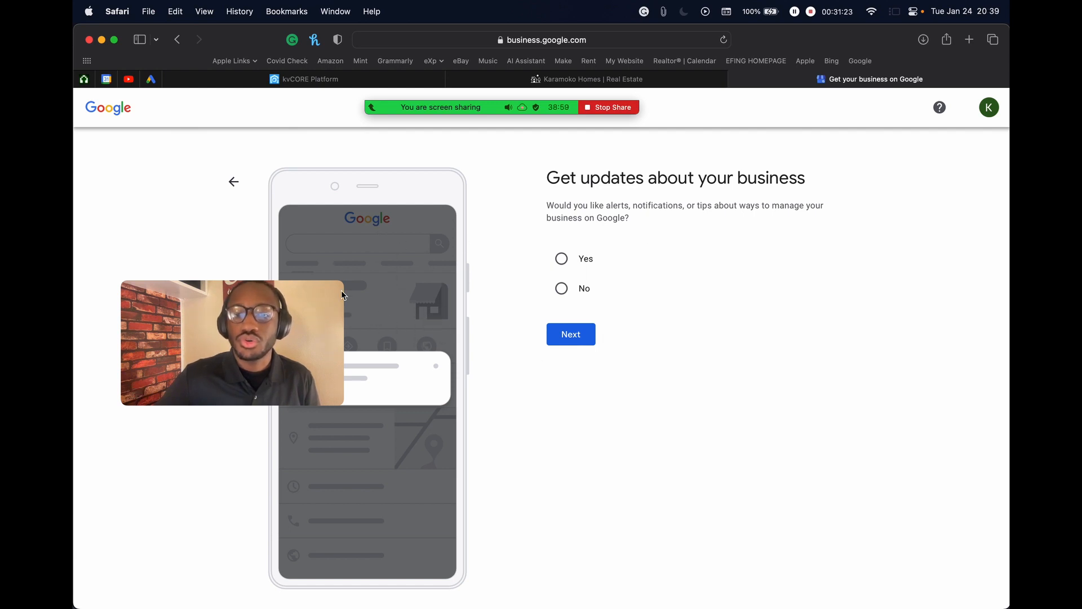
pyautogui.moveTo(289, 369); pyautogui.dragTo(289, 224)
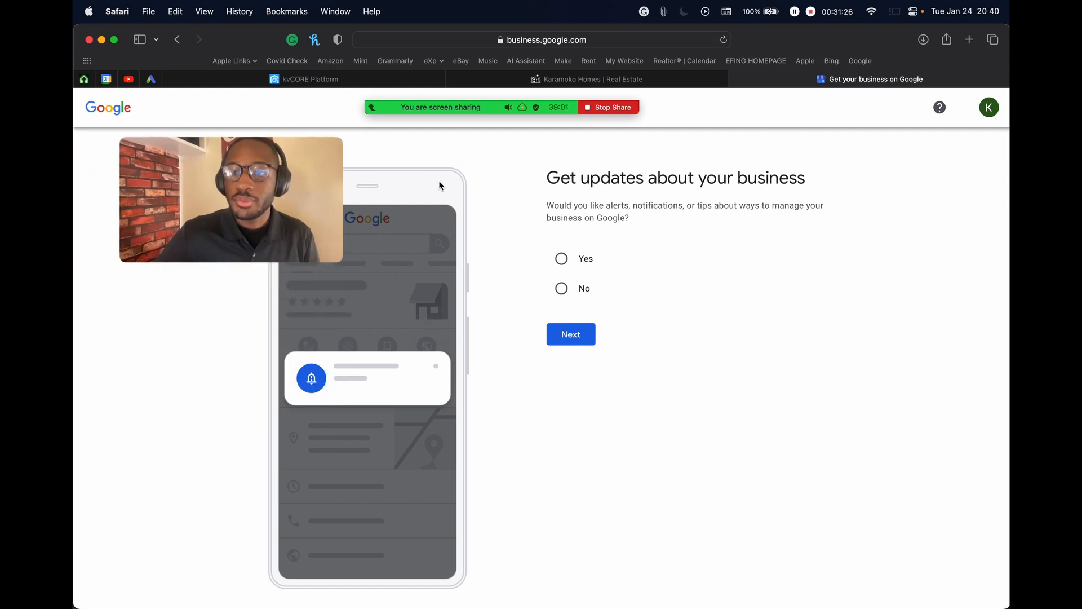
pyautogui.moveTo(295, 181); pyautogui.dragTo(283, 161)
pyautogui.click(558, 289)
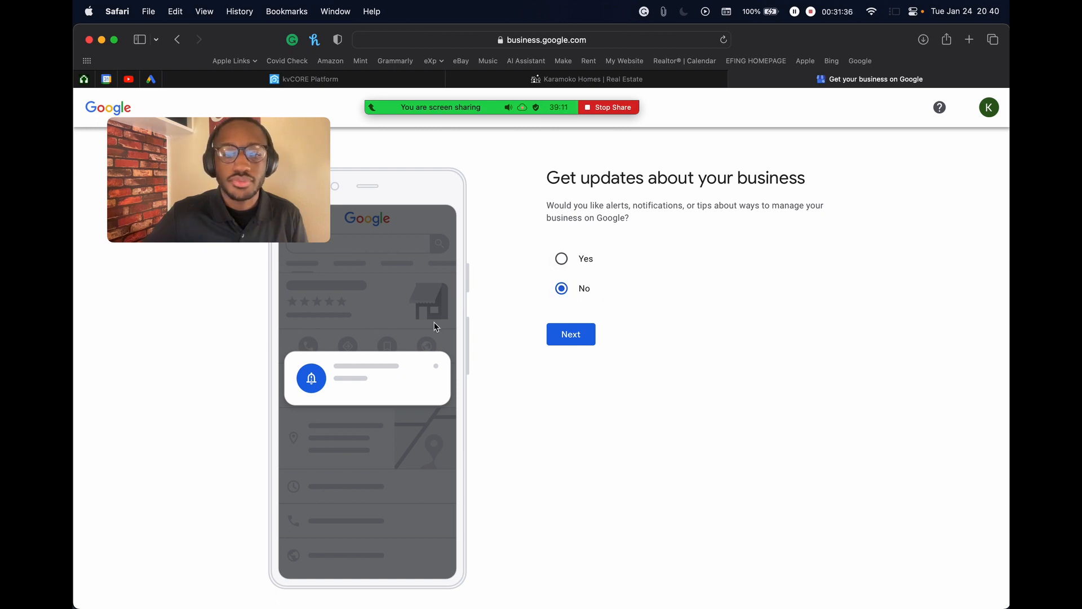
pyautogui.moveTo(327, 240)
pyautogui.mouseDown()
pyautogui.moveTo(252, 181)
pyautogui.moveTo(338, 223)
pyautogui.moveTo(327, 241)
pyautogui.mouseUp()
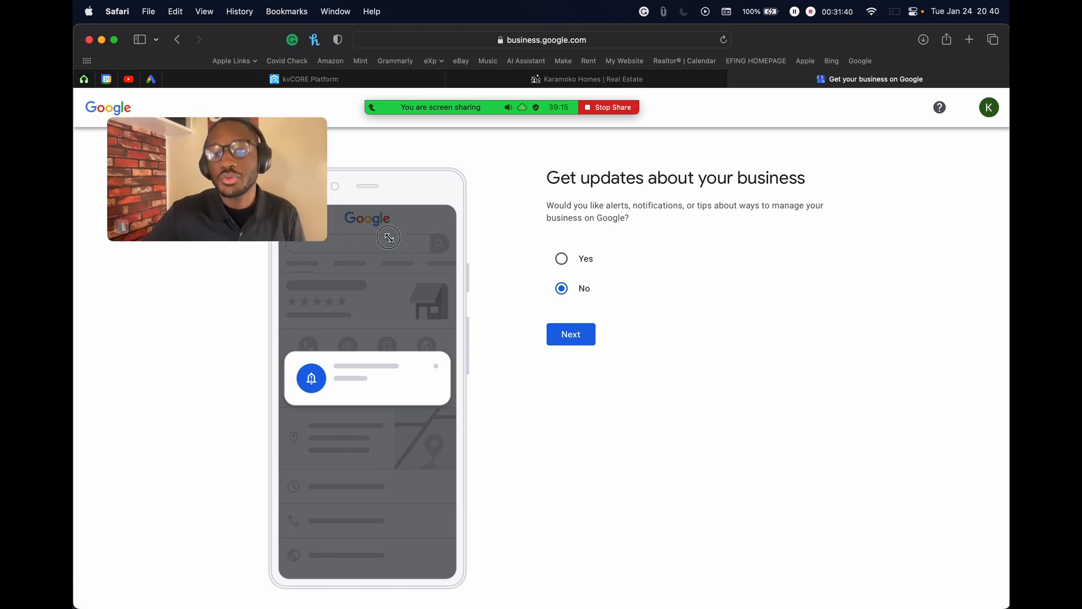
pyautogui.click(578, 288)
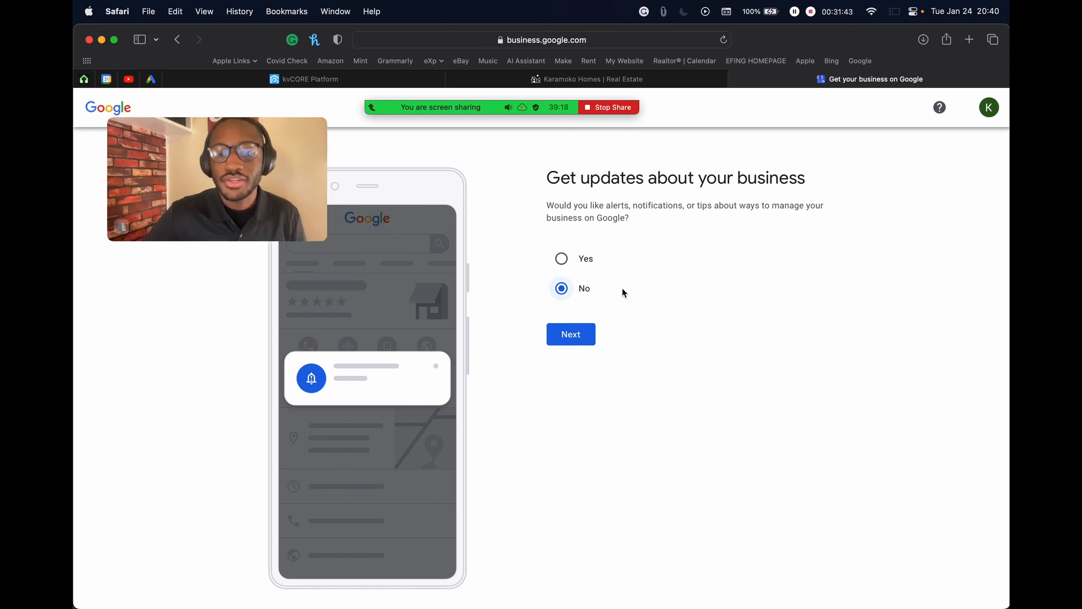
pyautogui.click(576, 344)
pyautogui.click(592, 386)
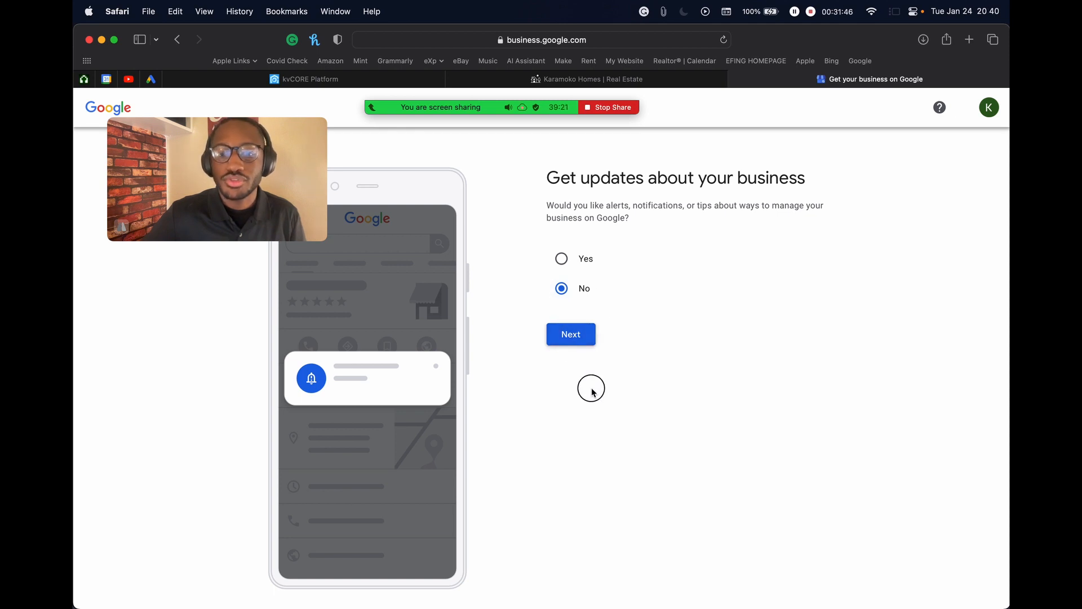
pyautogui.click(576, 338)
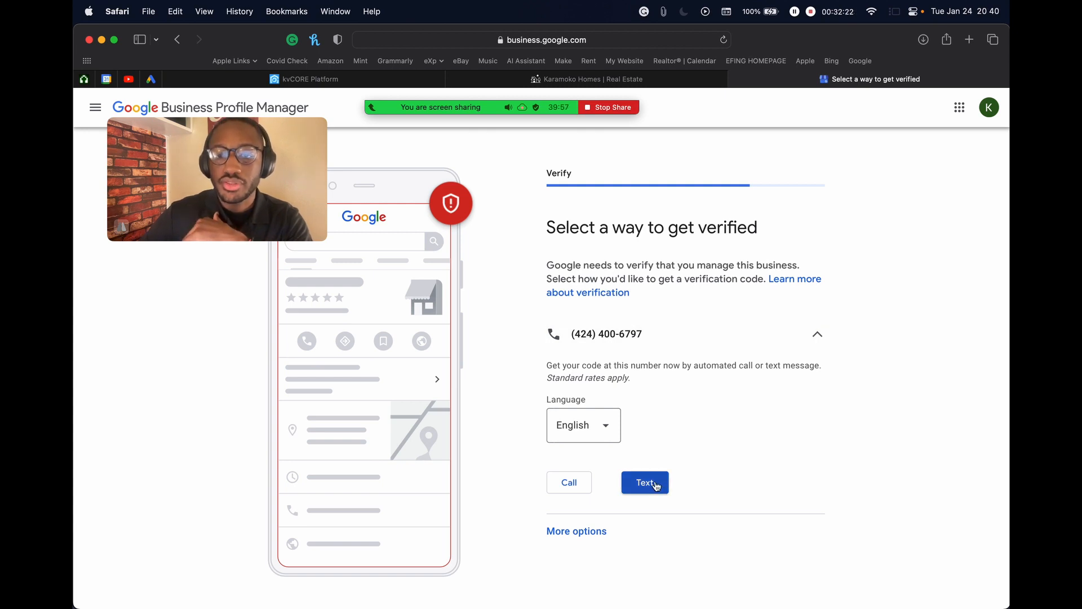
# Scroll down 'Select a way to get verified' to reach the text-message option.
pyautogui.scroll(-1, 682, 428)
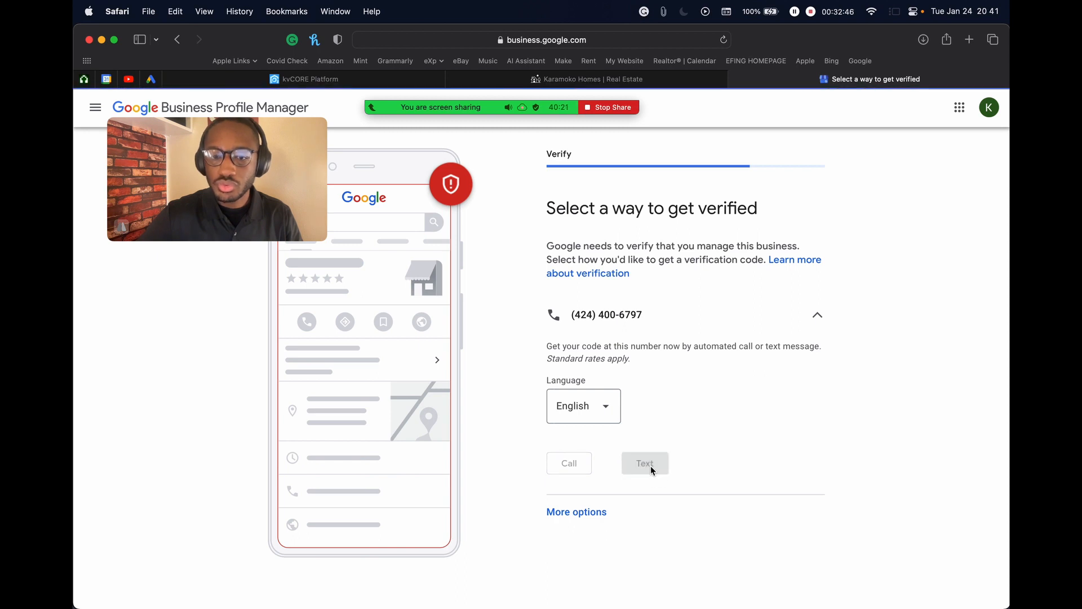
# Enter the texted 6-digit verification code, verify it, and continue past the acceptance page.
pyautogui.click(607, 334)
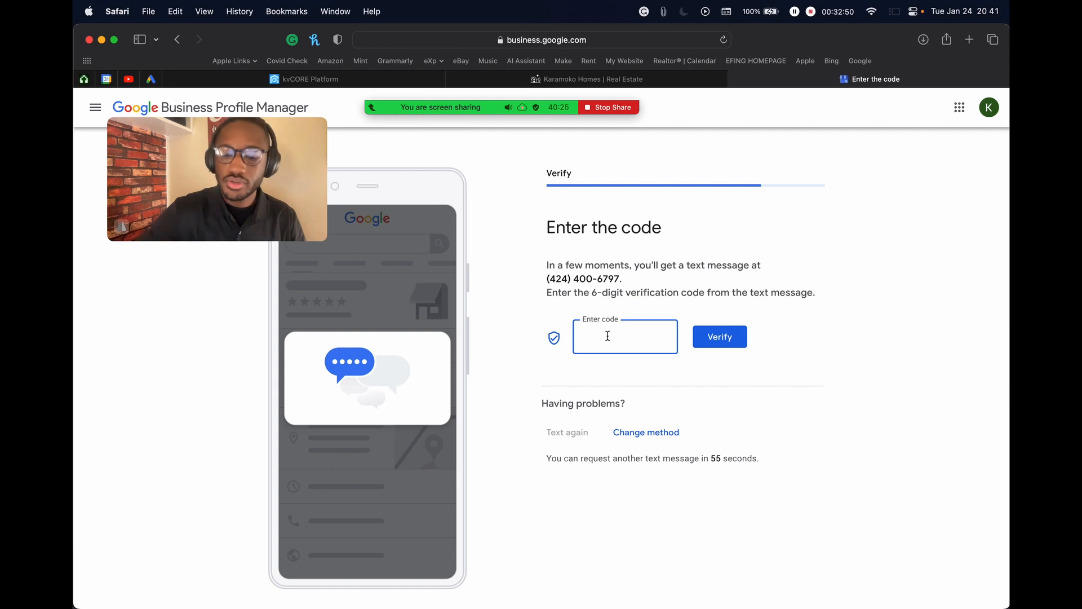
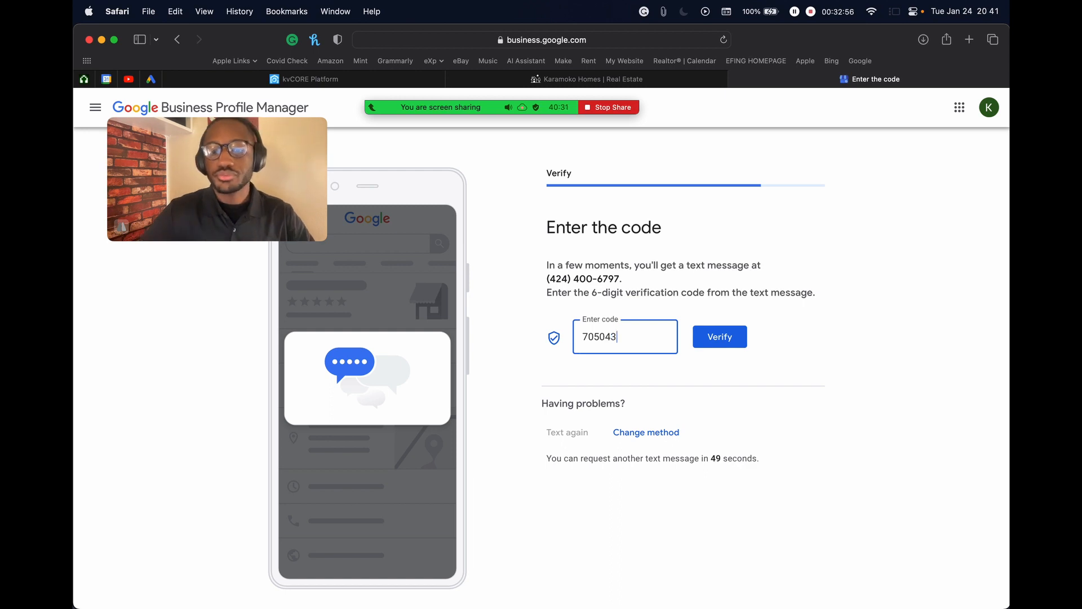
pyautogui.click(713, 337)
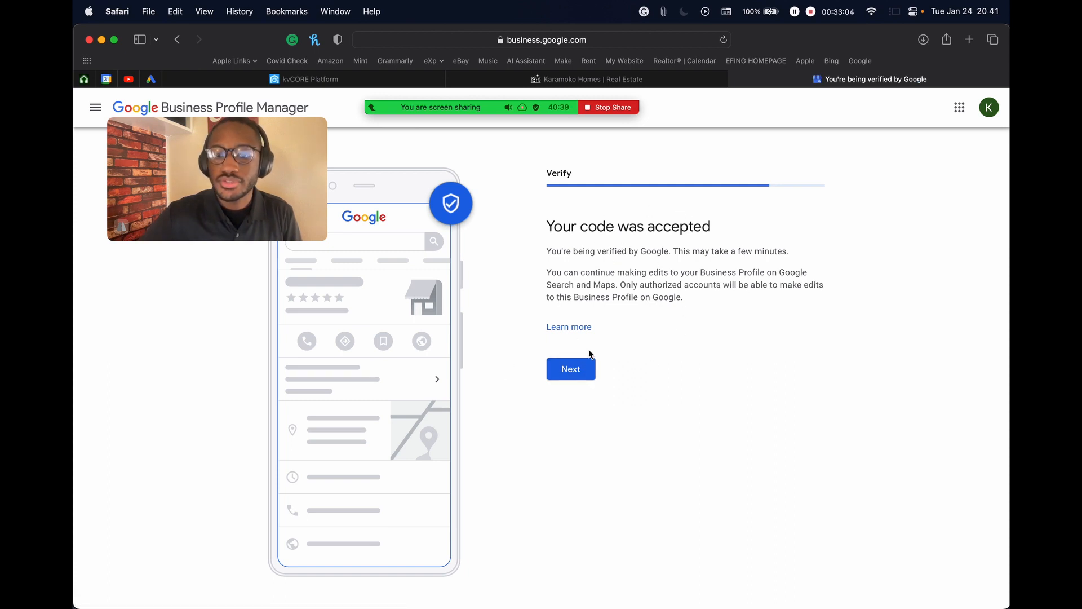
pyautogui.click(579, 374)
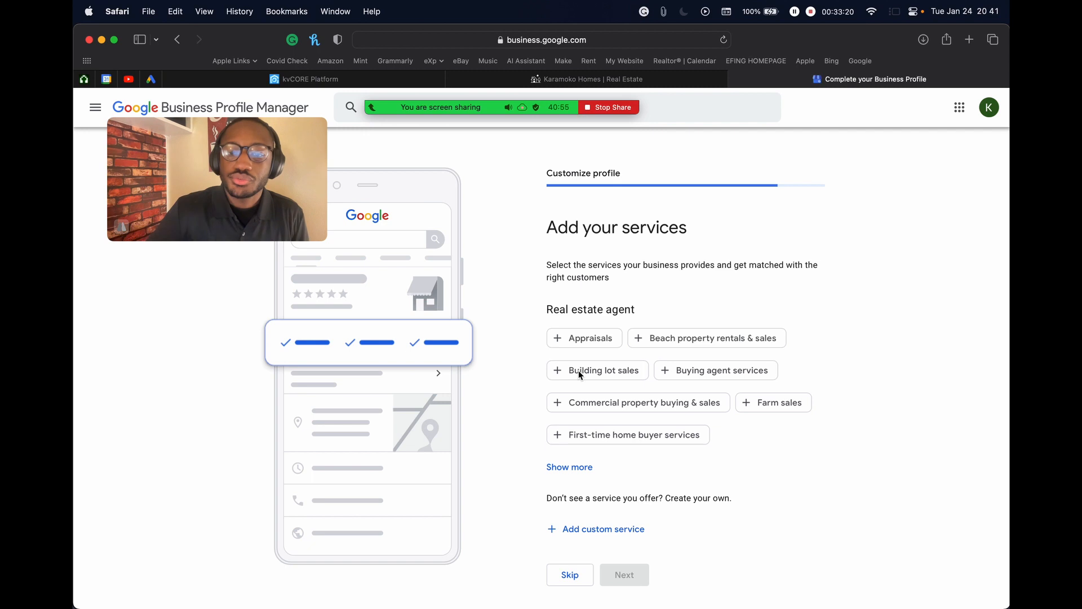
# Show more services and check Beach property rentals & sales and Farm sales.
pyautogui.scroll(-1, 811, 276)
pyautogui.click(572, 446)
pyautogui.scroll(-3, 721, 429)
pyautogui.scroll(-3, 720, 428)
pyautogui.scroll(6, 721, 429)
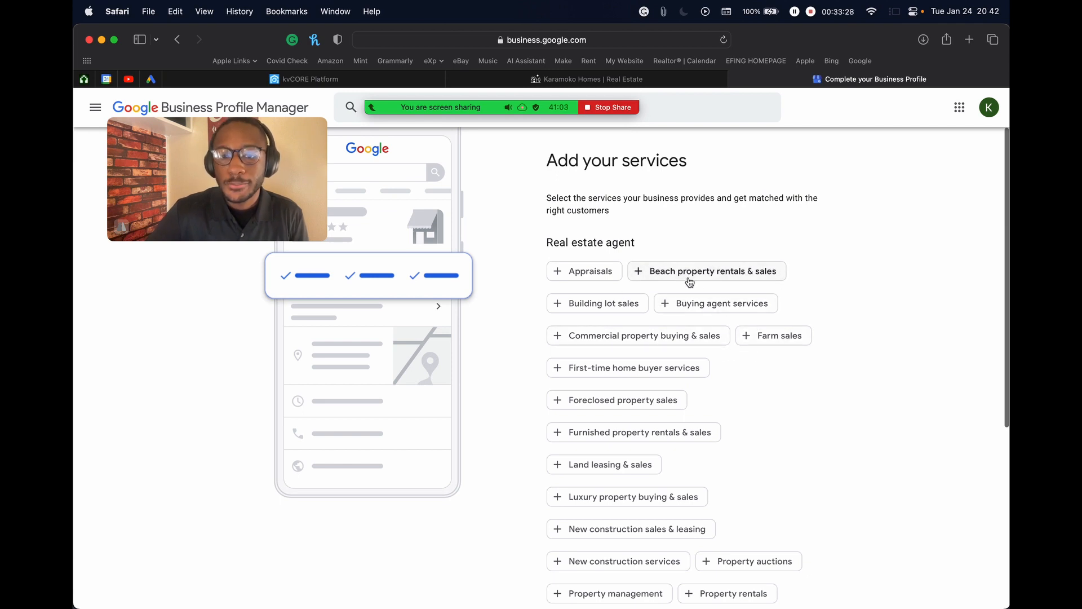
pyautogui.click(742, 277)
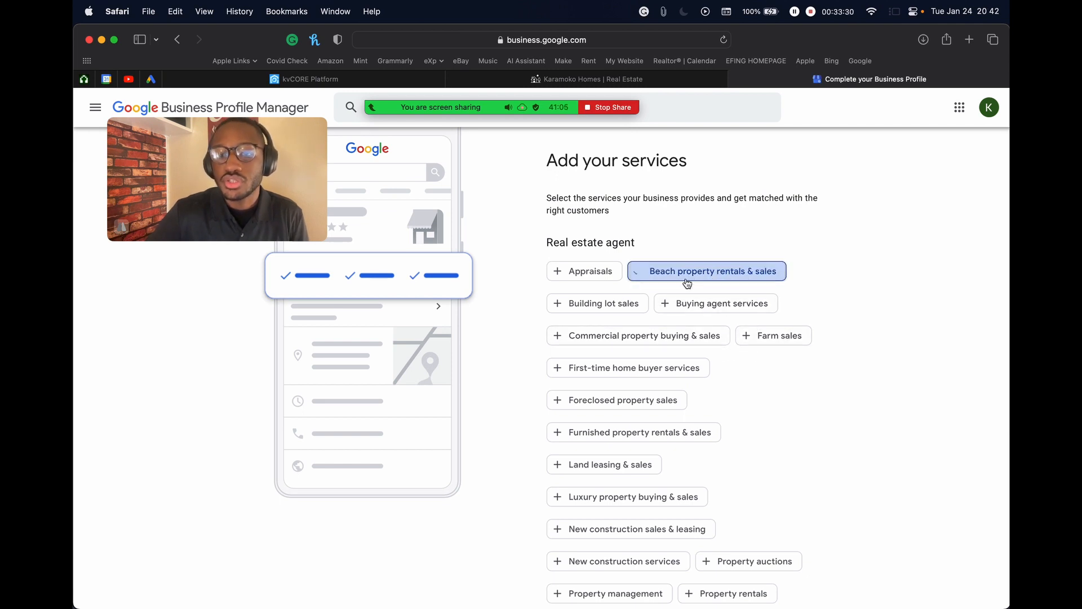
pyautogui.scroll(-3, 748, 372)
pyautogui.click(785, 257)
# Check First-time home buyer, Foreclosed property sales, Furnished property rentals & sales, and Relocation assistance.
pyautogui.click(630, 292)
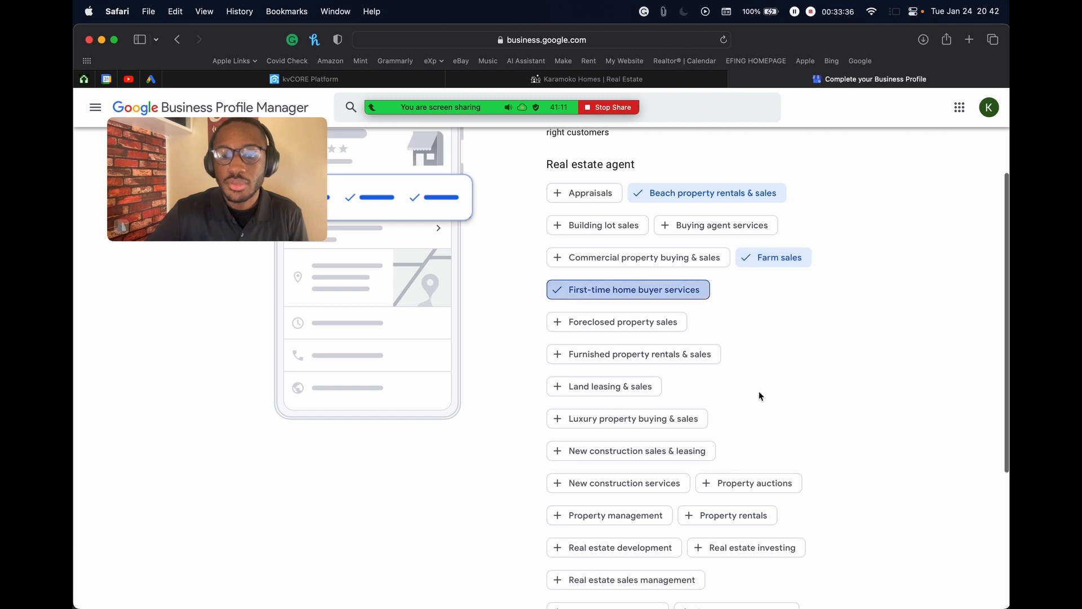
pyautogui.click(665, 321)
pyautogui.scroll(-3, 765, 352)
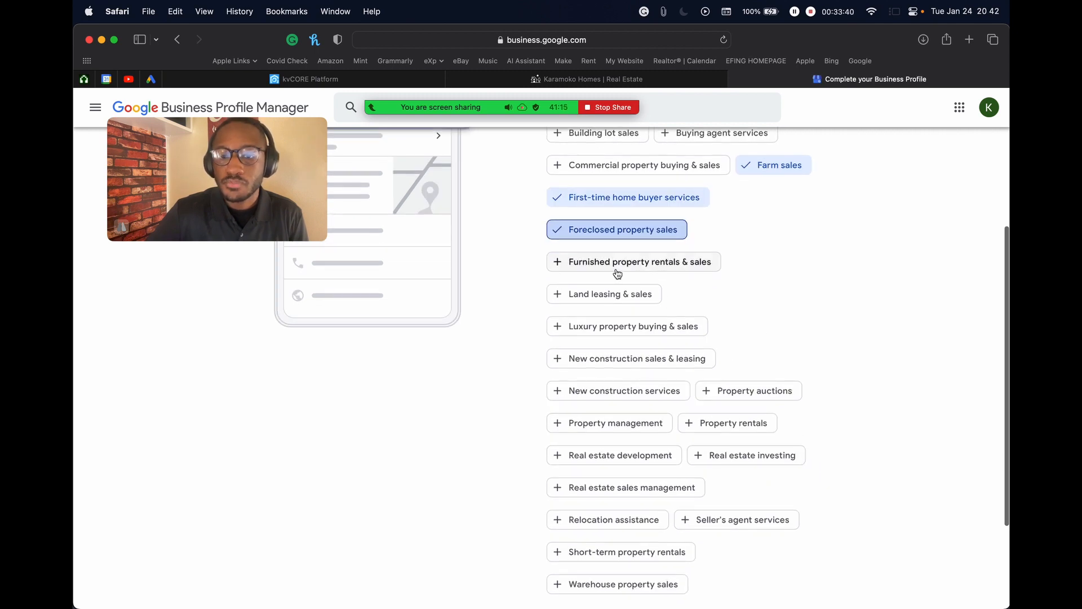
pyautogui.click(662, 266)
pyautogui.scroll(-4, 769, 349)
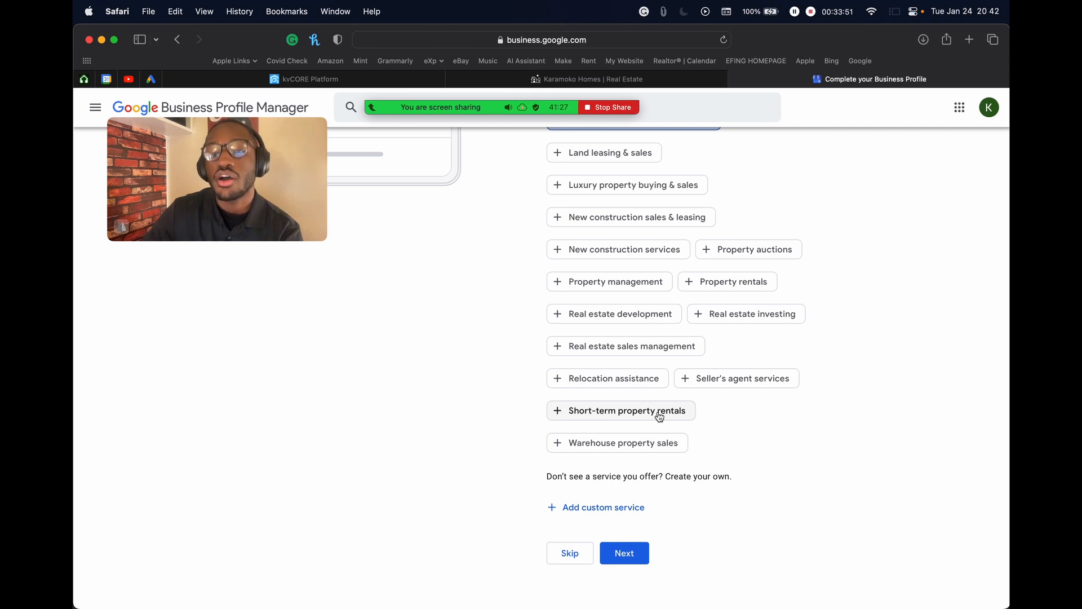
pyautogui.click(624, 383)
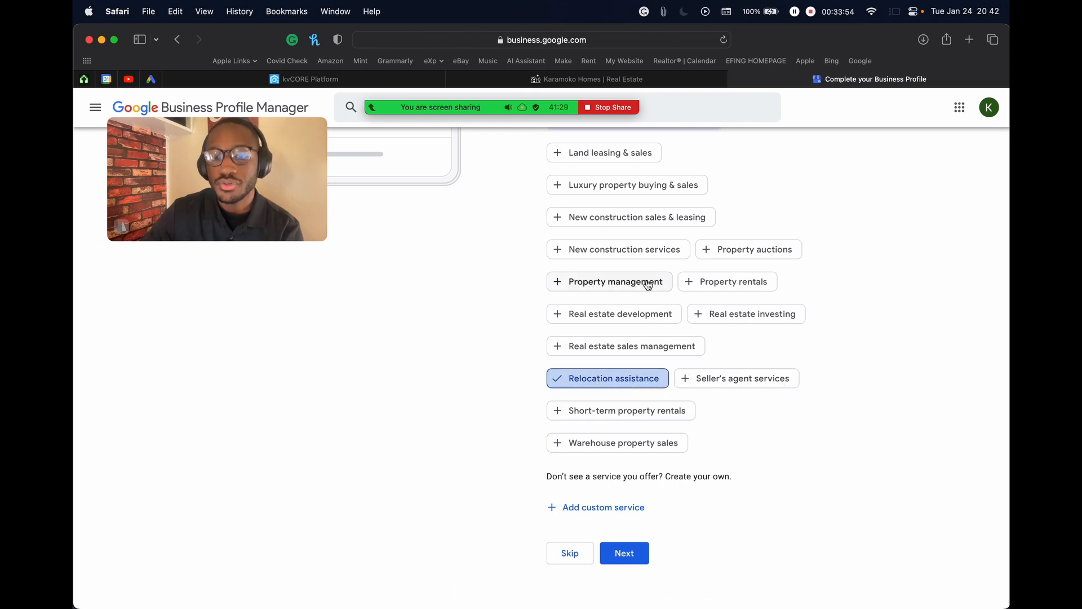
pyautogui.scroll(3, 648, 285)
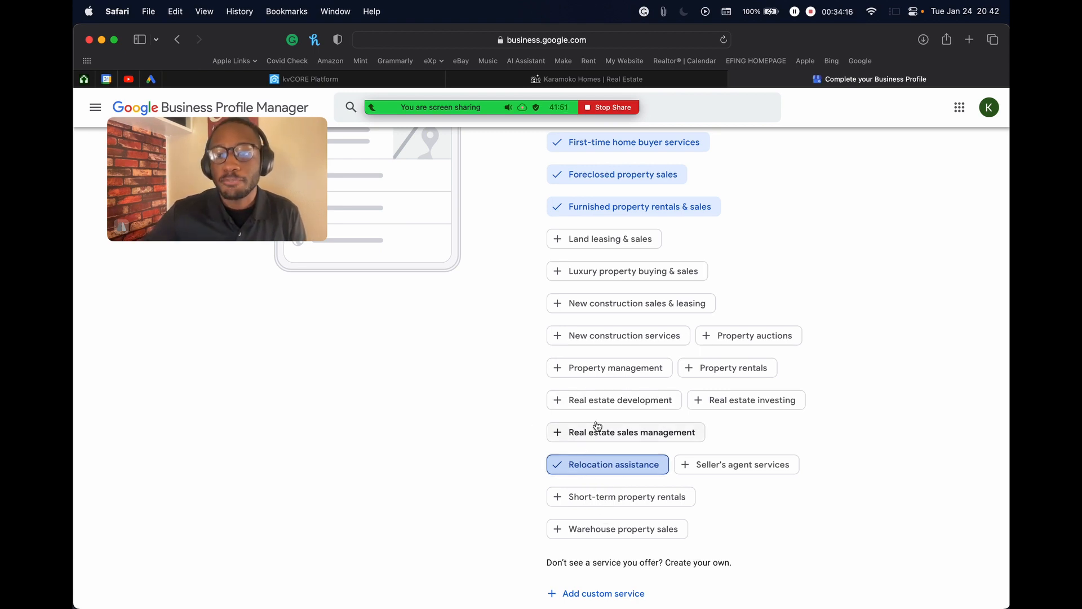
pyautogui.click(558, 465)
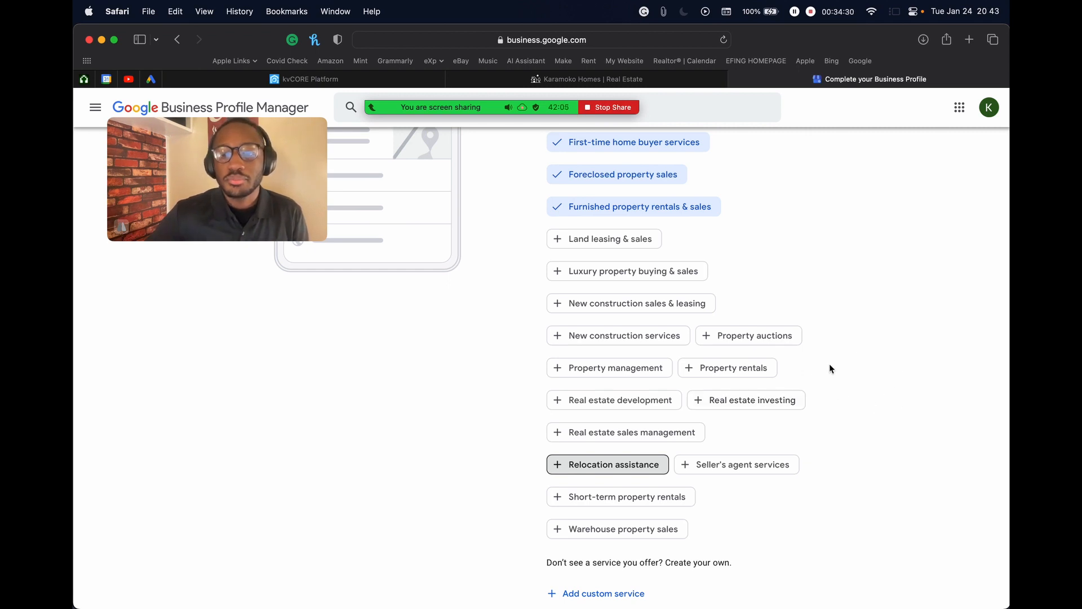
pyautogui.scroll(2, 845, 372)
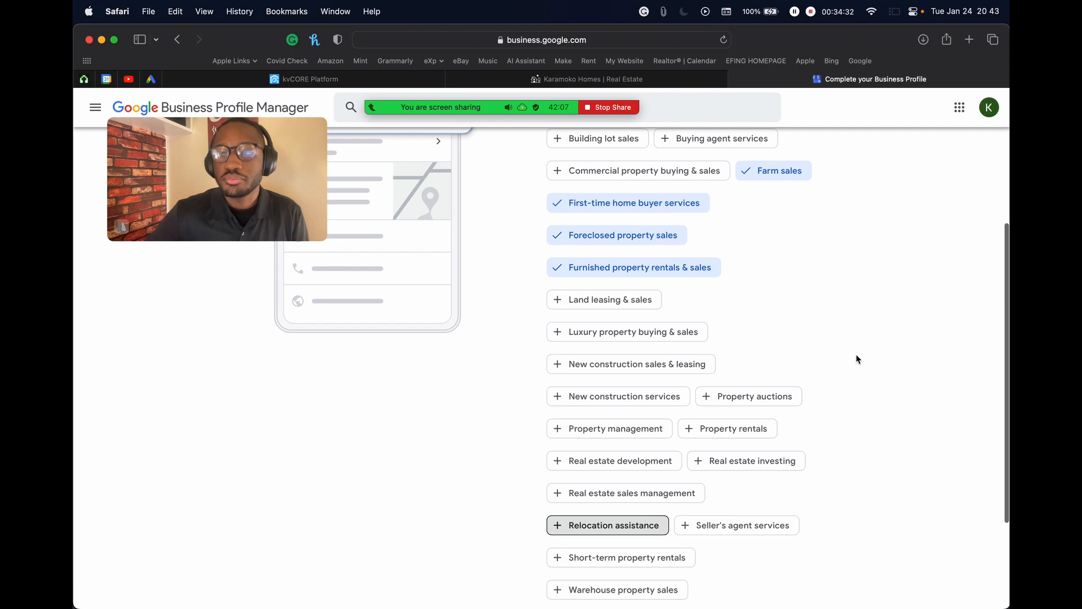
pyautogui.scroll(-1, 809, 407)
pyautogui.scroll(2, 809, 406)
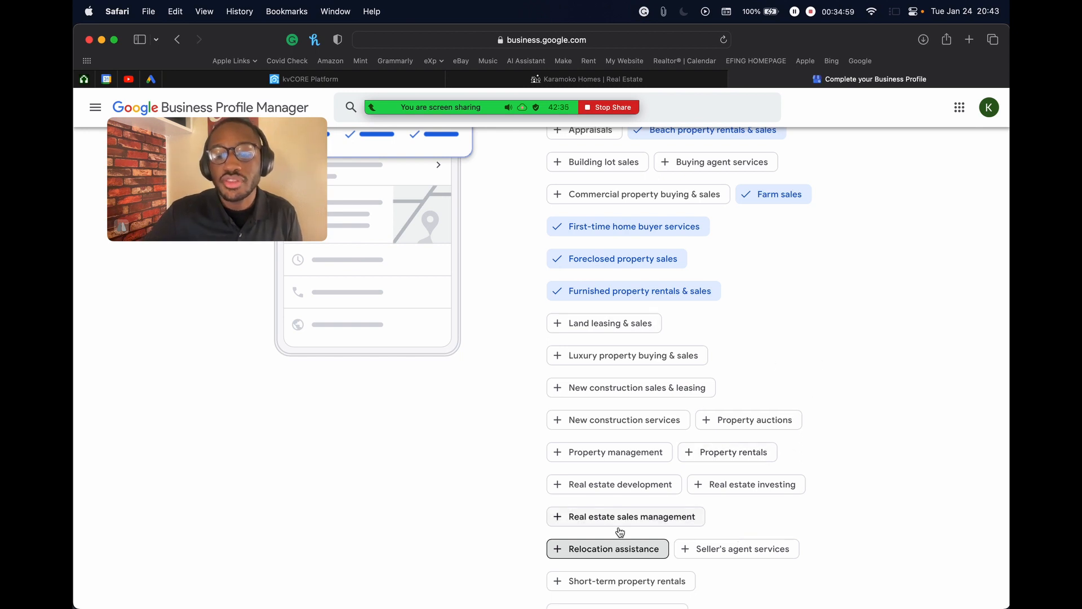
pyautogui.scroll(-3, 710, 468)
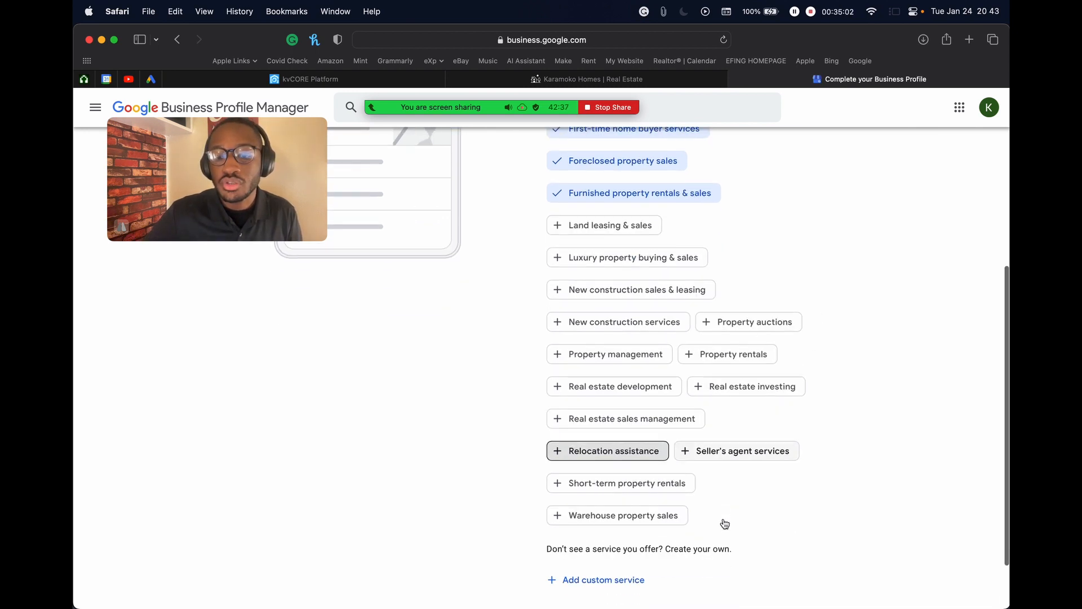
pyautogui.click(592, 449)
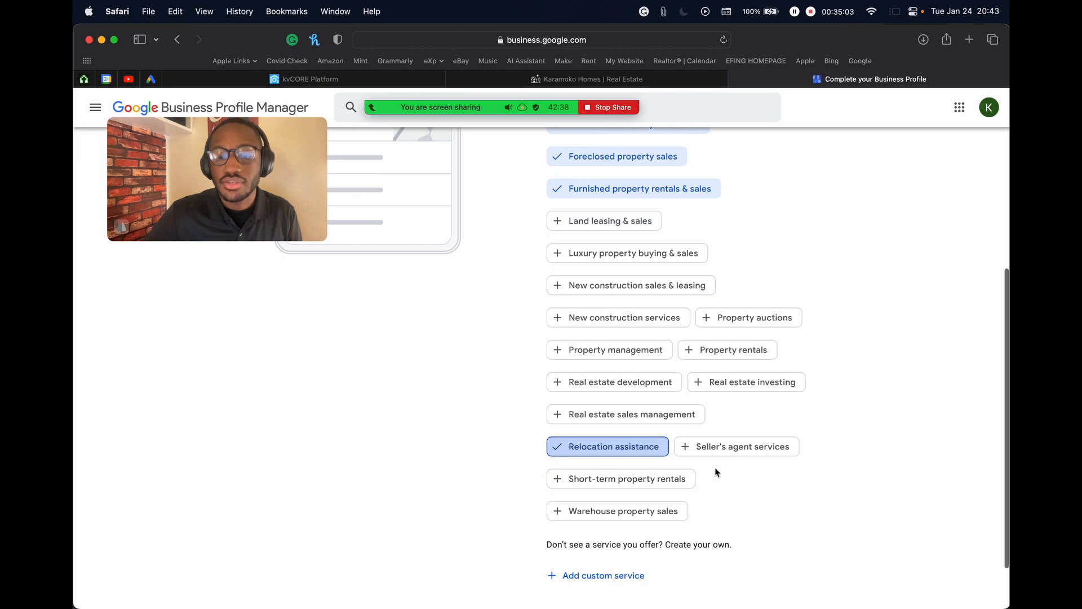
pyautogui.click(642, 581)
# Add a custom service named 'Real Estate Newsletter'.
pyautogui.scroll(-2, 744, 495)
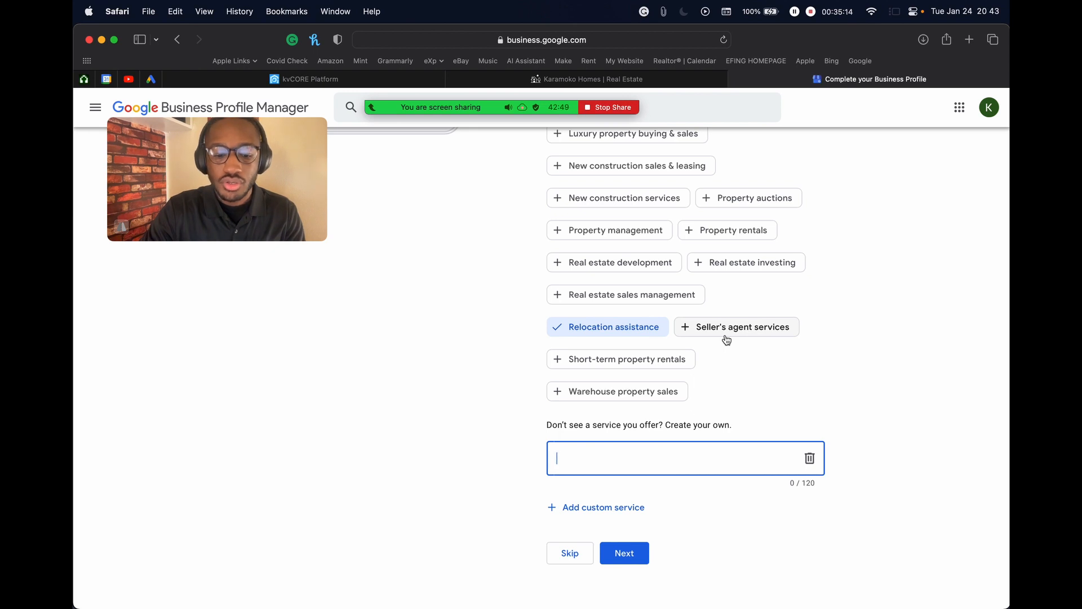
pyautogui.write('F')
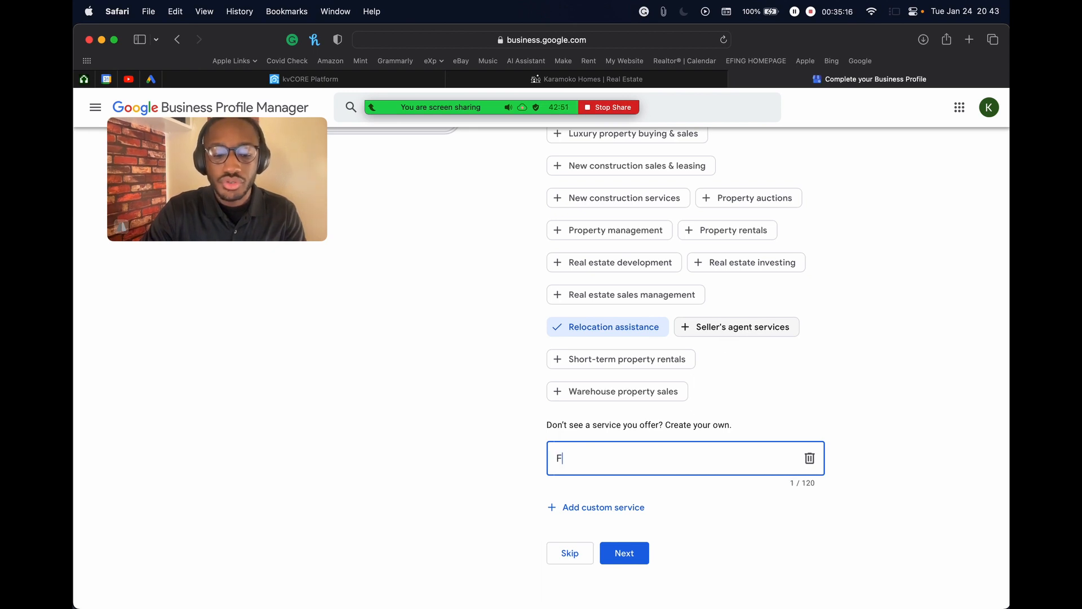
pyautogui.write('ree News')
pyautogui.press('super+BackSpace')
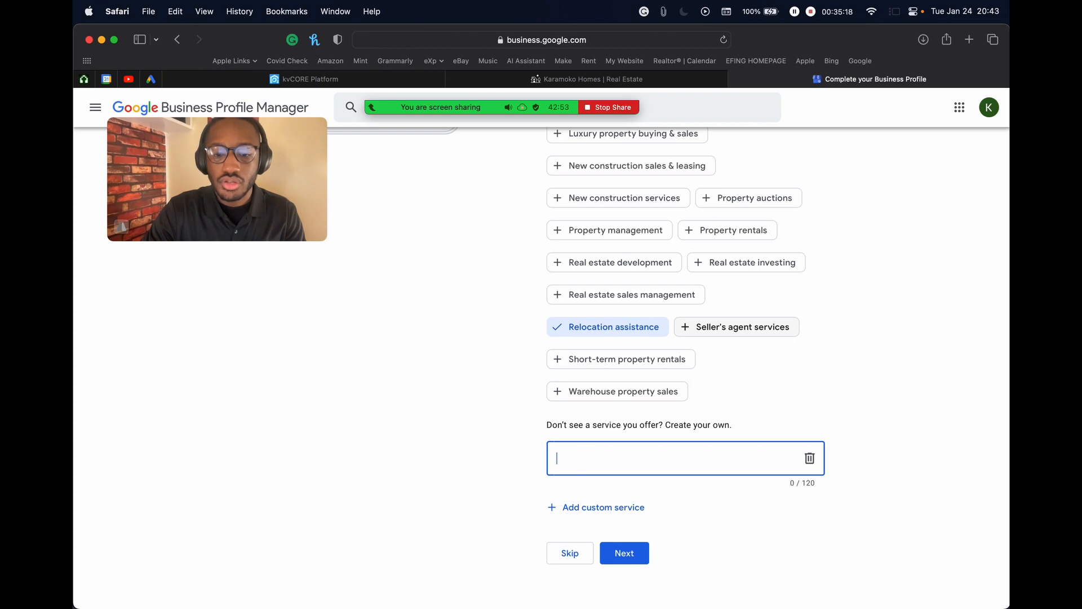
pyautogui.write('Real Estate ')
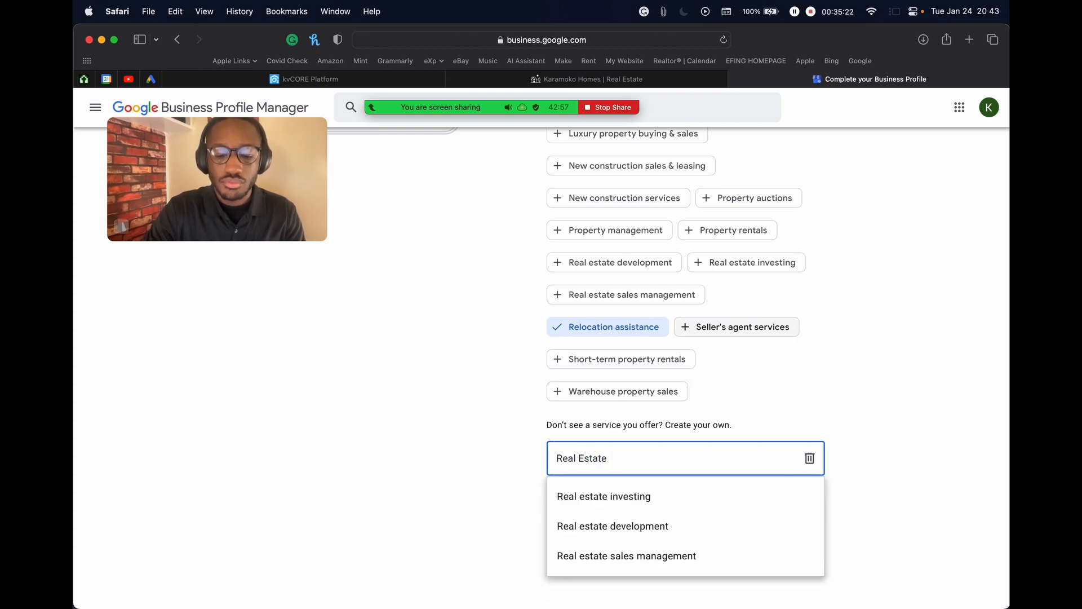
pyautogui.write('Newsletter')
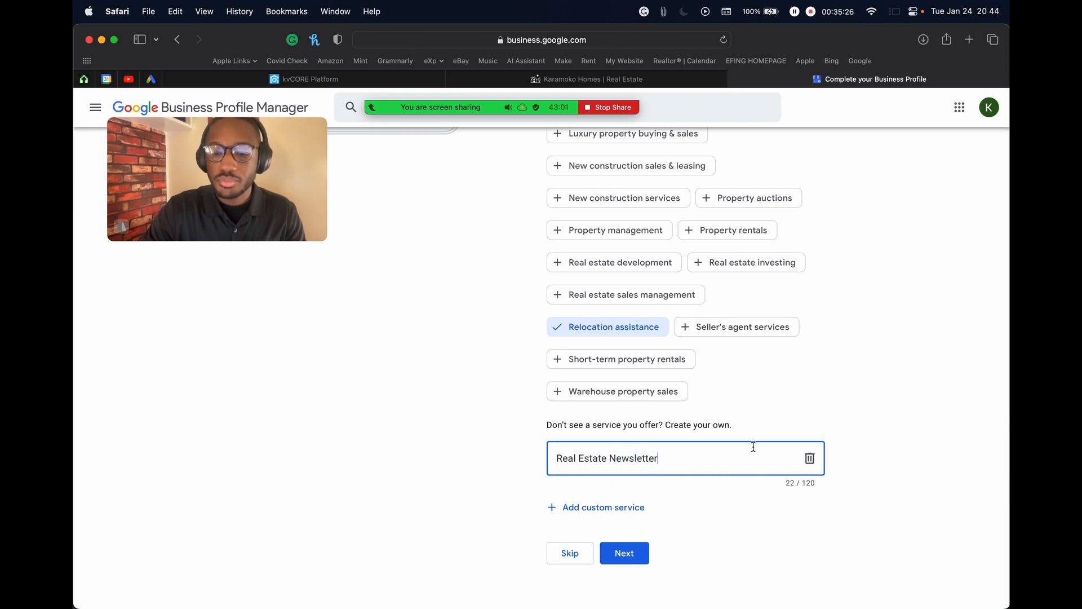
# Add a second custom service named 'Real Estate Blogging'.
pyautogui.click(620, 506)
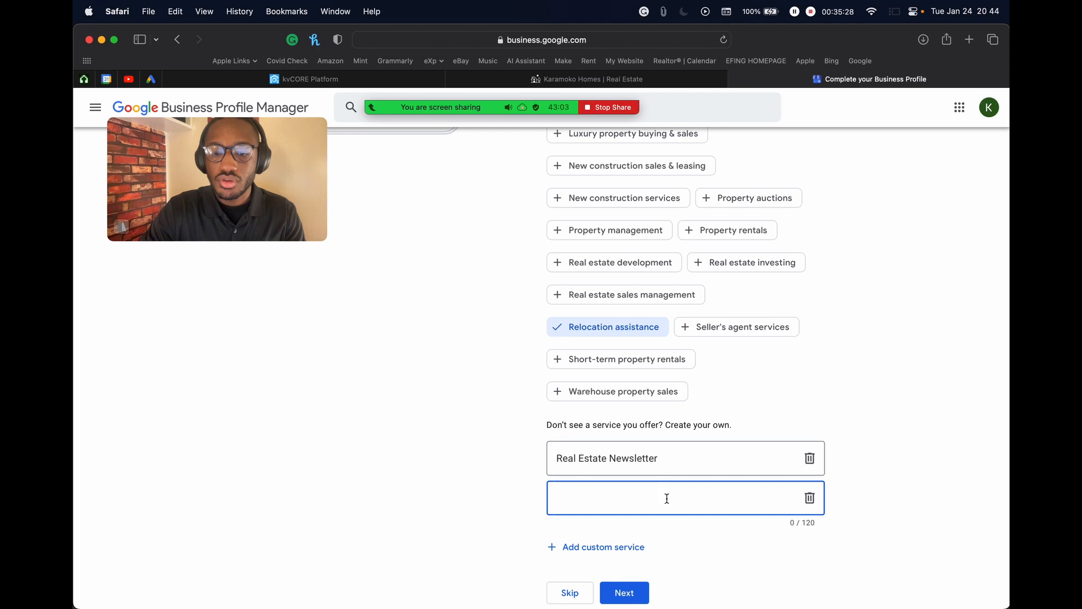
pyautogui.write('Blogging')
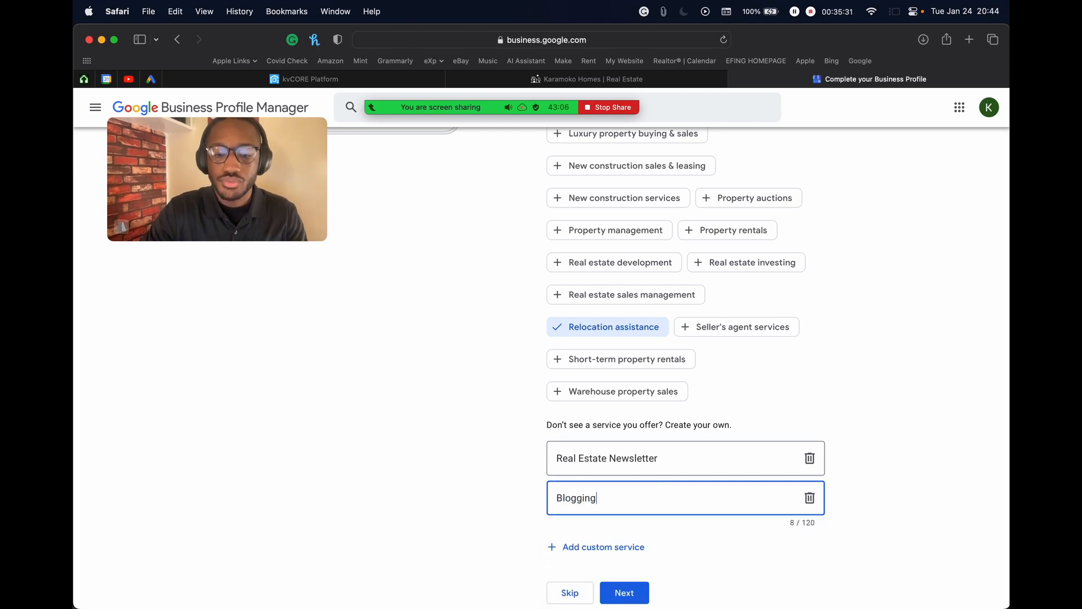
pyautogui.click(557, 498)
pyautogui.write('Real Estate')
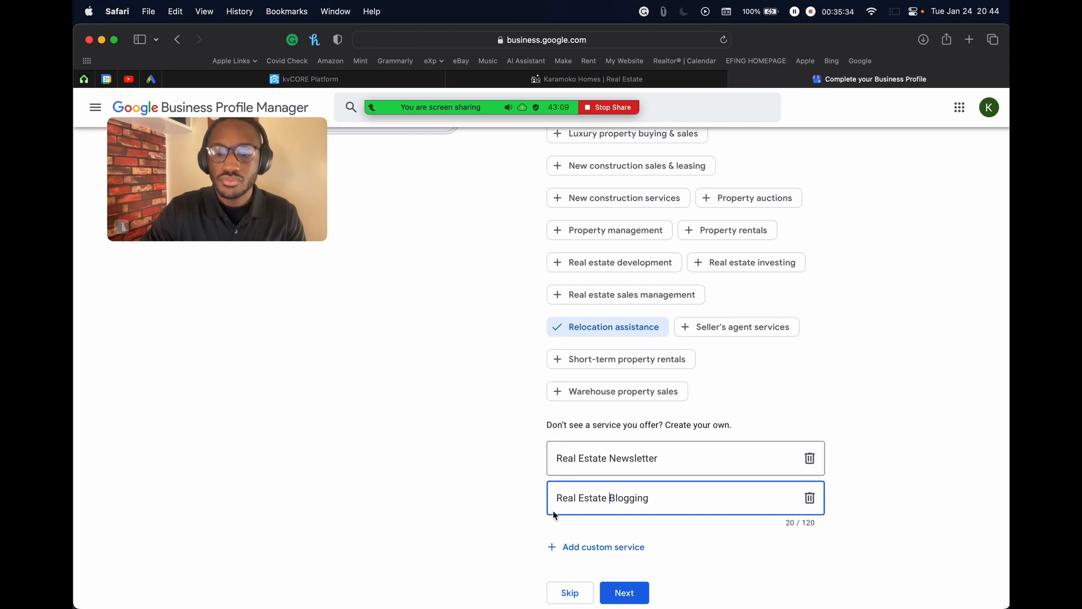
pyautogui.click(750, 524)
pyautogui.scroll(-2, 901, 498)
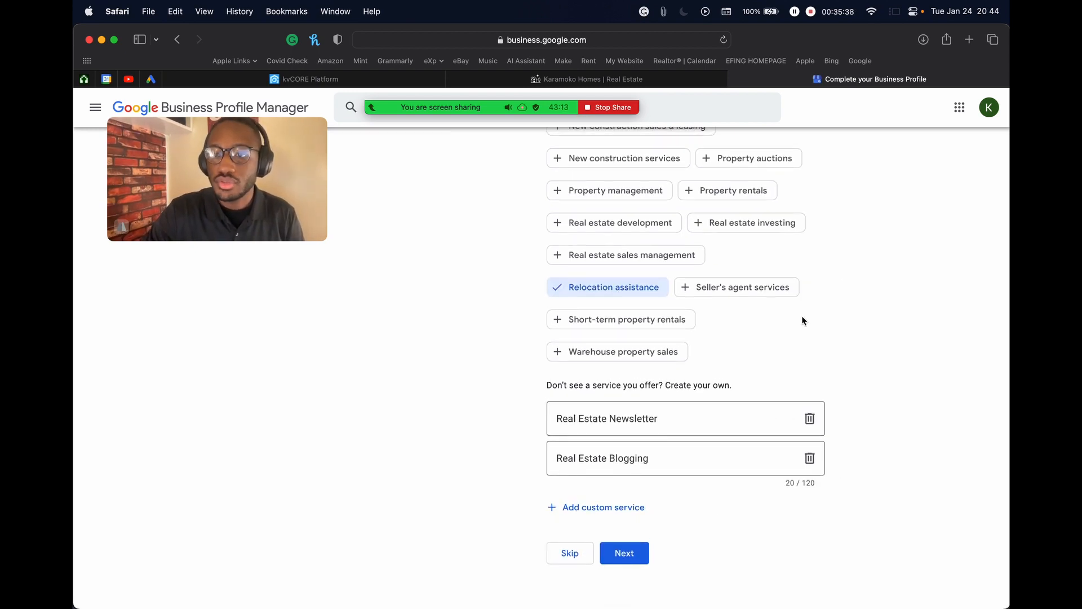
pyautogui.scroll(10, 686, 310)
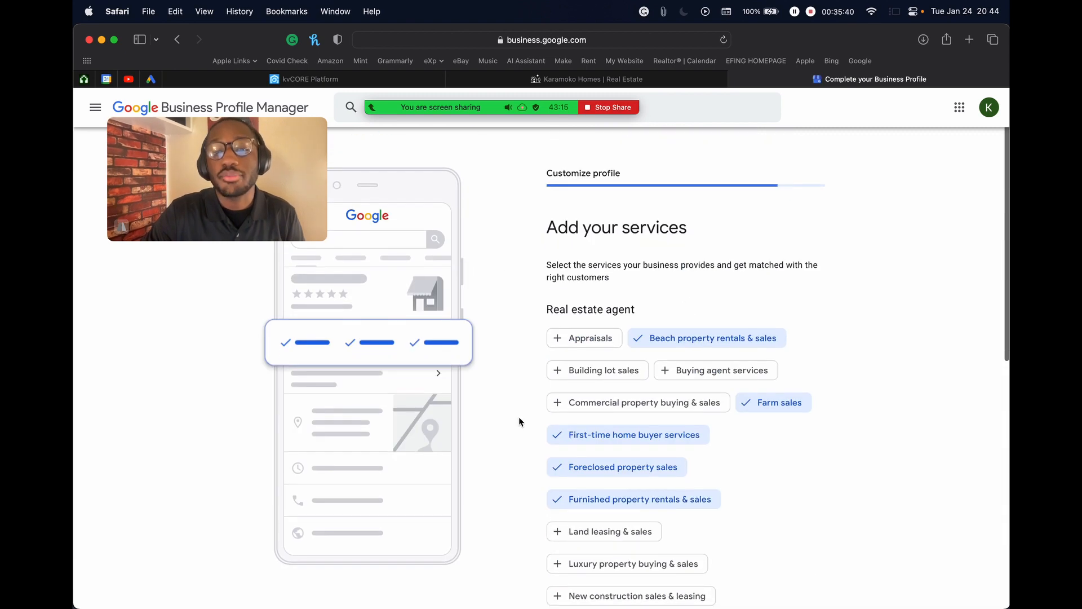
pyautogui.scroll(-10, 519, 423)
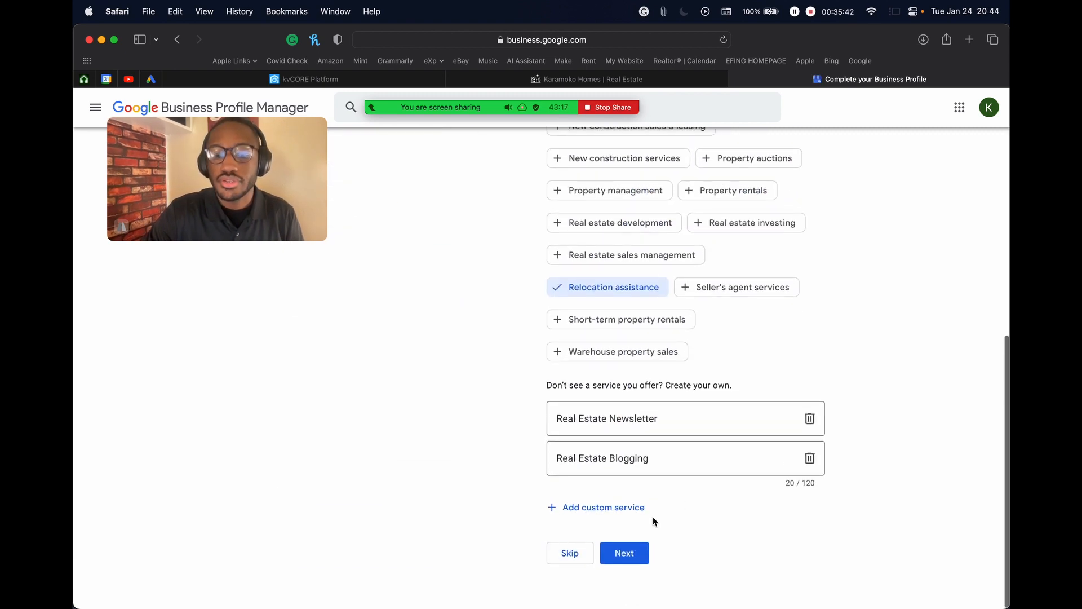
pyautogui.click(642, 554)
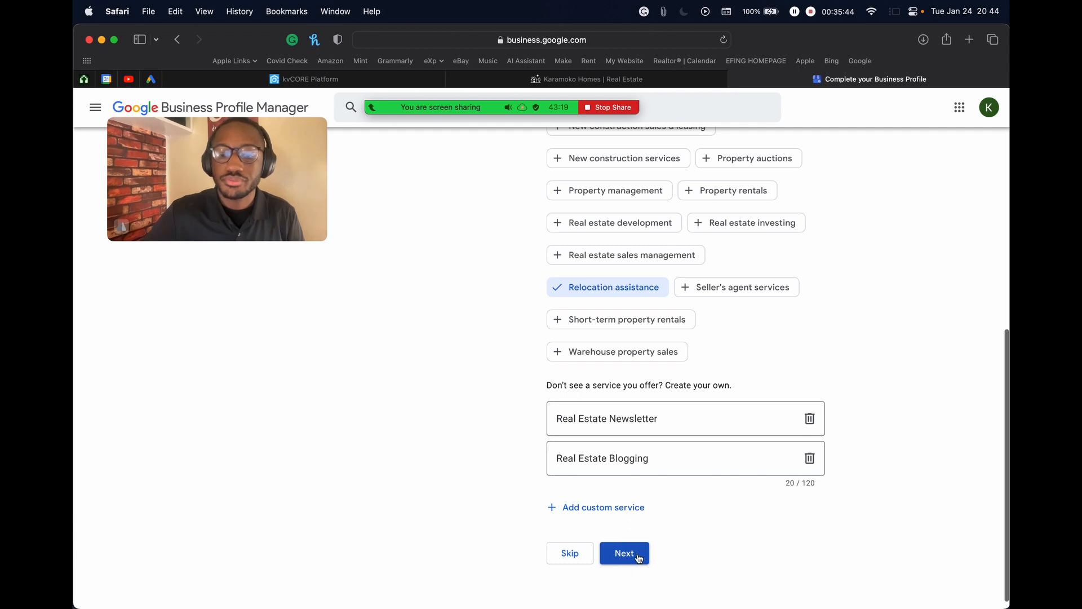
# Save the services and mark every day from Sunday through Saturday as open.
pyautogui.click(639, 555)
pyautogui.press('F11')
pyautogui.press('F11')
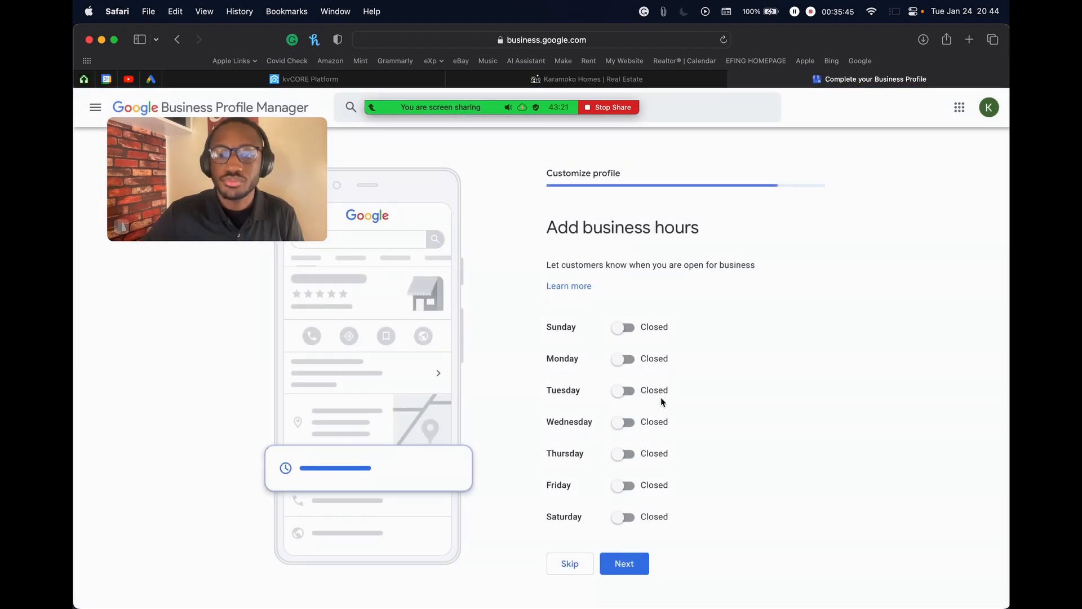
pyautogui.moveTo(255, 189); pyautogui.dragTo(206, 199)
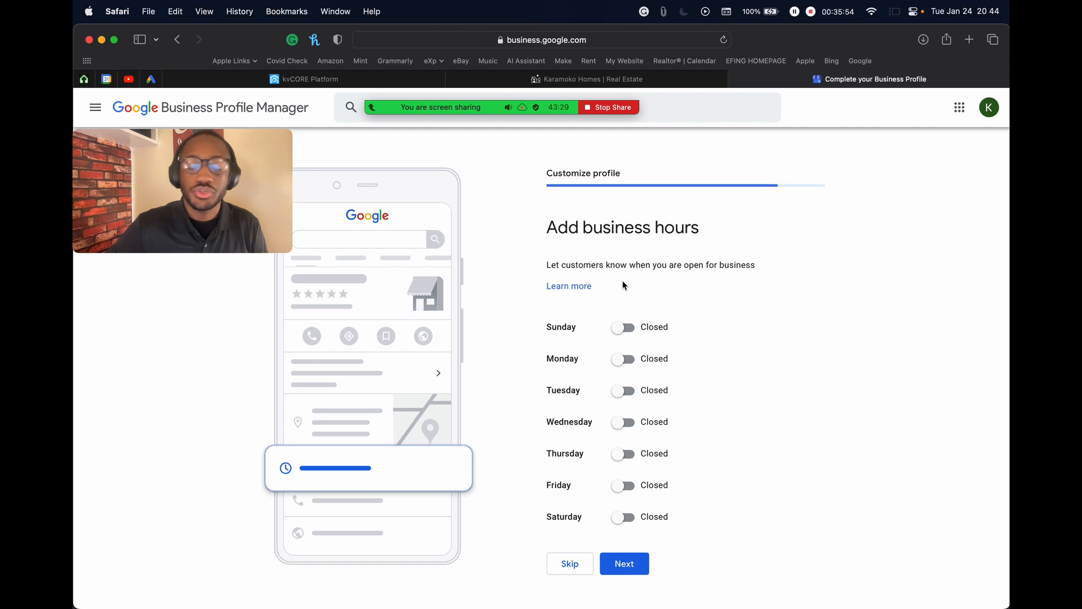
pyautogui.click(624, 327)
pyautogui.click(626, 384)
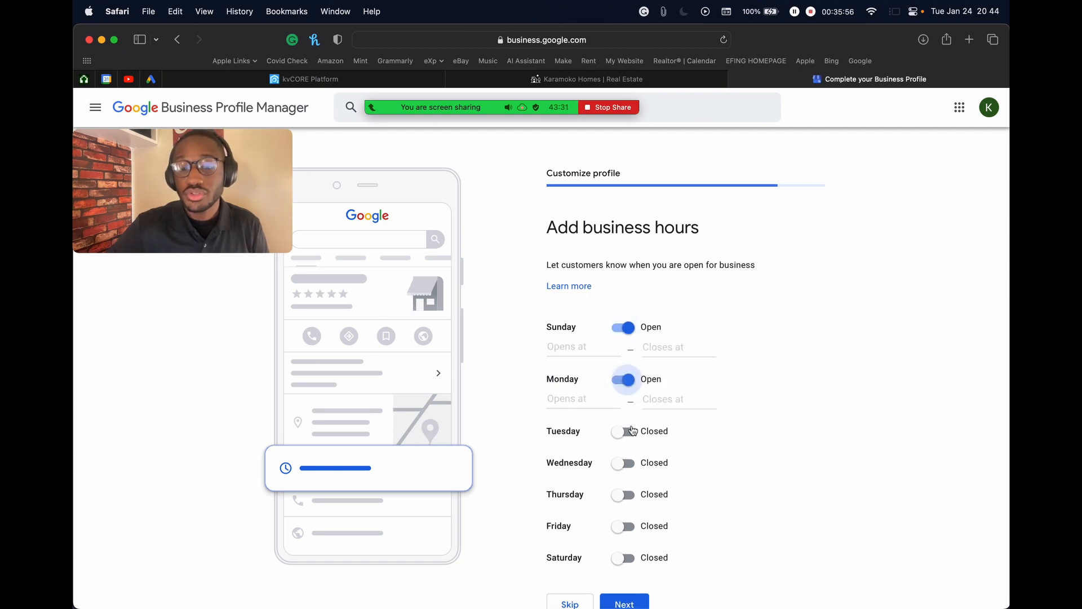
pyautogui.click(625, 432)
pyautogui.click(625, 485)
pyautogui.scroll(-3, 637, 507)
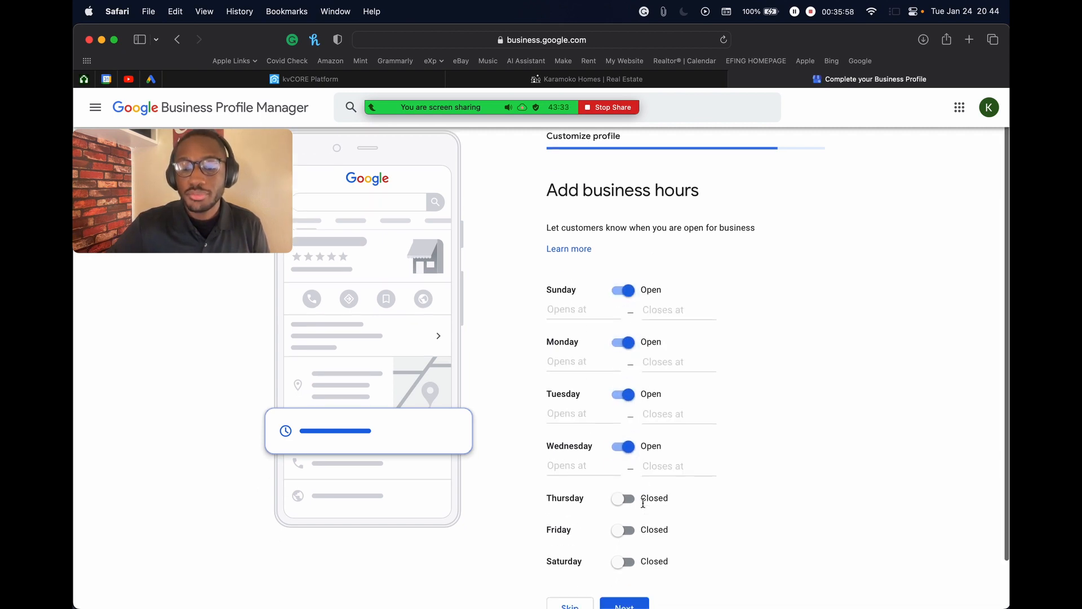
pyautogui.click(627, 444)
pyautogui.click(625, 495)
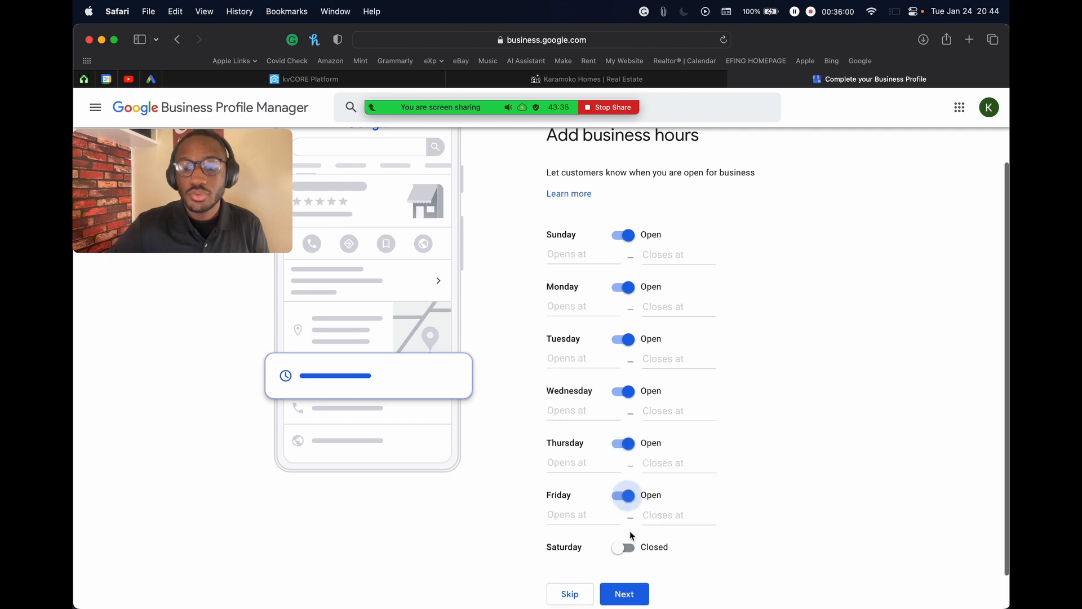
pyautogui.click(626, 545)
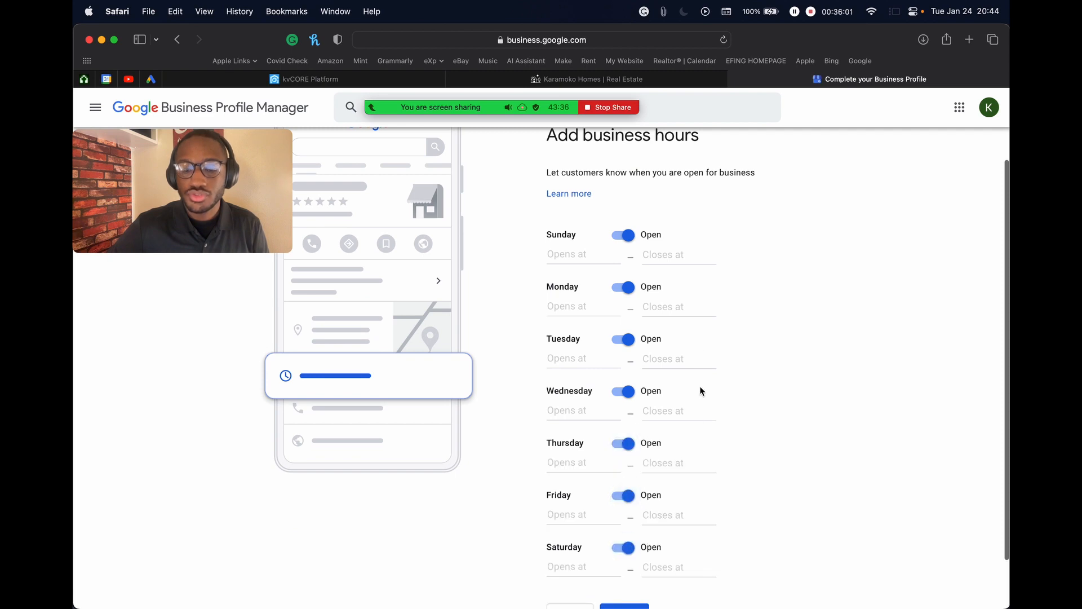
# Set the hours for each day, Sunday through Saturday, to 24 hours.
pyautogui.click(580, 262)
pyautogui.click(562, 281)
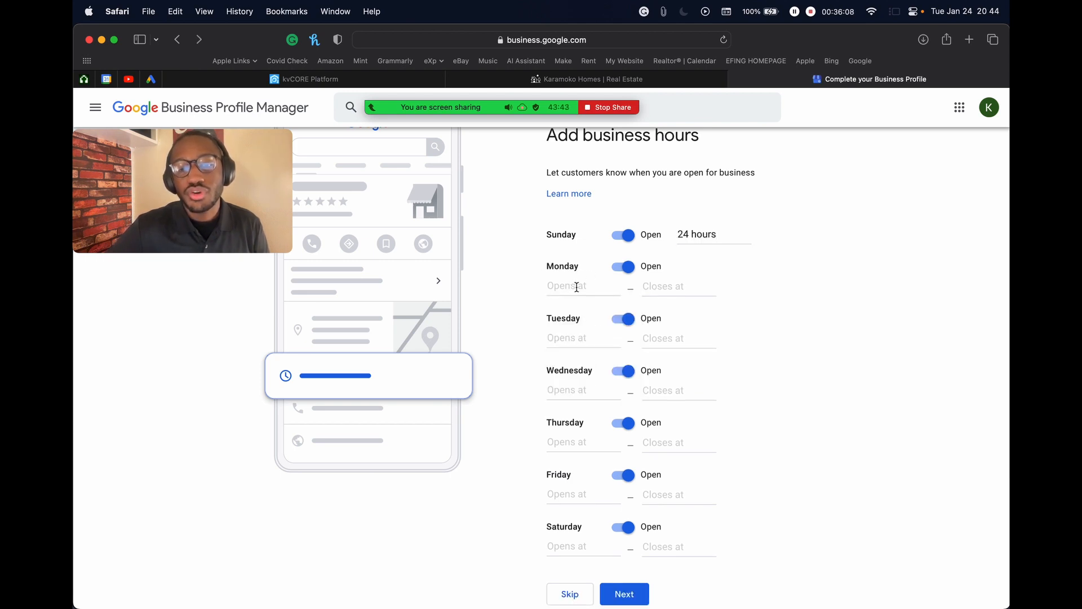
pyautogui.click(575, 287)
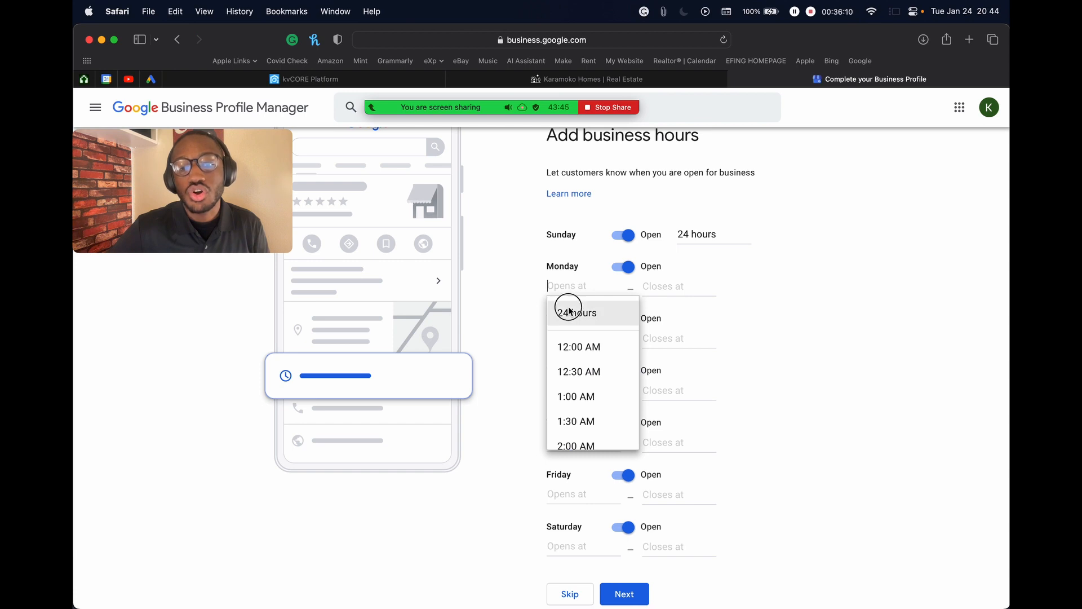
pyautogui.click(568, 308)
pyautogui.click(571, 316)
pyautogui.click(570, 345)
pyautogui.click(580, 350)
pyautogui.click(587, 376)
pyautogui.click(583, 397)
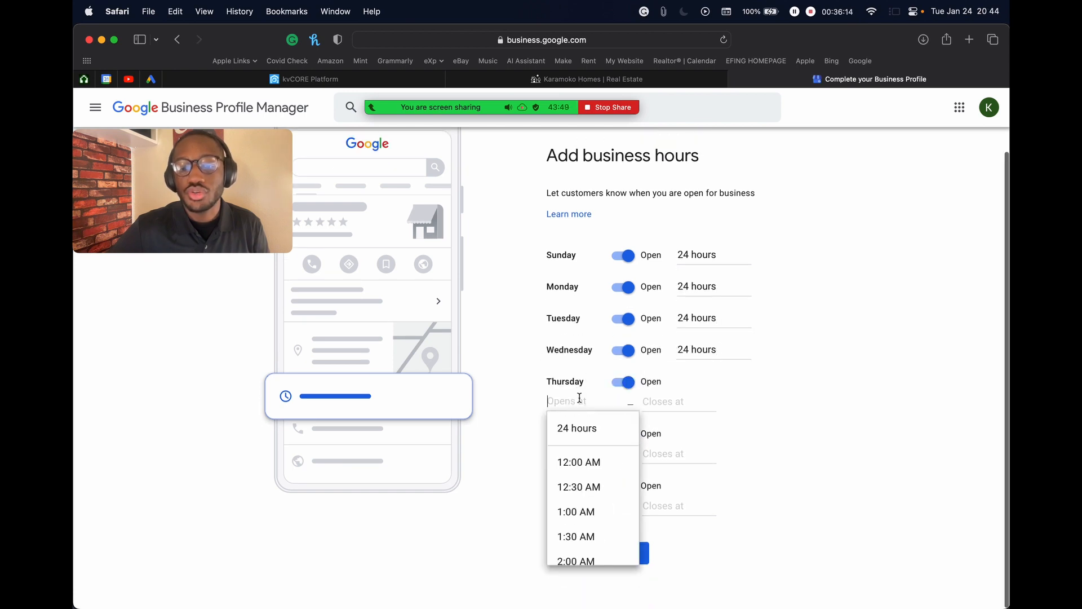
pyautogui.click(580, 427)
pyautogui.click(581, 453)
pyautogui.click(582, 478)
pyautogui.click(580, 501)
pyautogui.click(573, 527)
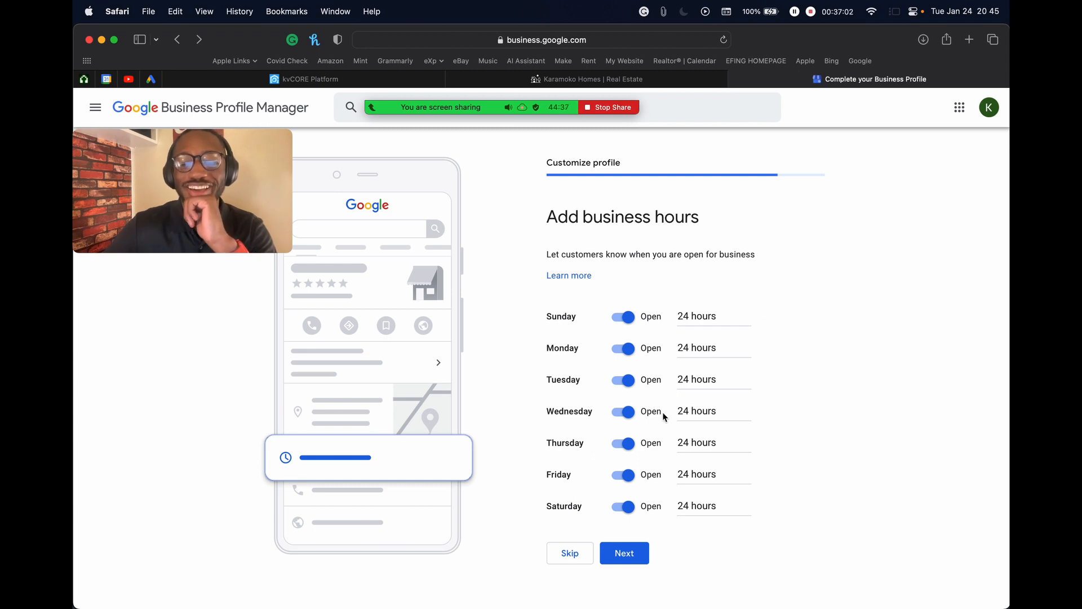
# Save the 24-hour schedule and reach Add messaging with Accept Messages left on.
pyautogui.click(630, 555)
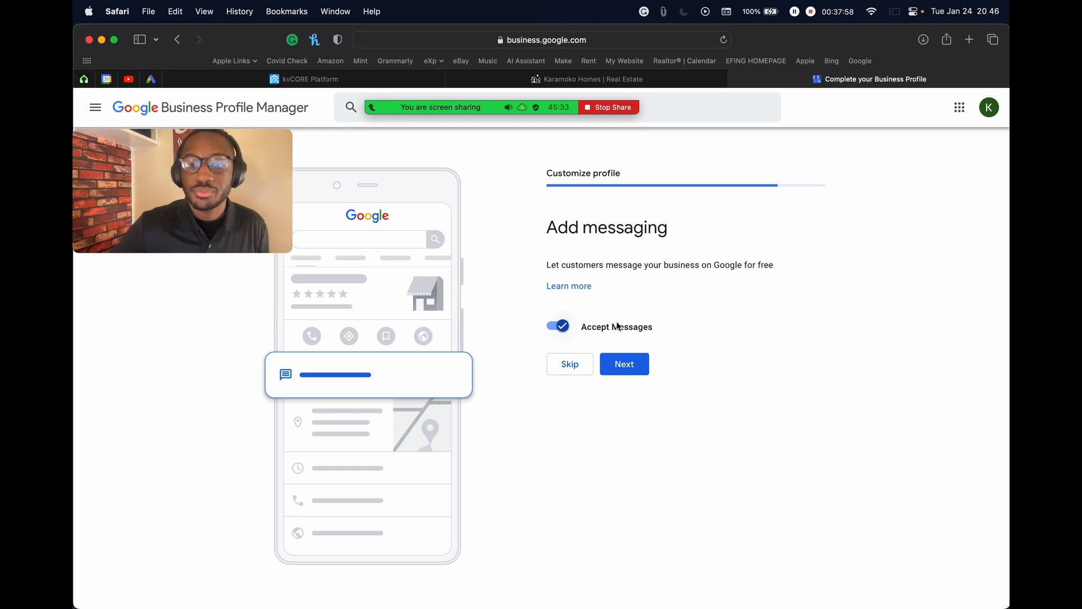
# Keep messaging on, continue, and place the cursor in the empty business description box.
pyautogui.click(633, 365)
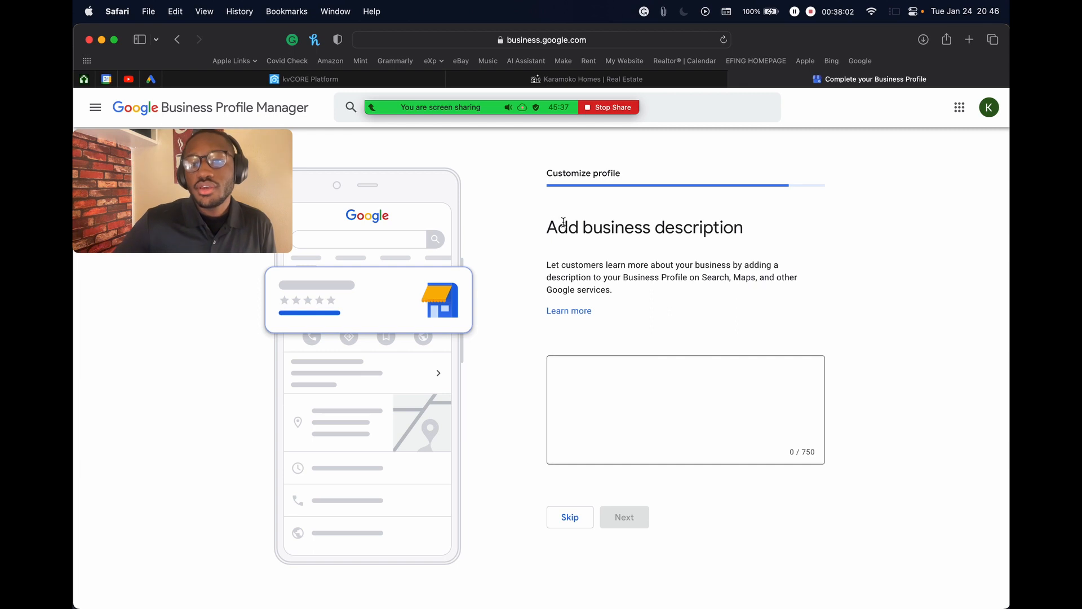
pyautogui.moveTo(540, 231); pyautogui.dragTo(654, 225)
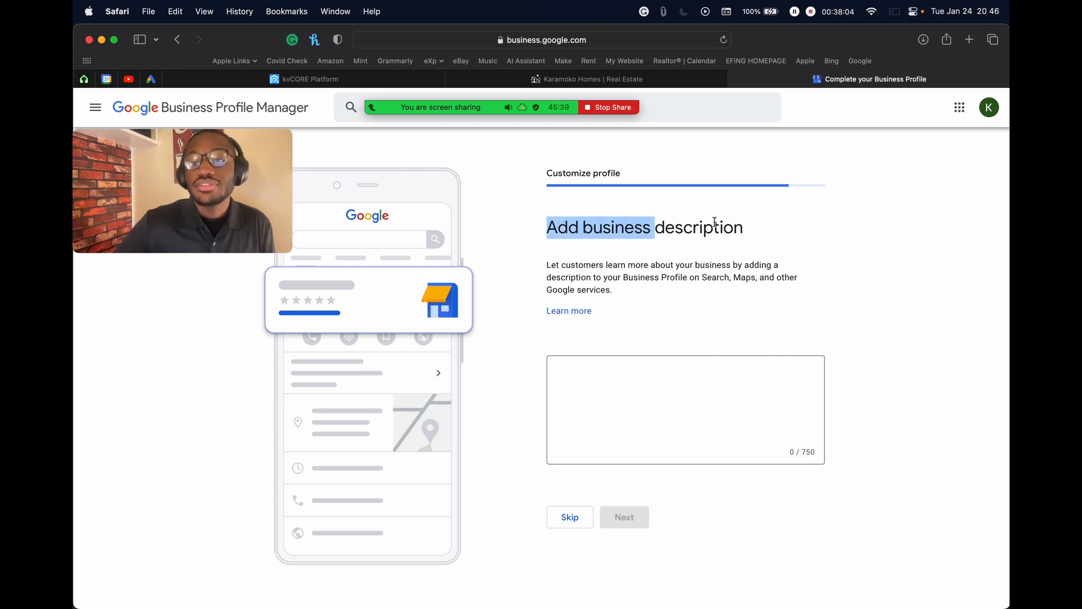
pyautogui.click(728, 377)
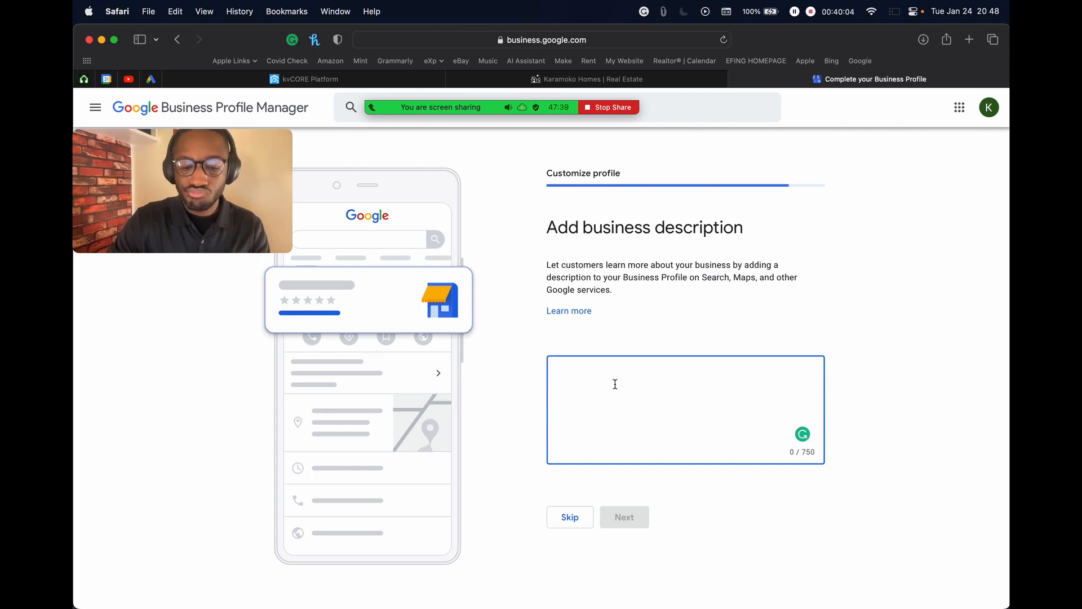
# Enter the description 'Real Estate agency based in lomita. wonderdul team and happy customer', fixing the 'custumer' typo.
pyautogui.write('R')
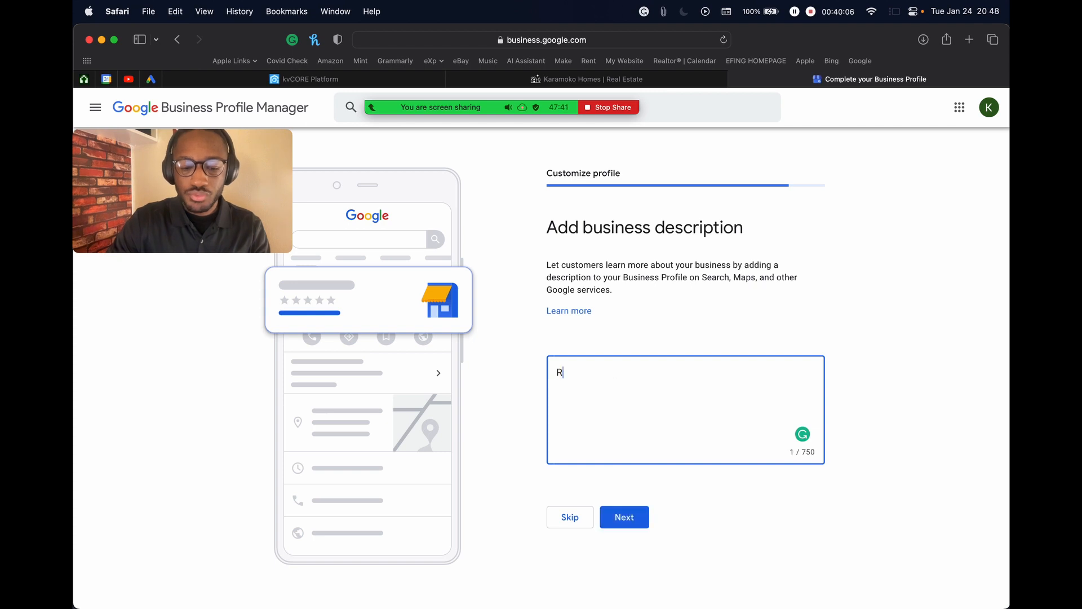
pyautogui.write('eal Es')
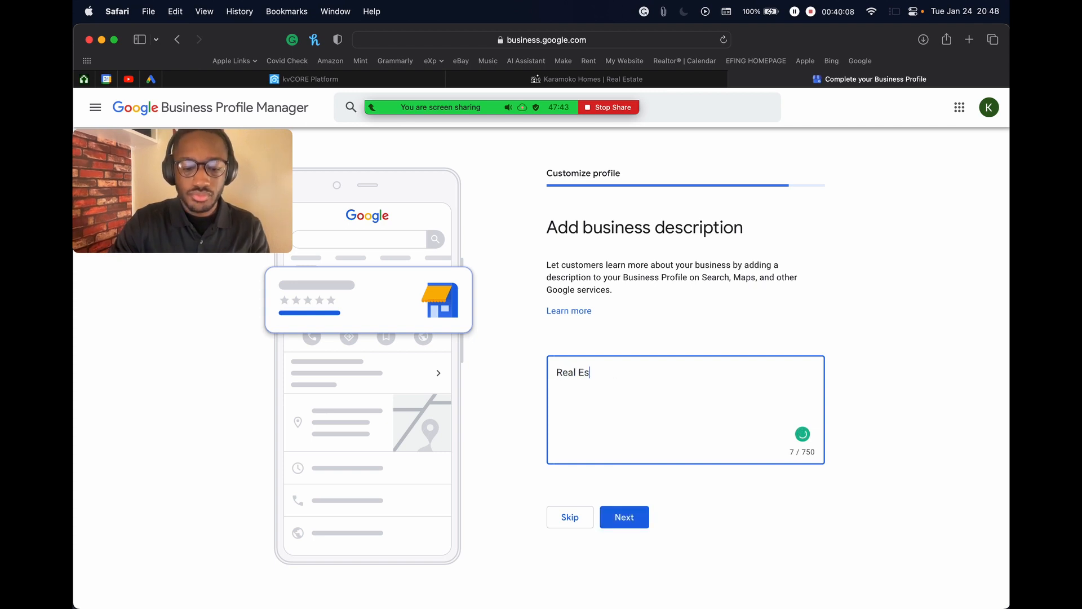
pyautogui.write('tate agency ')
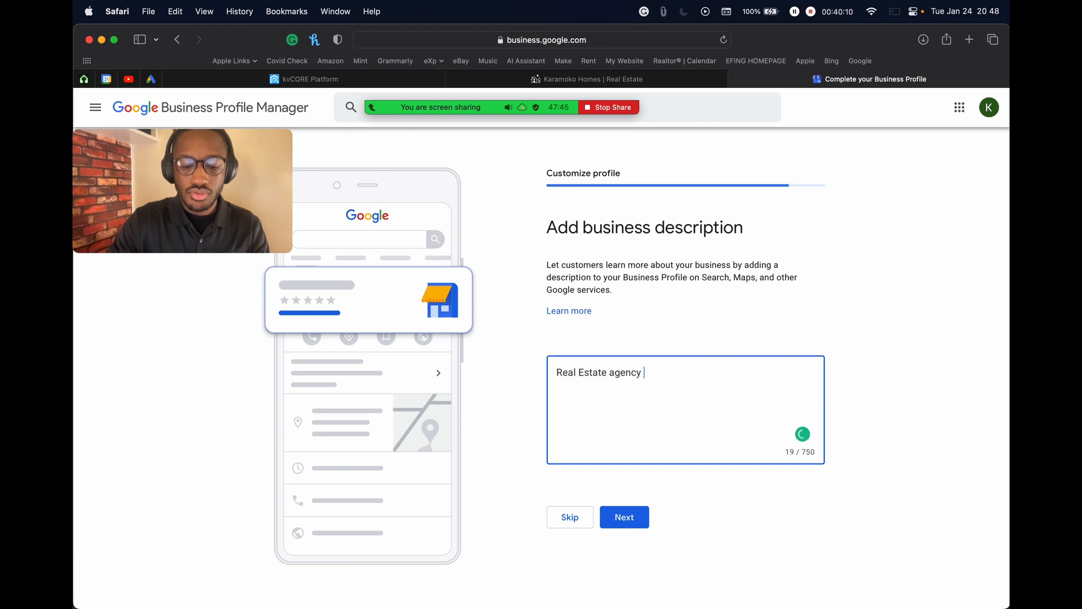
pyautogui.write('based in ')
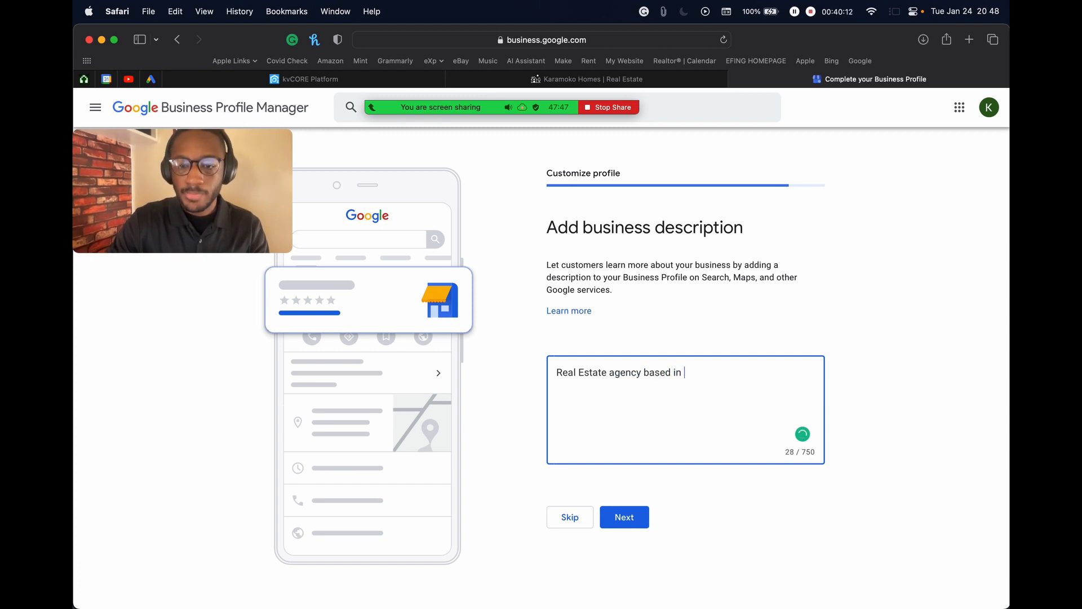
pyautogui.write('lomita')
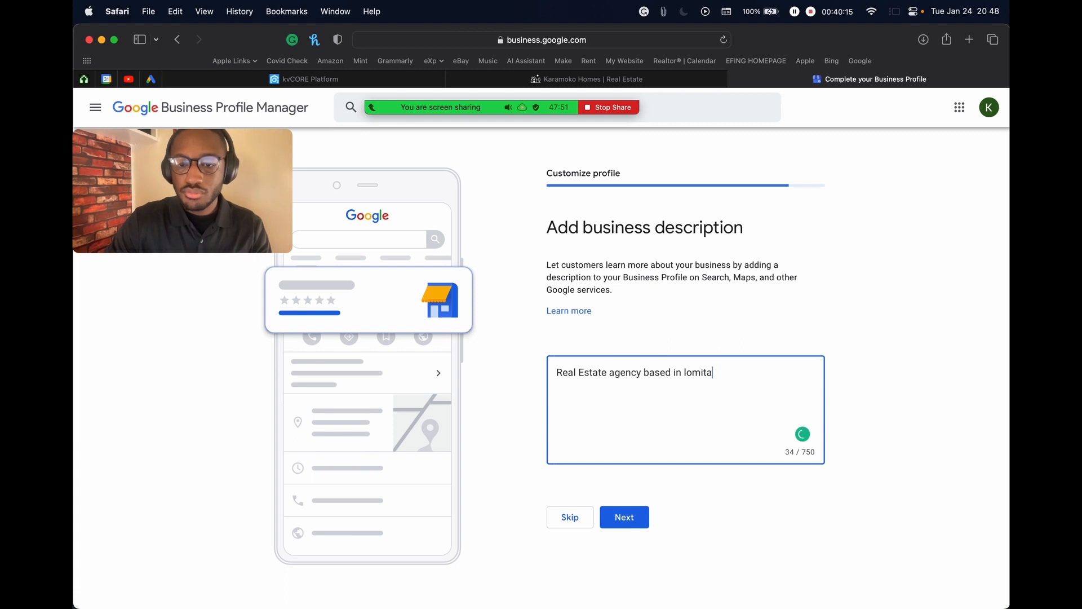
pyautogui.write('. wonderd')
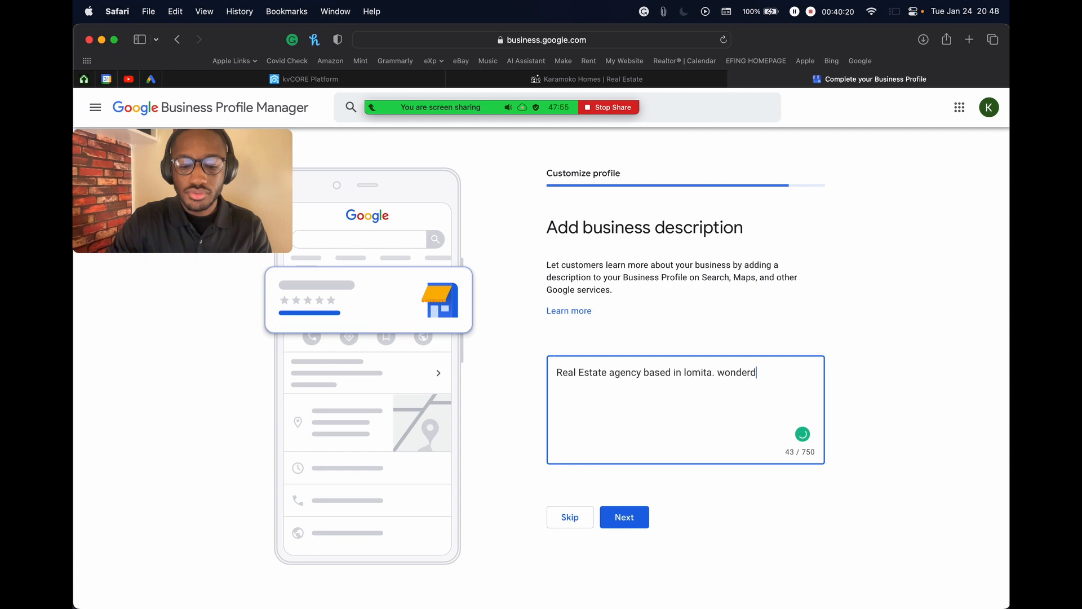
pyautogui.write('ul team and ')
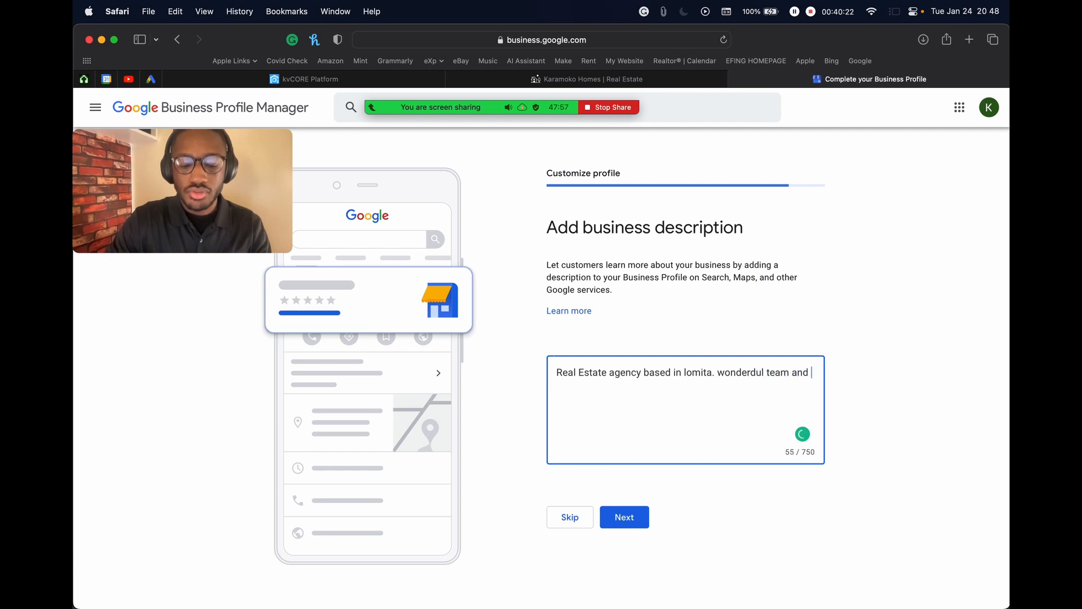
pyautogui.write('n')
pyautogui.press('BackSpace')
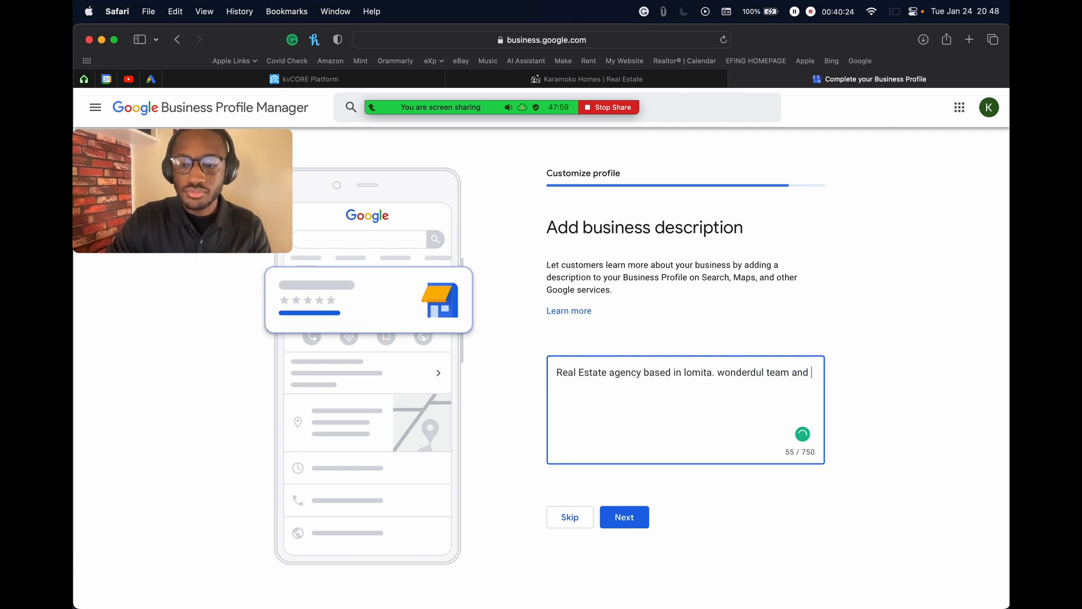
pyautogui.write('happy cus')
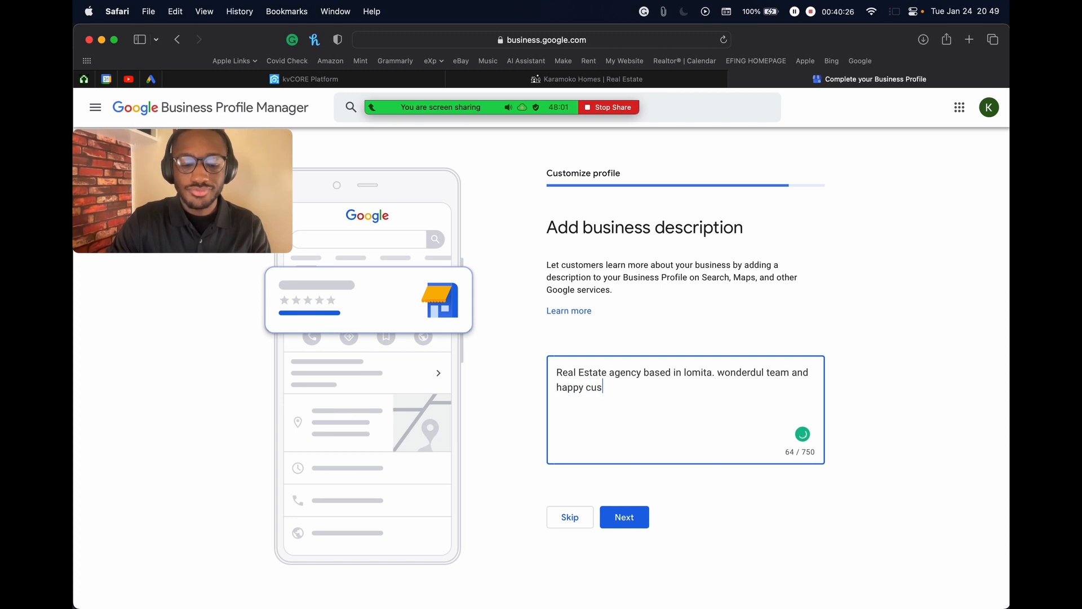
pyautogui.write('tumer')
pyautogui.click(613, 388)
pyautogui.press('BackSpace')
pyautogui.write('o')
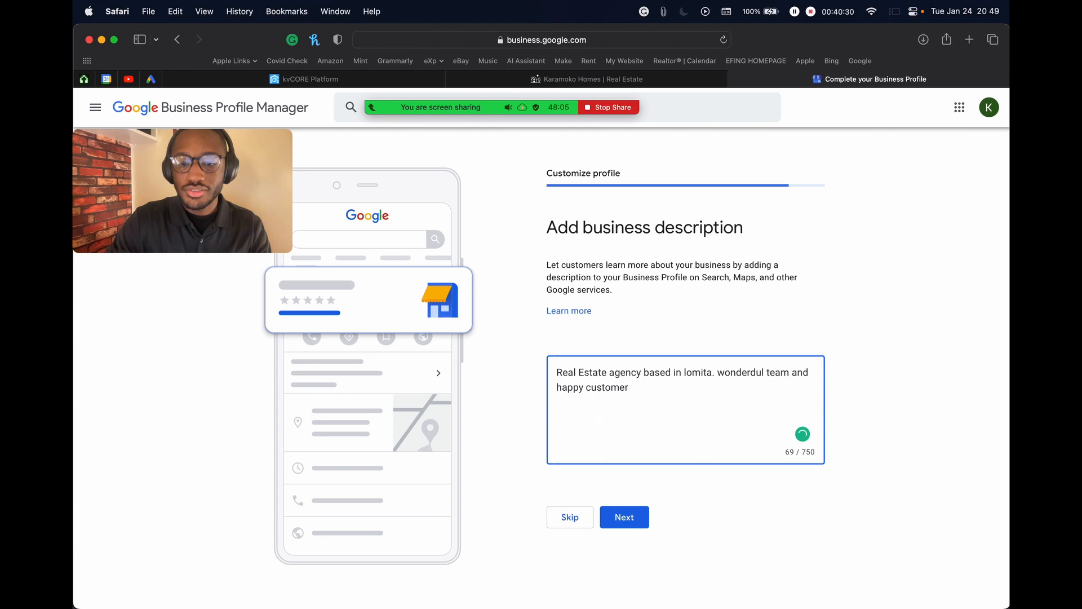
pyautogui.click(754, 504)
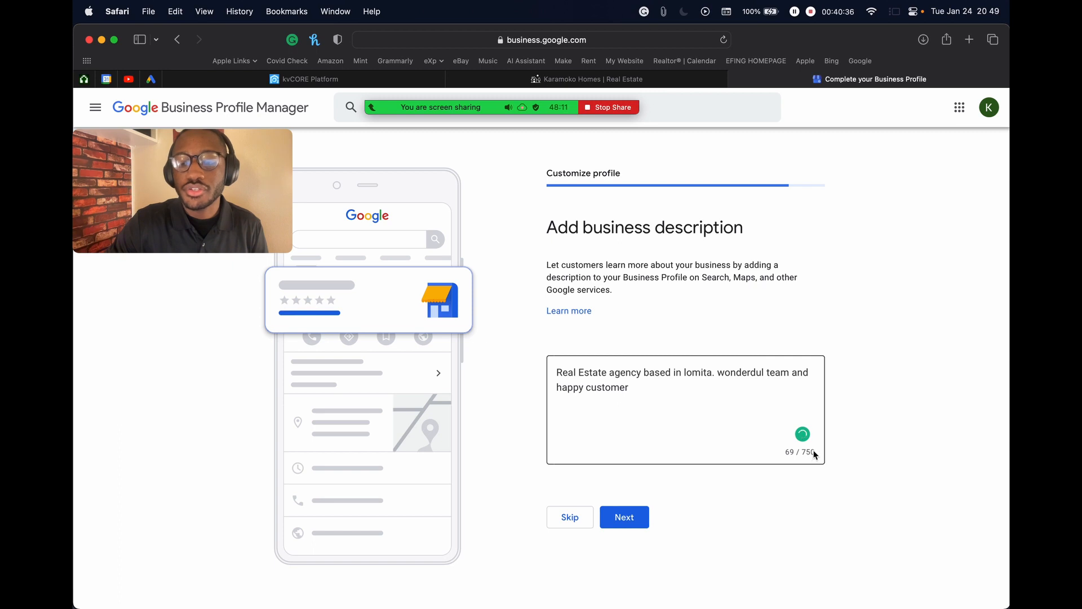
pyautogui.click(701, 392)
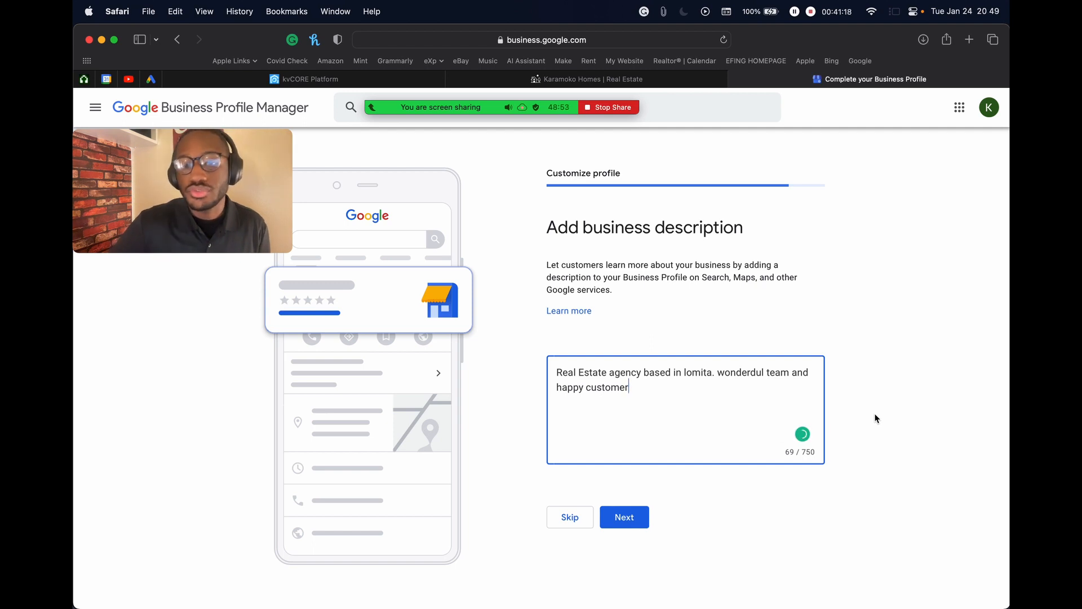
pyautogui.click(795, 482)
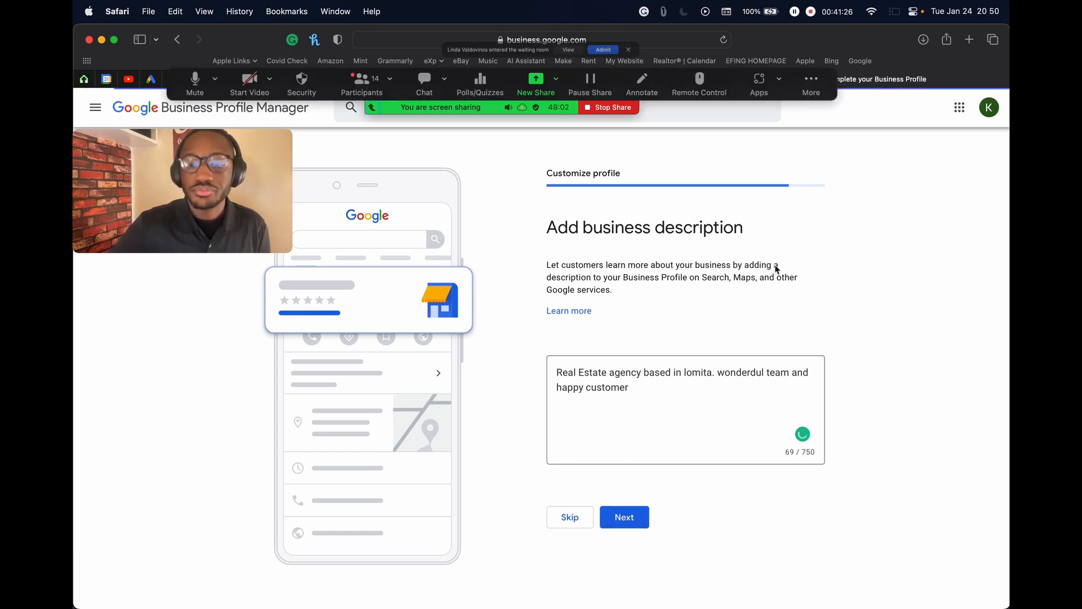
# Dismiss Zoom's waiting-room notice and bring up the meeting's participant list.
pyautogui.click(648, 54)
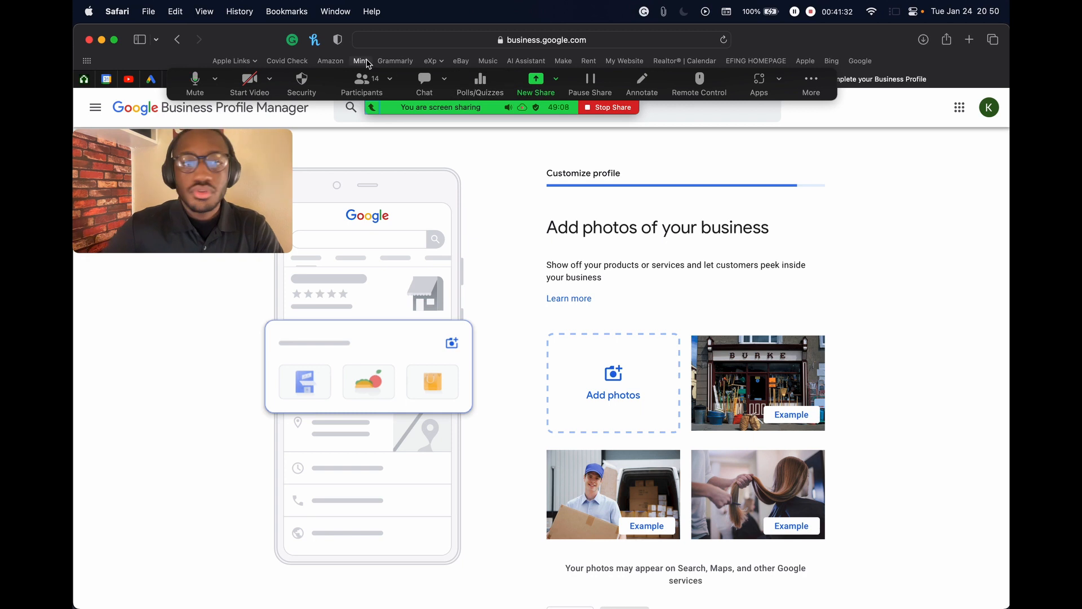
pyautogui.click(361, 83)
pyautogui.scroll(-5, 756, 346)
pyautogui.scroll(5, 756, 345)
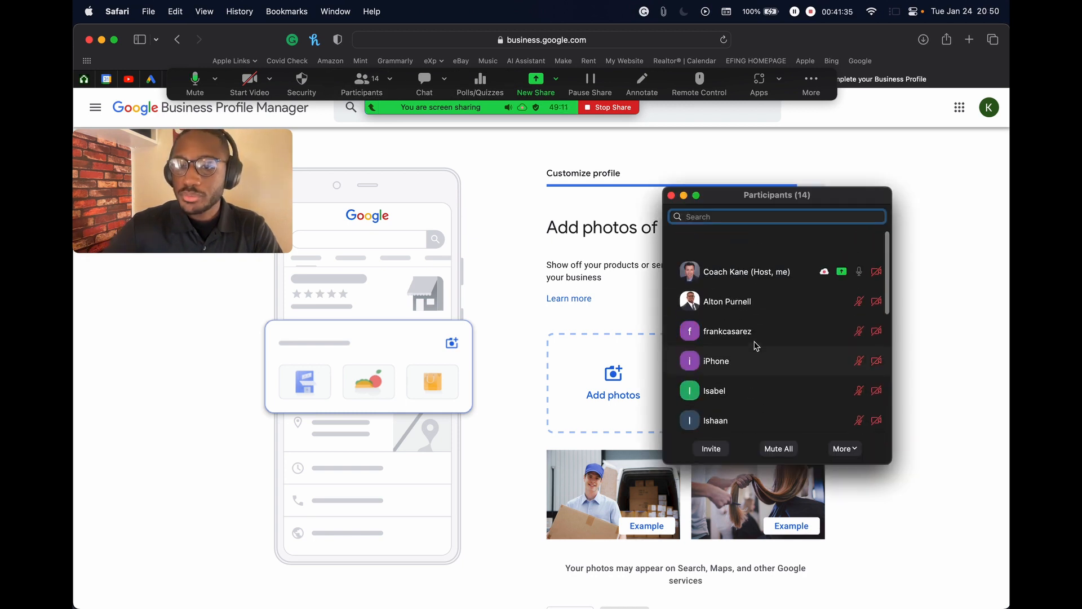
# Reposition Zoom's self-view, meeting controls and participant list toward the lower left.
pyautogui.click(671, 196)
pyautogui.moveTo(249, 163); pyautogui.dragTo(263, 135)
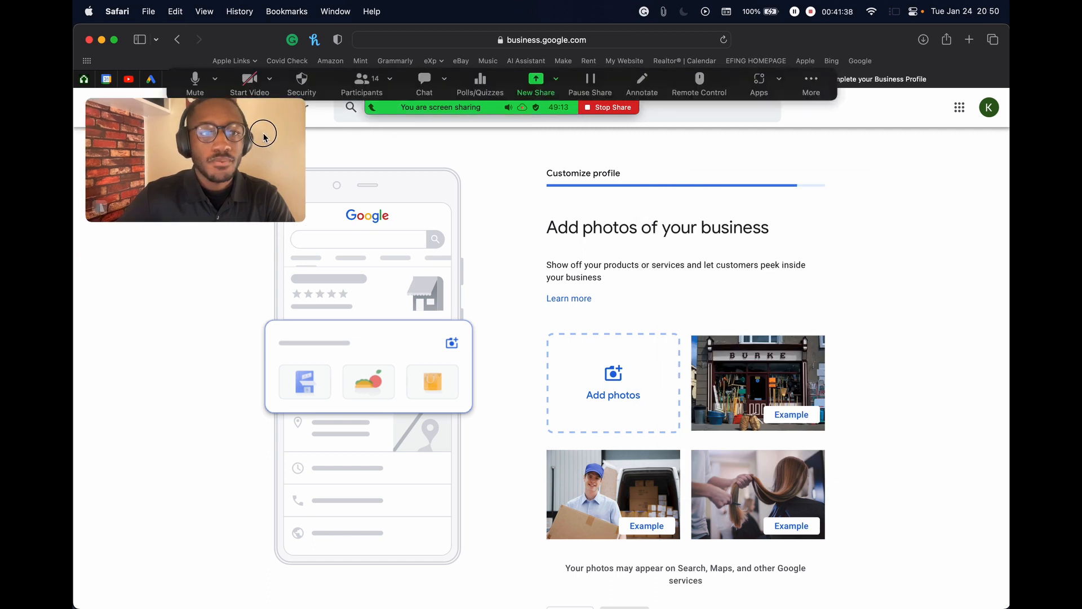
pyautogui.moveTo(827, 87); pyautogui.dragTo(861, 76)
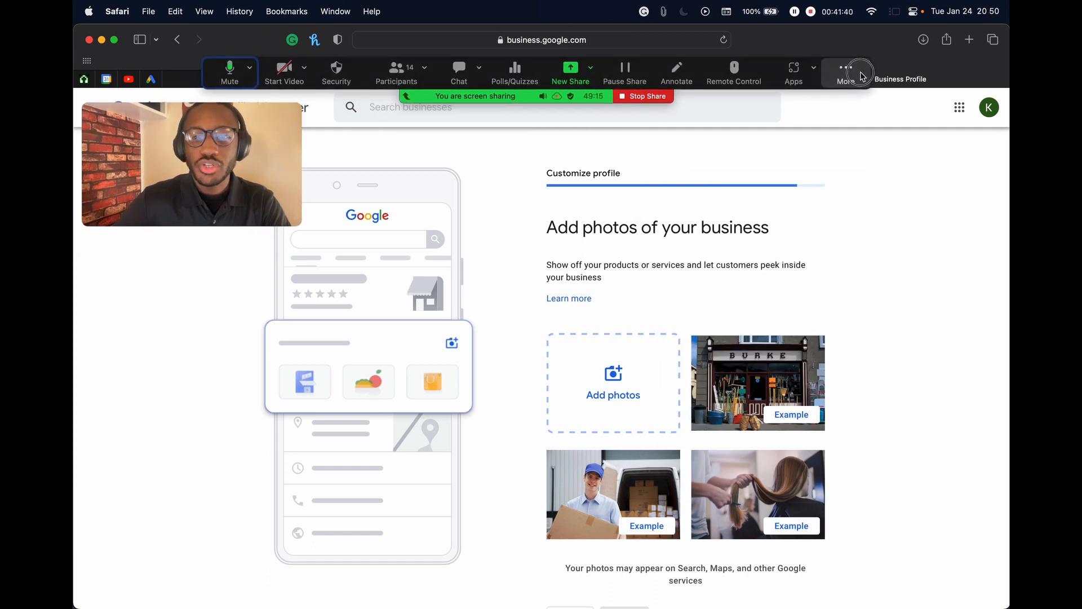
pyautogui.click(396, 71)
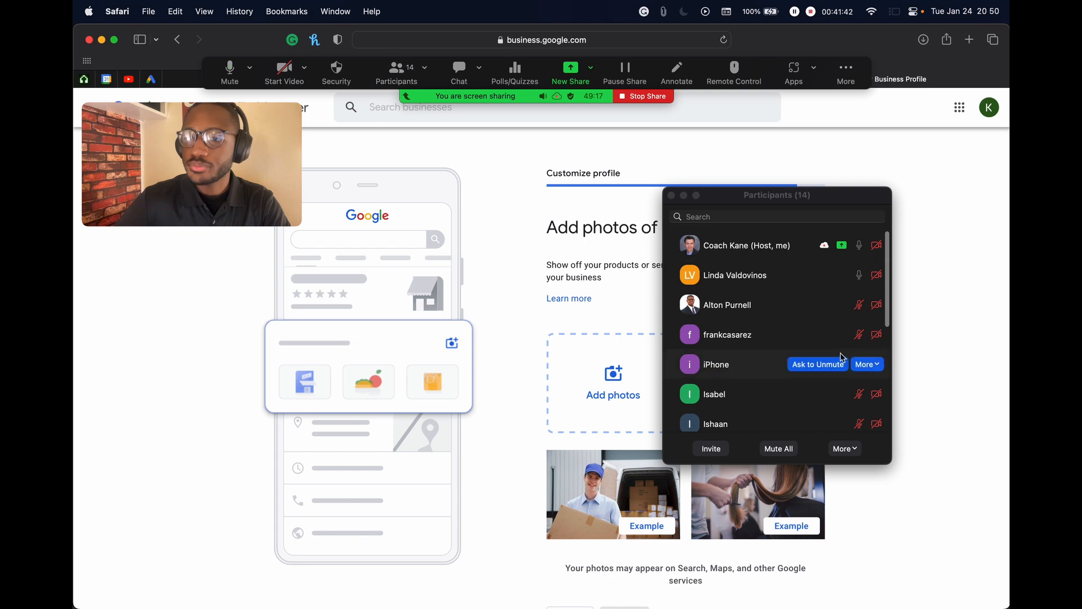
pyautogui.moveTo(666, 204); pyautogui.dragTo(179, 297)
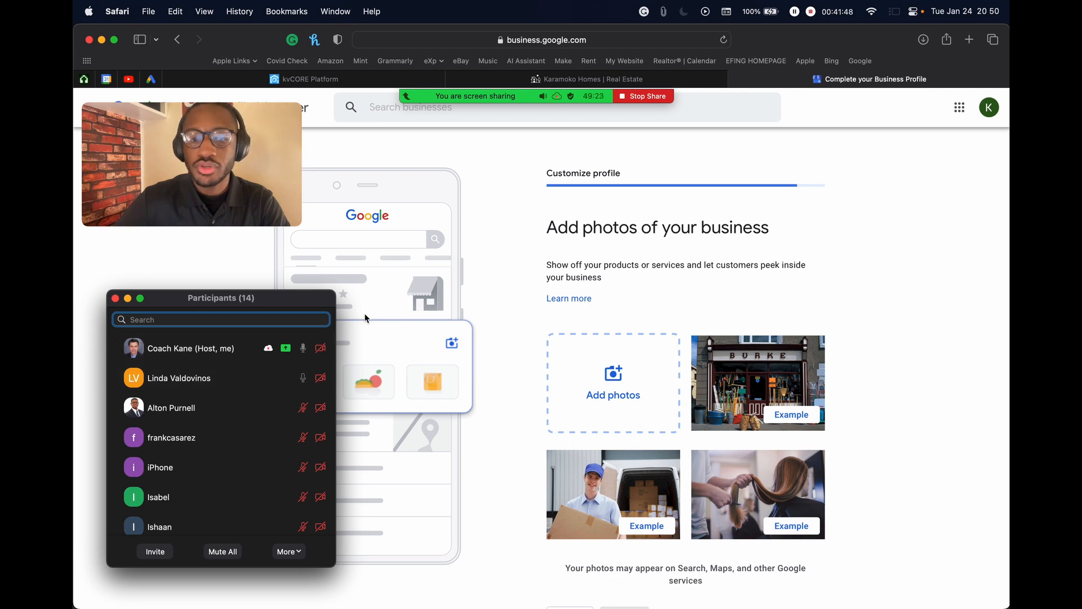
# Open and move the meeting chat, then close both the chat and the participant list.
pyautogui.moveTo(460, 97)
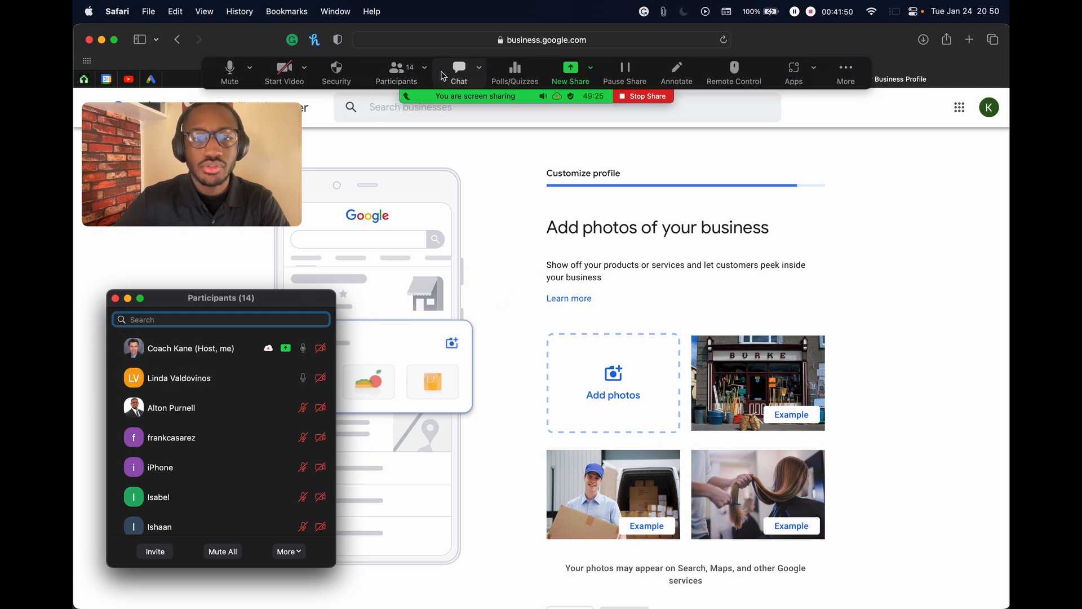
pyautogui.click(443, 76)
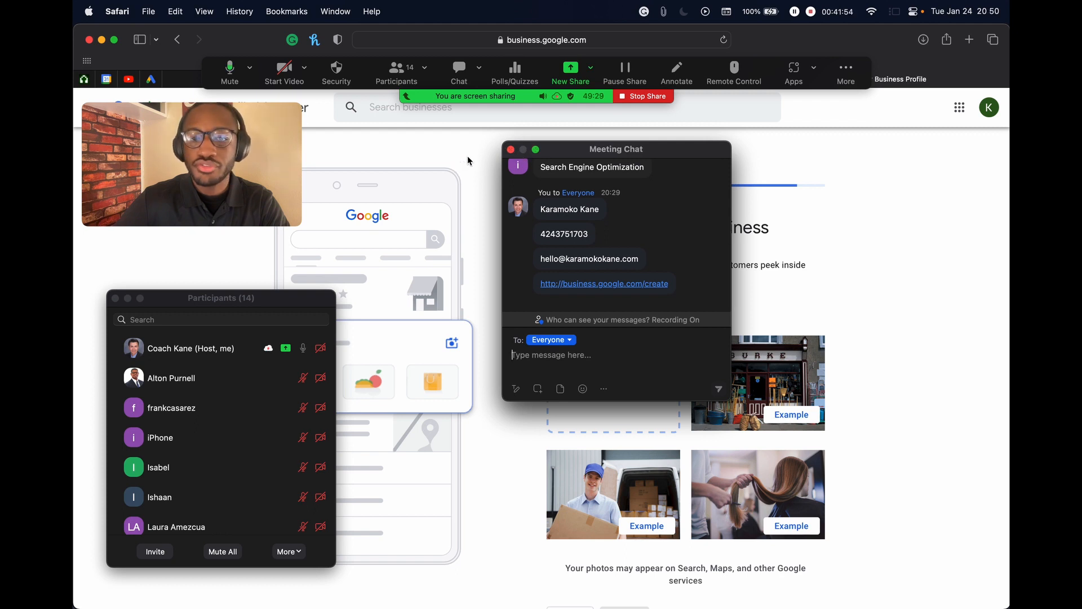
pyautogui.moveTo(592, 154); pyautogui.dragTo(302, 214)
pyautogui.moveTo(392, 217); pyautogui.dragTo(521, 289)
pyautogui.click(414, 288)
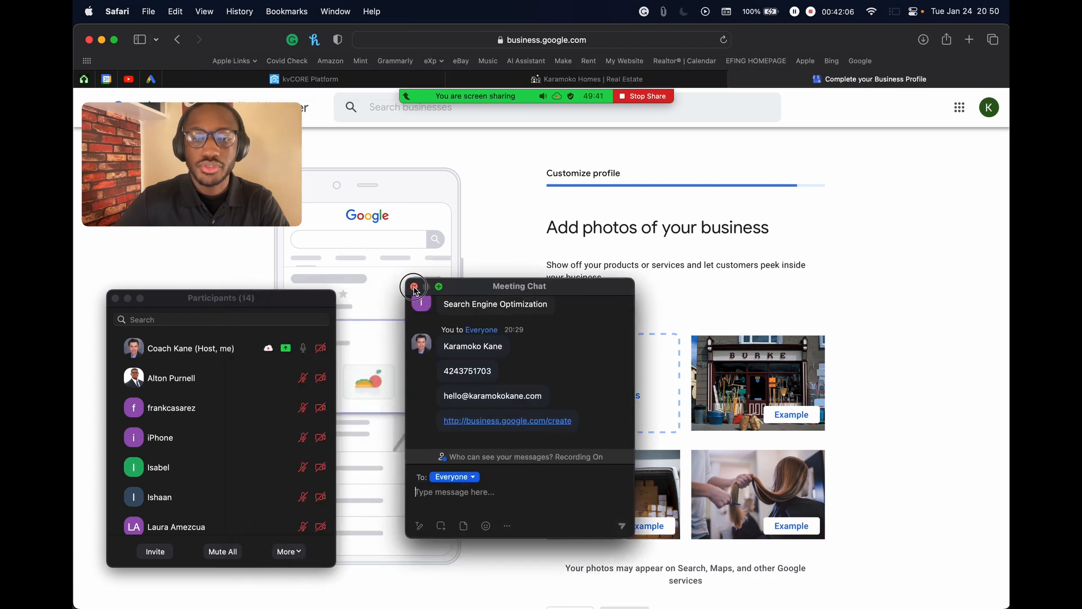
pyautogui.click(115, 298)
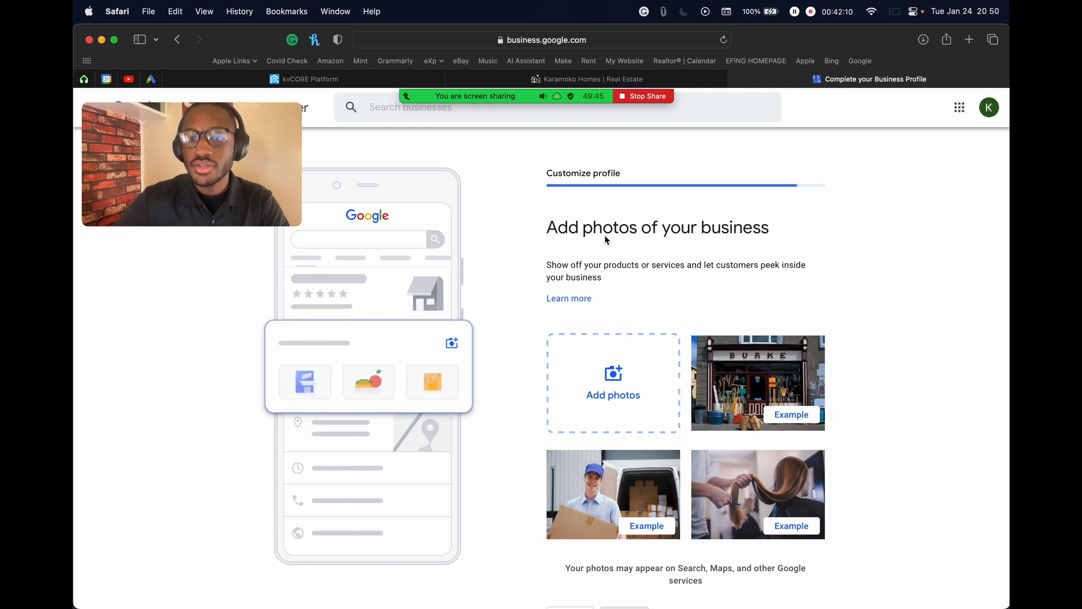
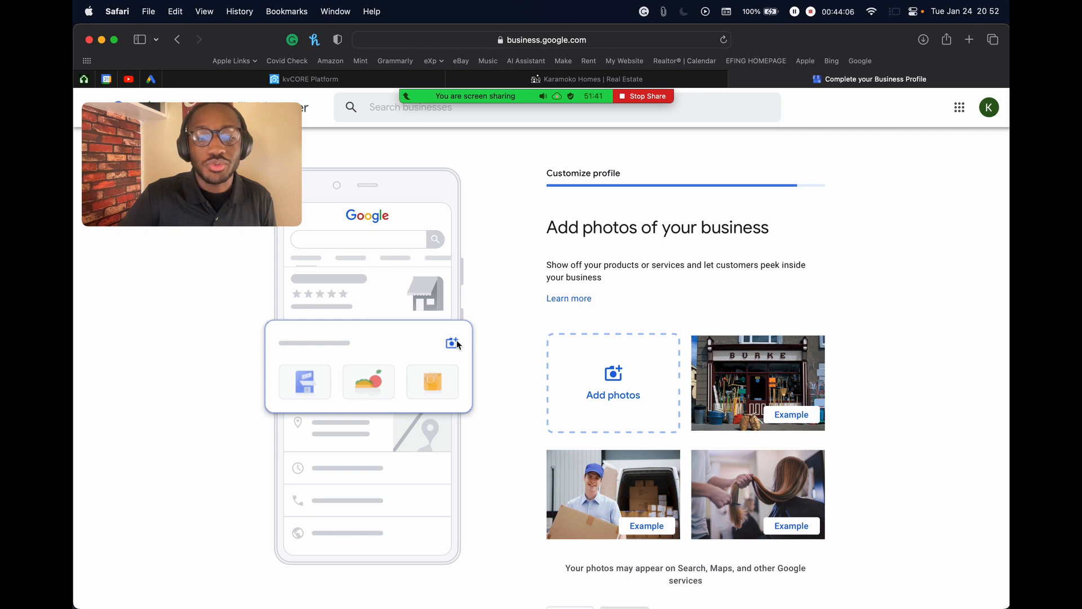
# Highlight parts of the Add photos caption, including 'Search', 'Maps' and the sentence on where photos appear.
pyautogui.scroll(-2, 519, 326)
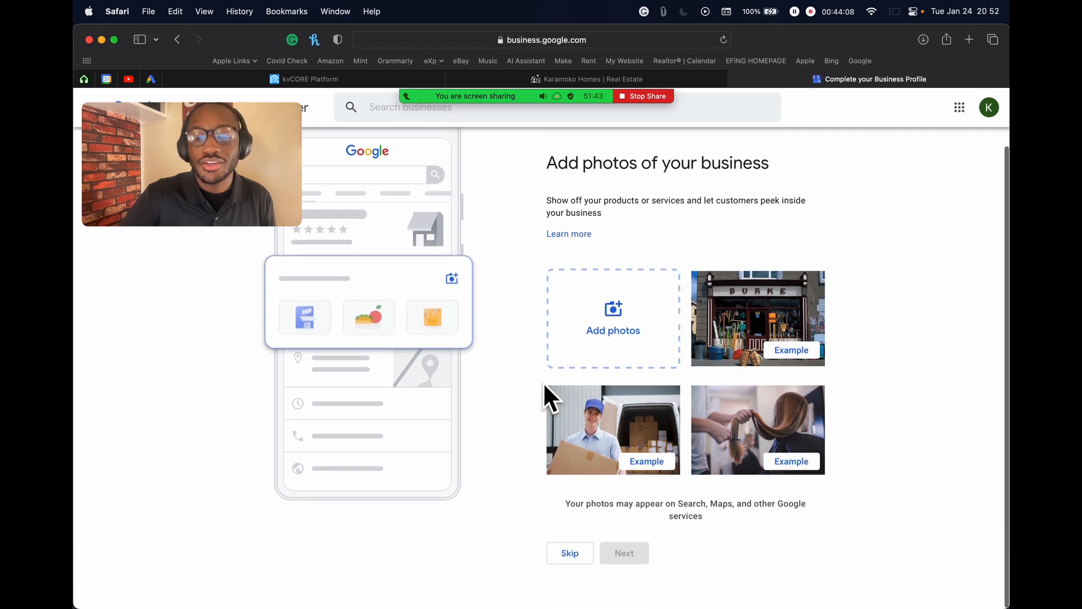
pyautogui.scroll(2, 835, 329)
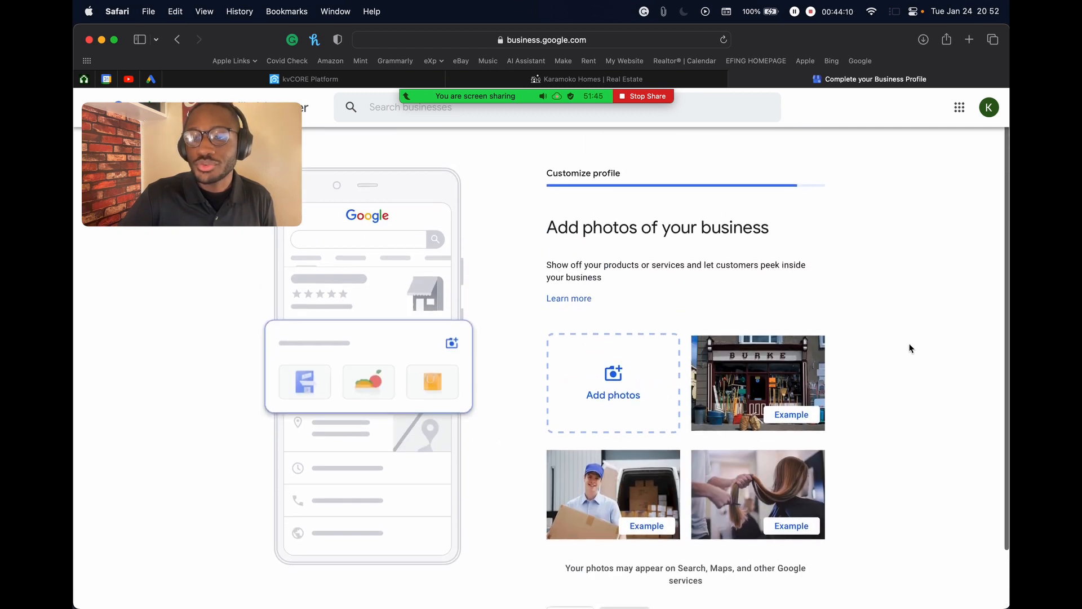
pyautogui.scroll(-2, 841, 430)
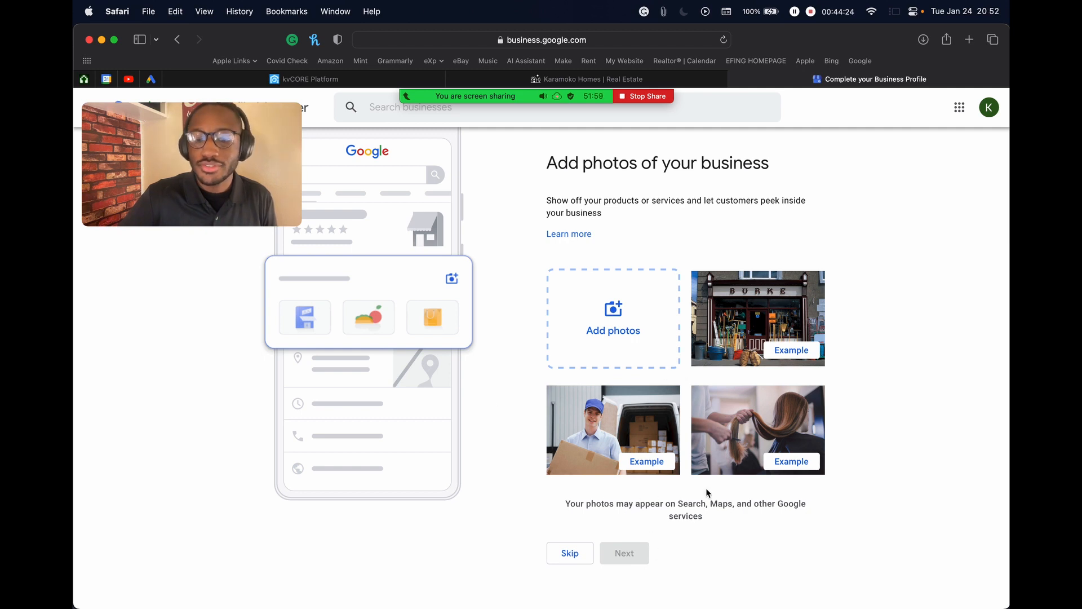
pyautogui.moveTo(568, 503); pyautogui.dragTo(705, 507)
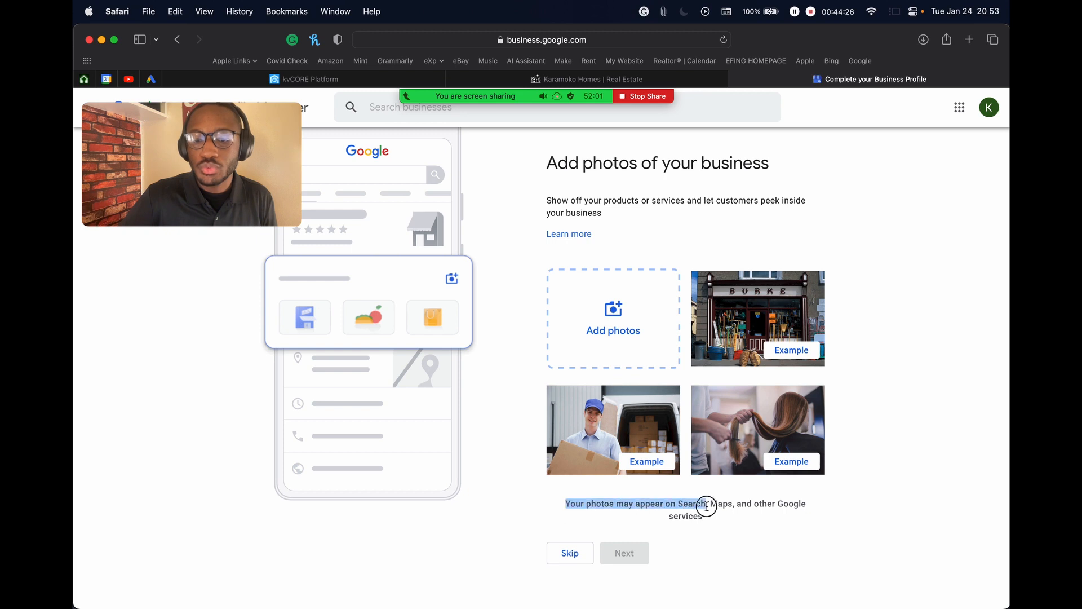
pyautogui.click(730, 507)
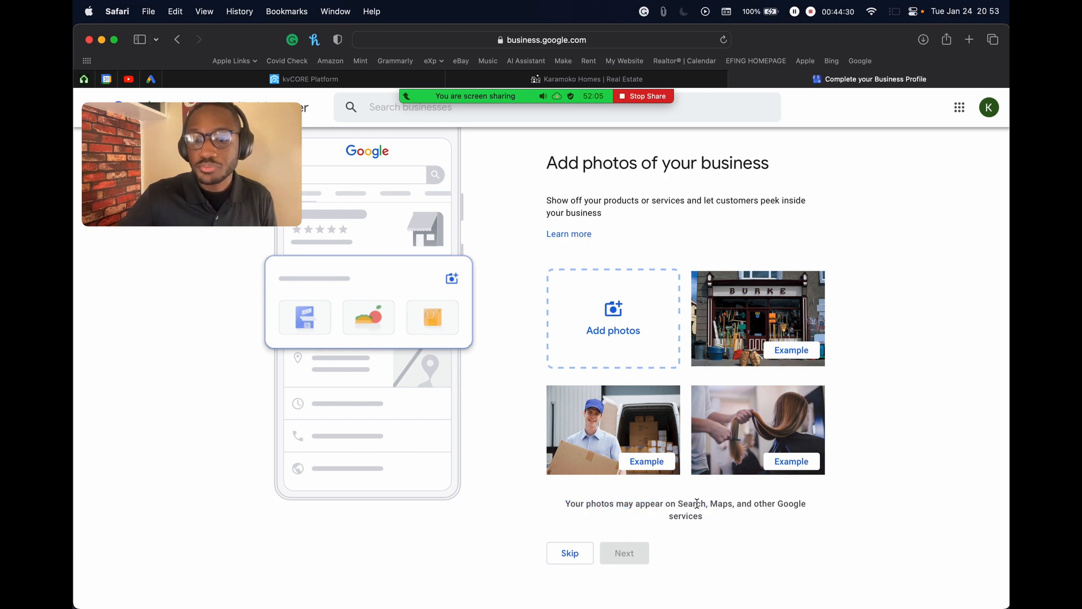
pyautogui.doubleClick(692, 503)
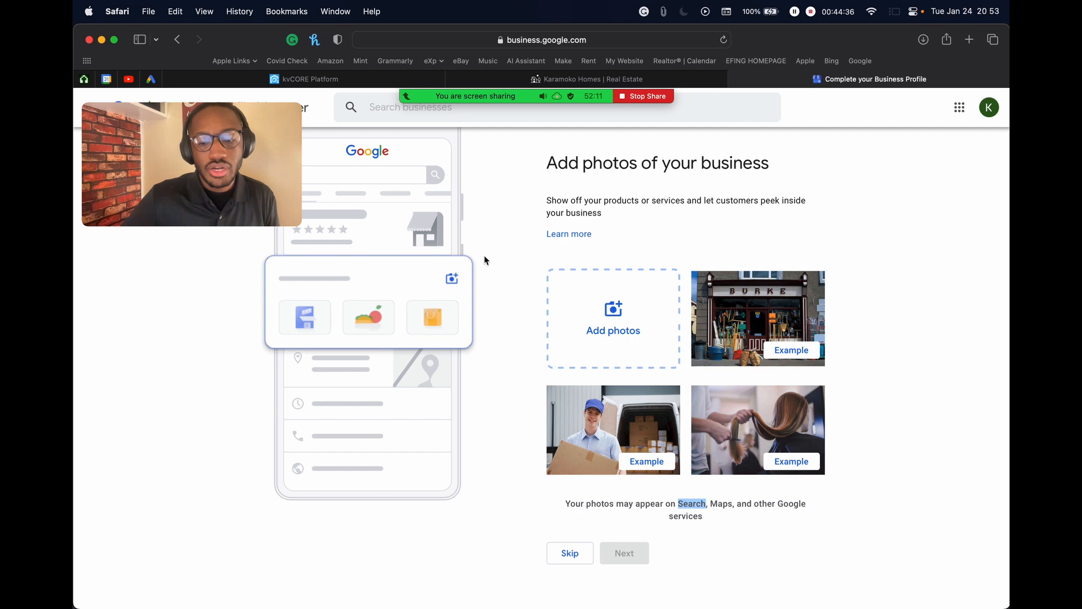
pyautogui.click(682, 500)
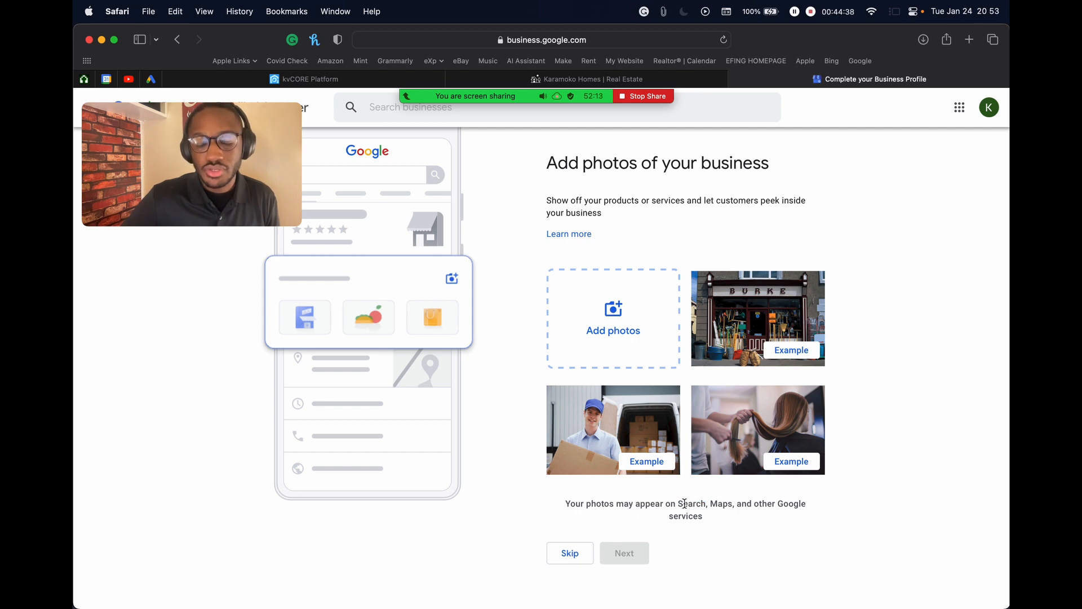
pyautogui.doubleClick(729, 501)
pyautogui.click(696, 502)
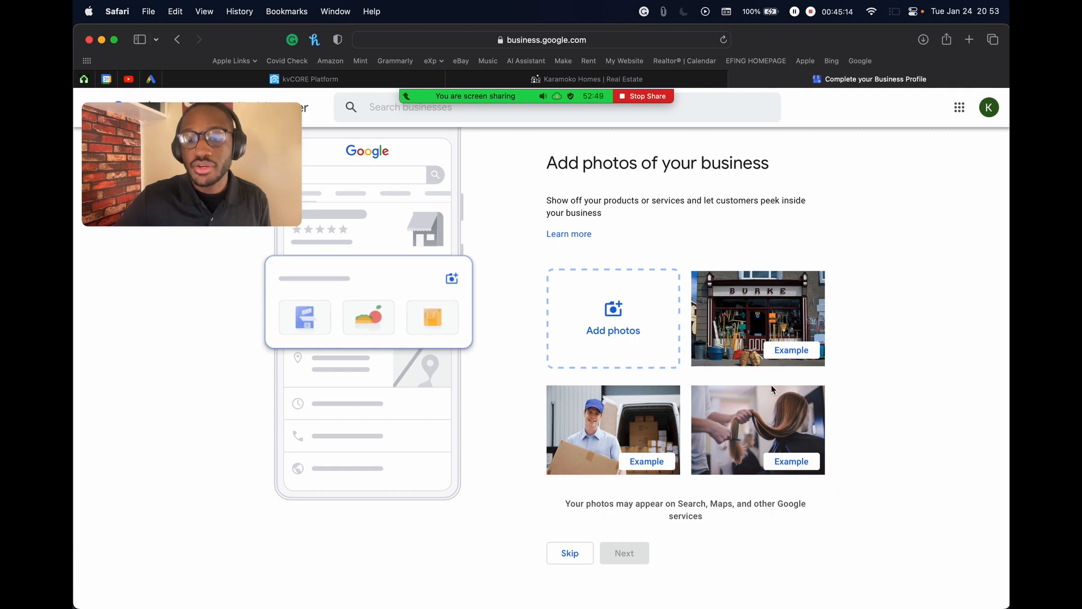
pyautogui.tripleClick(628, 555)
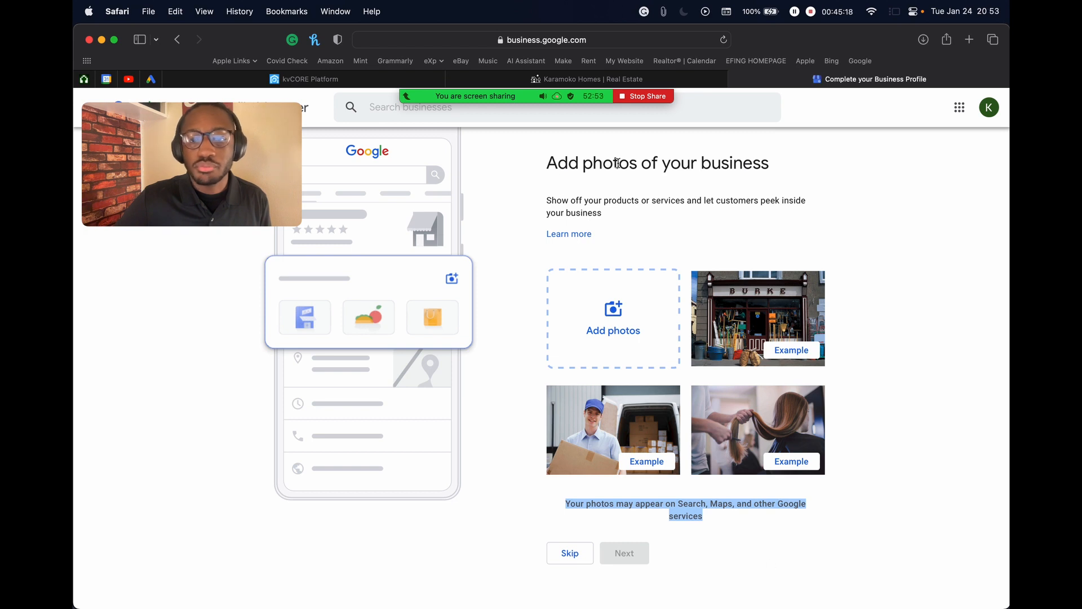
# Skip adding photos, then highlight 'Ad' in the Google Ads preview card.
pyautogui.scroll(2, 617, 163)
pyautogui.click(900, 241)
pyautogui.scroll(-2, 900, 241)
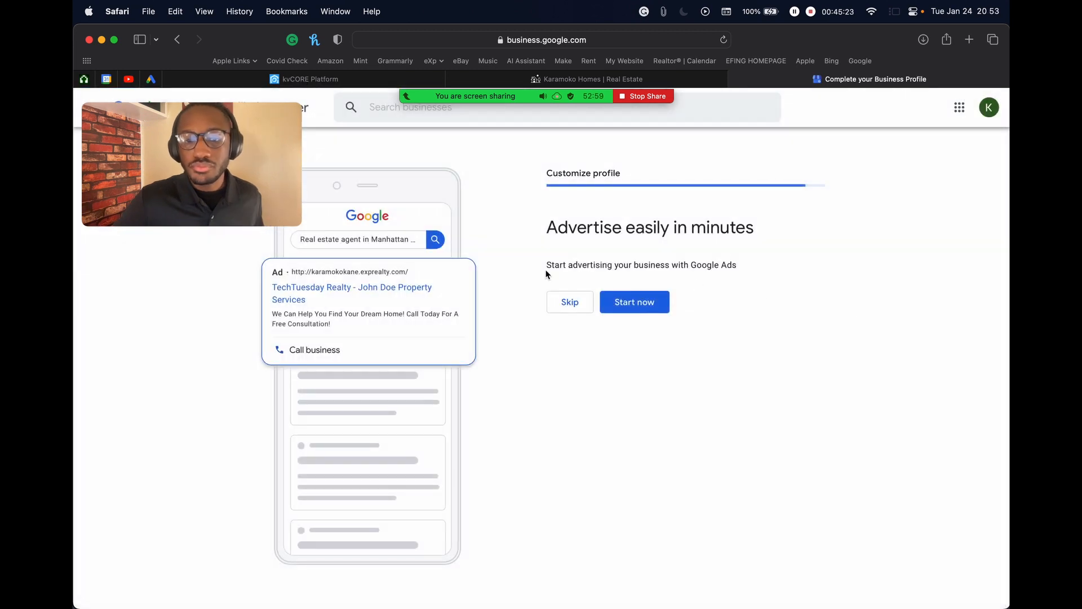
pyautogui.moveTo(252, 144); pyautogui.dragTo(258, 191)
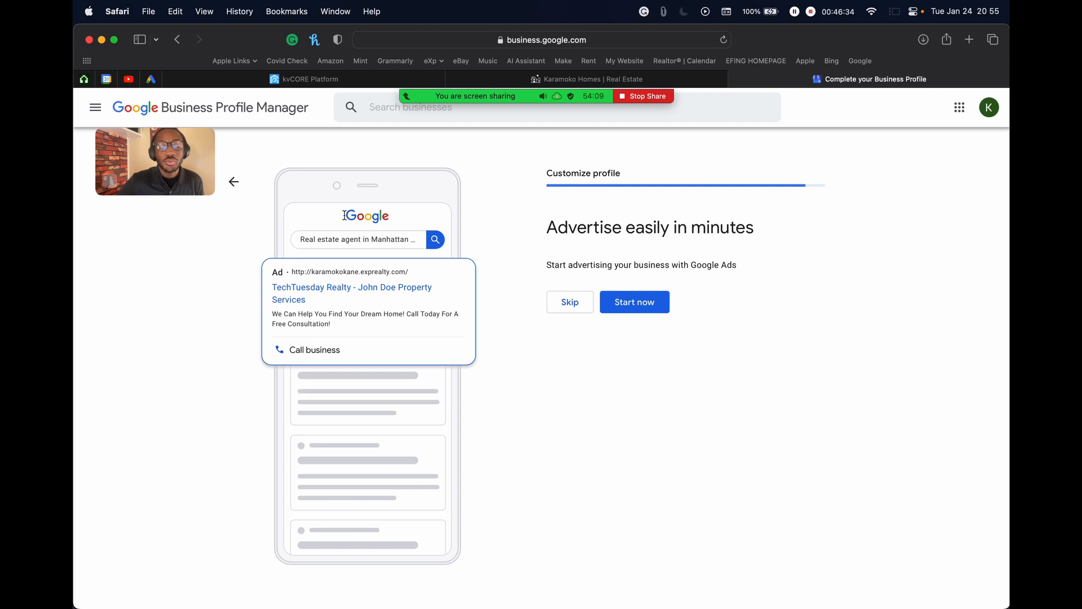
pyautogui.doubleClick(275, 275)
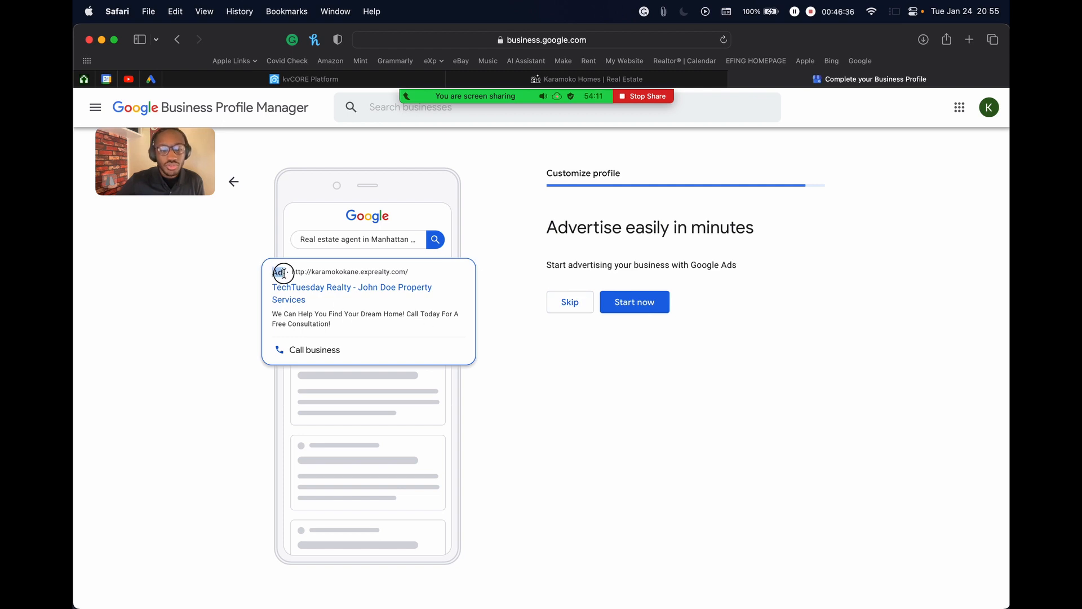
pyautogui.click(297, 273)
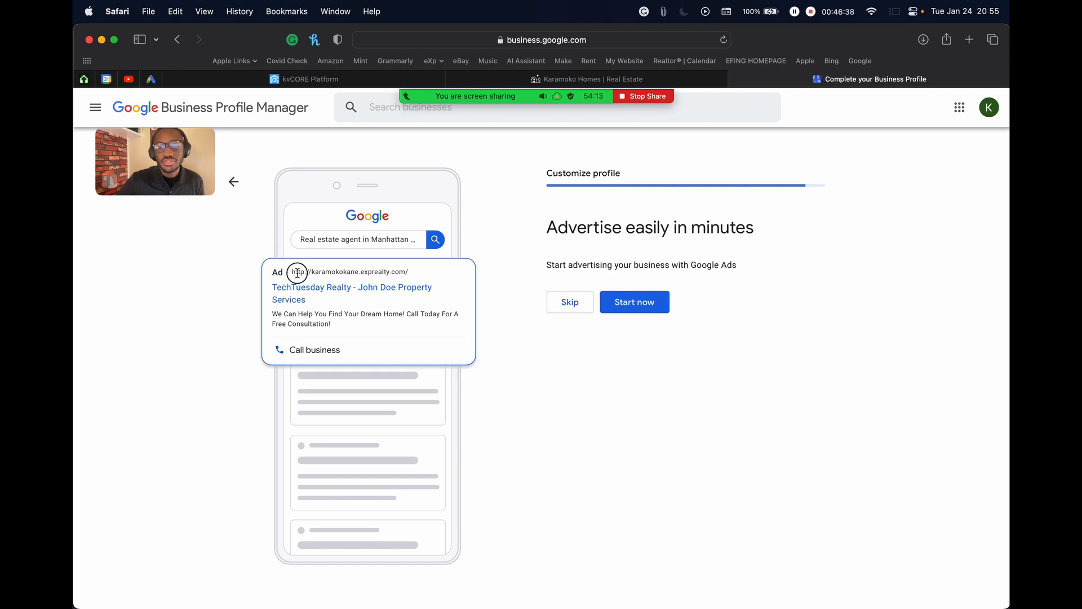
pyautogui.doubleClick(275, 275)
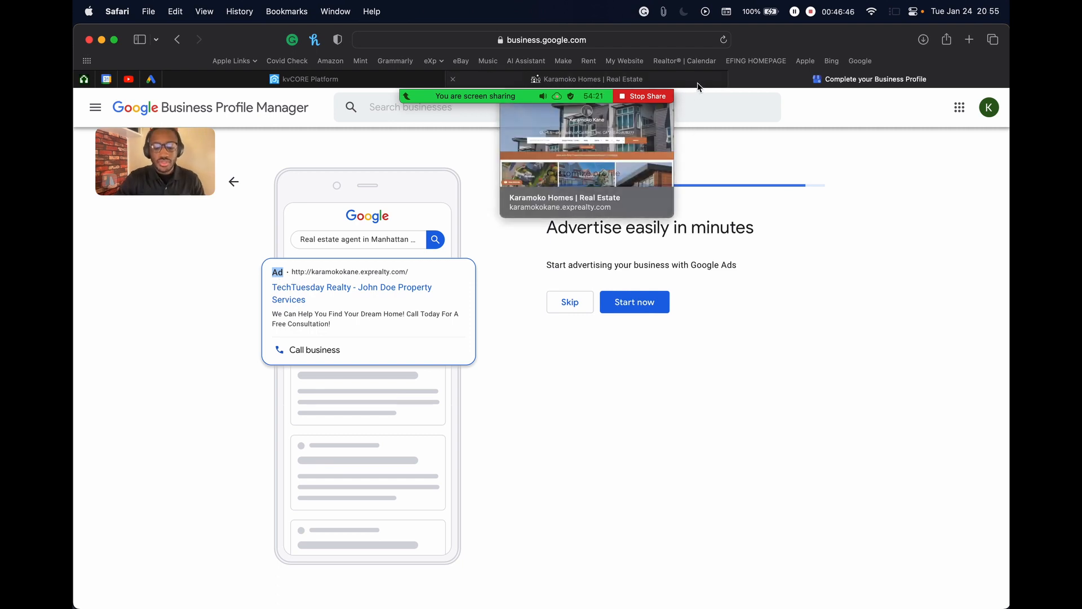
# Open google.com in a new browser tab.
pyautogui.press('super+t')
pyautogui.write('google.com')
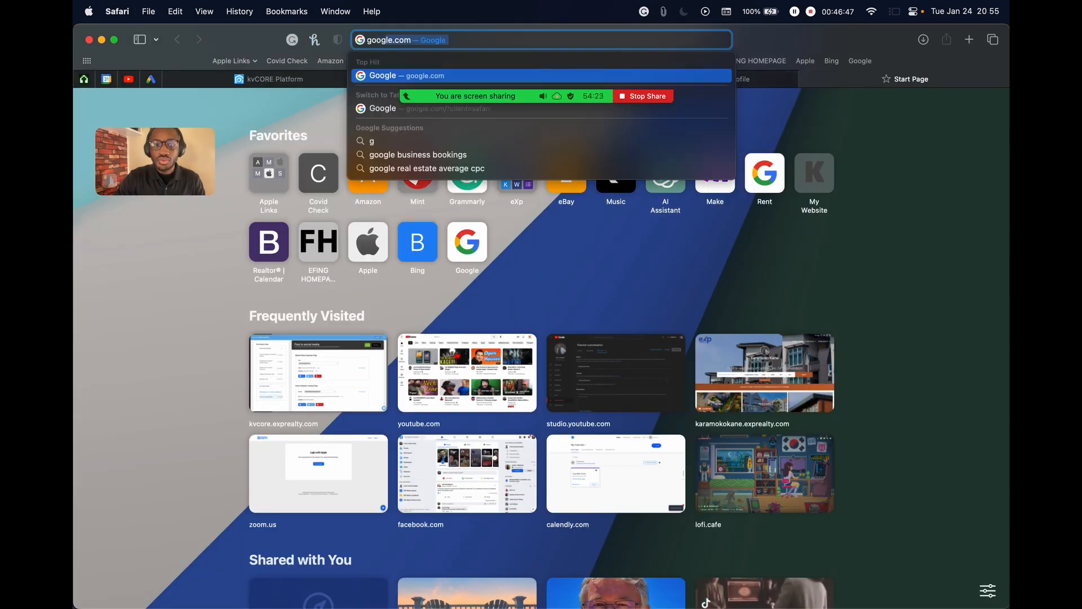
pyautogui.press('Return')
# Search 'real estate agent near me', allow location, and look over the sponsored Torrance agents.
pyautogui.click(582, 331)
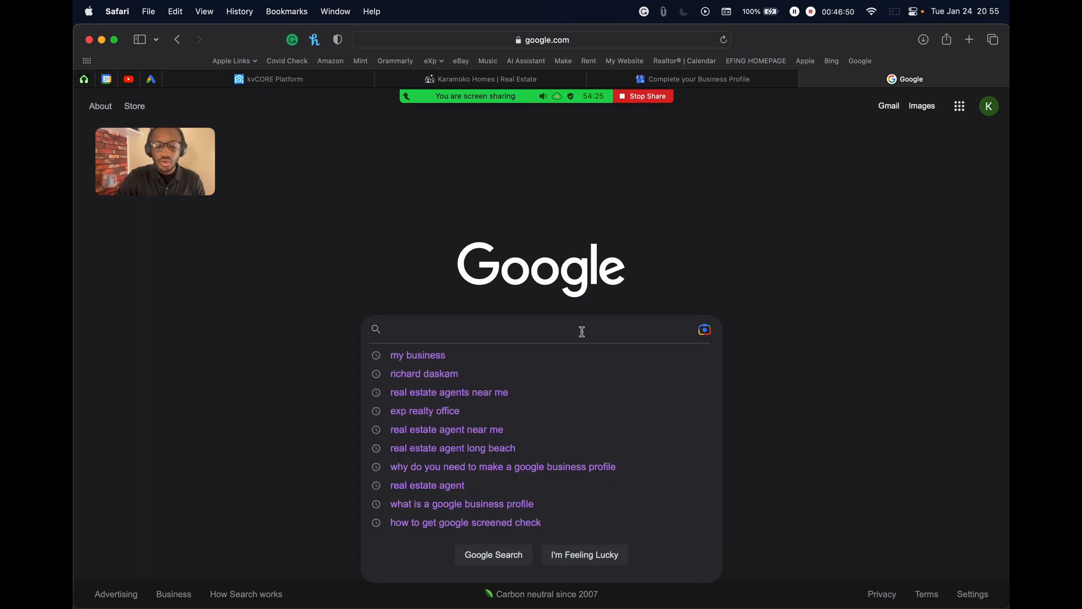
pyautogui.write('real estate agent near me')
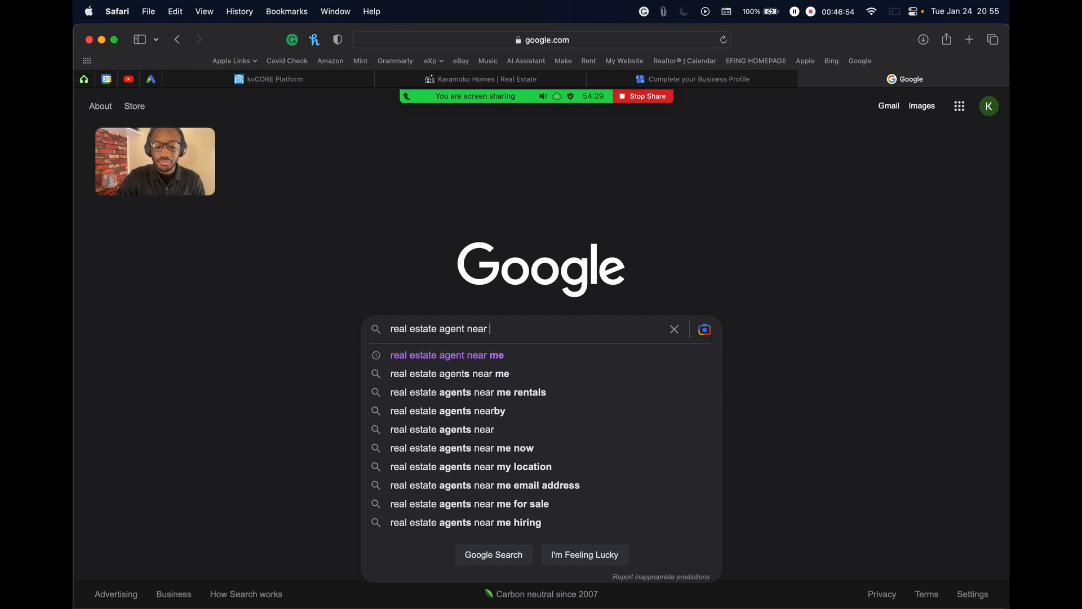
pyautogui.press('Return')
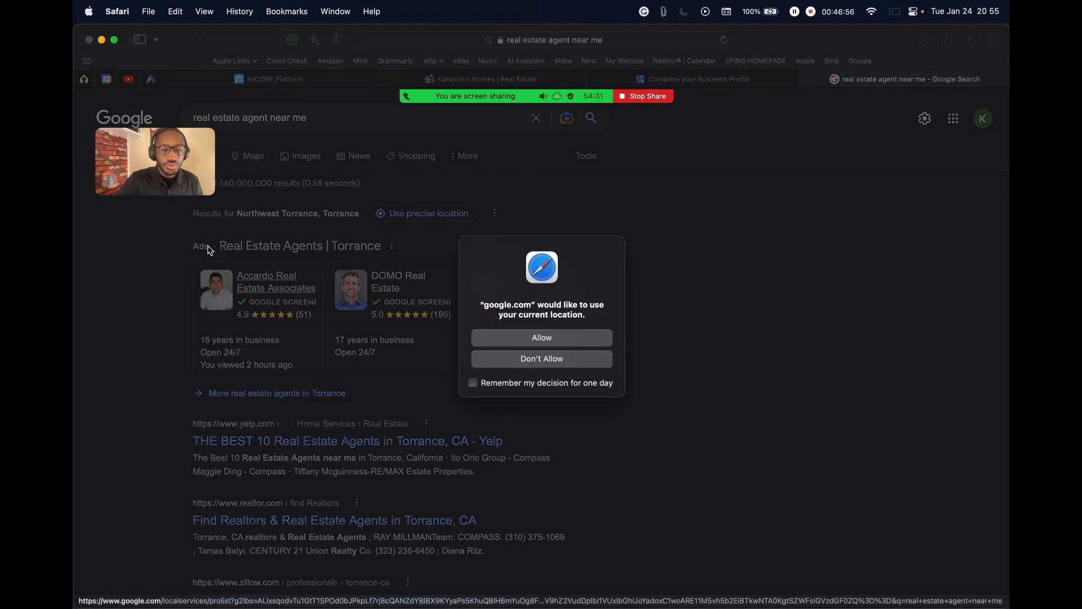
pyautogui.click(541, 338)
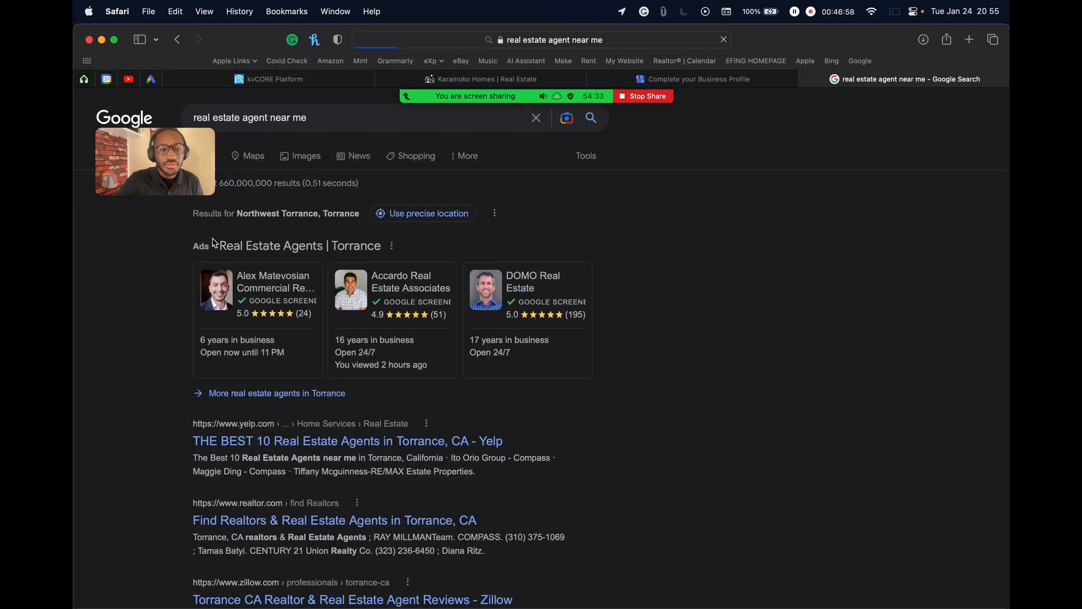
pyautogui.scroll(5, 208, 243)
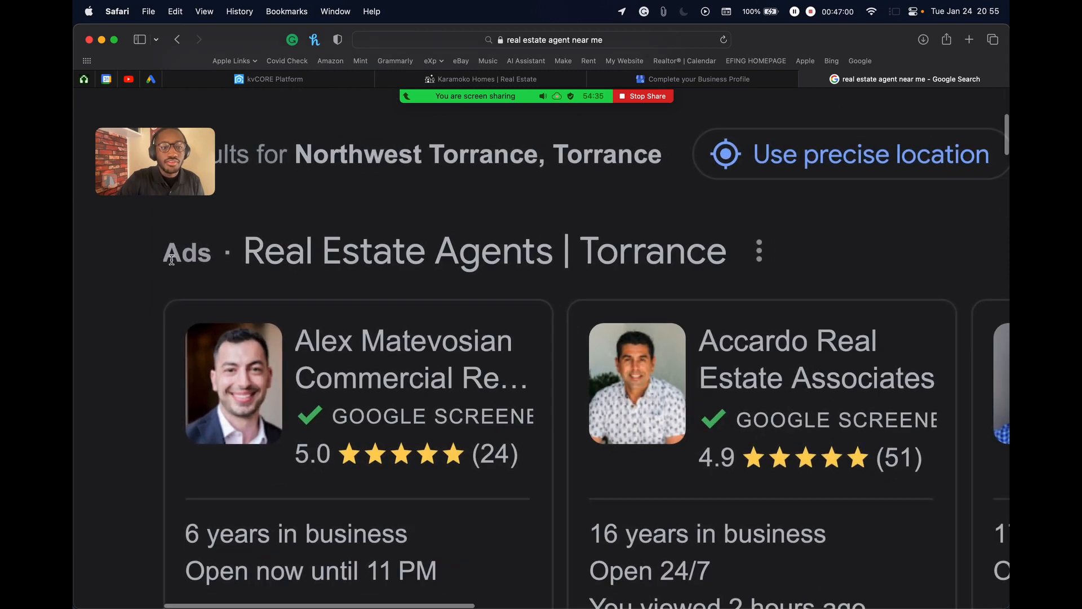
pyautogui.scroll(-5, 341, 359)
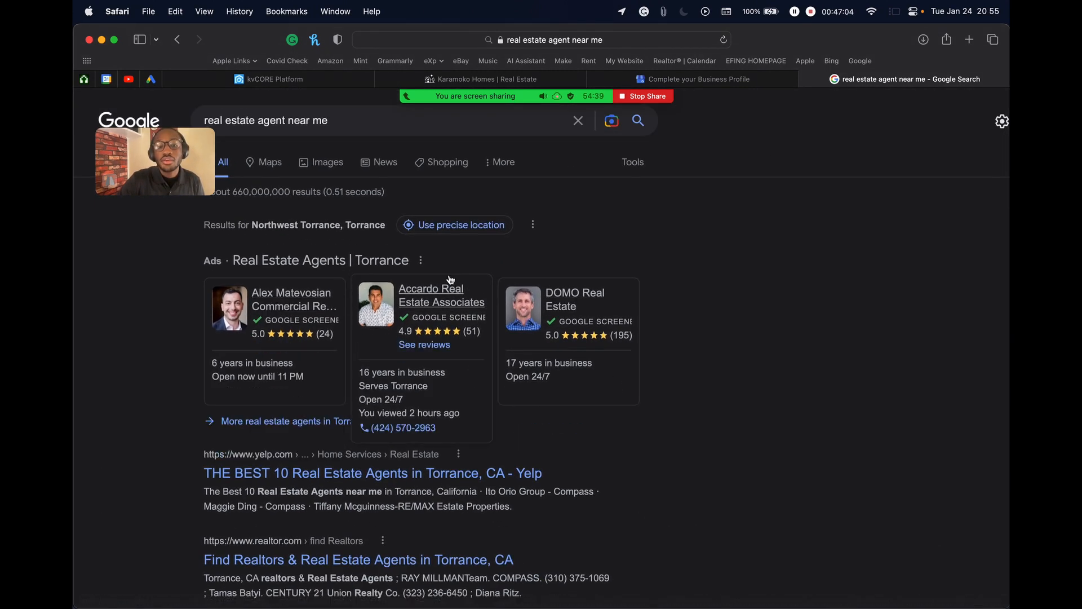
pyautogui.moveTo(599, 319)
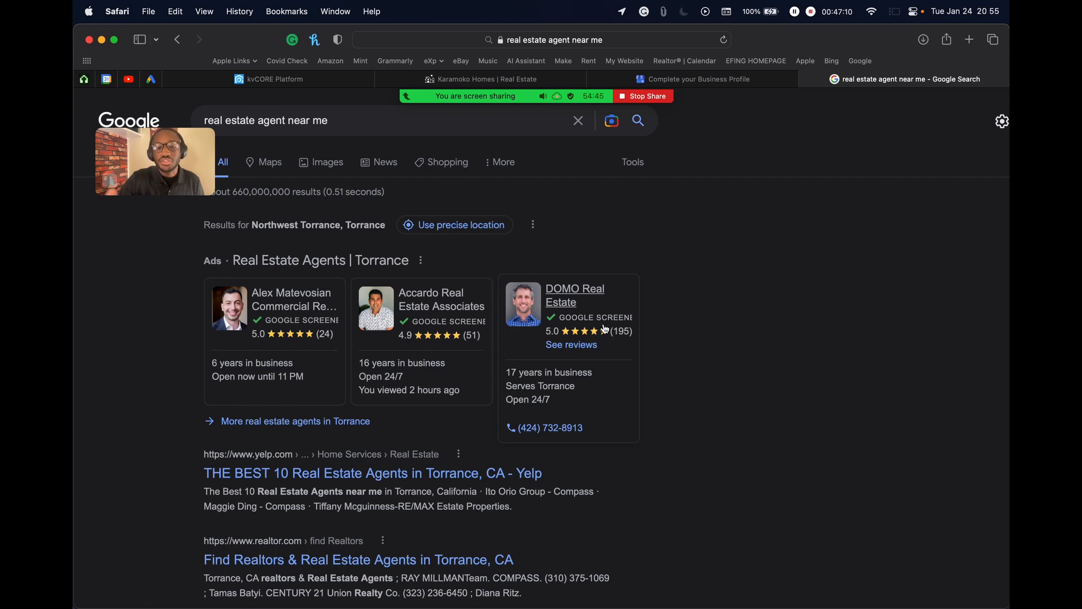
pyautogui.moveTo(395, 327)
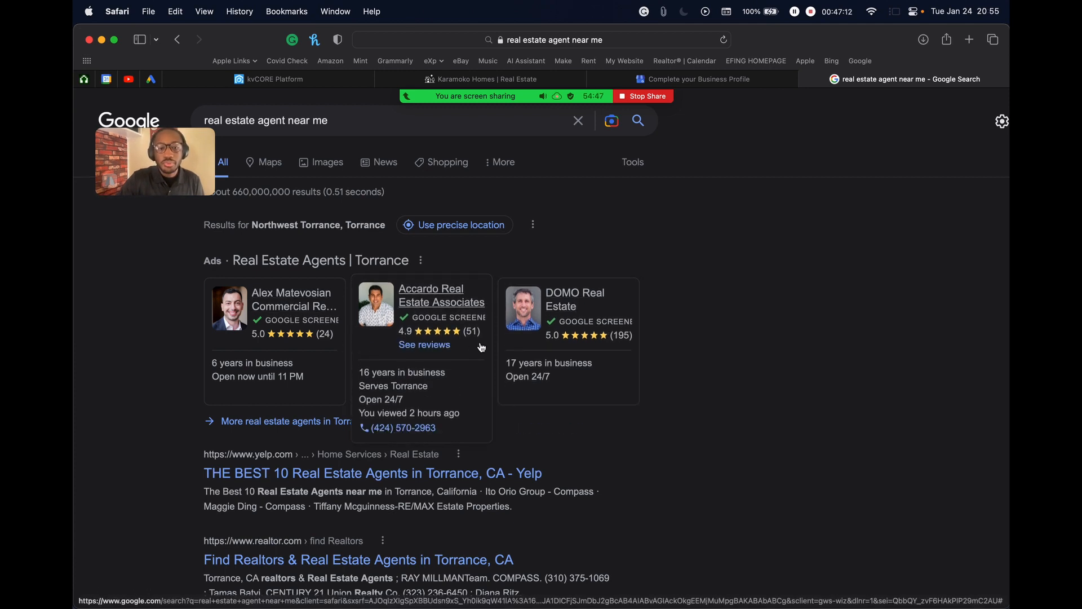
pyautogui.moveTo(299, 325)
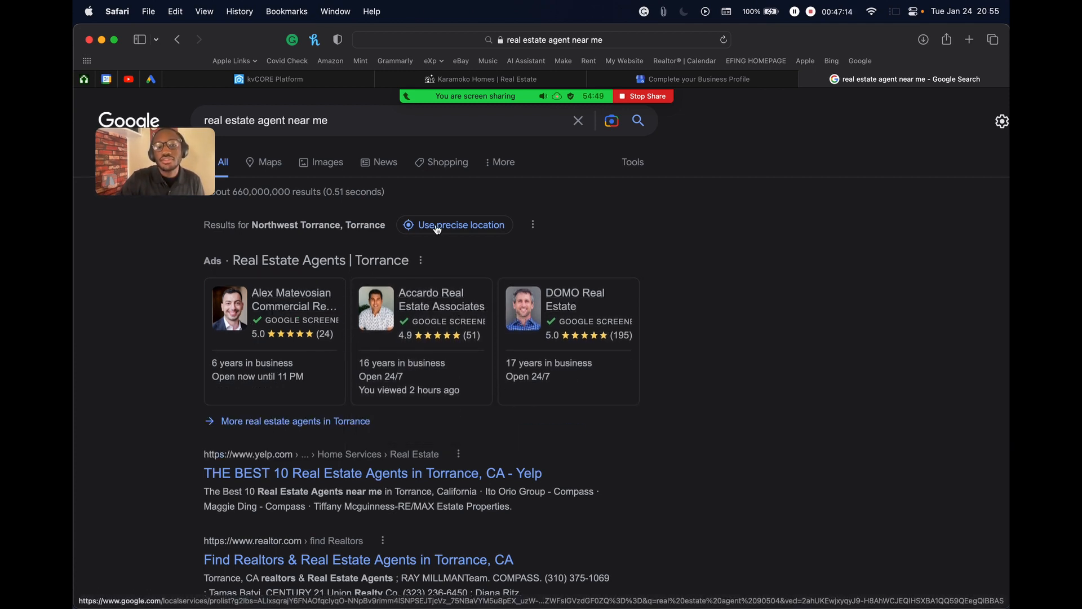
pyautogui.moveTo(511, 299)
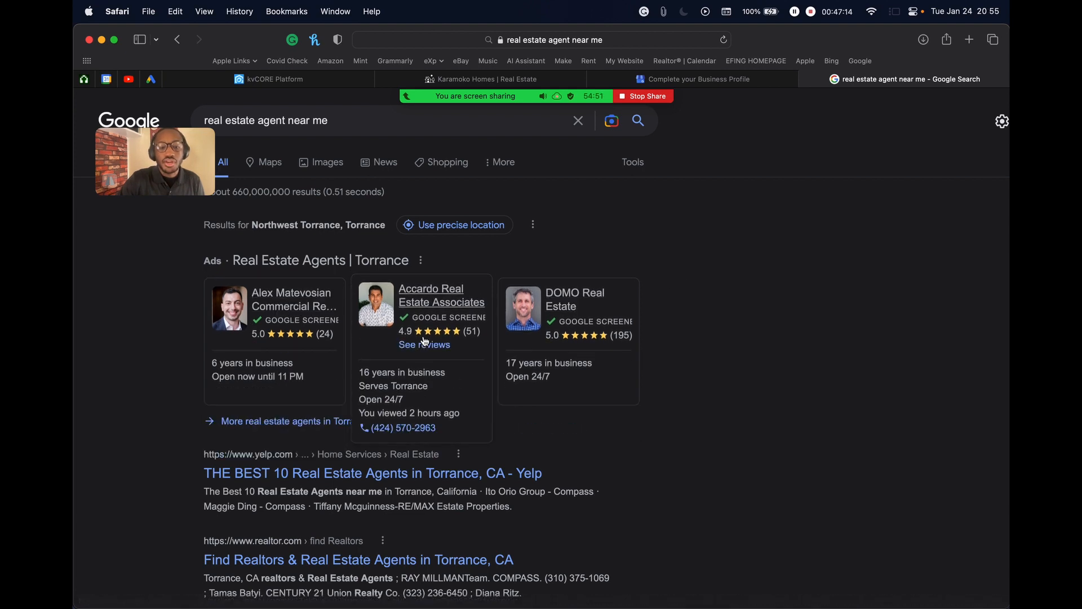
pyautogui.scroll(-3, 620, 521)
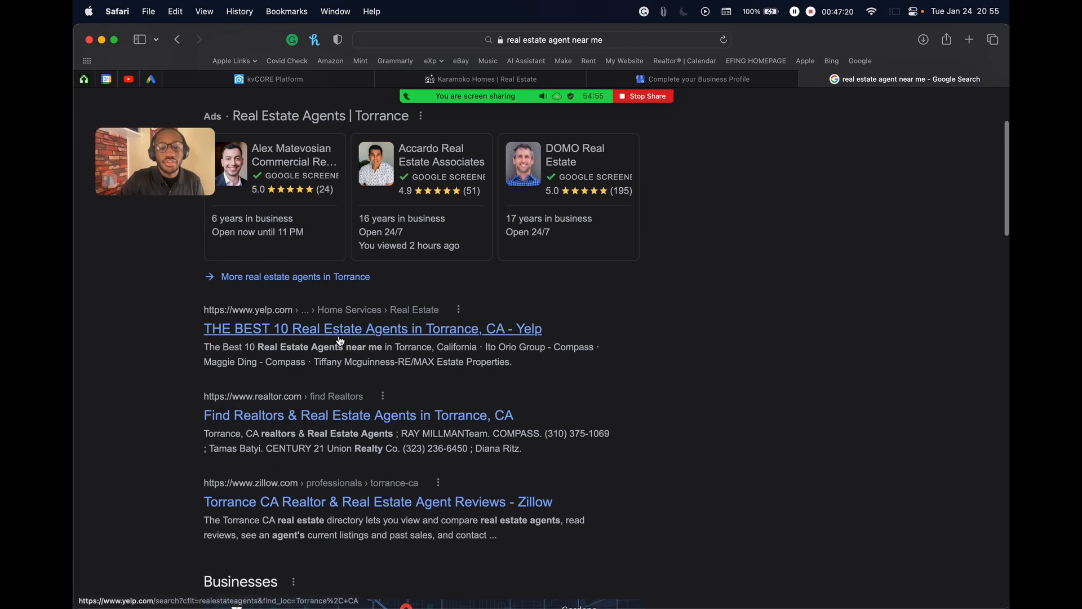
# Scroll the results down through the Businesses map and agent listings to More businesses.
pyautogui.scroll(-3, 411, 387)
pyautogui.scroll(-5, 411, 387)
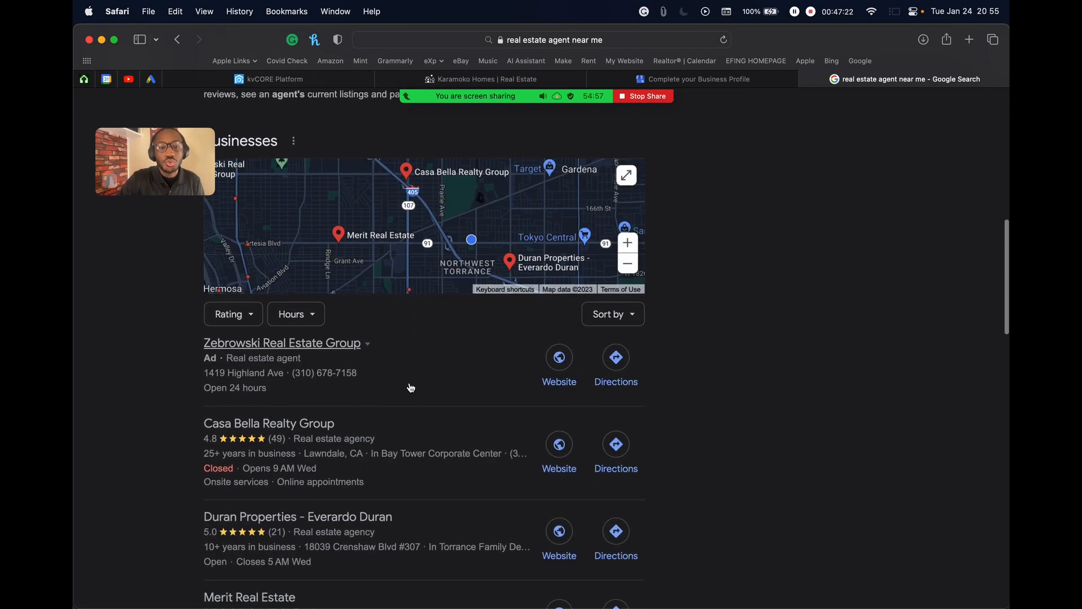
pyautogui.moveTo(185, 164); pyautogui.dragTo(886, 245)
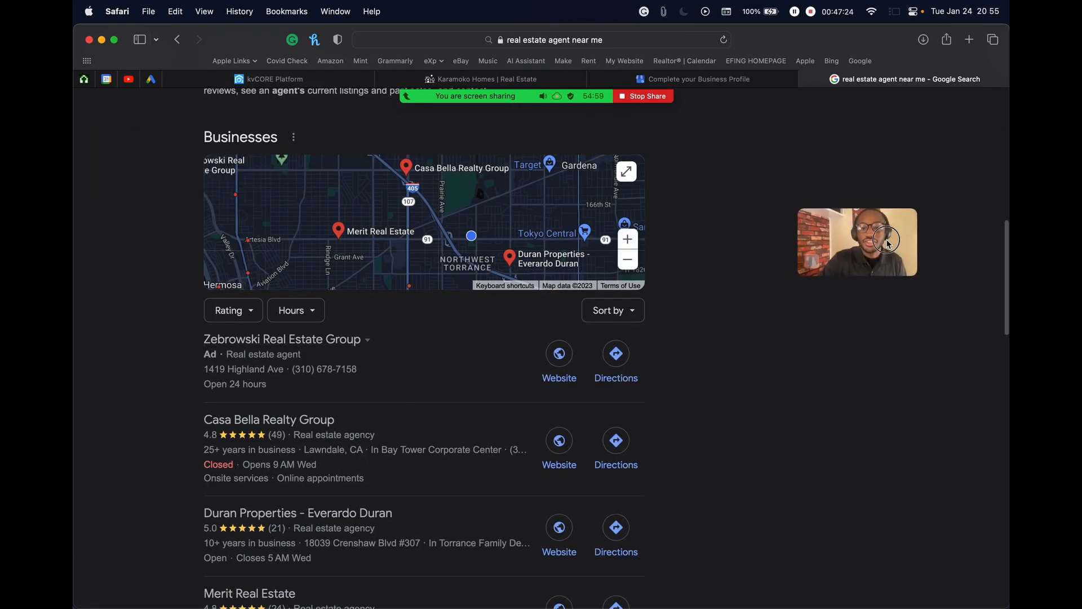
pyautogui.moveTo(798, 277); pyautogui.dragTo(700, 339)
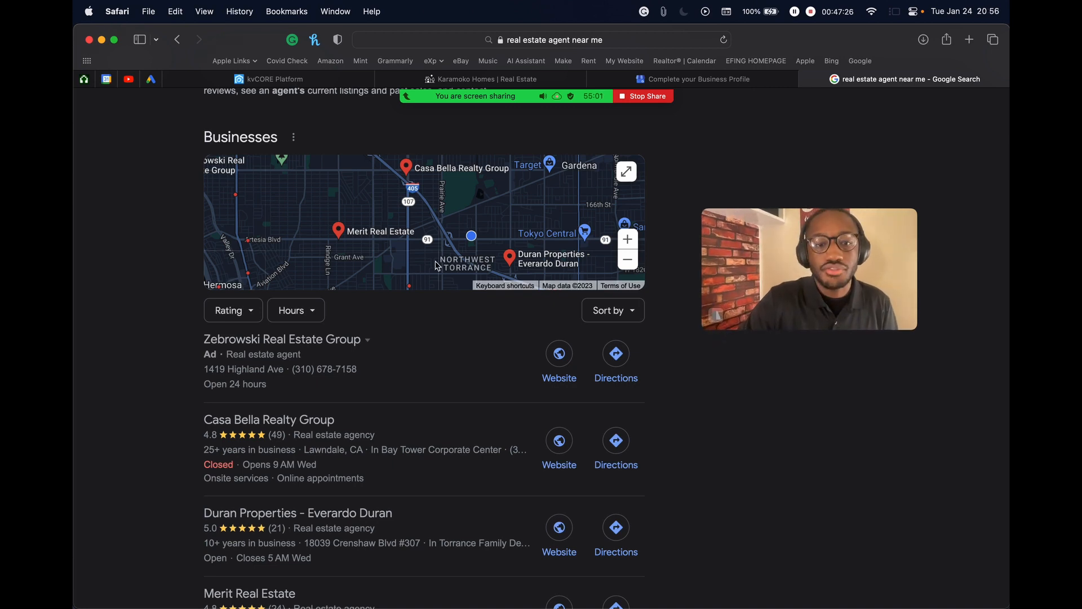
pyautogui.scroll(2, 437, 264)
pyautogui.scroll(8, 161, 222)
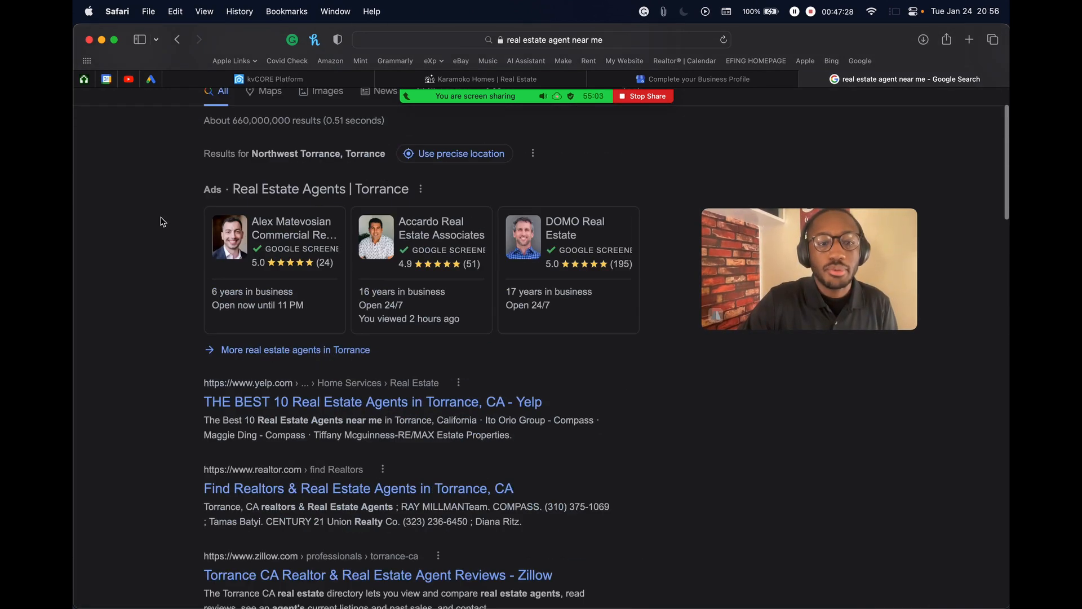
pyautogui.scroll(-5, 212, 392)
pyautogui.scroll(-2, 212, 391)
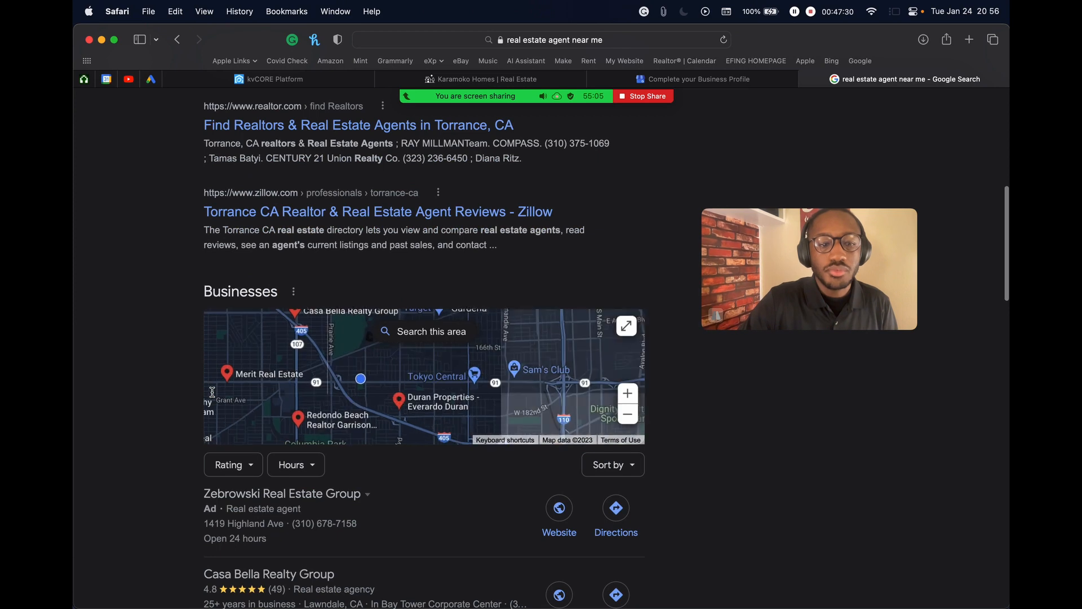
pyautogui.scroll(-3, 143, 320)
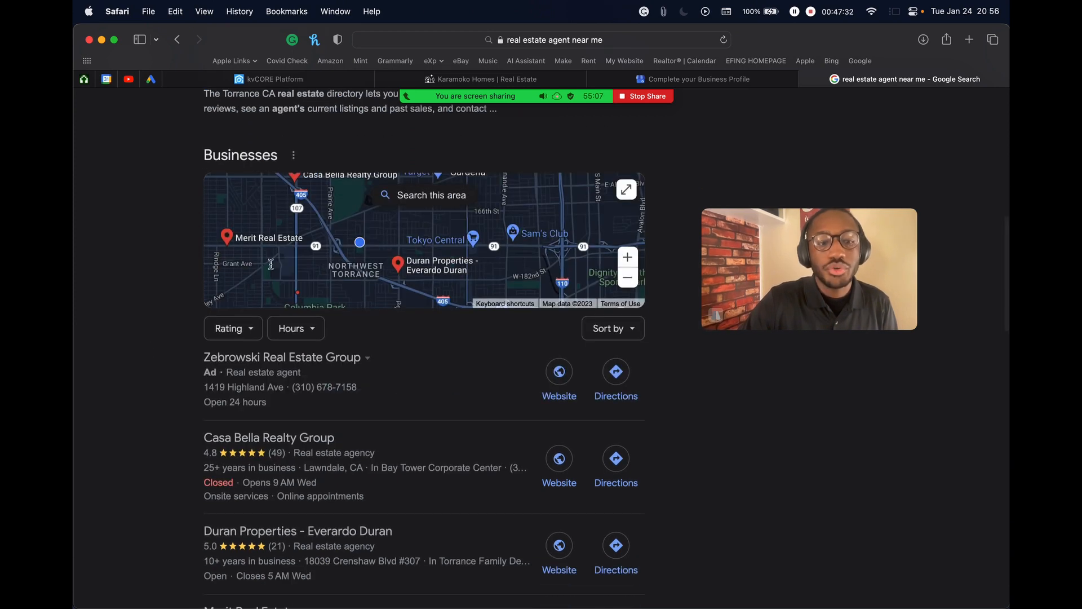
pyautogui.scroll(-2, 180, 437)
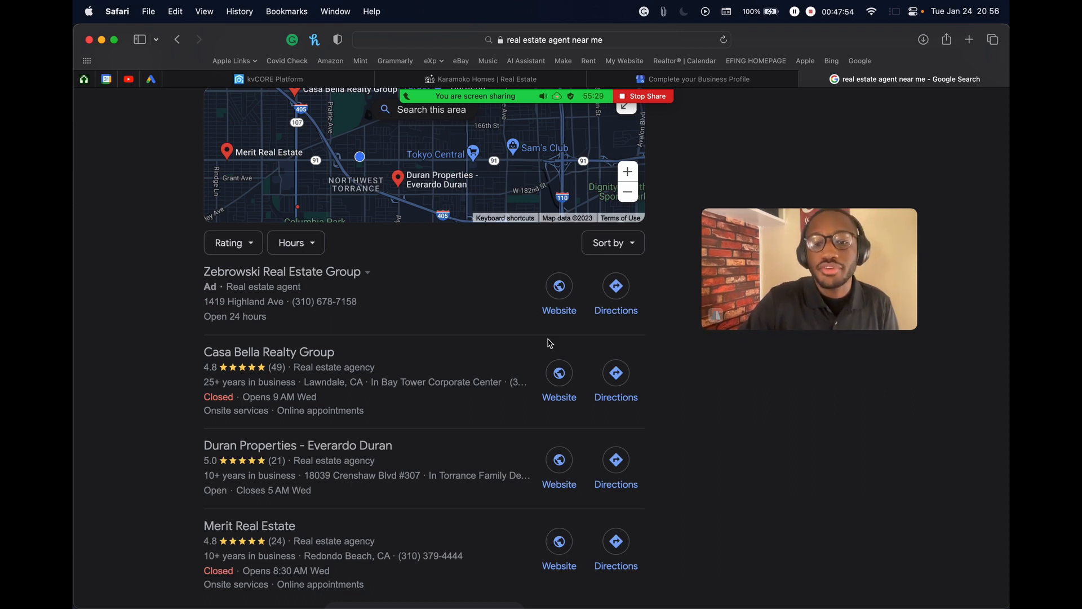
pyautogui.scroll(3, 717, 402)
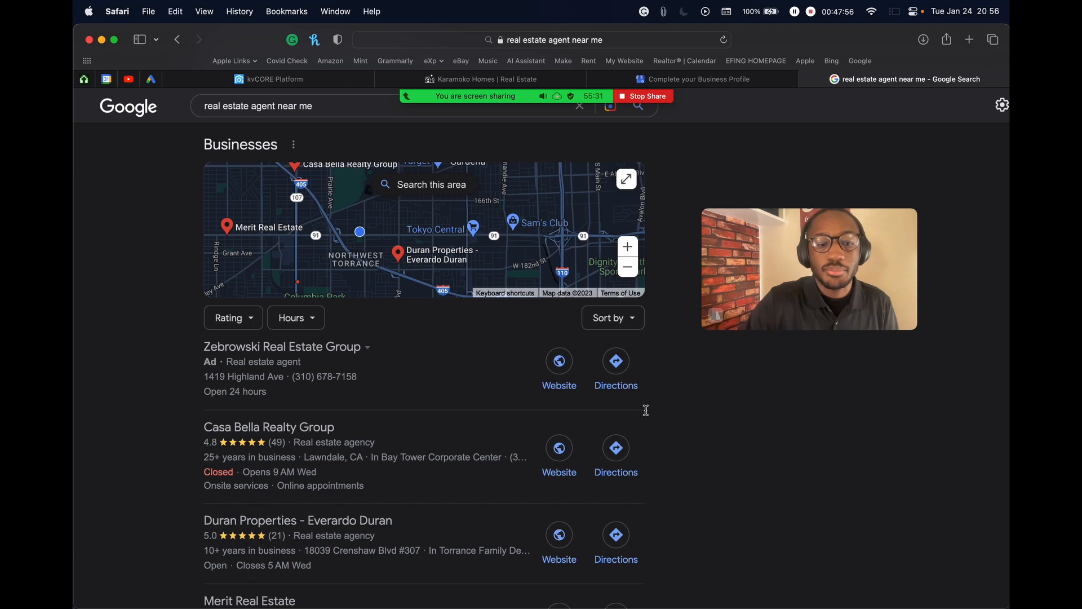
pyautogui.scroll(-3, 308, 455)
pyautogui.scroll(-3, 228, 341)
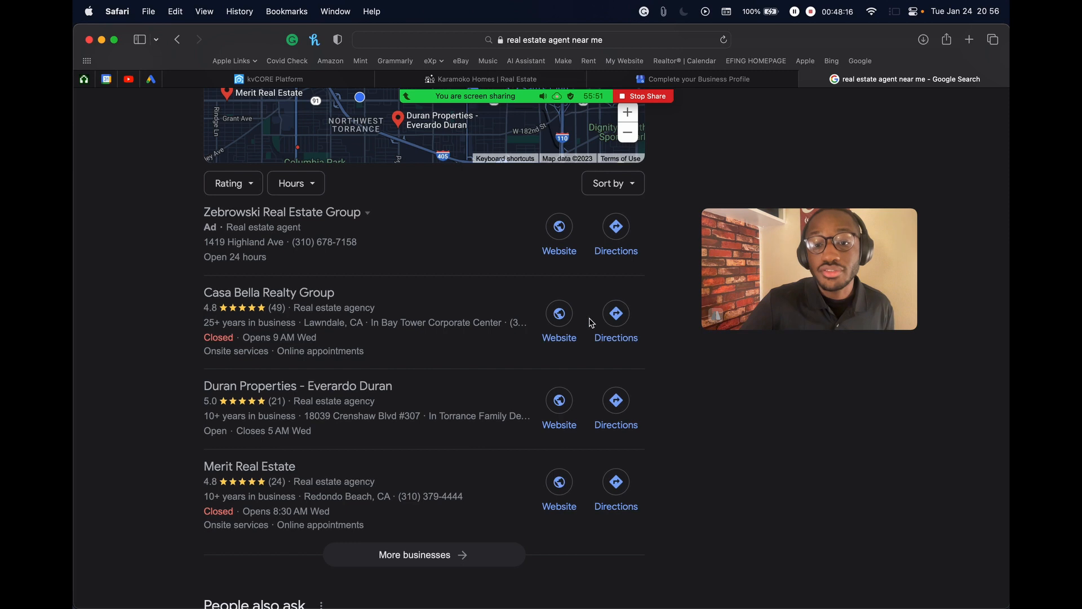
# Open Casa Bella Realty Group's listing and browse through its header photos.
pyautogui.click(390, 322)
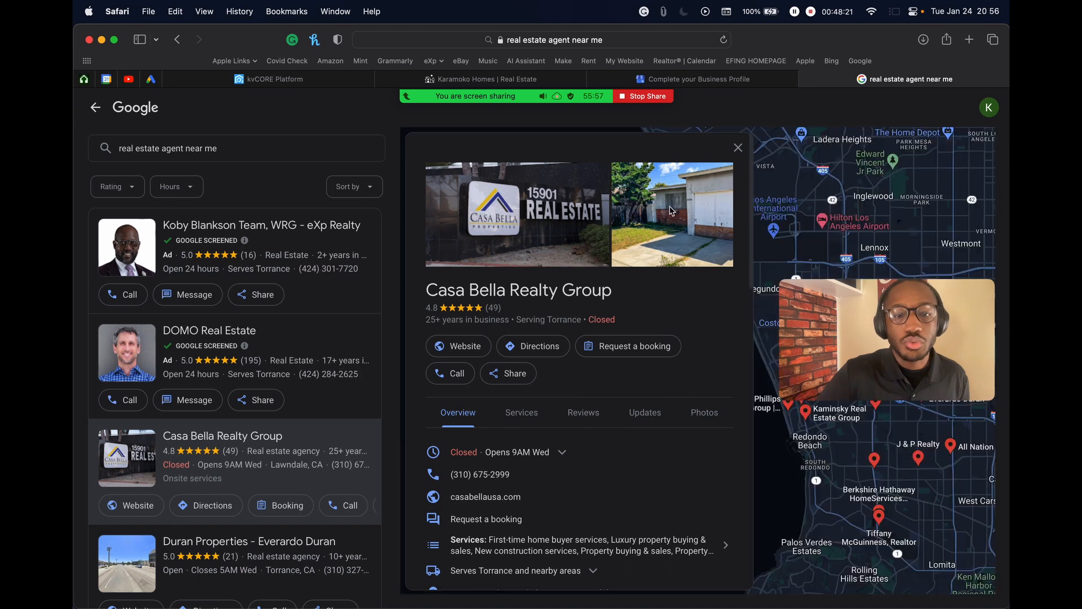
pyautogui.hscroll(5, 620, 220)
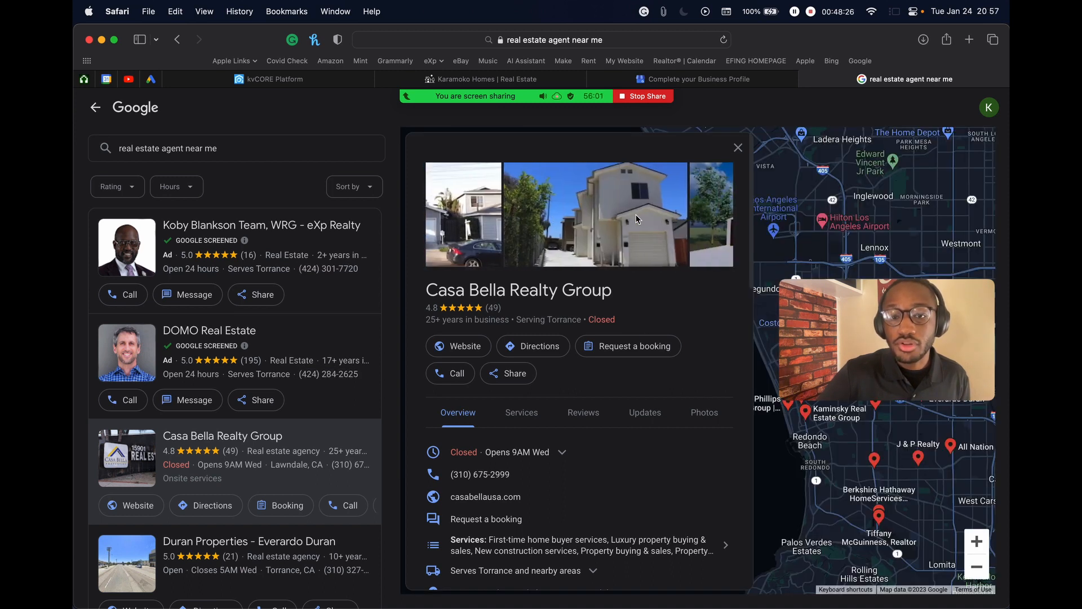
pyautogui.hscroll(4, 636, 219)
pyautogui.hscroll(-2, 636, 219)
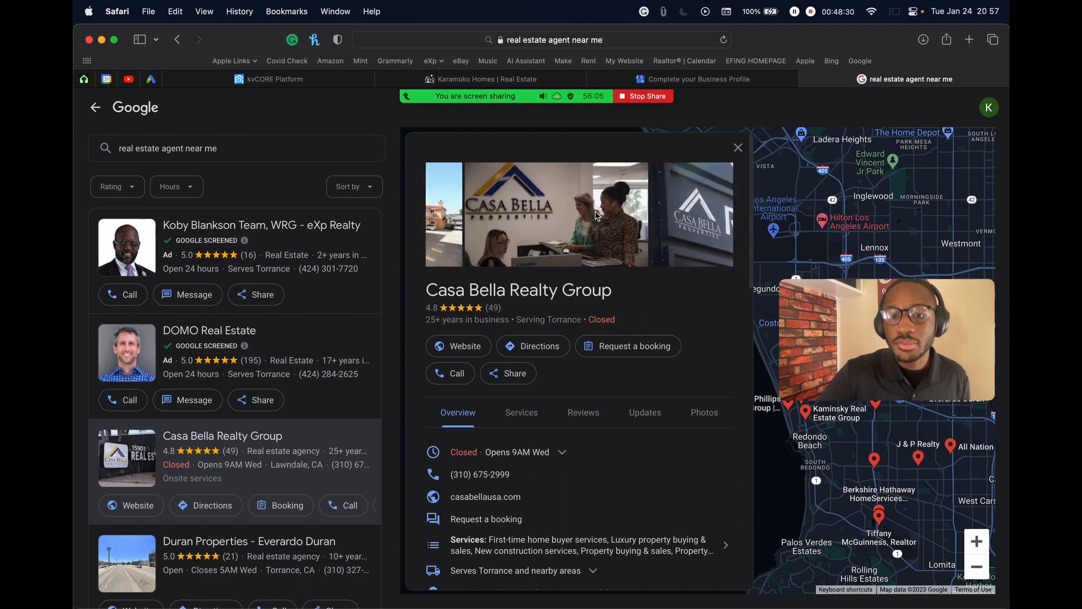
pyautogui.hscroll(2, 612, 222)
pyautogui.hscroll(6, 614, 224)
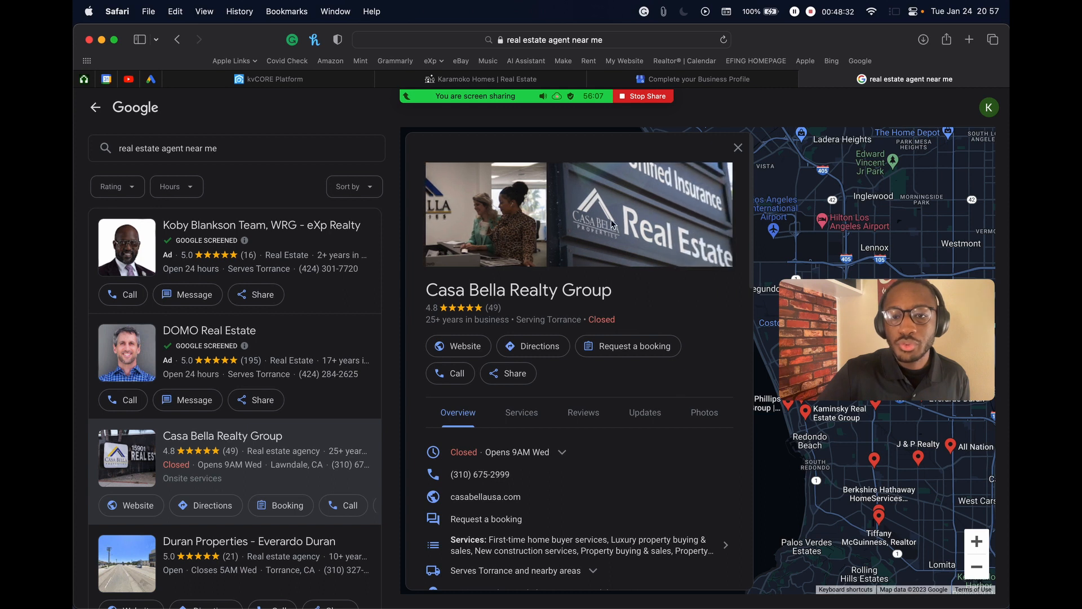
pyautogui.hscroll(8, 611, 223)
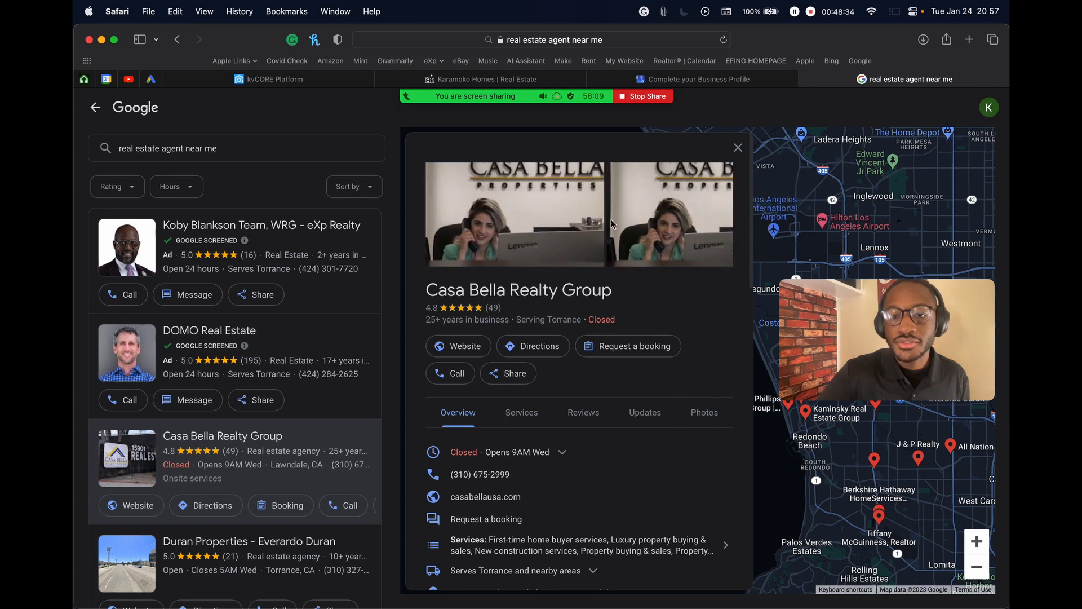
pyautogui.hscroll(10, 611, 224)
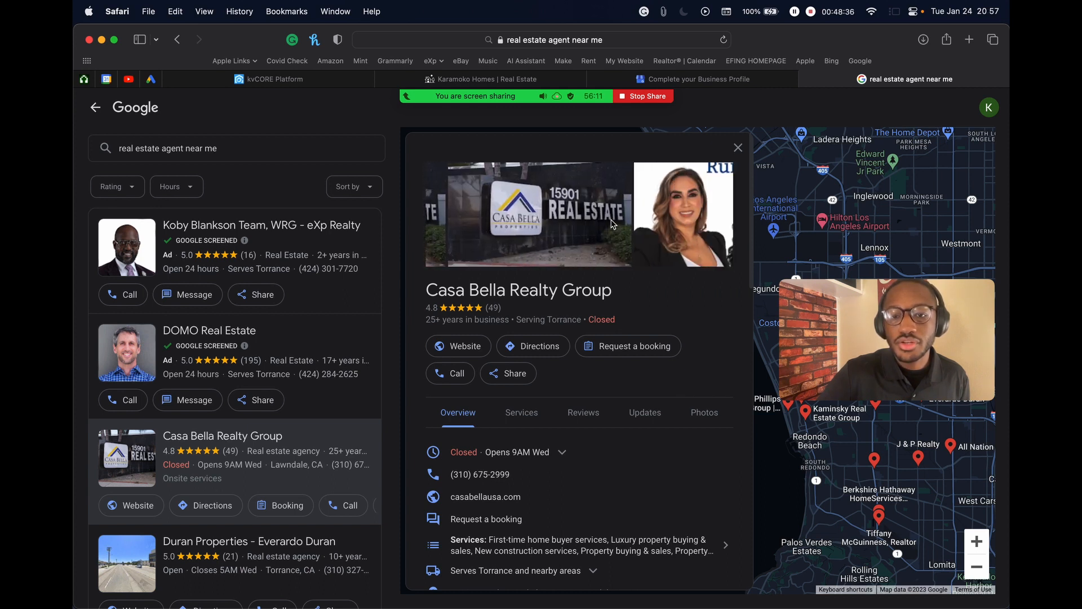
pyautogui.hscroll(4, 613, 224)
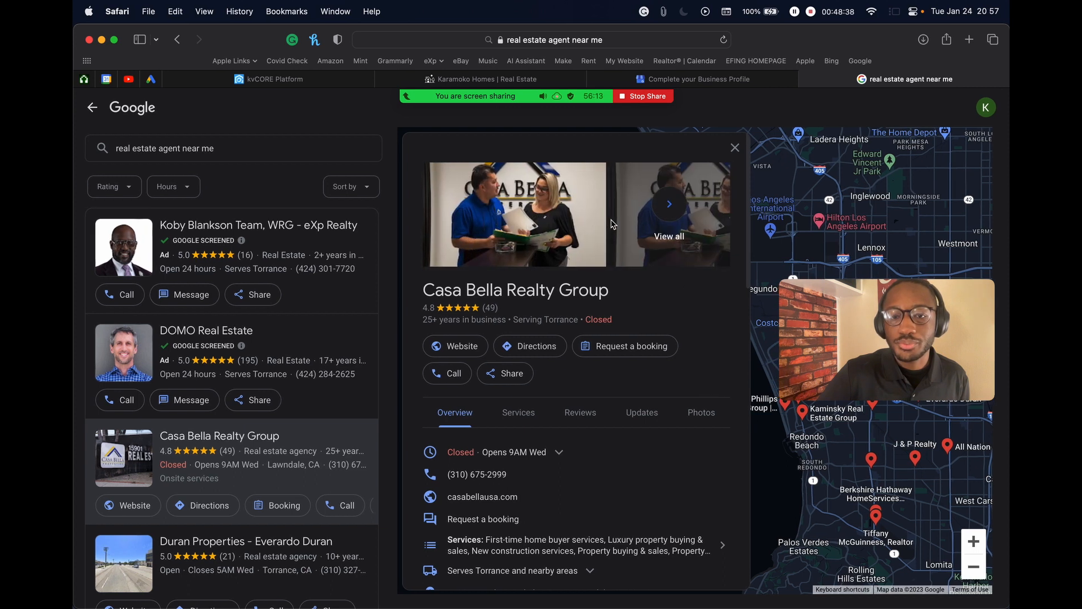
# Scroll the listing to its contact details and 4.8-star summary from 49 reviews.
pyautogui.scroll(-3, 618, 269)
pyautogui.scroll(-2, 617, 268)
pyautogui.scroll(2, 618, 264)
pyautogui.scroll(-2, 587, 265)
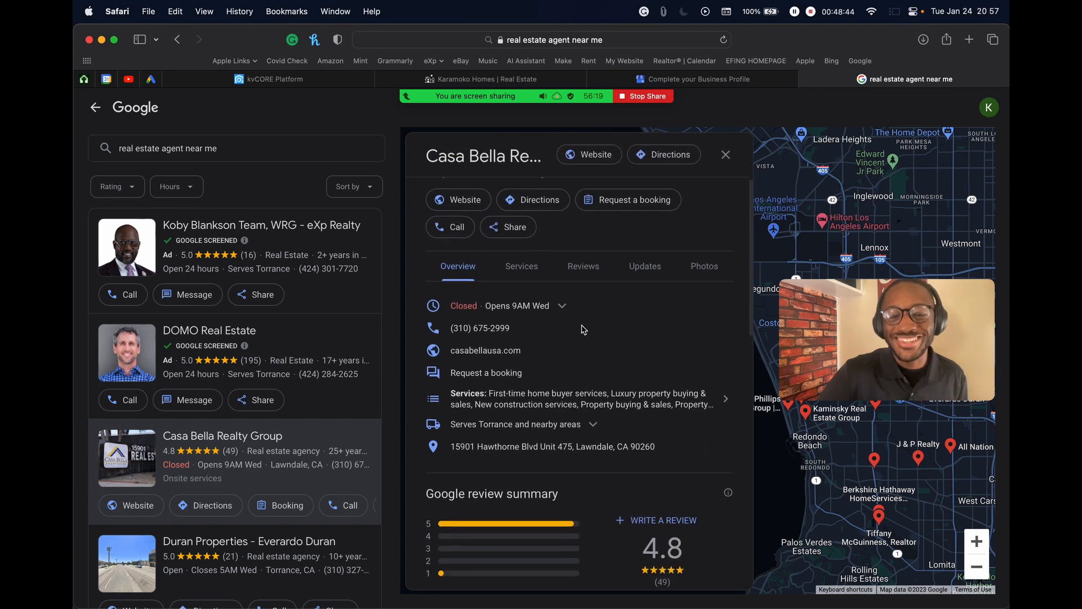
pyautogui.scroll(3, 583, 330)
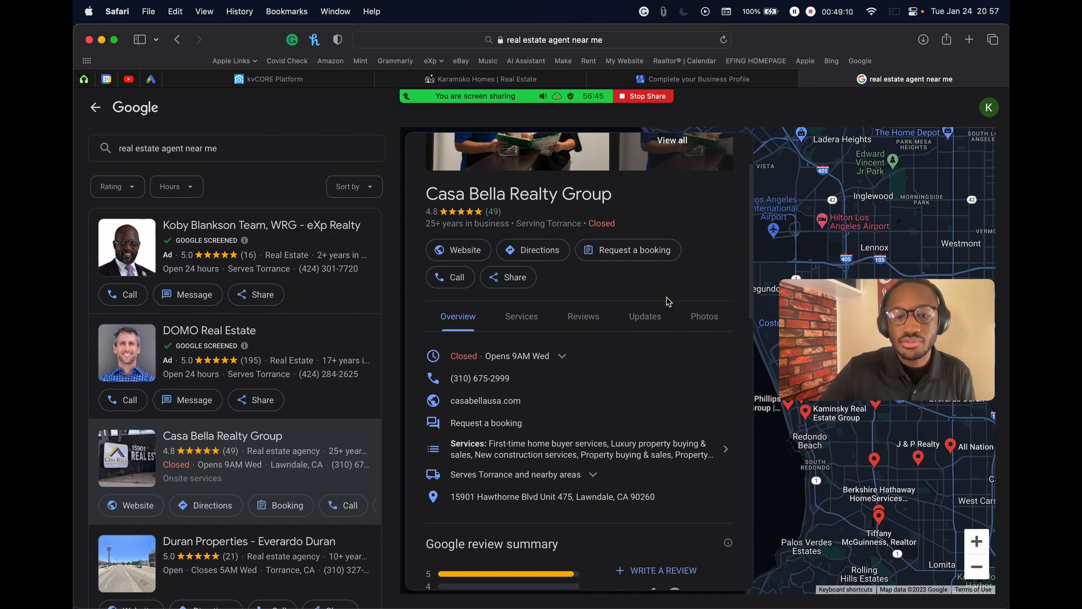
pyautogui.scroll(-3, 668, 301)
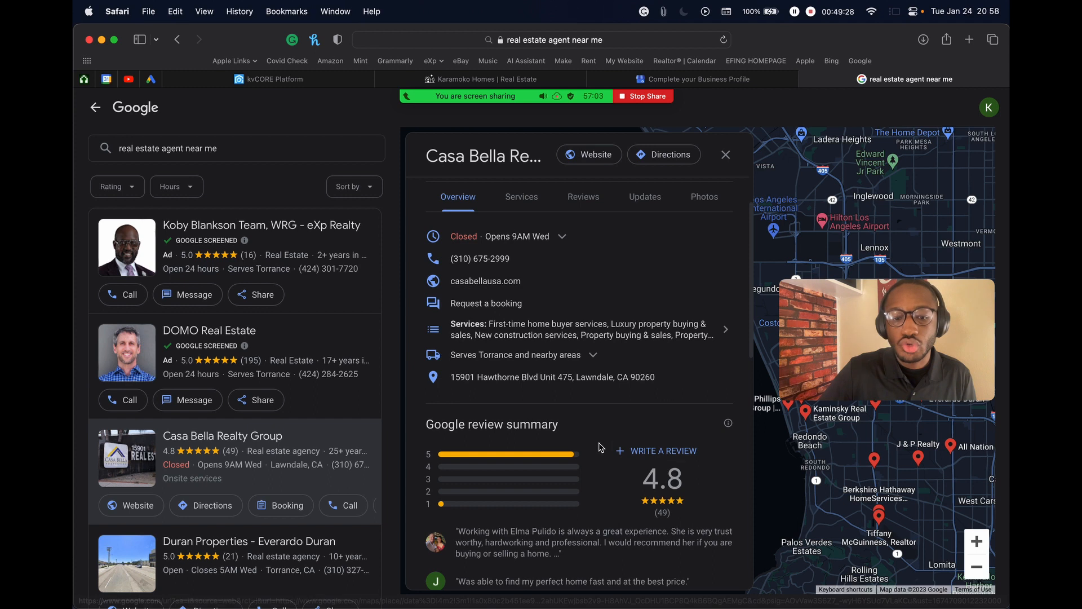
pyautogui.scroll(-1, 600, 443)
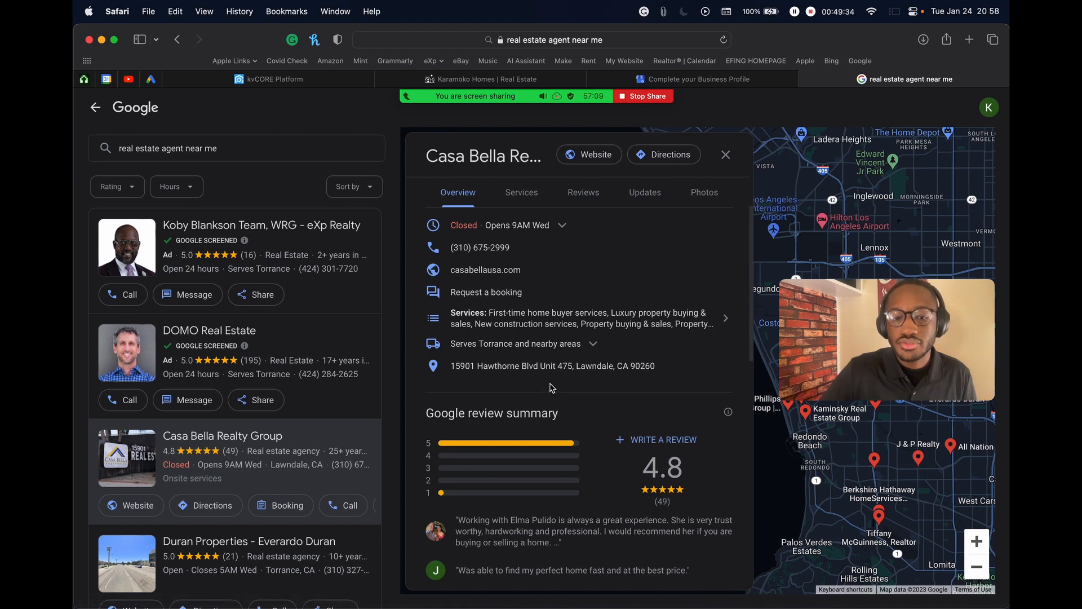
pyautogui.scroll(-5, 550, 386)
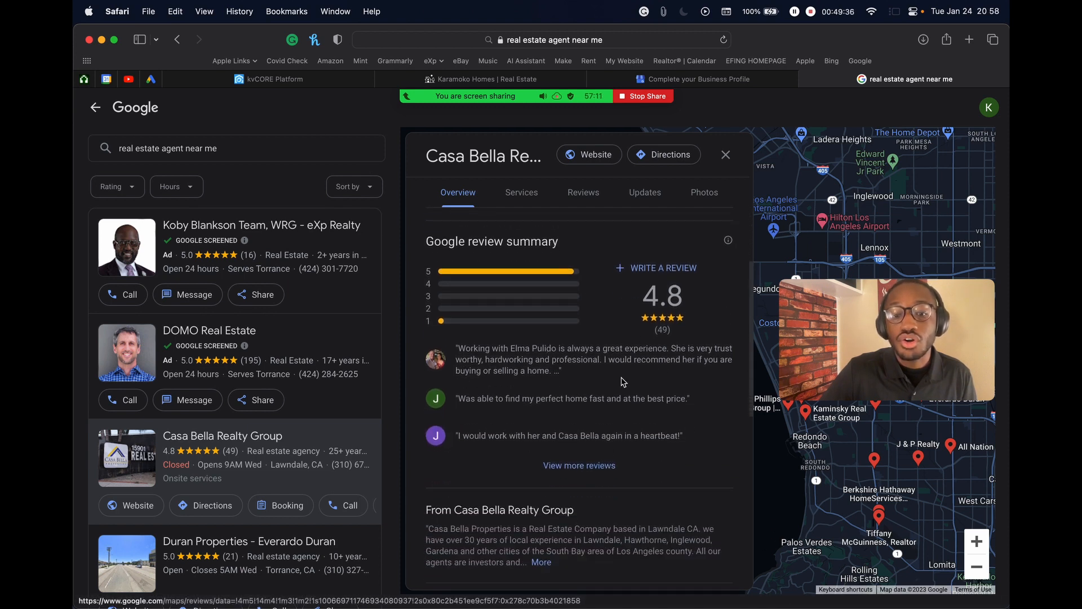
# Scroll through Casa Bella's reviews down to its description, service options and web results.
pyautogui.scroll(-3, 620, 372)
pyautogui.scroll(2, 631, 395)
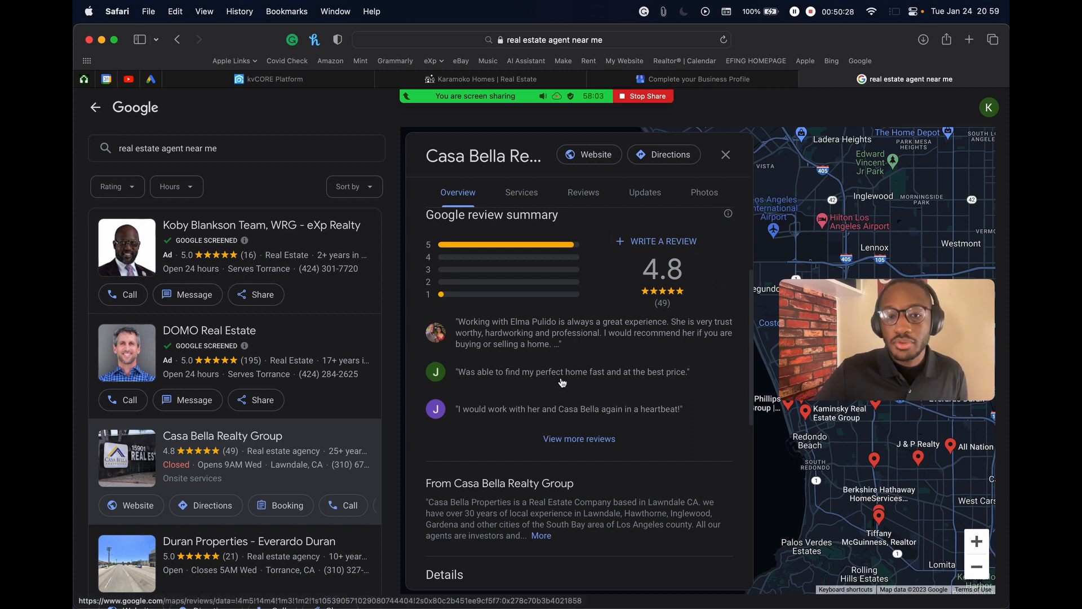
pyautogui.scroll(-2, 564, 271)
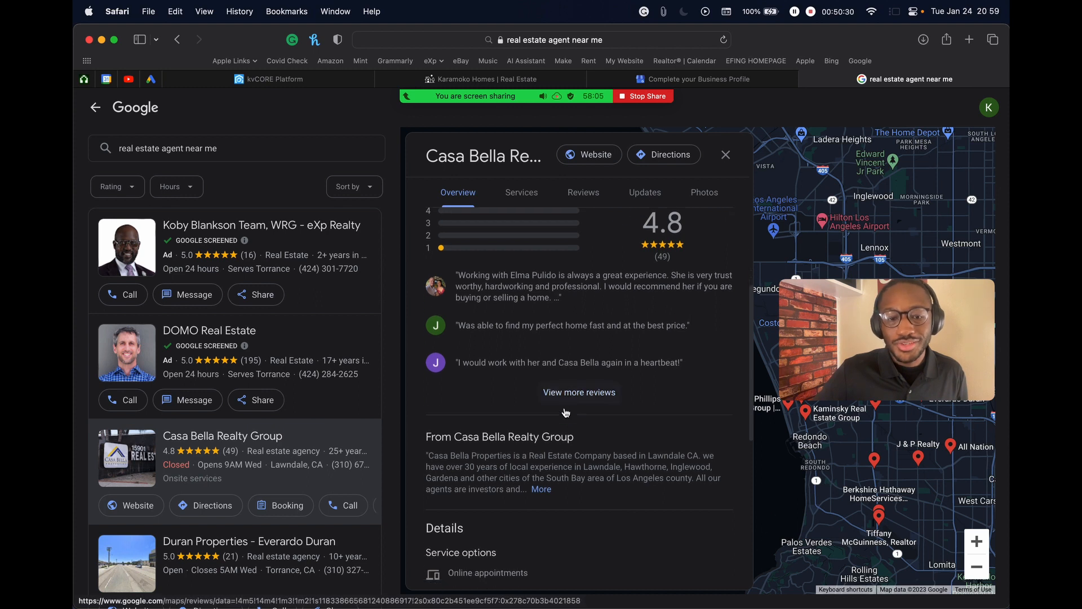
pyautogui.scroll(2, 490, 372)
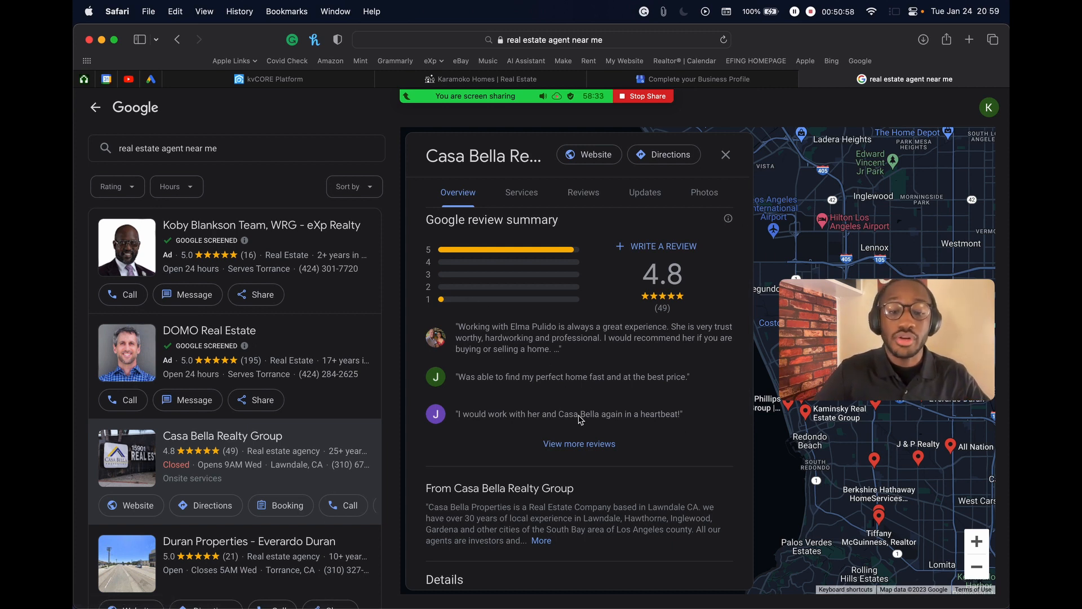
pyautogui.scroll(-5, 599, 383)
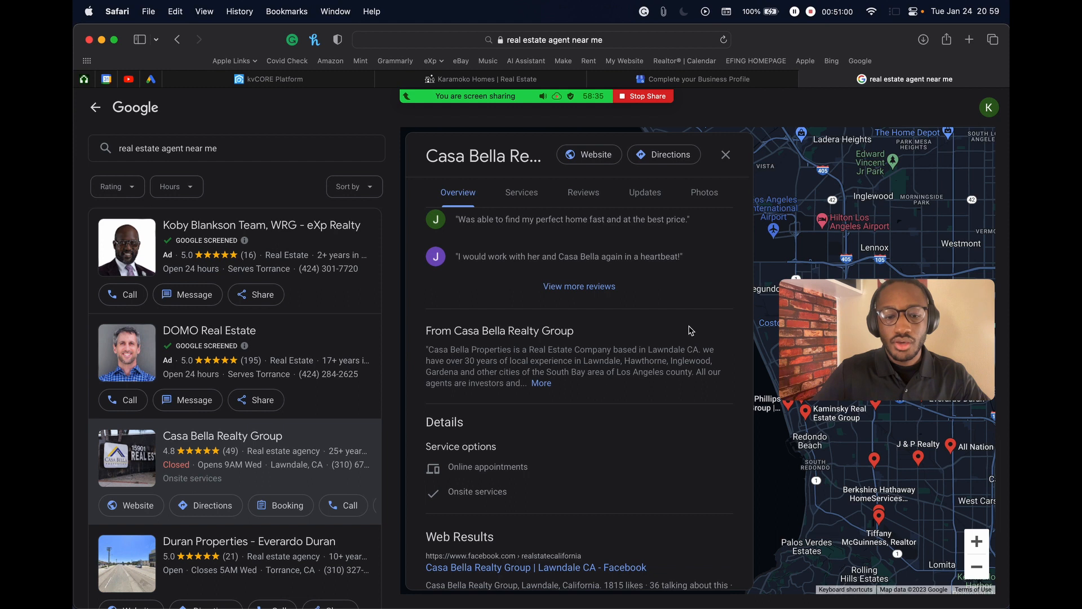
pyautogui.scroll(-2, 513, 356)
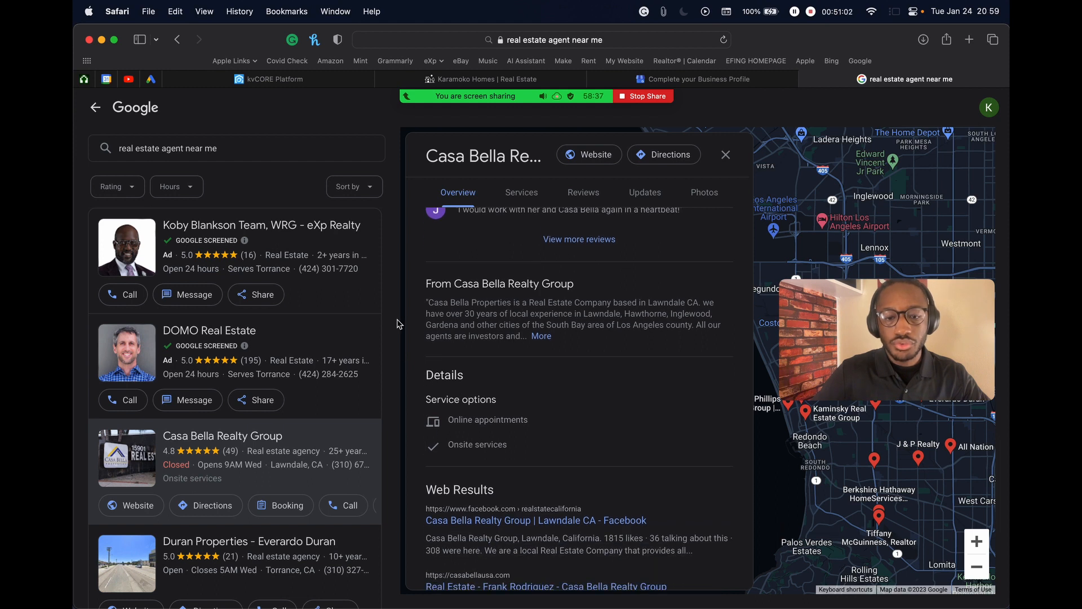
# Expand Casa Bella's full company description and highlight parts of its text.
pyautogui.click(540, 336)
pyautogui.scroll(-1, 560, 346)
pyautogui.moveTo(532, 352); pyautogui.dragTo(463, 289)
pyautogui.click(464, 290)
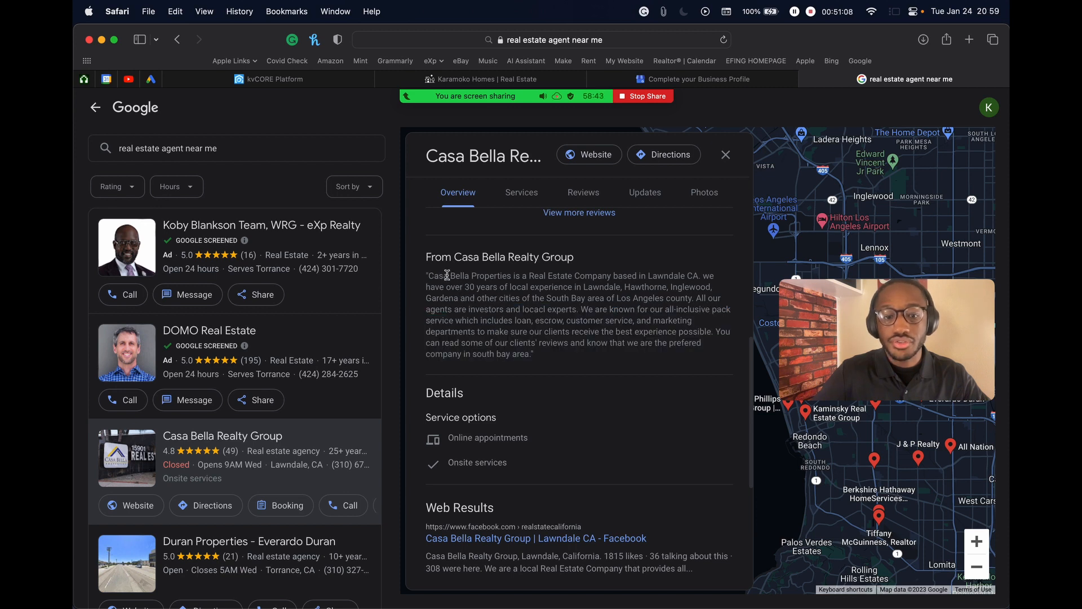
pyautogui.moveTo(445, 283); pyautogui.dragTo(586, 283)
pyautogui.click(519, 308)
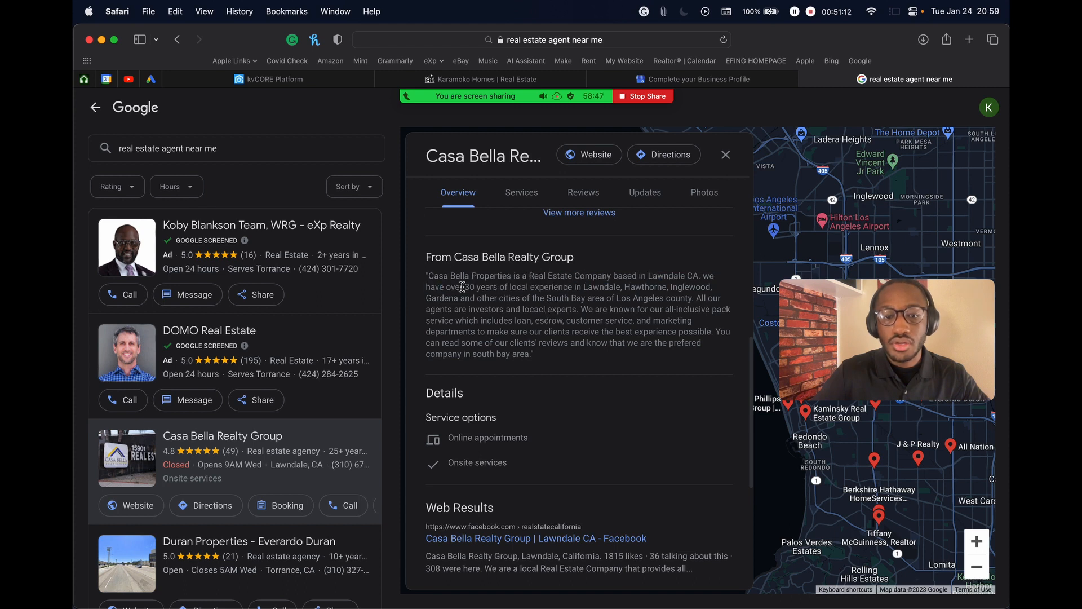
# Point out the words 'Lawndale' and '30' in the description.
pyautogui.doubleClick(679, 276)
pyautogui.click(700, 294)
pyautogui.doubleClick(480, 285)
pyautogui.click(613, 286)
pyautogui.click(648, 285)
pyautogui.click(636, 288)
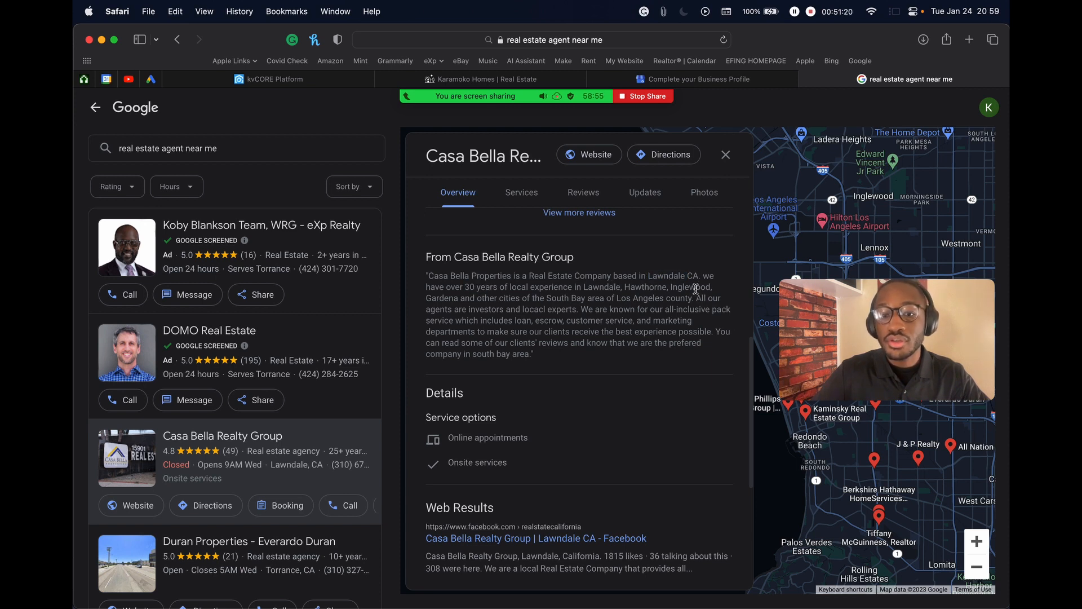
pyautogui.click(698, 291)
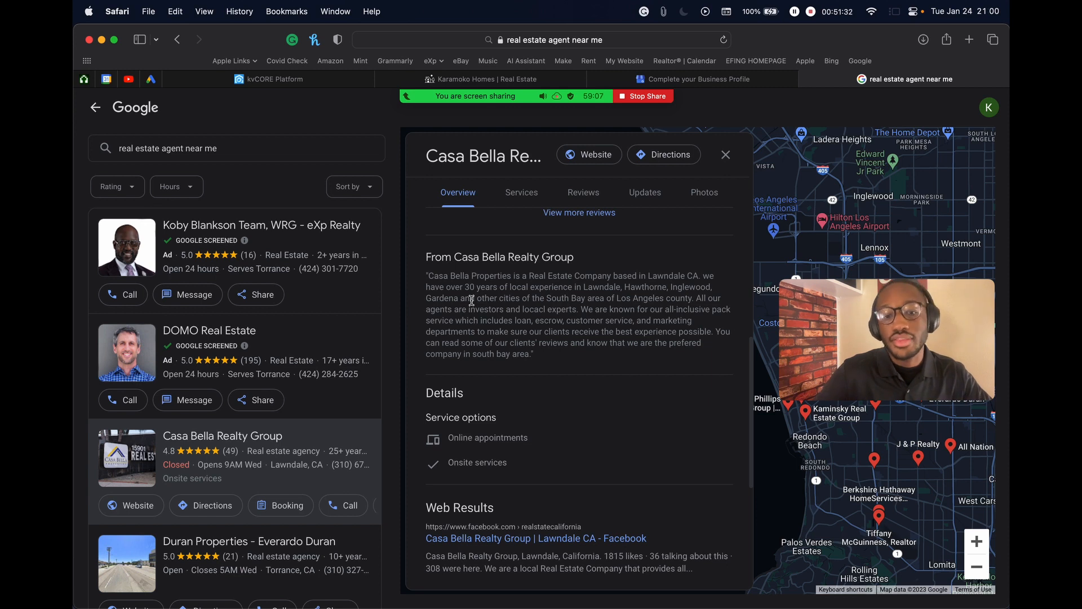
# Scroll down to Casa Bella's Web Results and Latest Updates, then back up to the top.
pyautogui.scroll(-5, 472, 300)
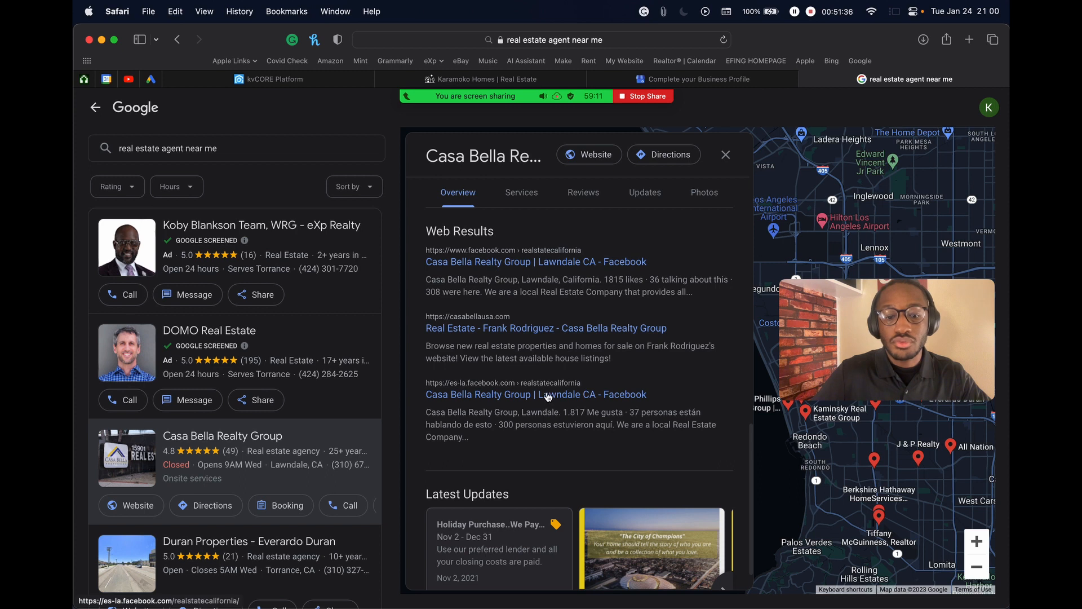
pyautogui.scroll(-1, 543, 375)
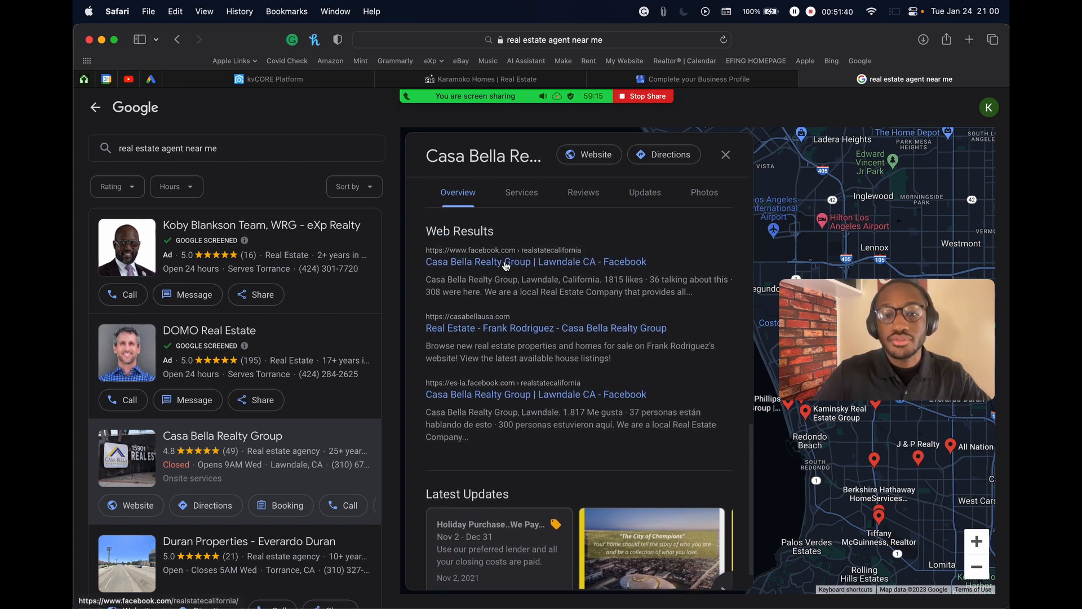
pyautogui.scroll(-3, 576, 310)
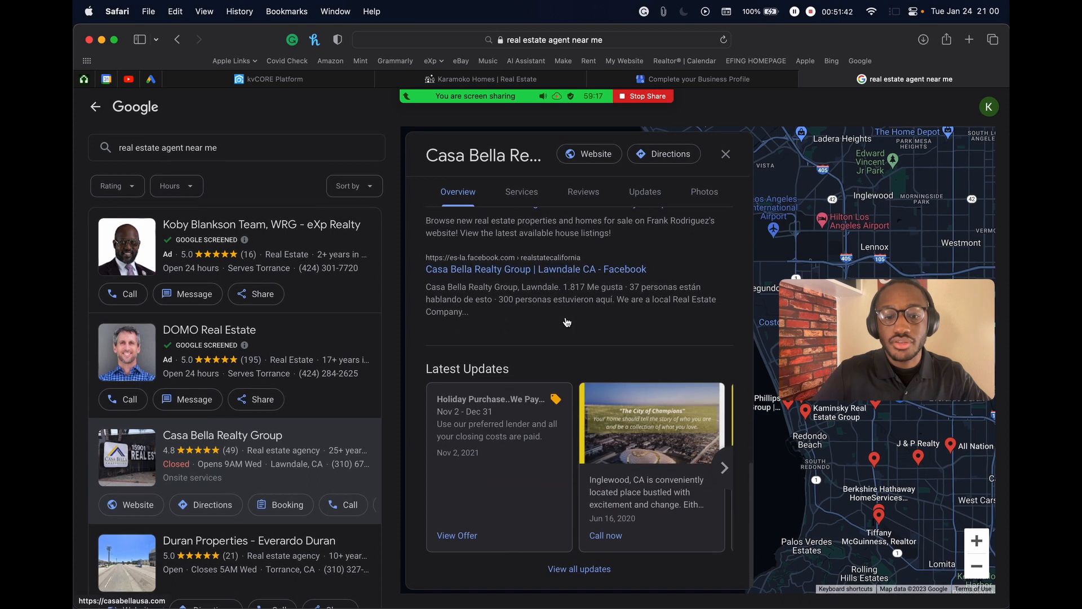
pyautogui.scroll(6, 583, 348)
pyautogui.scroll(5, 583, 348)
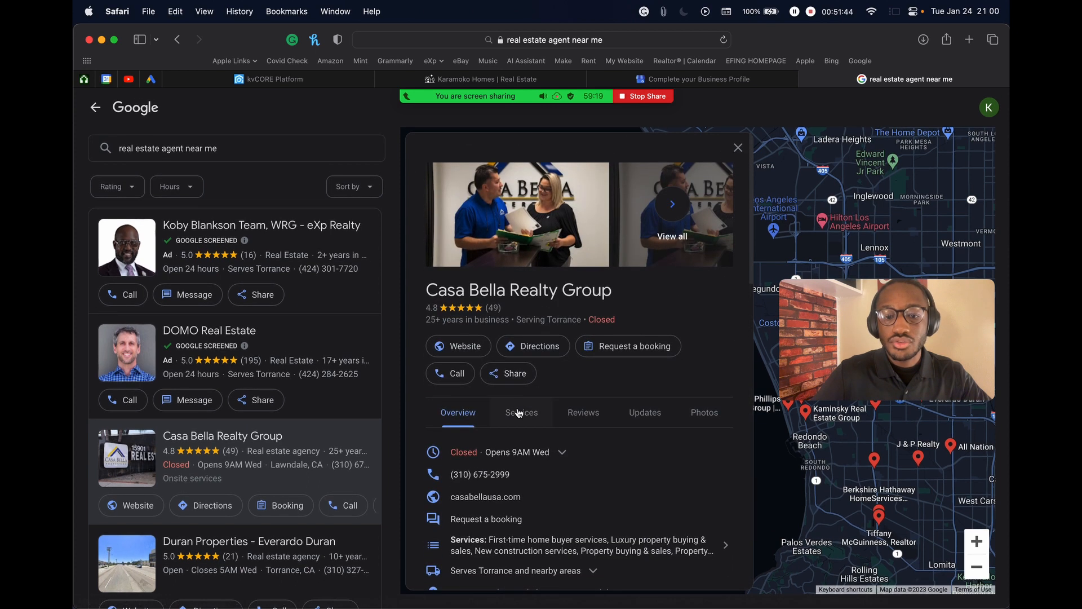
pyautogui.click(518, 417)
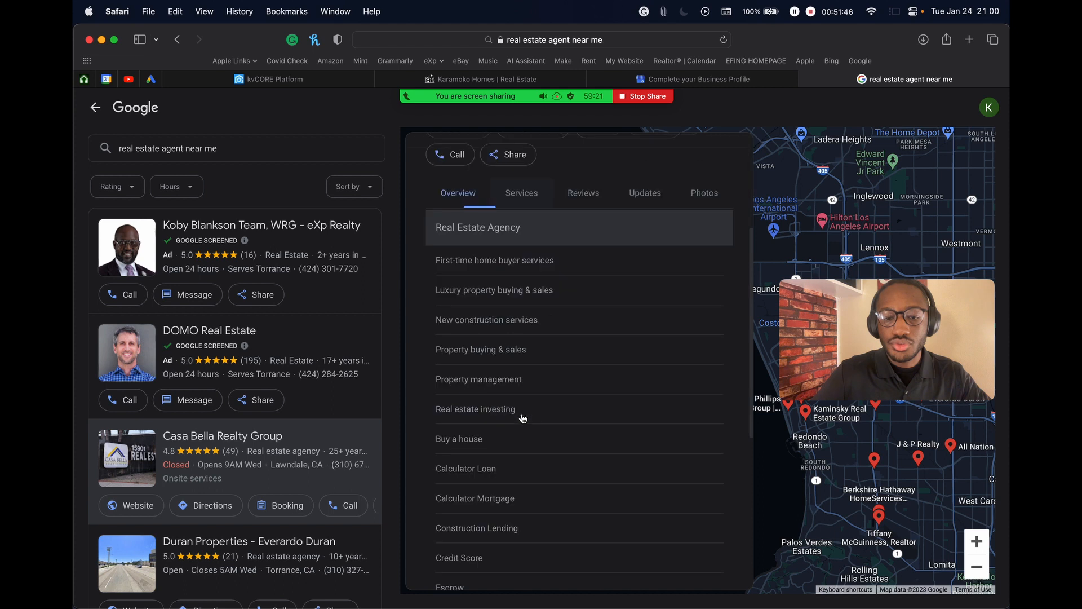
pyautogui.scroll(-3, 510, 439)
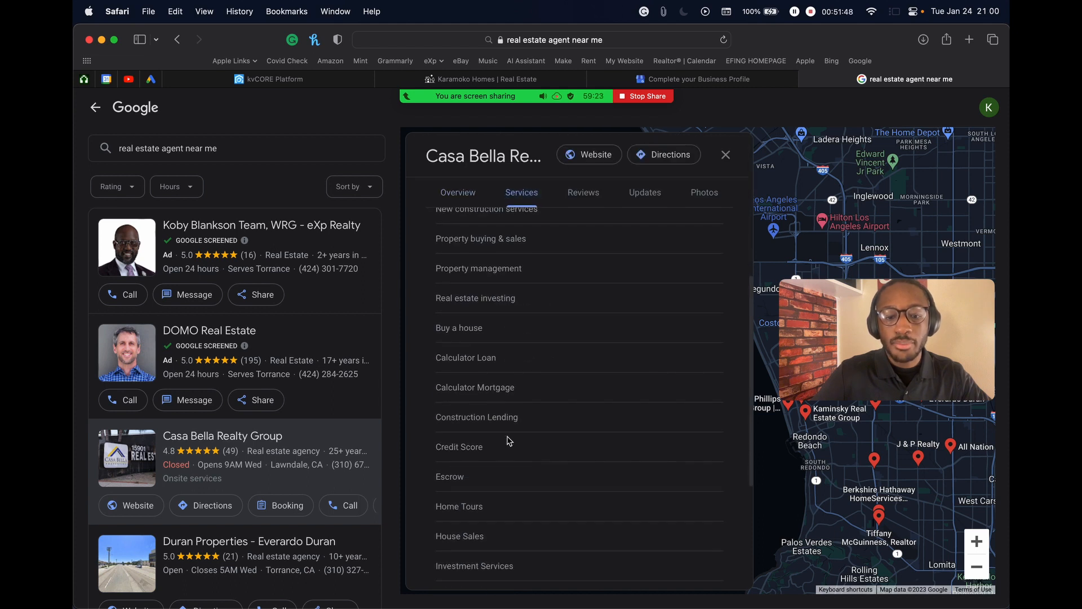
pyautogui.scroll(-6, 504, 396)
pyautogui.scroll(8, 506, 396)
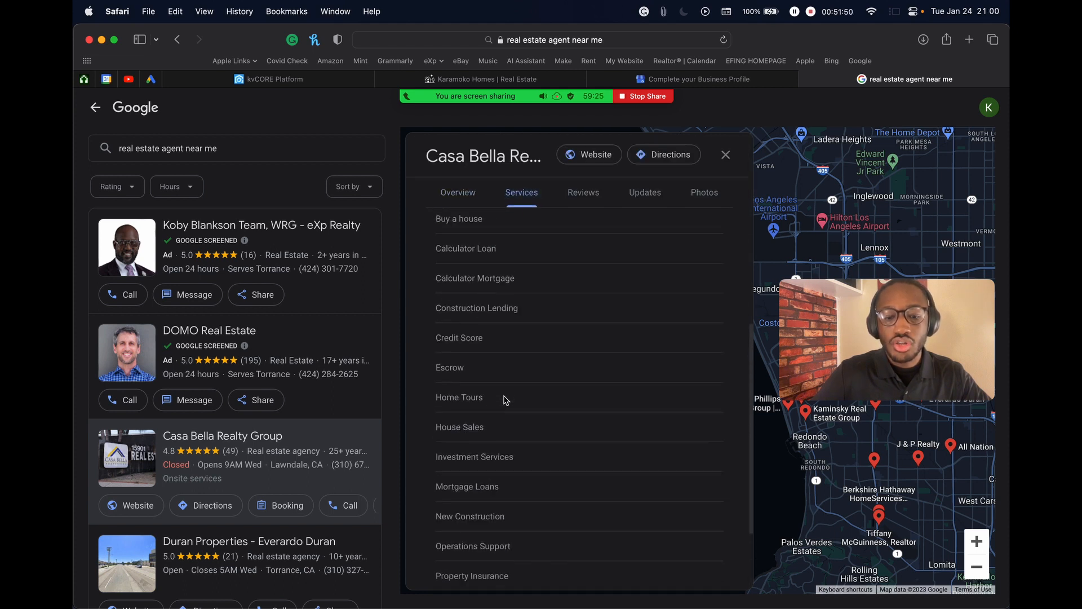
pyautogui.scroll(3, 507, 389)
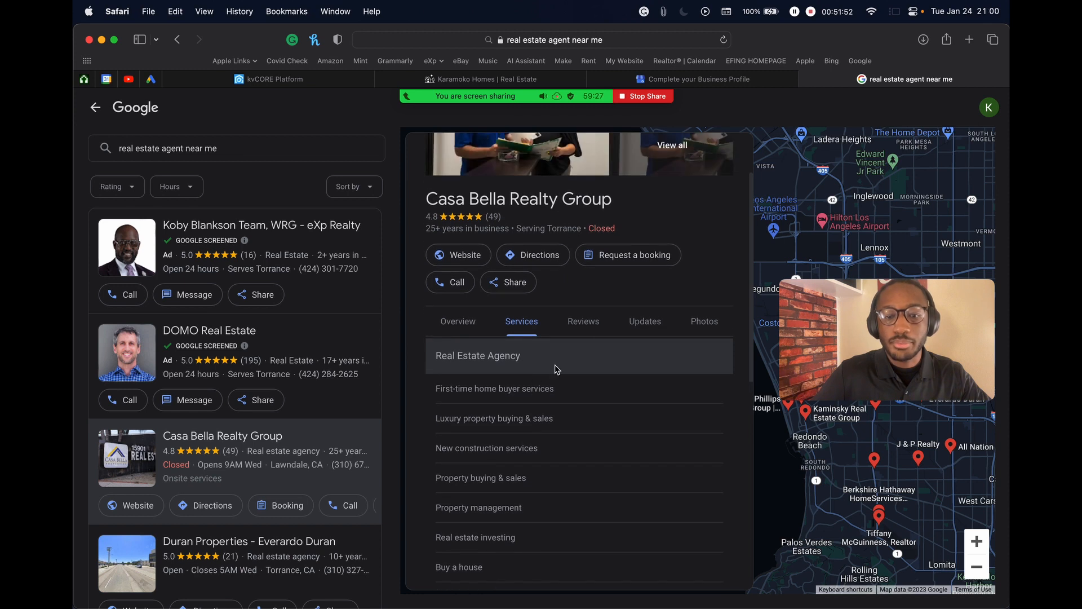
pyautogui.click(591, 331)
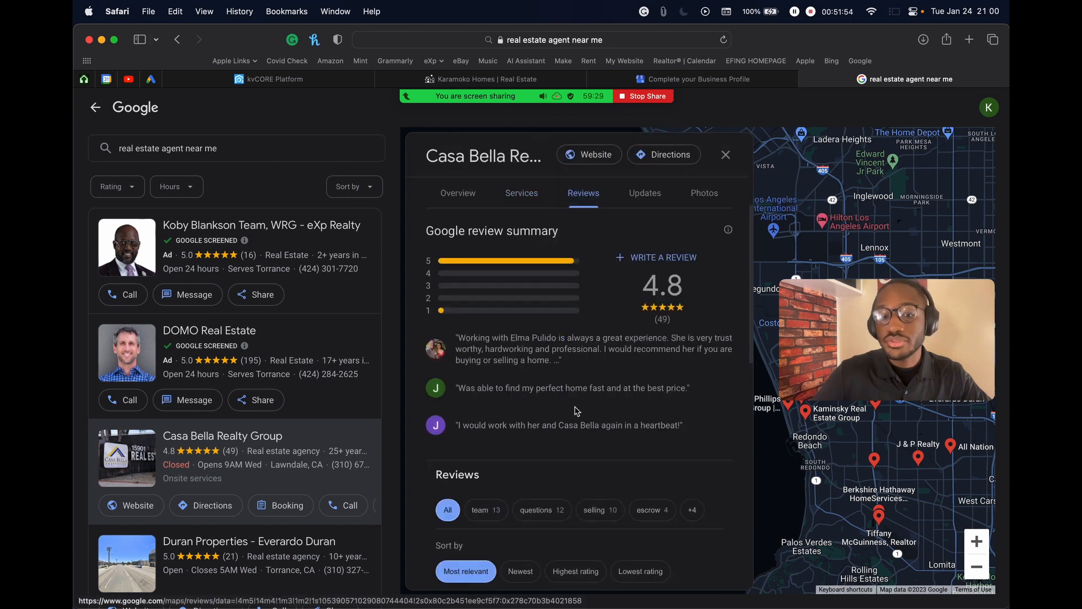
# Filter Casa Bella's reviews by questions, team, selling, escrow and communication.
pyautogui.scroll(-4, 603, 293)
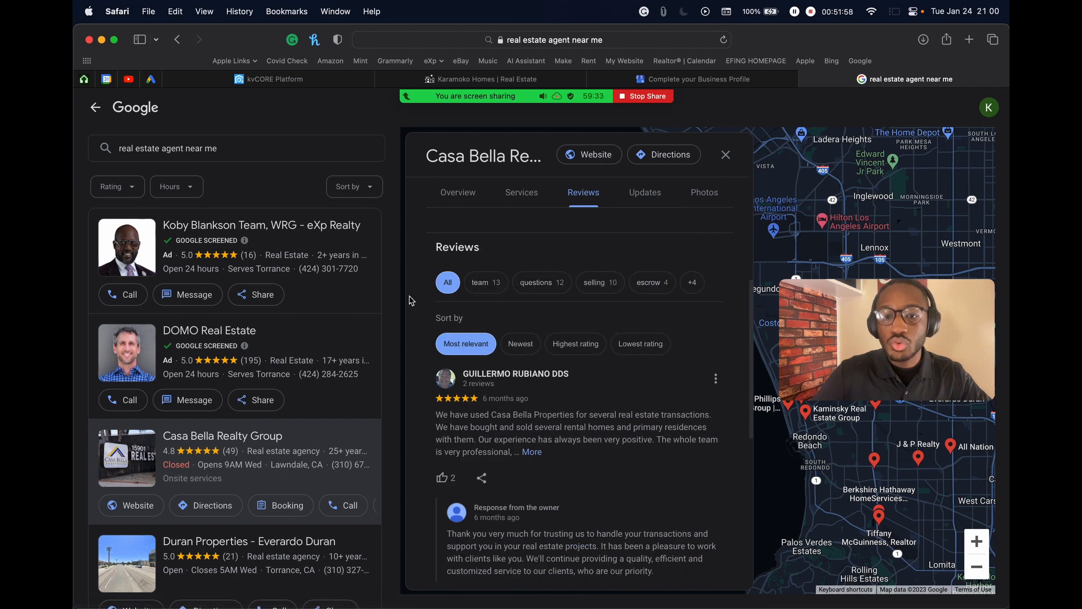
pyautogui.click(538, 283)
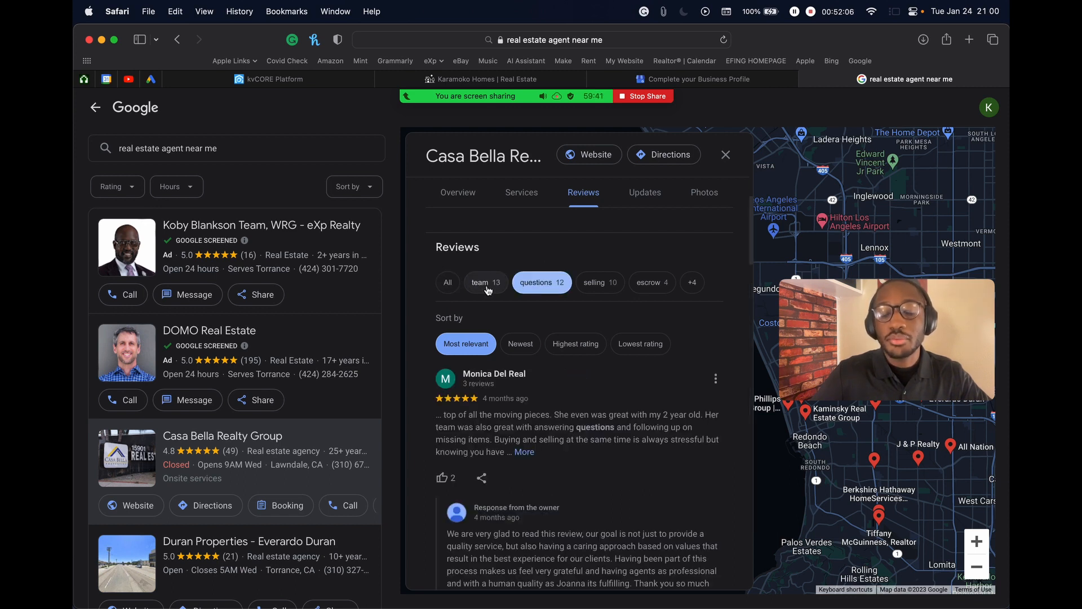
pyautogui.click(486, 288)
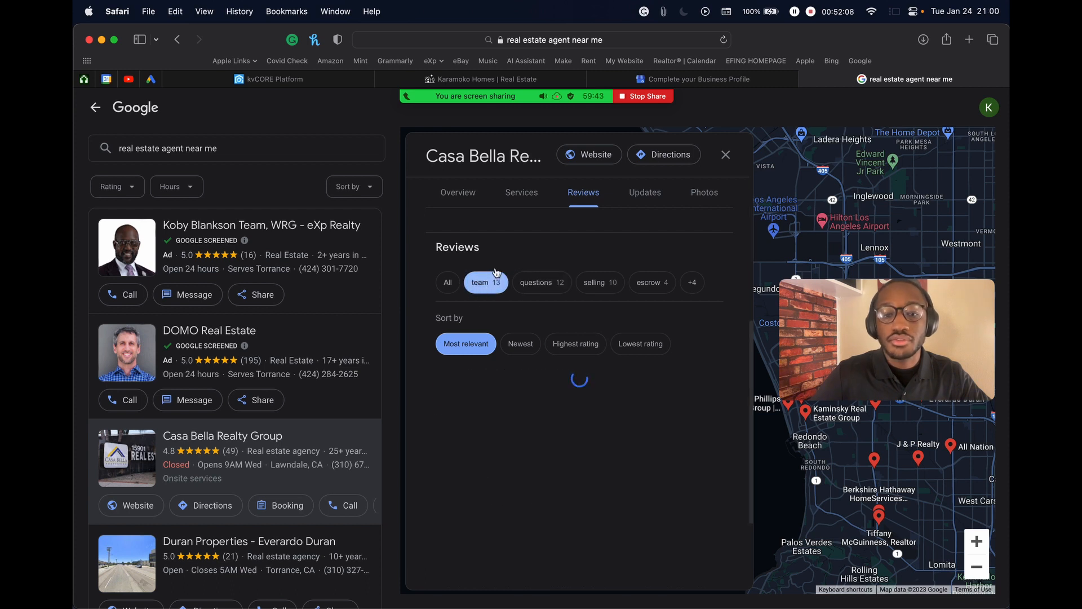
pyautogui.click(598, 285)
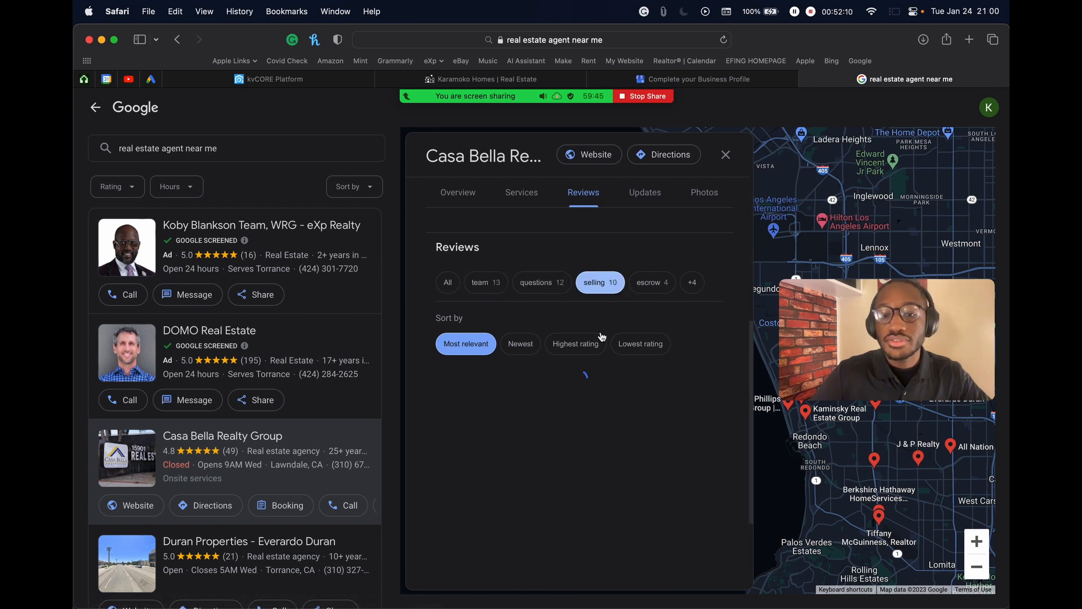
pyautogui.click(651, 283)
pyautogui.click(527, 313)
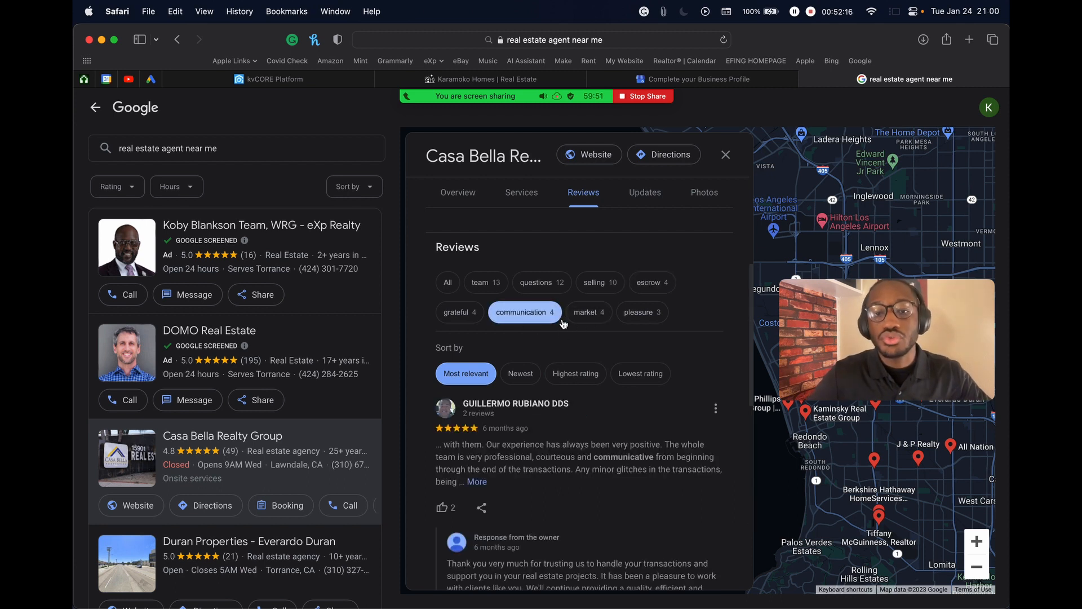
# Return to the top of the panel and show the business's recent update posts.
pyautogui.scroll(-2, 563, 324)
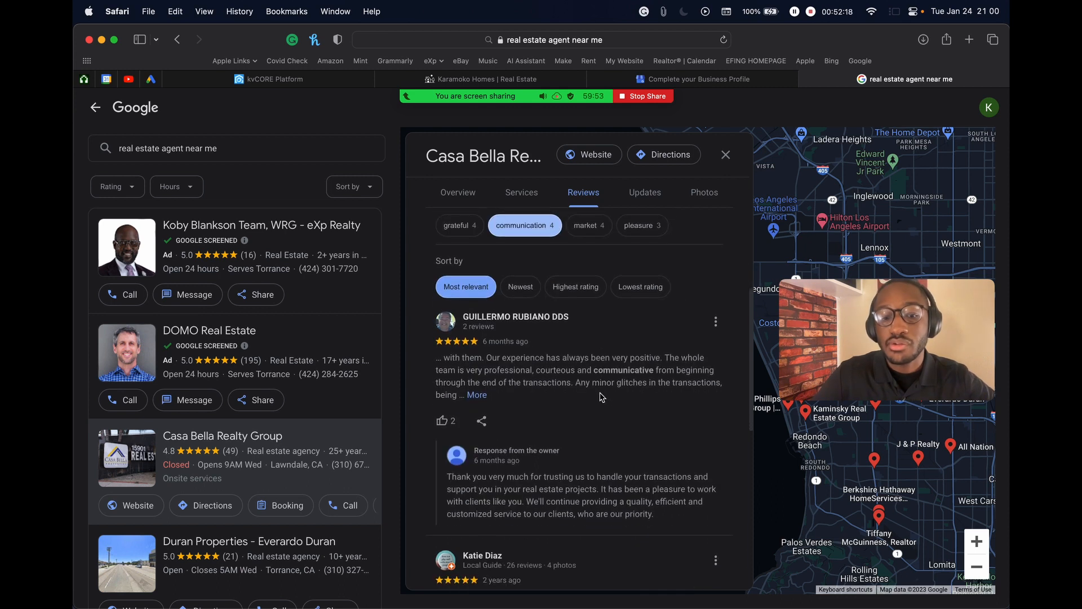
pyautogui.scroll(3, 625, 332)
pyautogui.scroll(3, 625, 333)
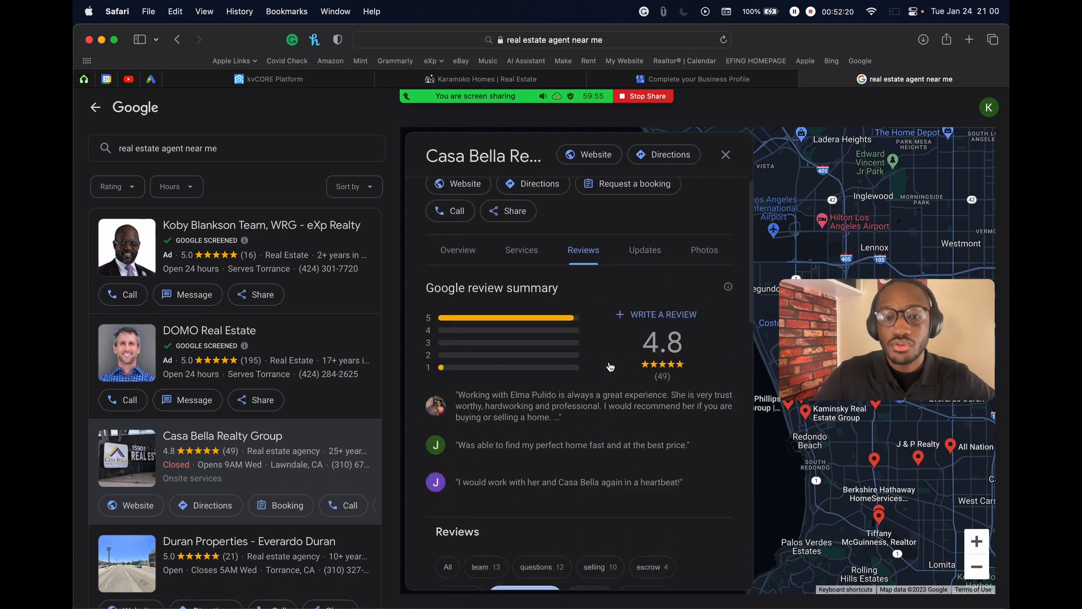
pyautogui.scroll(-1, 586, 496)
pyautogui.scroll(1, 595, 424)
pyautogui.scroll(-4, 595, 424)
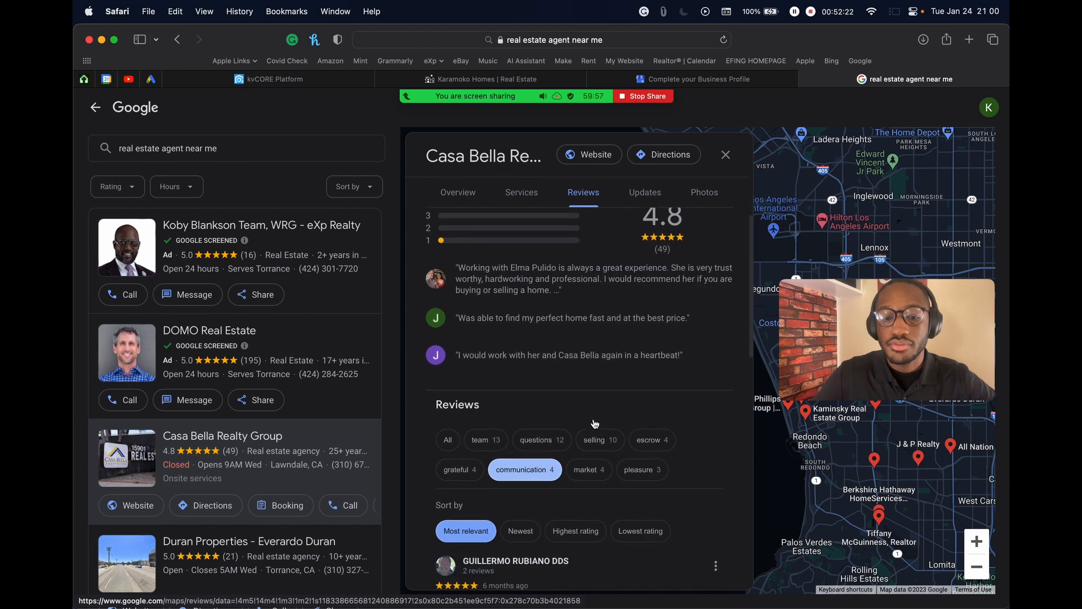
pyautogui.scroll(6, 631, 372)
pyautogui.click(652, 334)
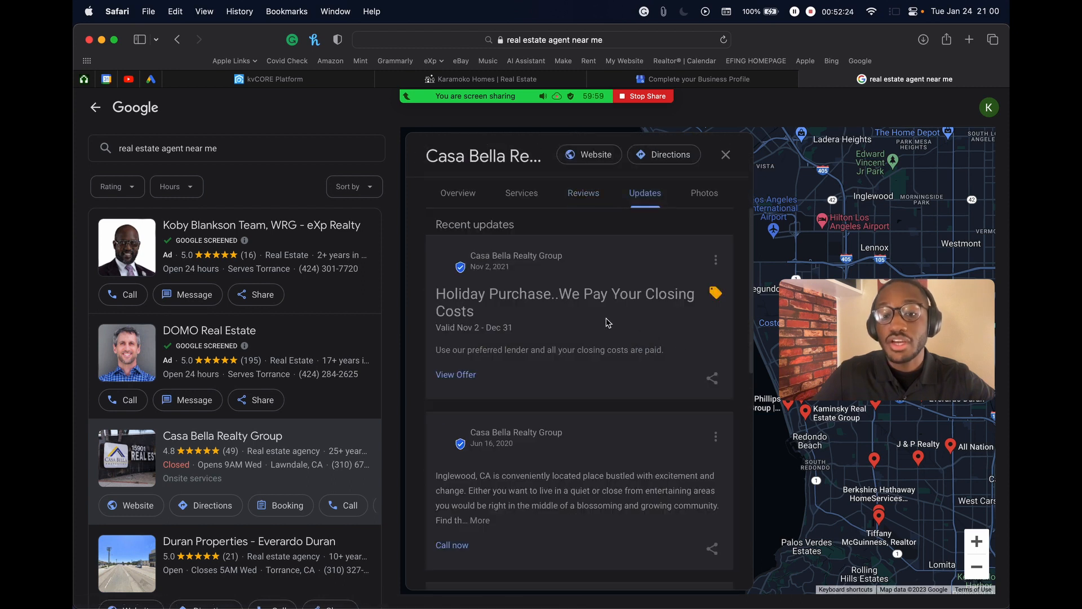
pyautogui.scroll(-1, 655, 330)
pyautogui.scroll(1, 656, 329)
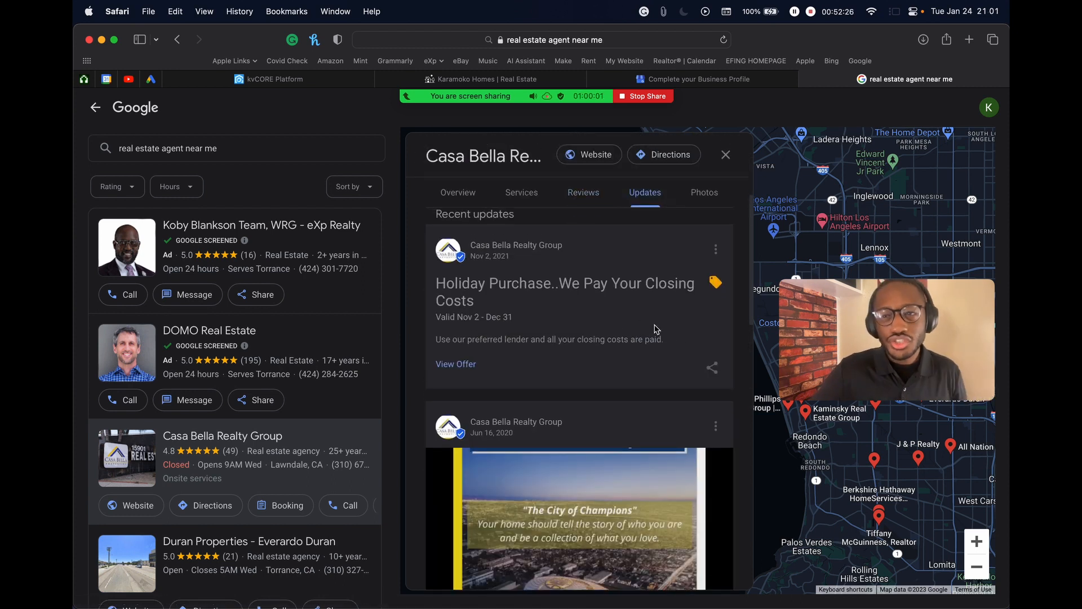
pyautogui.scroll(-1, 542, 319)
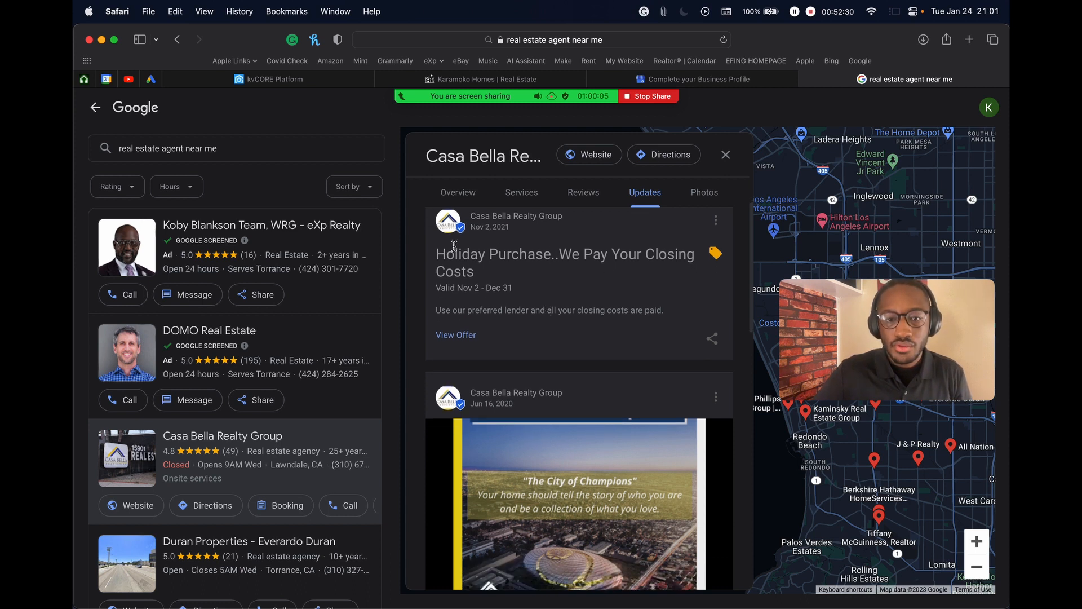
pyautogui.scroll(1, 455, 246)
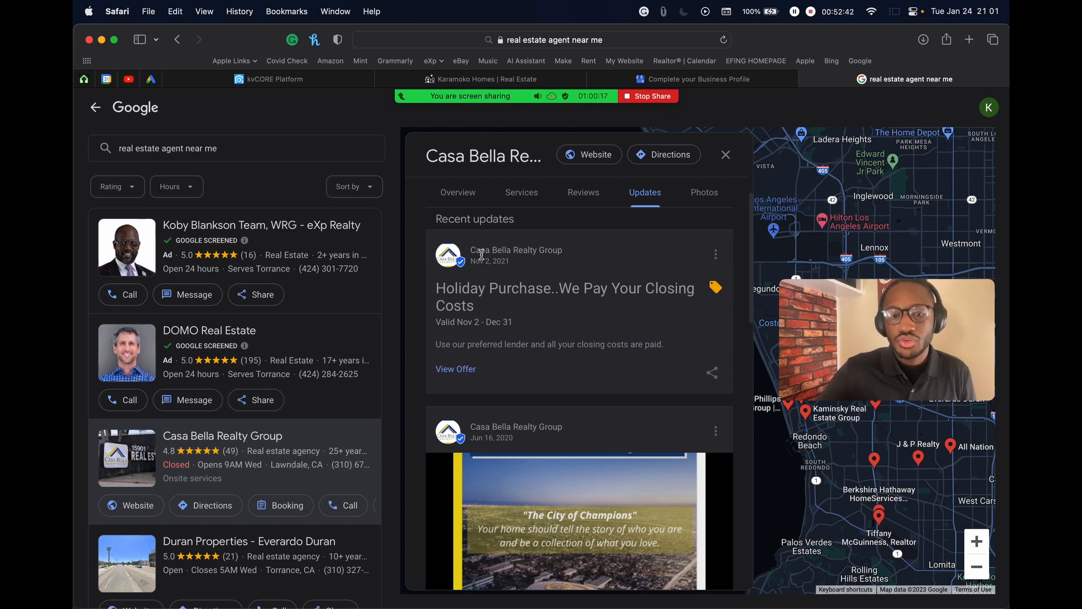
pyautogui.scroll(-1, 515, 335)
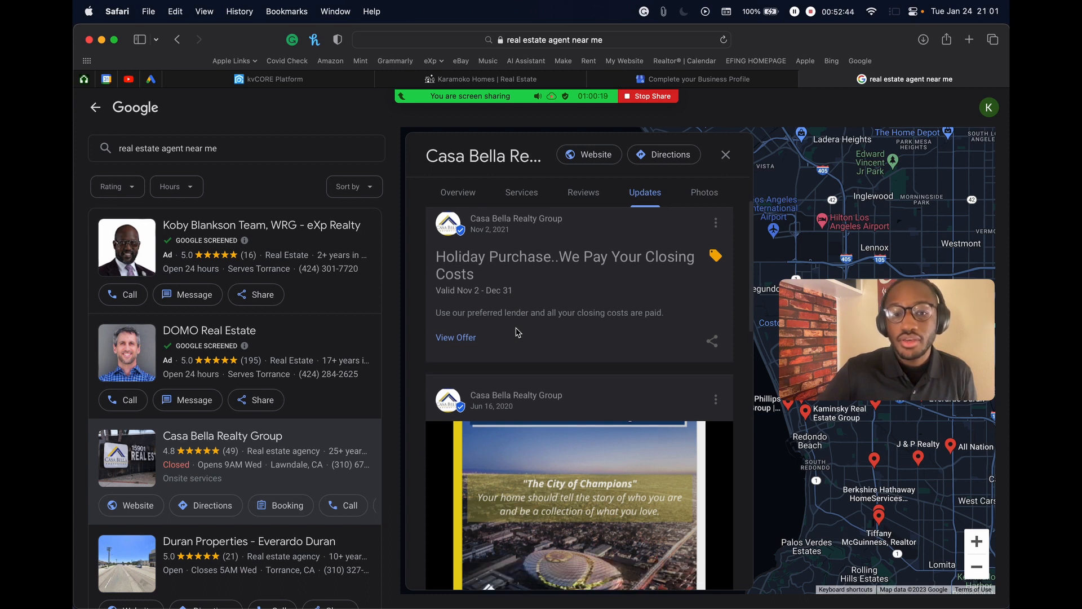
pyautogui.moveTo(446, 263); pyautogui.dragTo(471, 263)
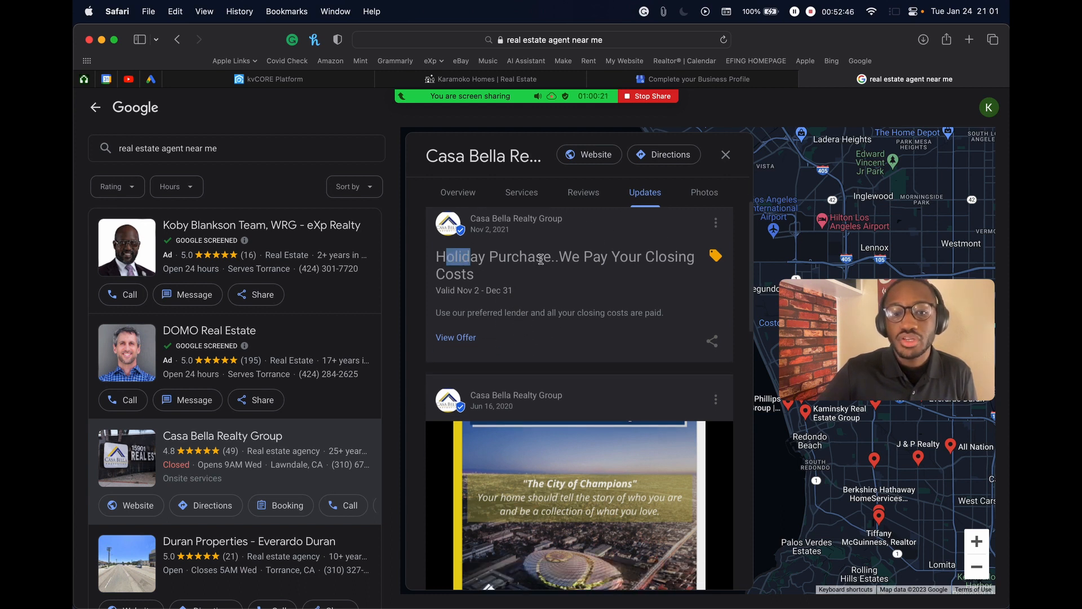
pyautogui.click(626, 259)
pyautogui.scroll(-3, 599, 341)
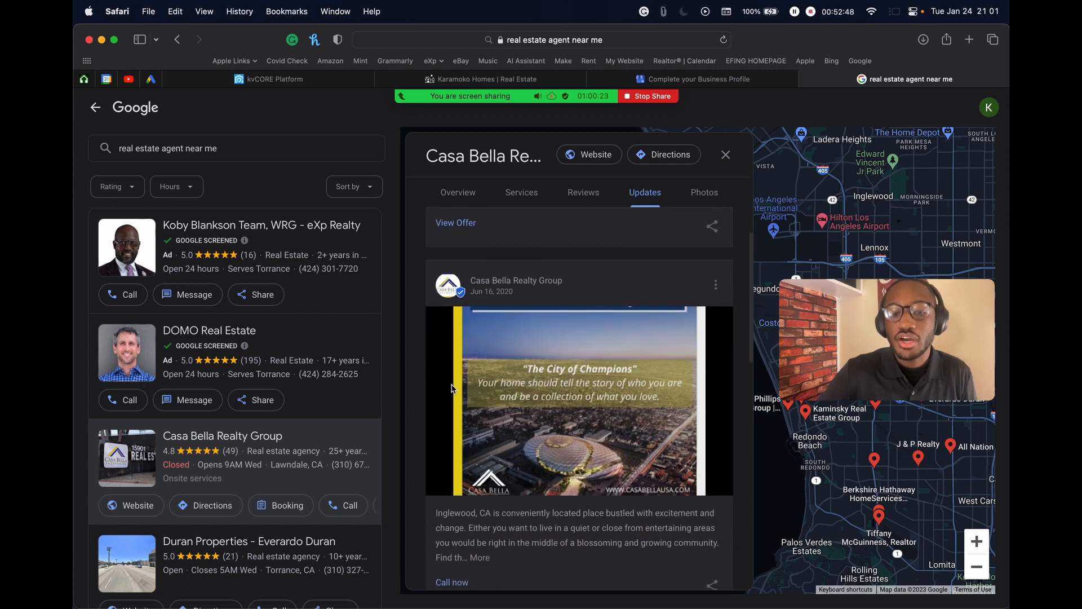
pyautogui.scroll(3, 599, 451)
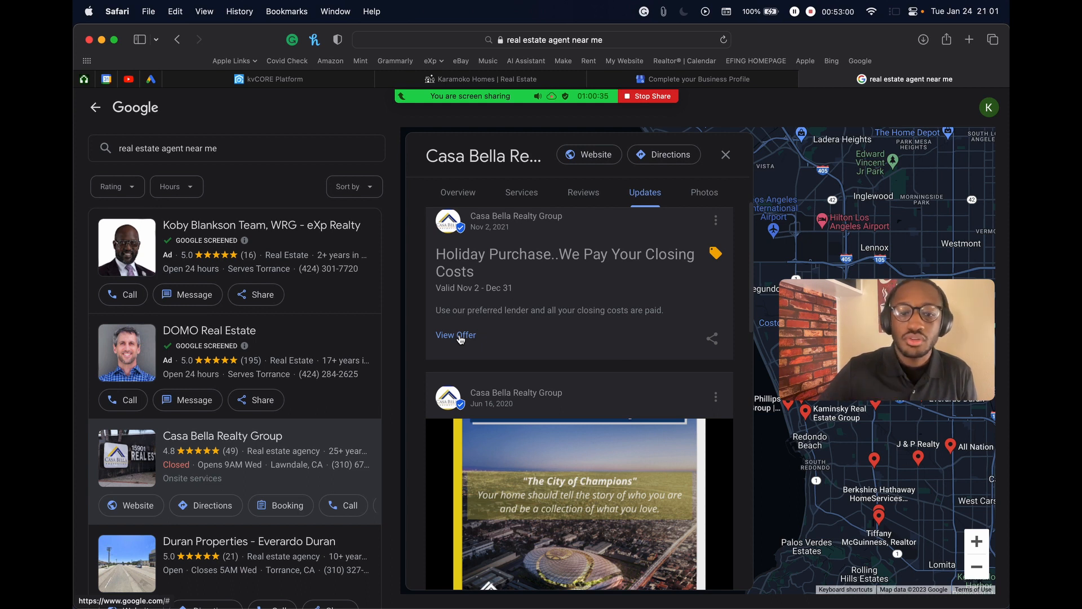
pyautogui.scroll(-8, 460, 338)
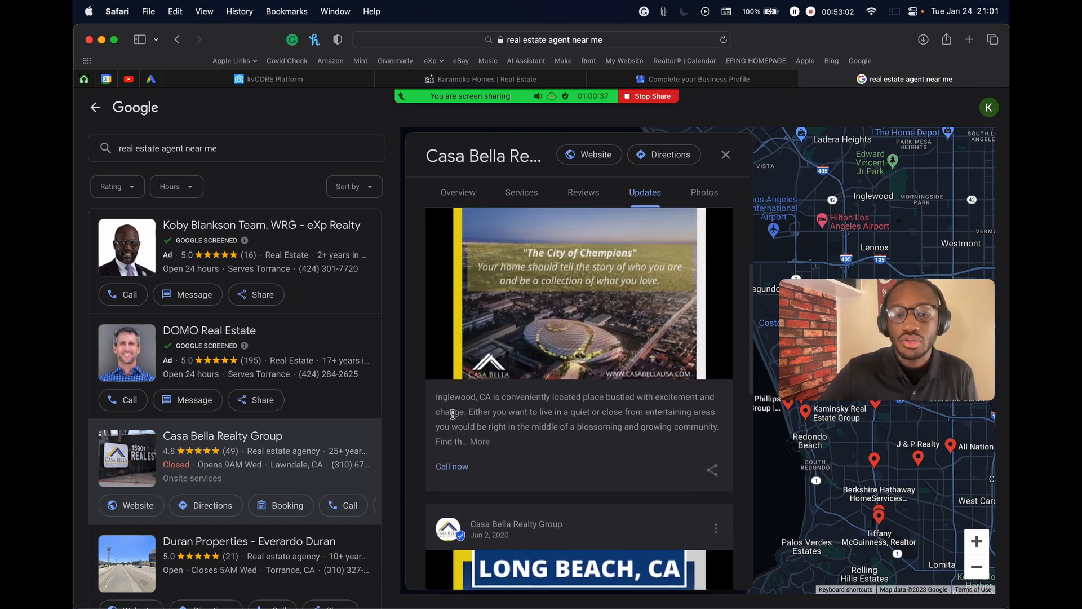
pyautogui.scroll(-9, 520, 479)
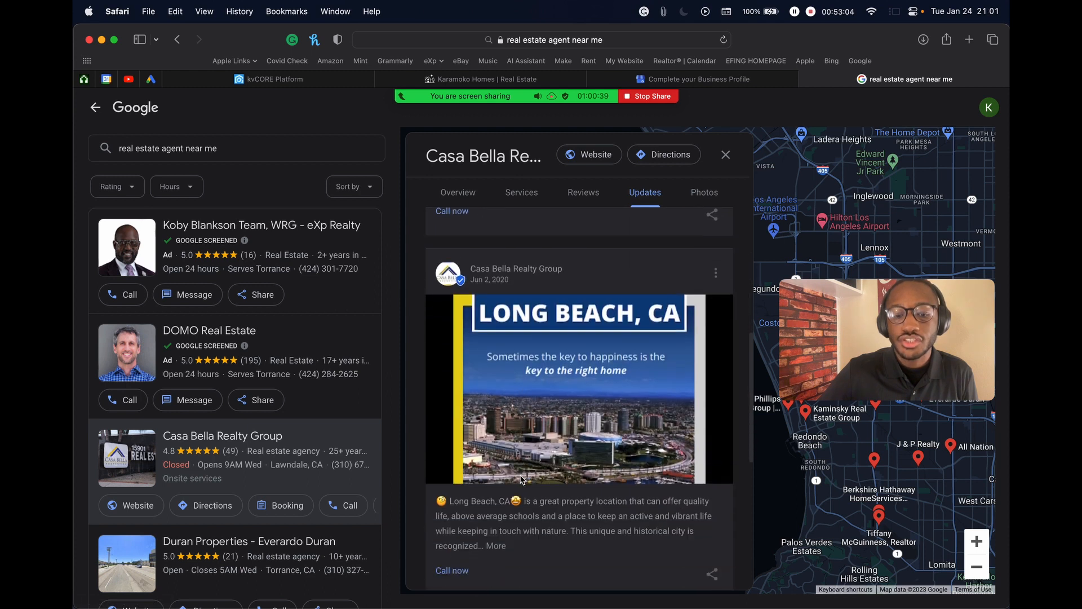
pyautogui.scroll(-2, 520, 479)
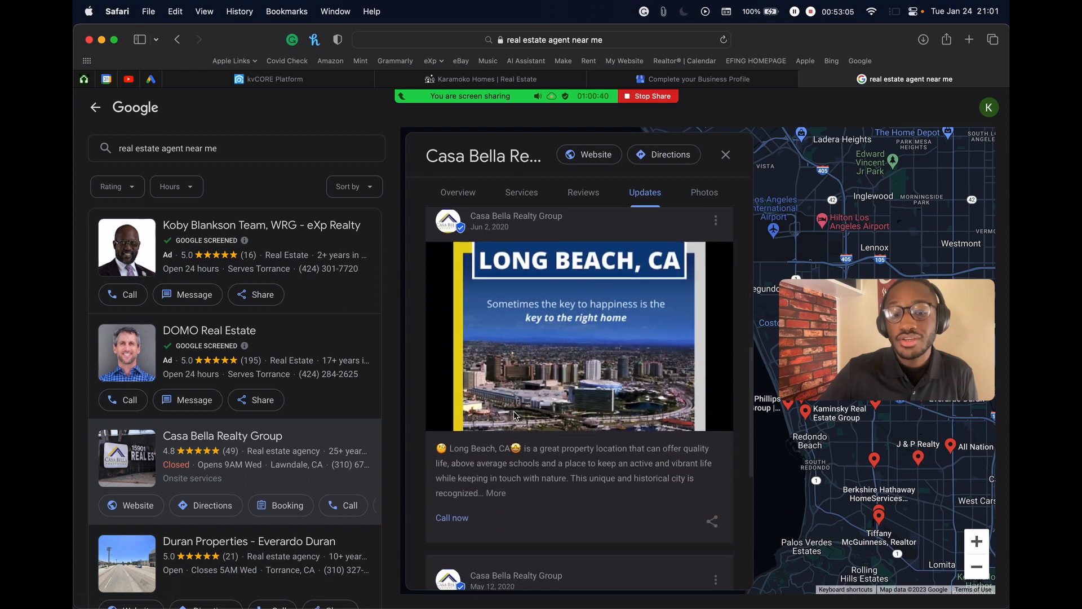
# Browse Casa Bella Realty Group's photo grid.
pyautogui.click(705, 194)
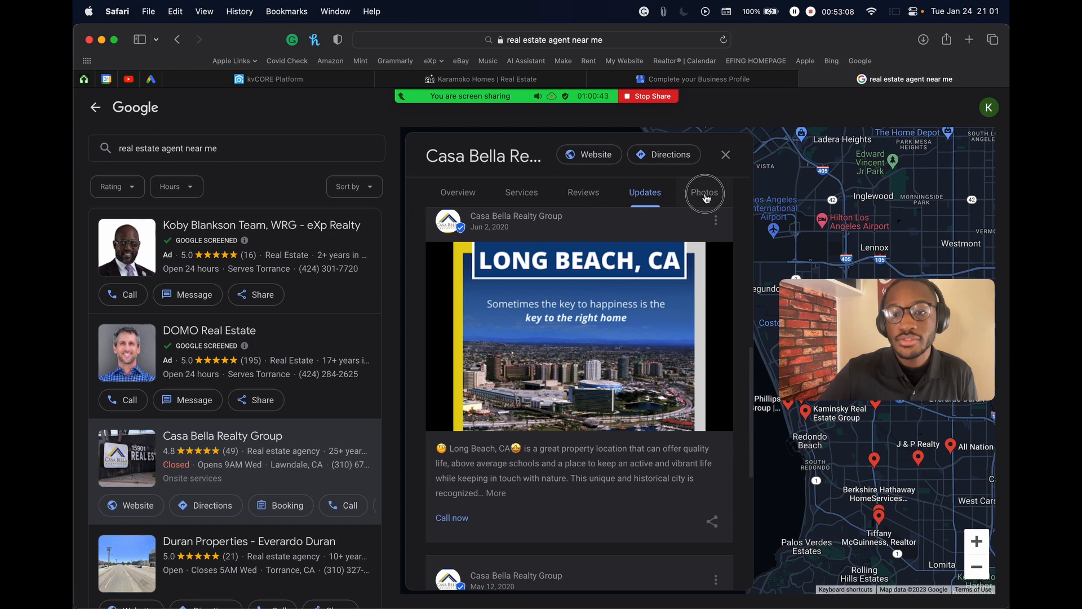
pyautogui.scroll(-15, 647, 411)
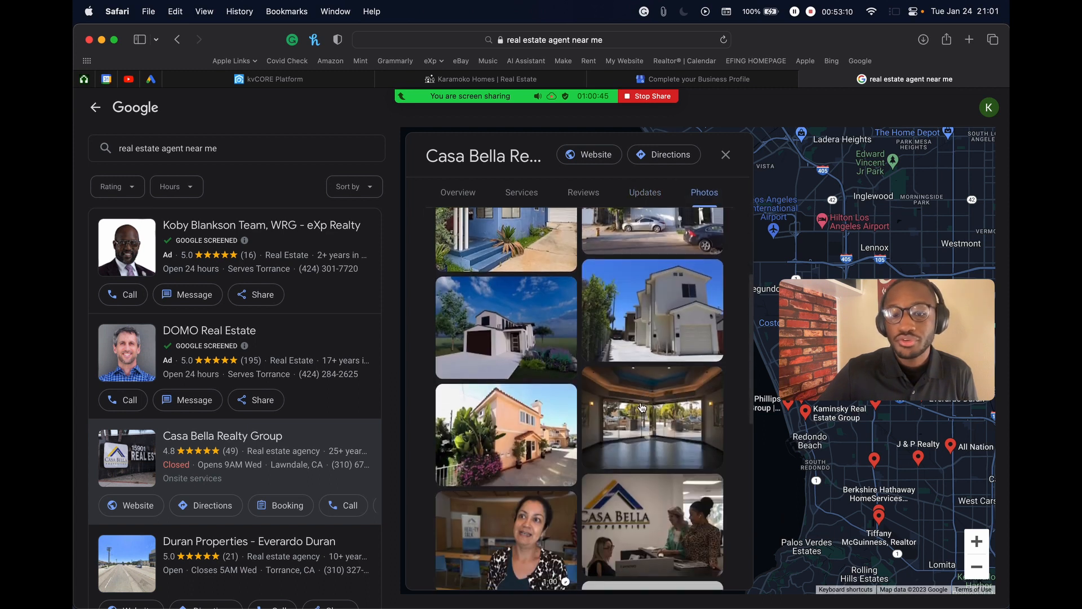
pyautogui.scroll(20, 642, 407)
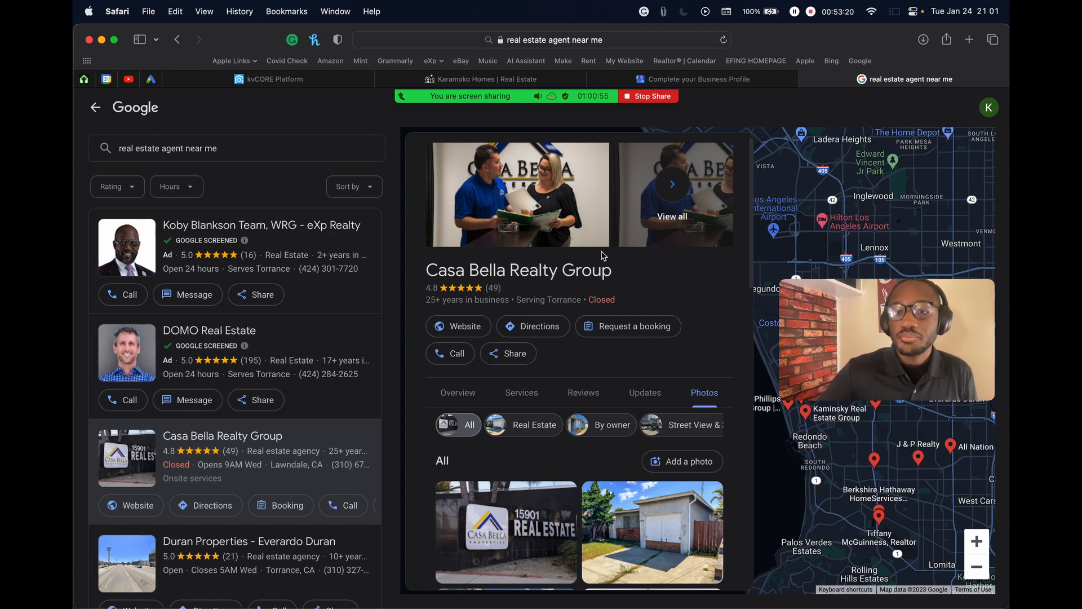
pyautogui.scroll(2, 603, 255)
pyautogui.scroll(-5, 279, 307)
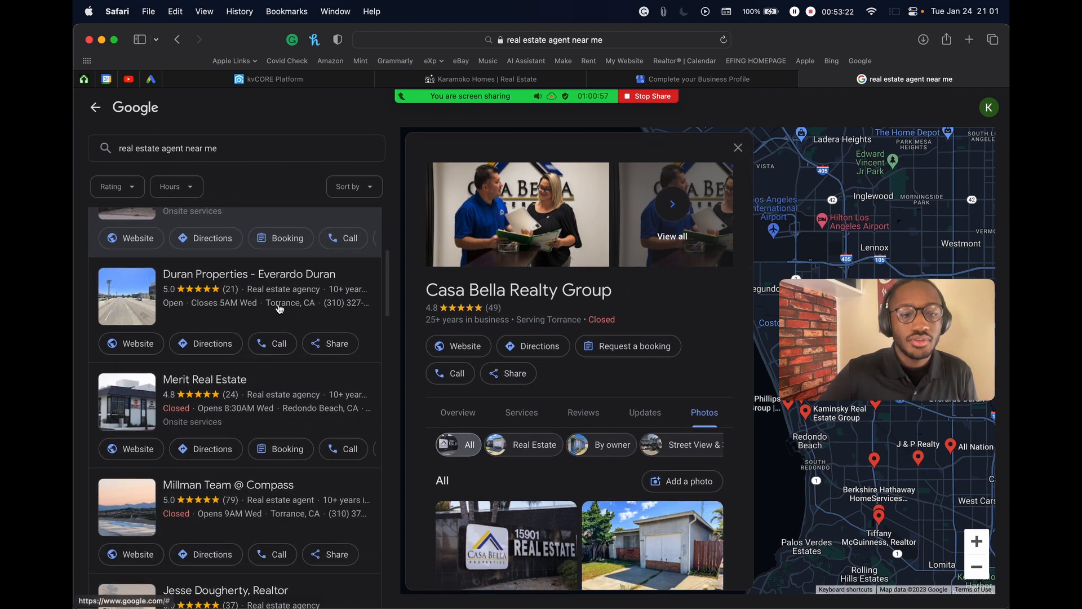
# Open the Merit Real Estate and Millman Team @ Compass listings, then return to Business Profile setup.
pyautogui.click(279, 307)
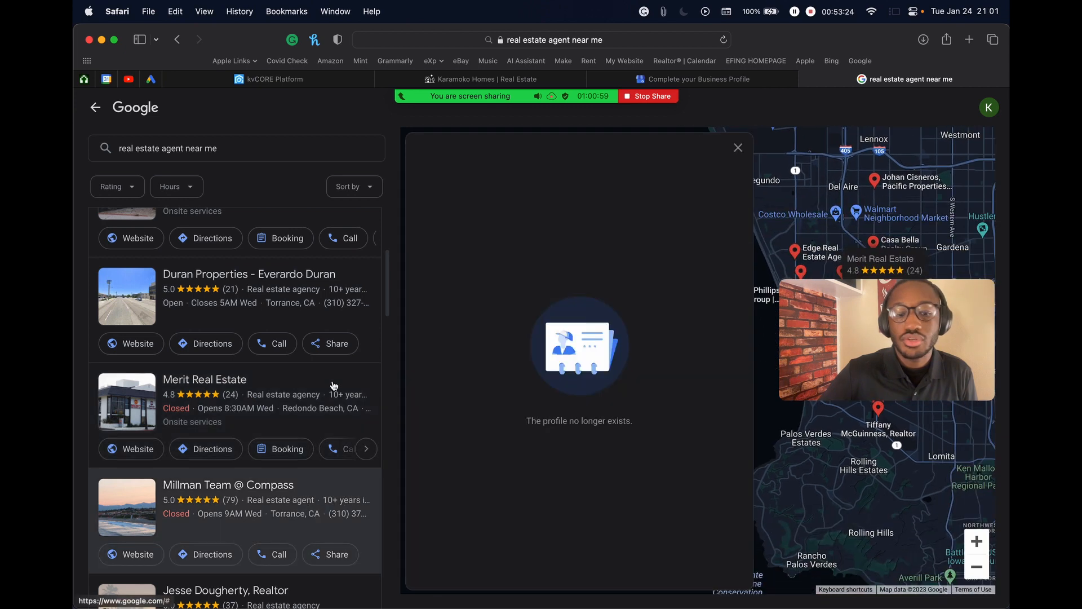
pyautogui.scroll(-2, 334, 386)
pyautogui.click(332, 379)
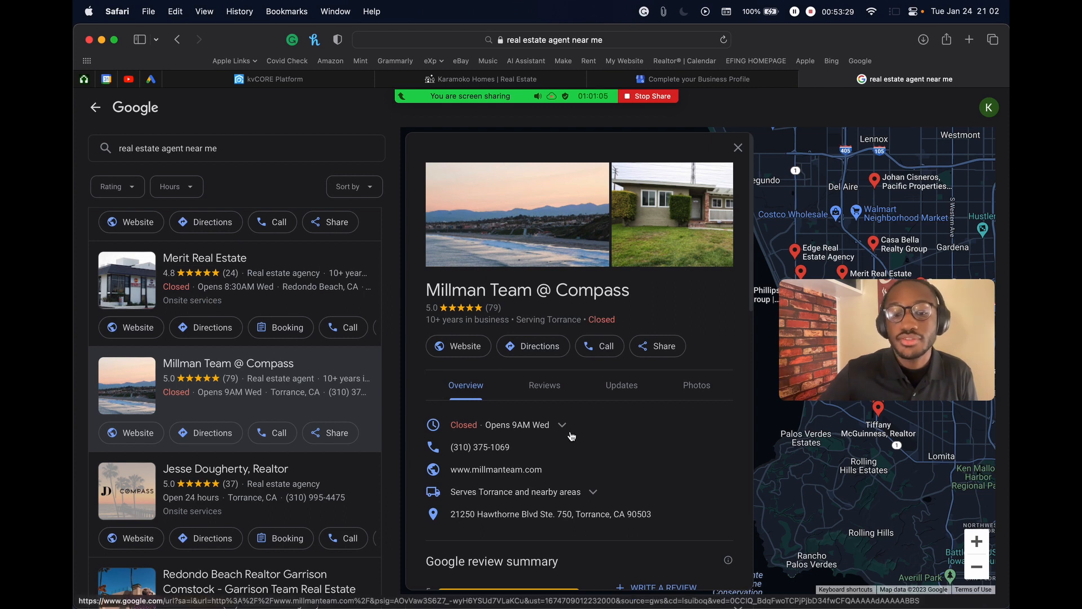
pyautogui.scroll(-5, 697, 192)
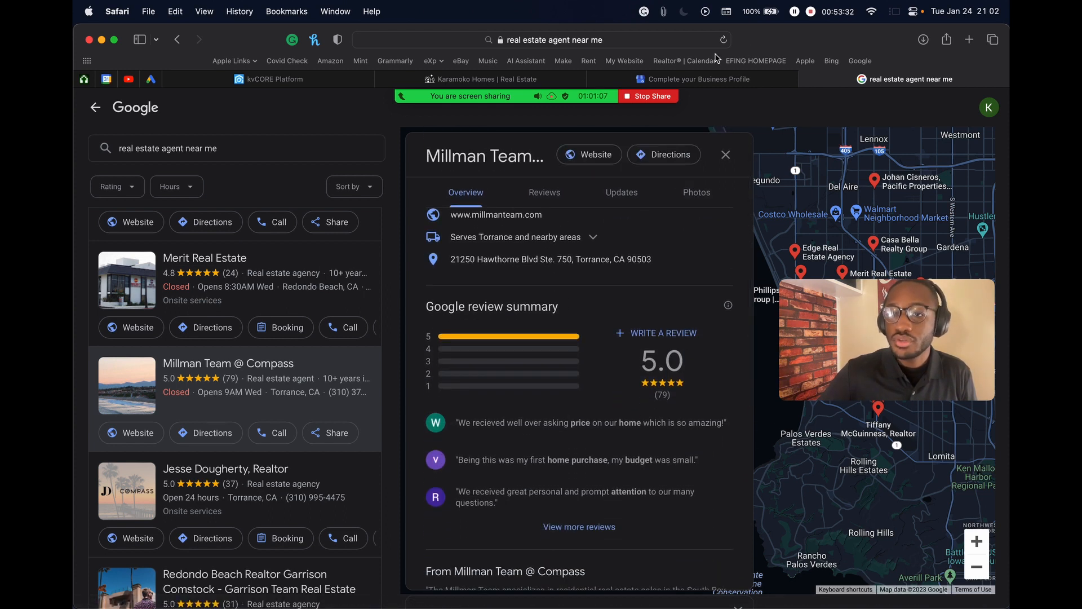
pyautogui.click(713, 82)
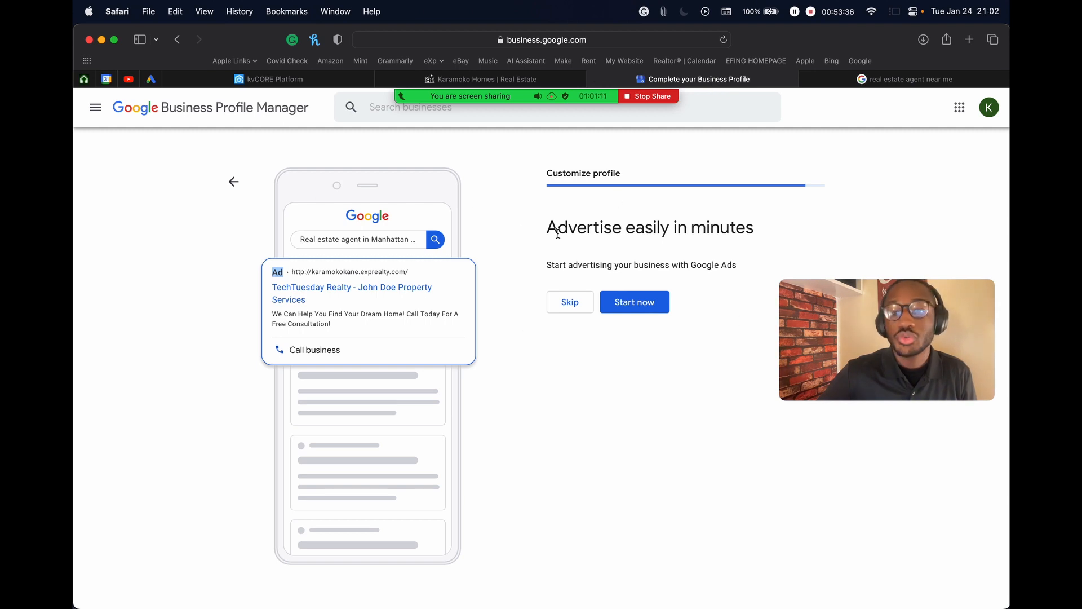
pyautogui.click(572, 303)
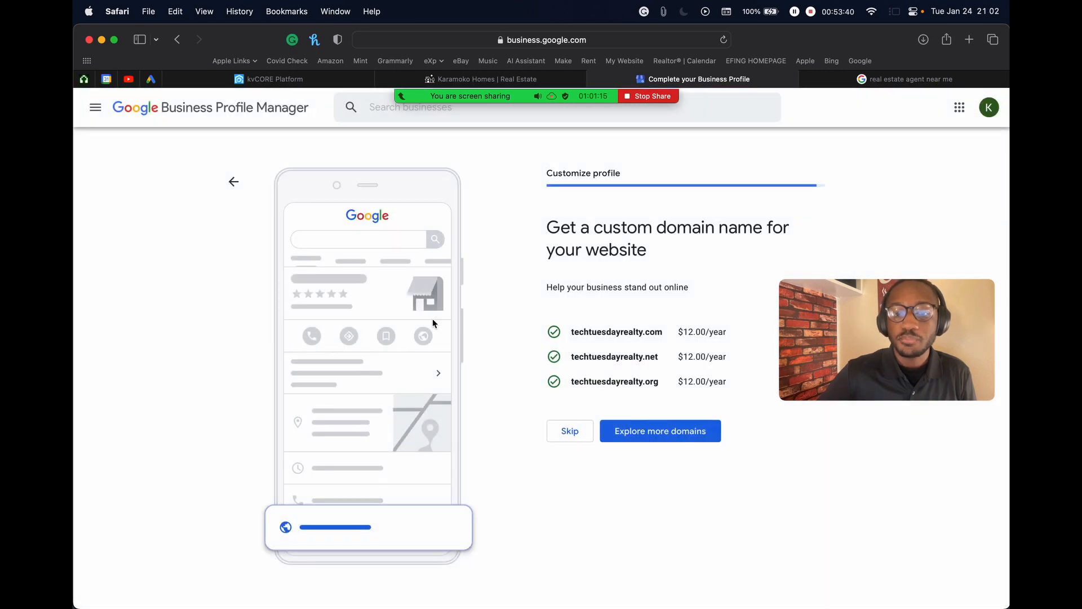
pyautogui.moveTo(864, 308); pyautogui.dragTo(164, 152)
pyautogui.moveTo(296, 243); pyautogui.dragTo(307, 246)
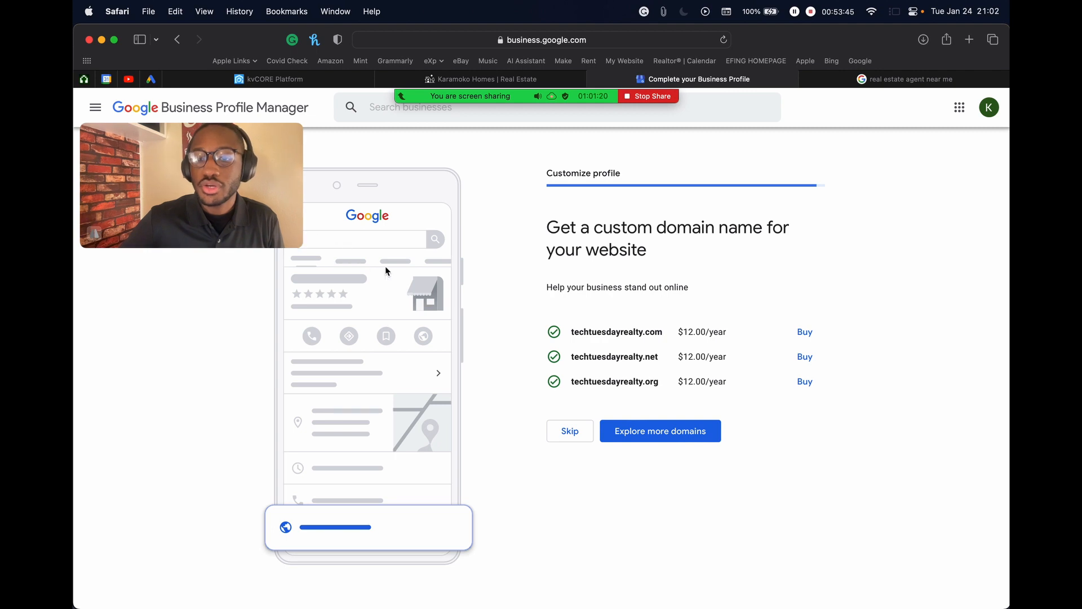
pyautogui.moveTo(593, 333); pyautogui.dragTo(649, 326)
pyautogui.click(631, 335)
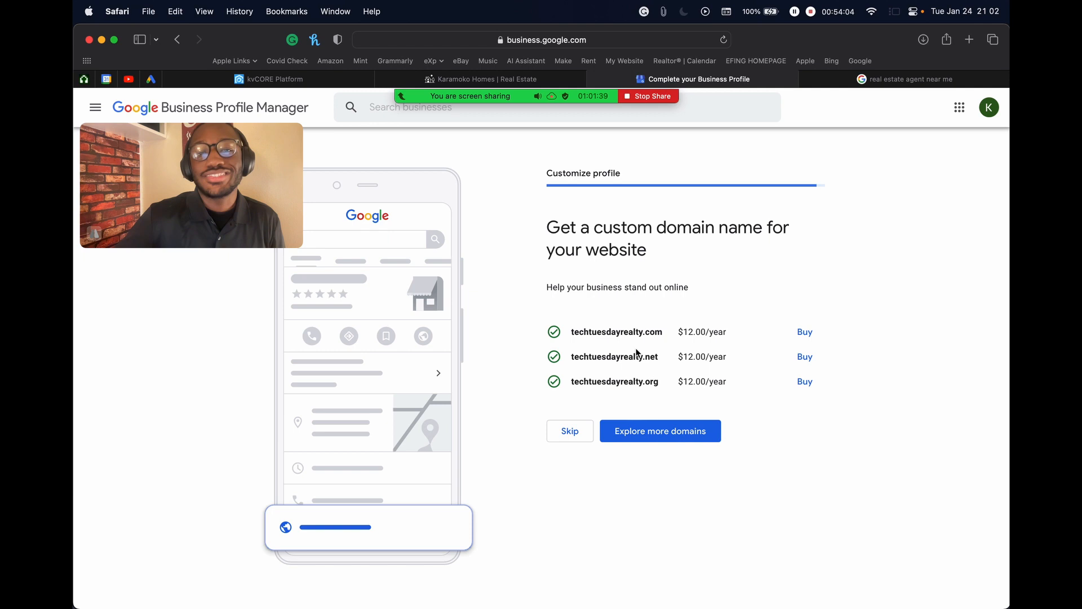
pyautogui.moveTo(582, 90)
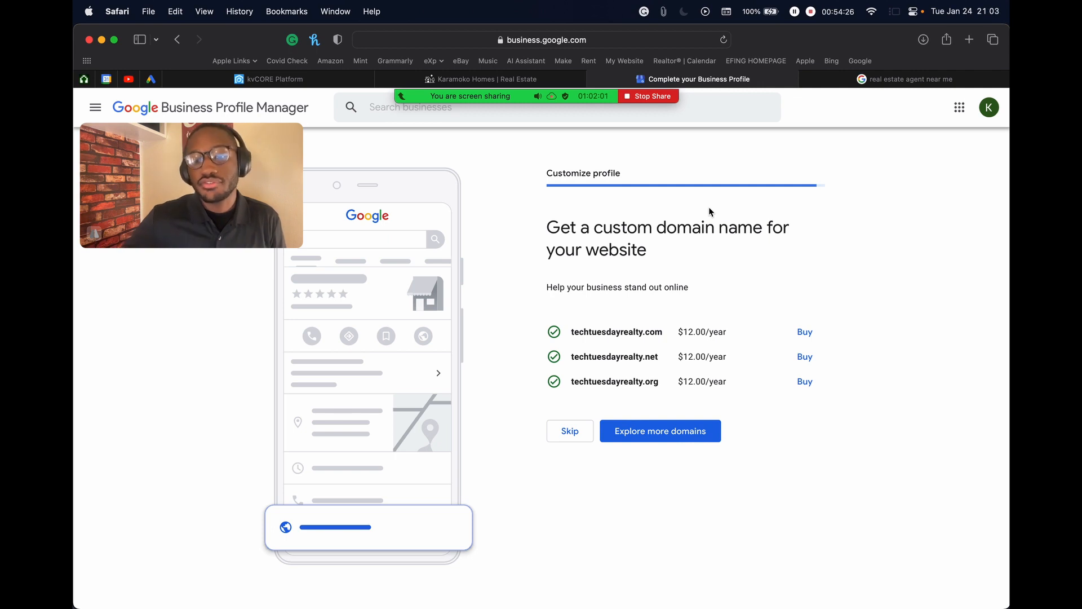
# Skip the custom domain offer and continue past the 'Your edits will be visible once you're verified' page.
pyautogui.click(571, 435)
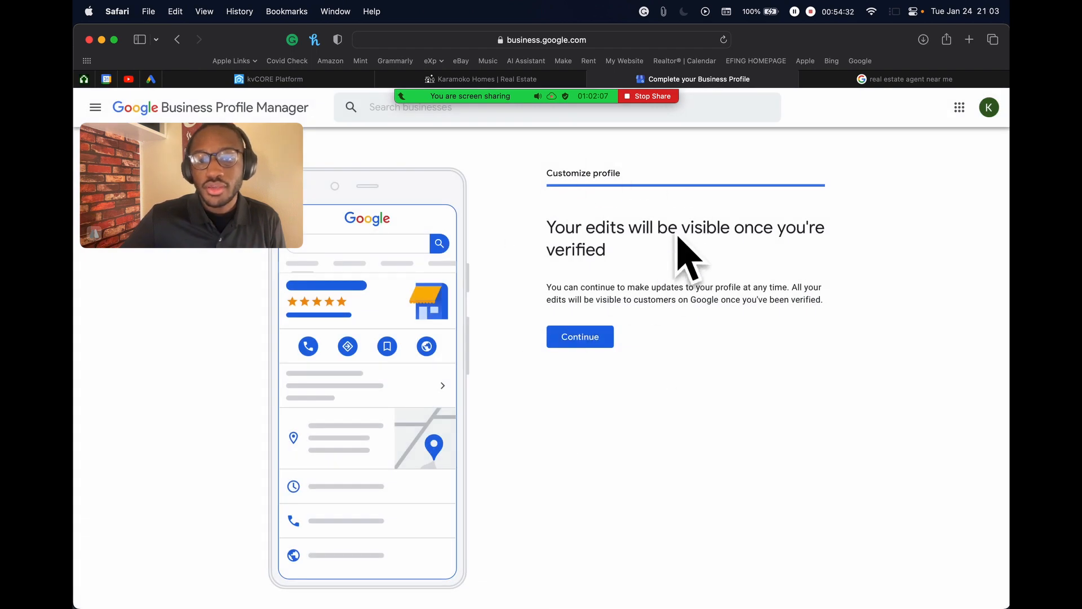
pyautogui.moveTo(549, 232); pyautogui.dragTo(660, 233)
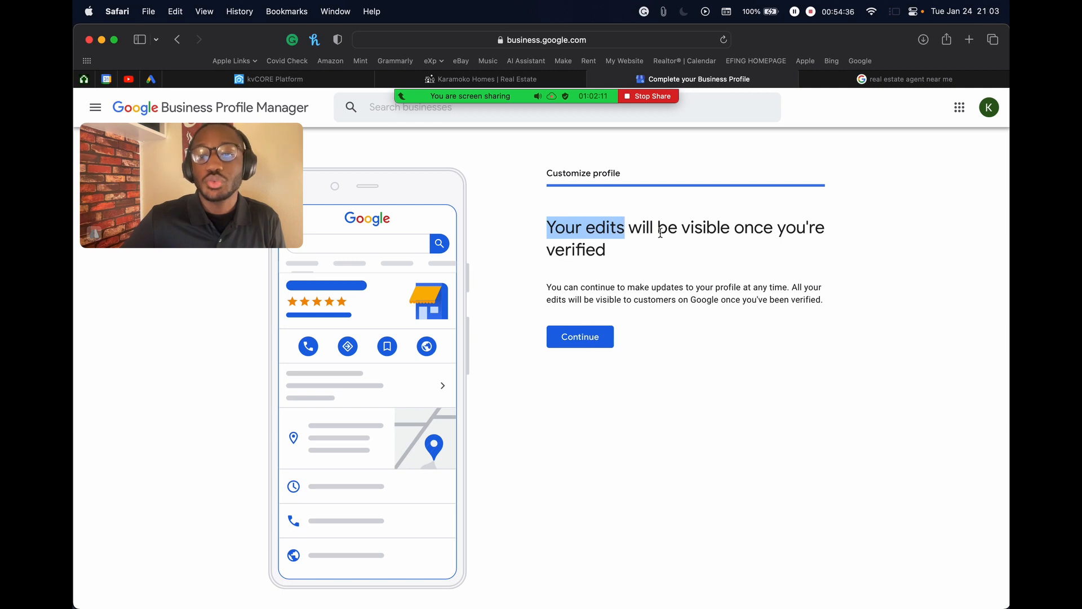
pyautogui.click(793, 221)
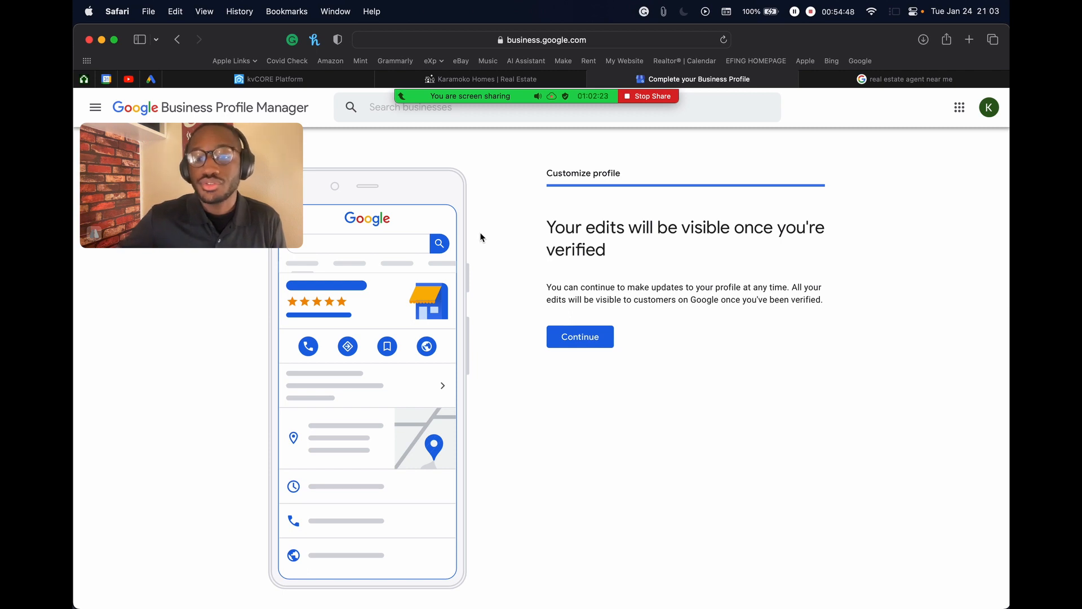
pyautogui.click(580, 336)
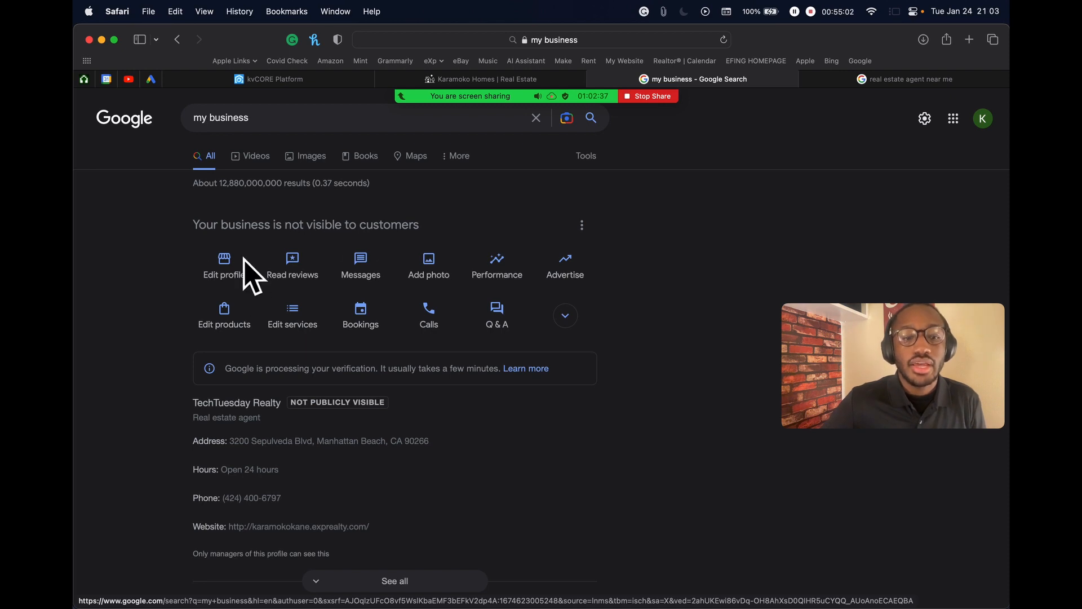
pyautogui.scroll(-1, 223, 270)
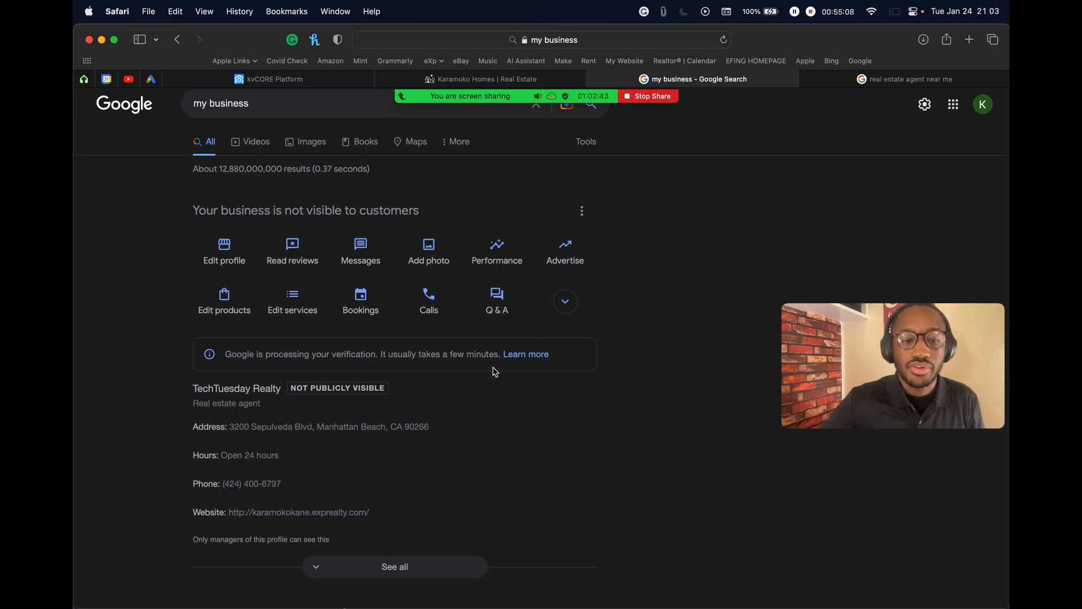
pyautogui.scroll(-1, 451, 394)
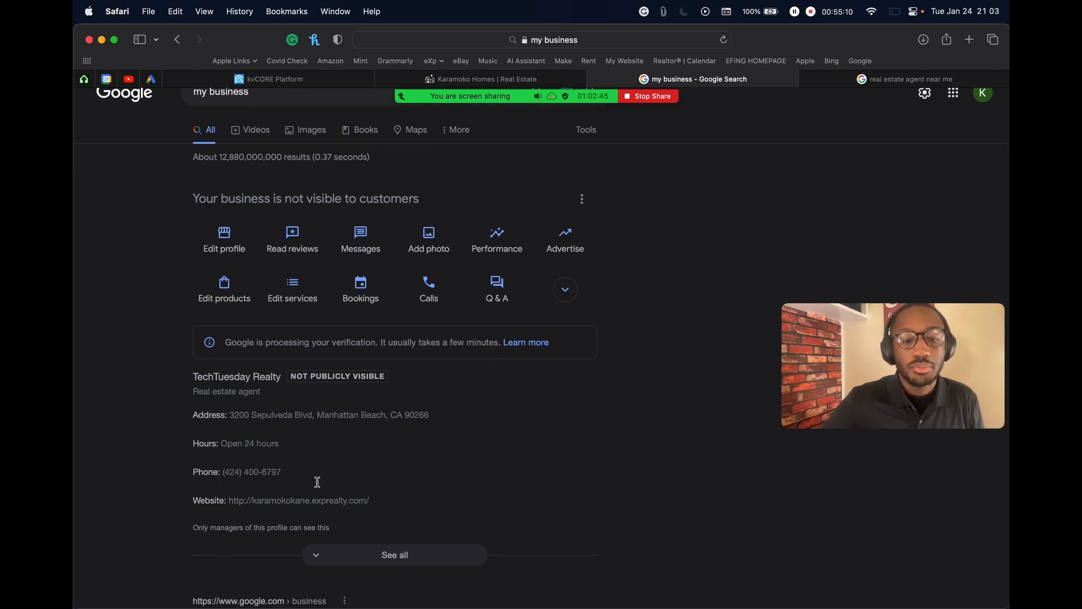
pyautogui.click(270, 499)
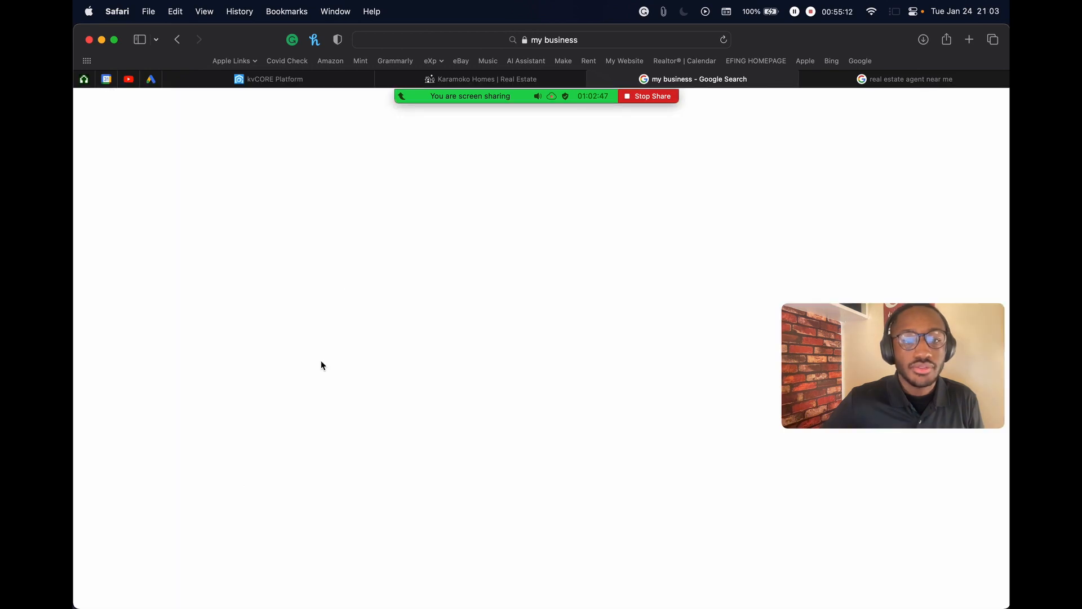
pyautogui.hscroll(-5, 296, 224)
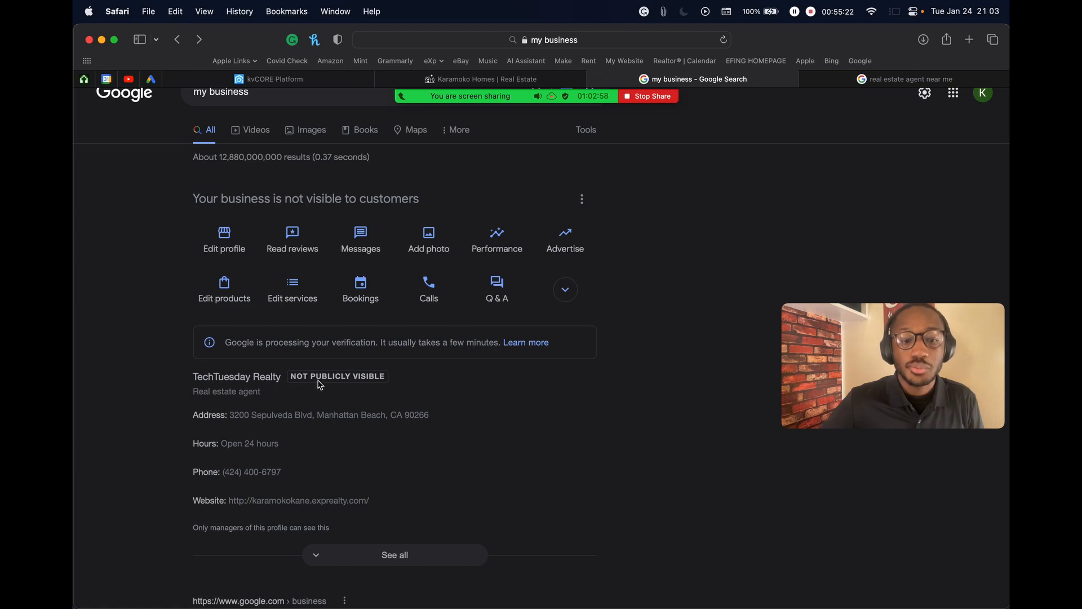
pyautogui.moveTo(293, 377); pyautogui.dragTo(395, 375)
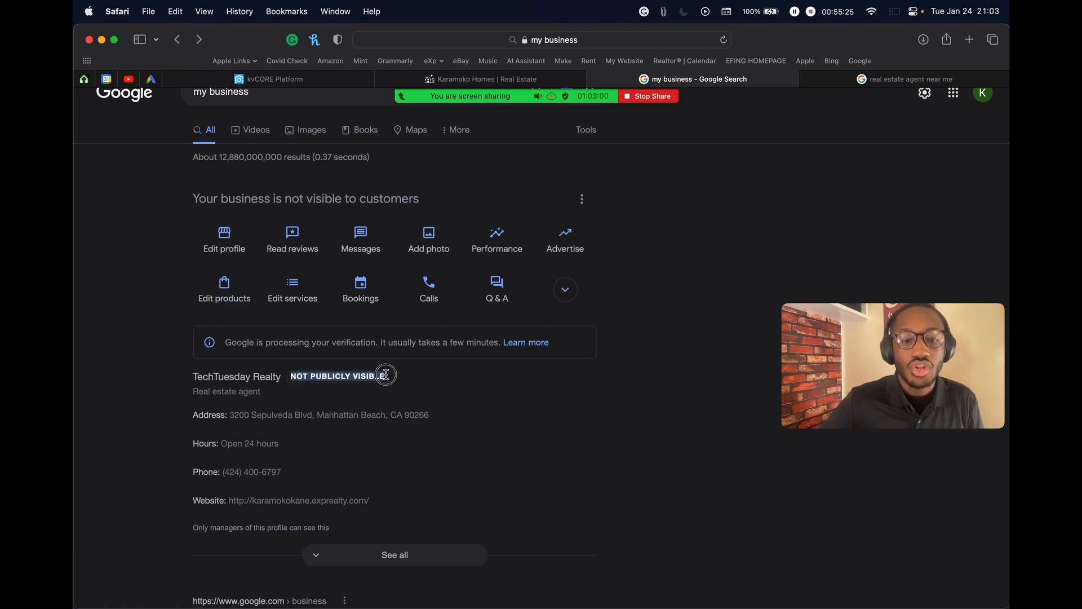
pyautogui.click(678, 413)
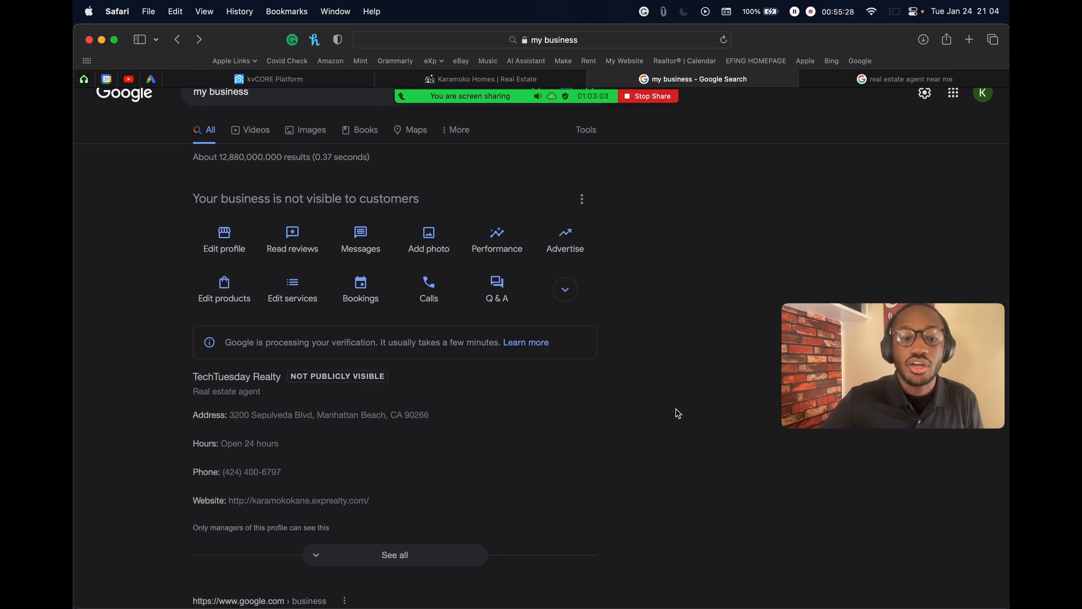
pyautogui.moveTo(521, 97)
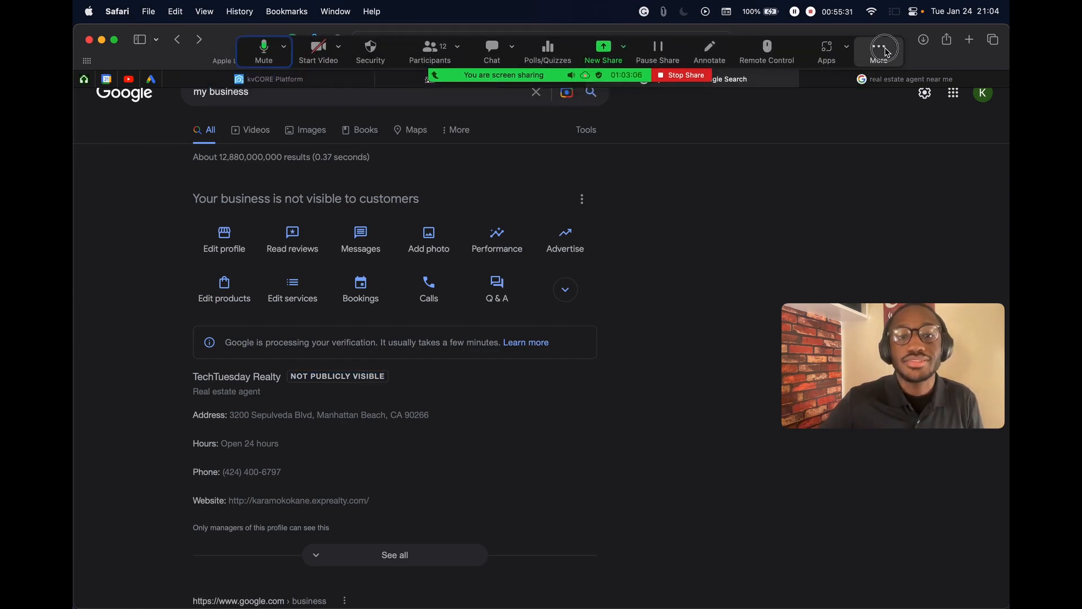
# Show the Zoom list of 12 participants and drag it to the bottom-left, away from the results.
pyautogui.click(431, 49)
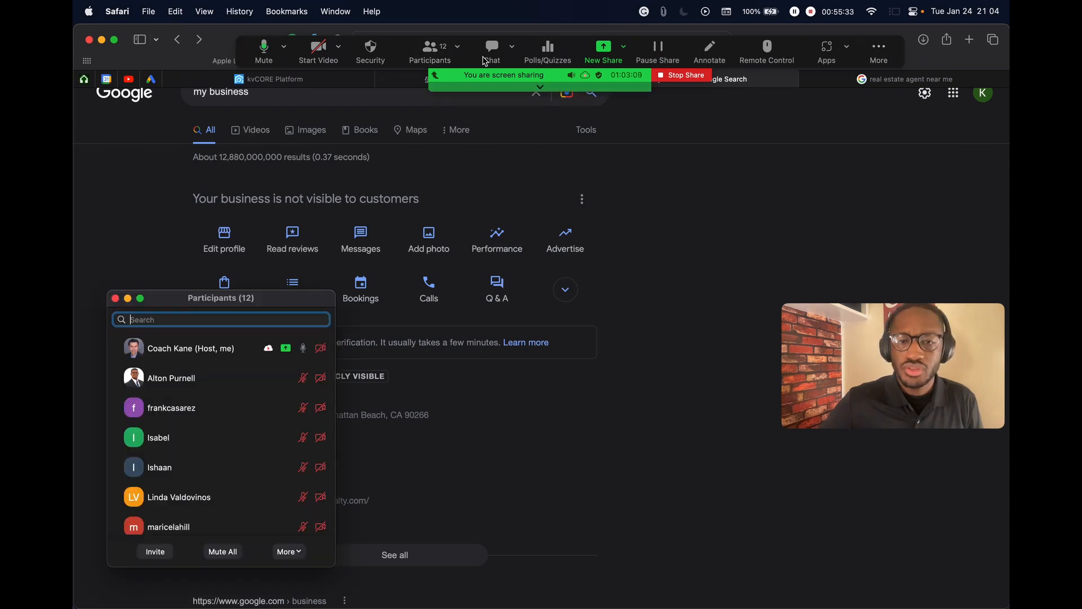
pyautogui.click(431, 56)
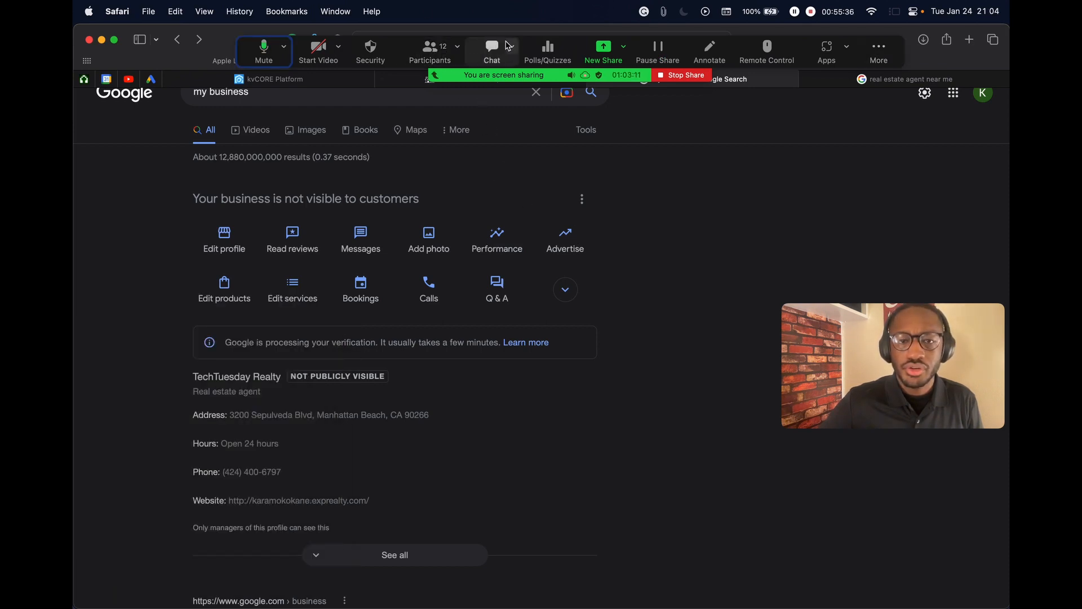
pyautogui.click(429, 52)
pyautogui.scroll(-3, 222, 435)
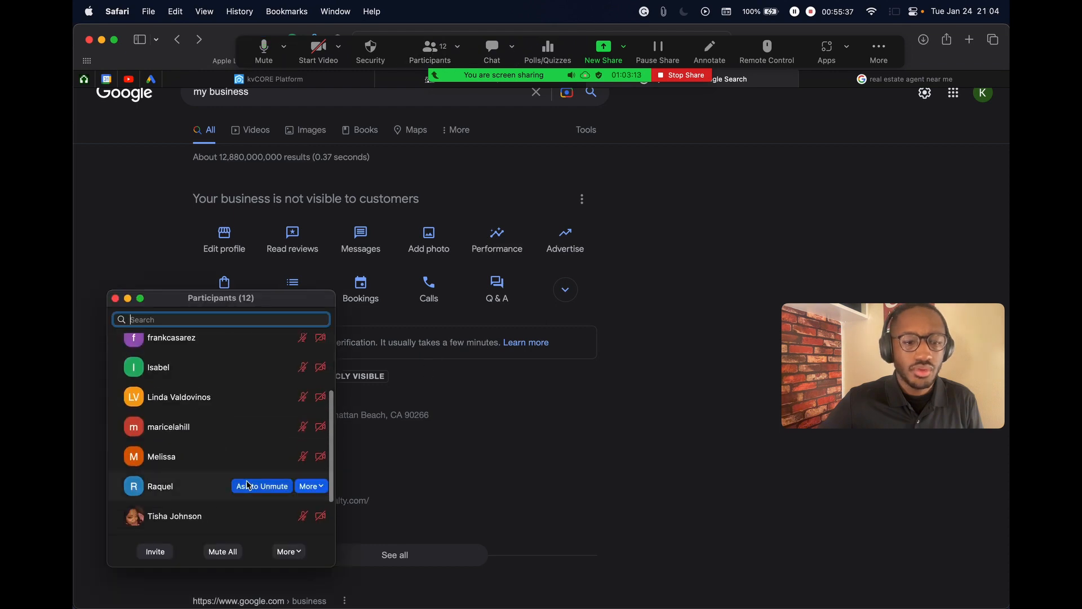
pyautogui.scroll(3, 242, 461)
pyautogui.scroll(1, 244, 464)
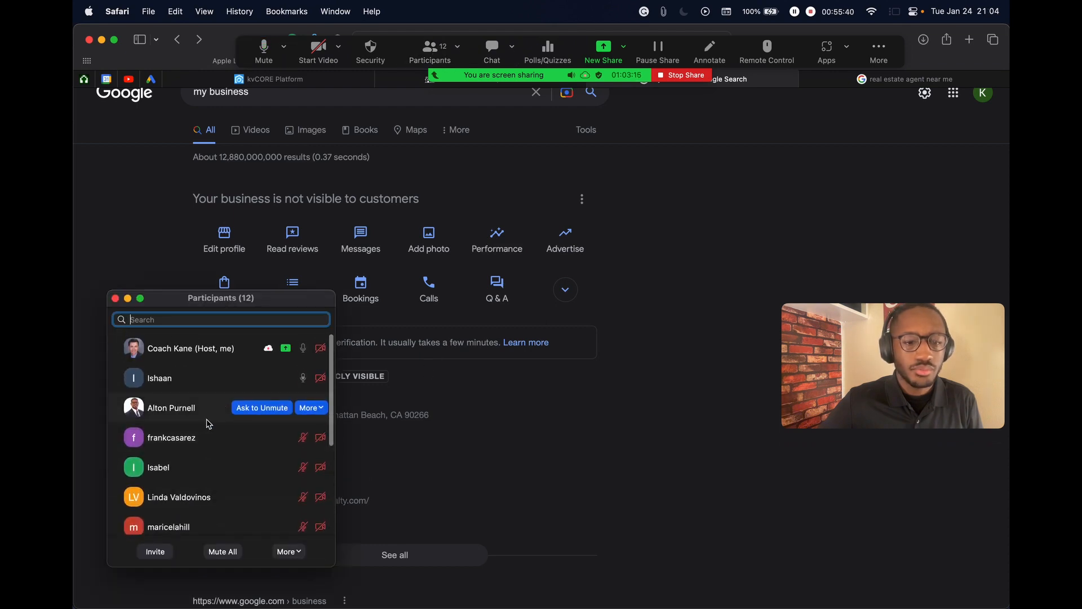
pyautogui.moveTo(298, 439)
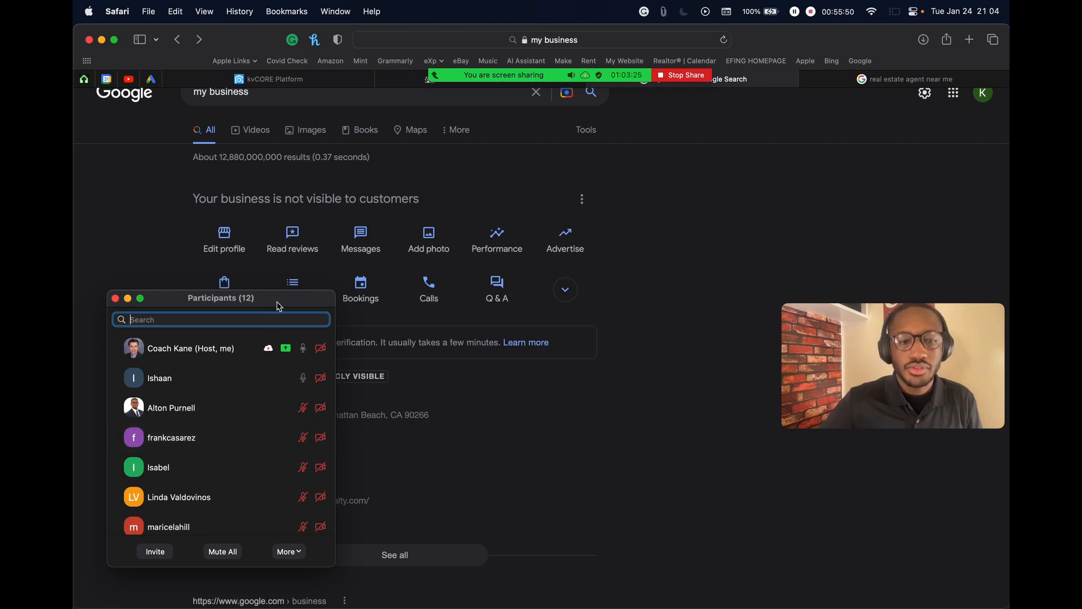
pyautogui.moveTo(276, 306); pyautogui.dragTo(250, 403)
pyautogui.scroll(-1, 736, 237)
pyautogui.scroll(3, 736, 226)
pyautogui.scroll(-1, 737, 221)
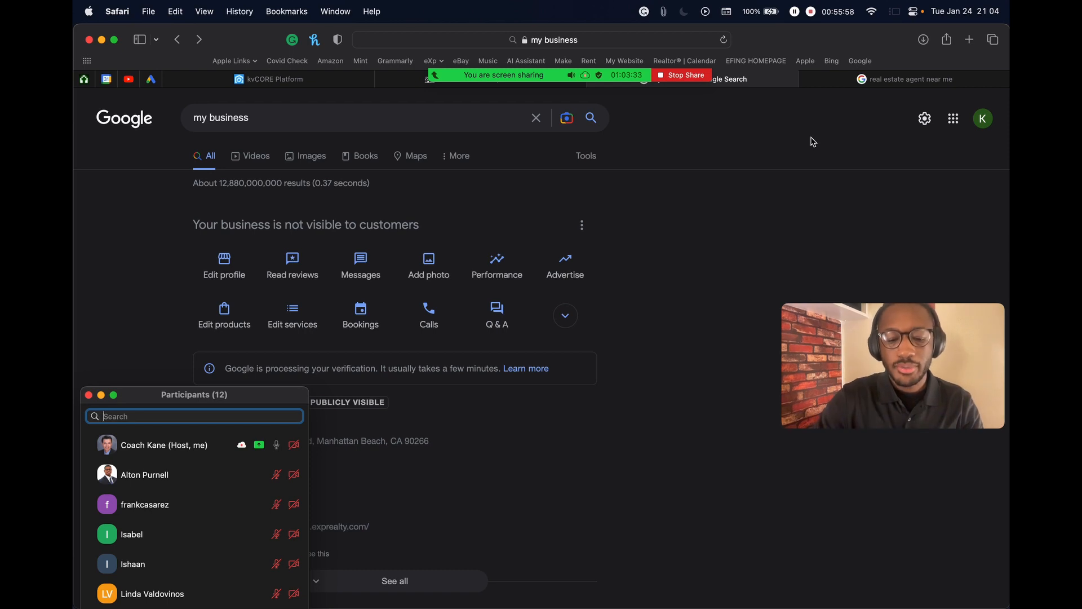
# Start a whole-screen screenshot capture, then cancel it.
pyautogui.press('super+shift+4')
pyautogui.click(756, 195)
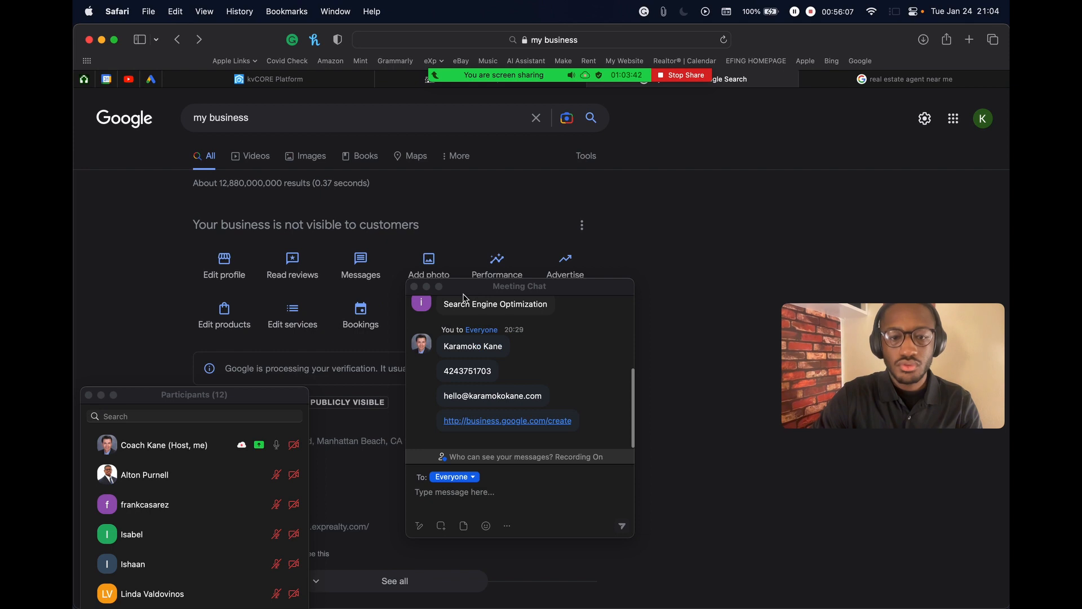
pyautogui.click(413, 286)
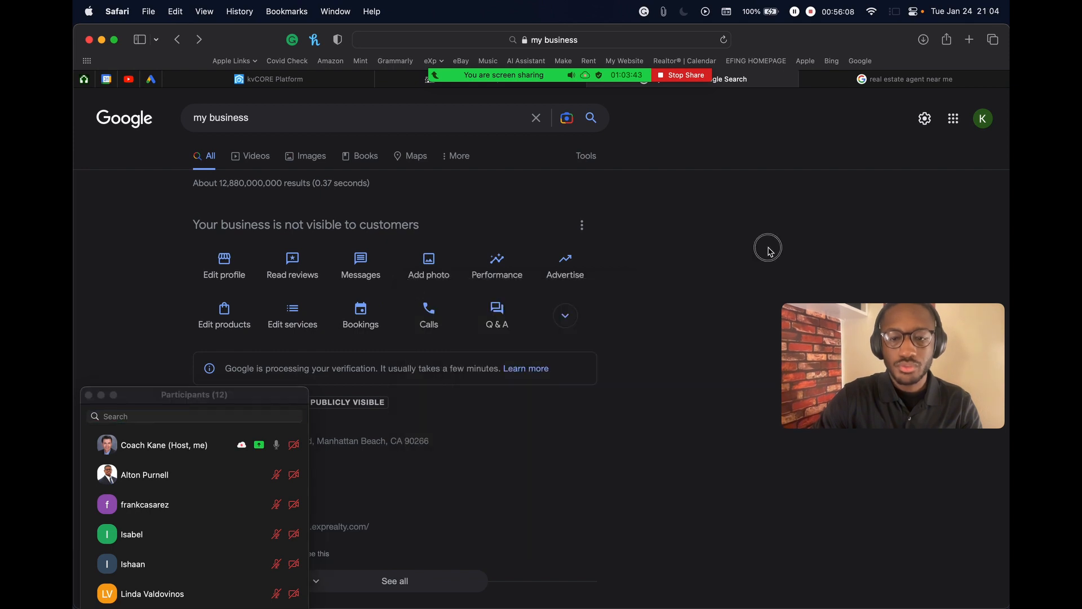
# In a new browser tab, search Google for 'my business'.
pyautogui.press('super+t')
pyautogui.write('gog')
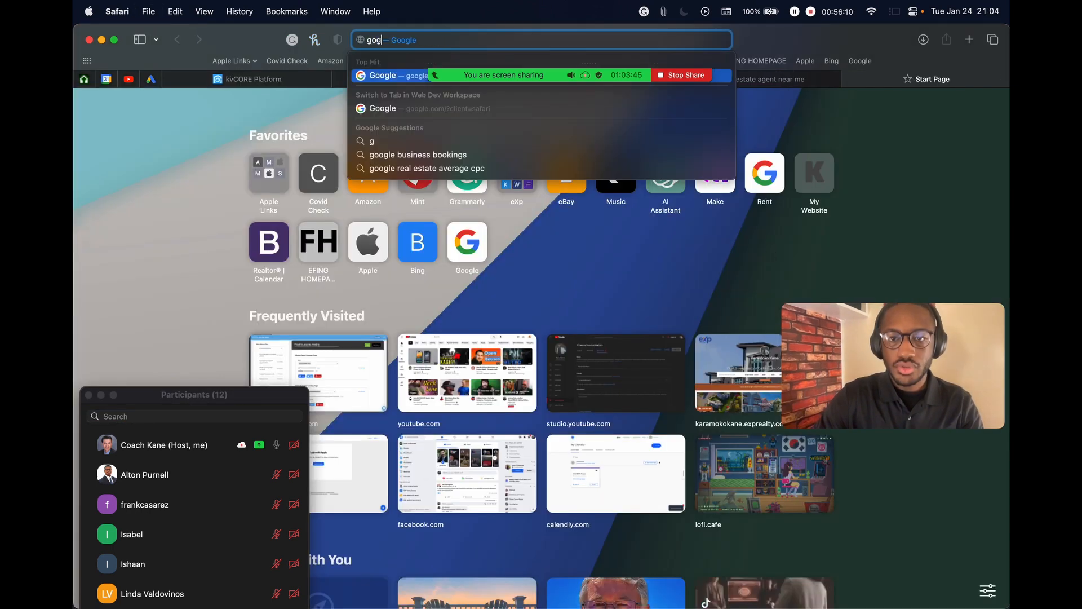
pyautogui.press('Return')
pyautogui.click(132, 123)
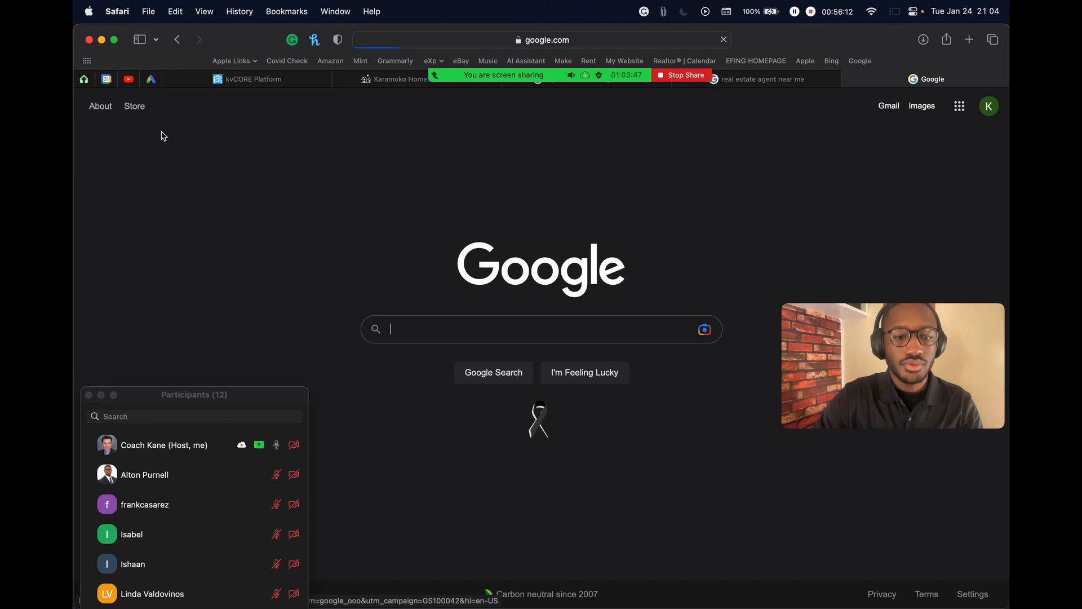
pyautogui.click(520, 324)
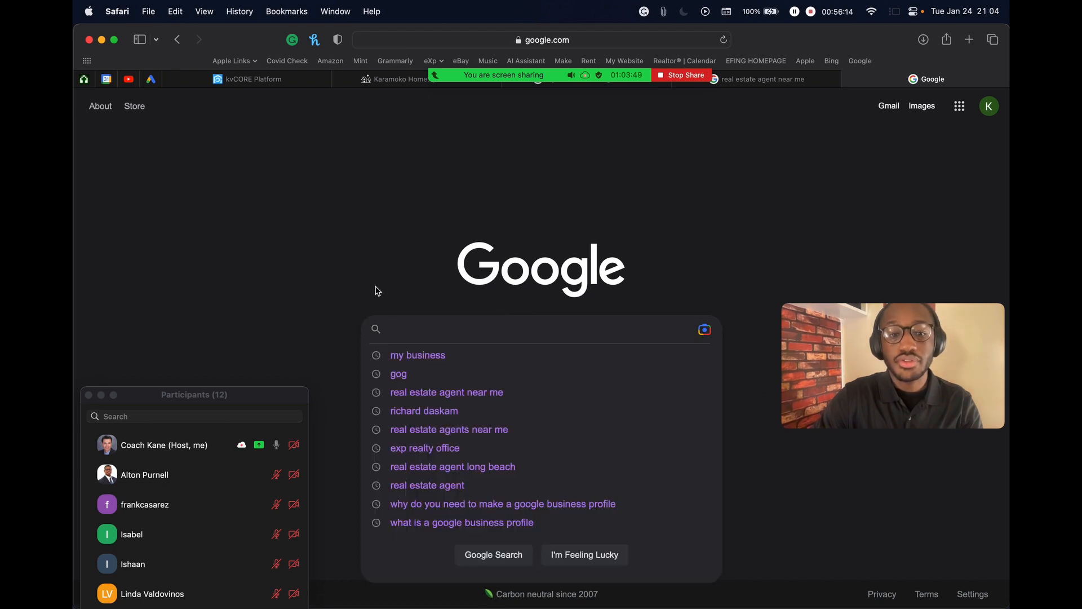
pyautogui.write('my bu')
pyautogui.write('siness')
pyautogui.press('Return')
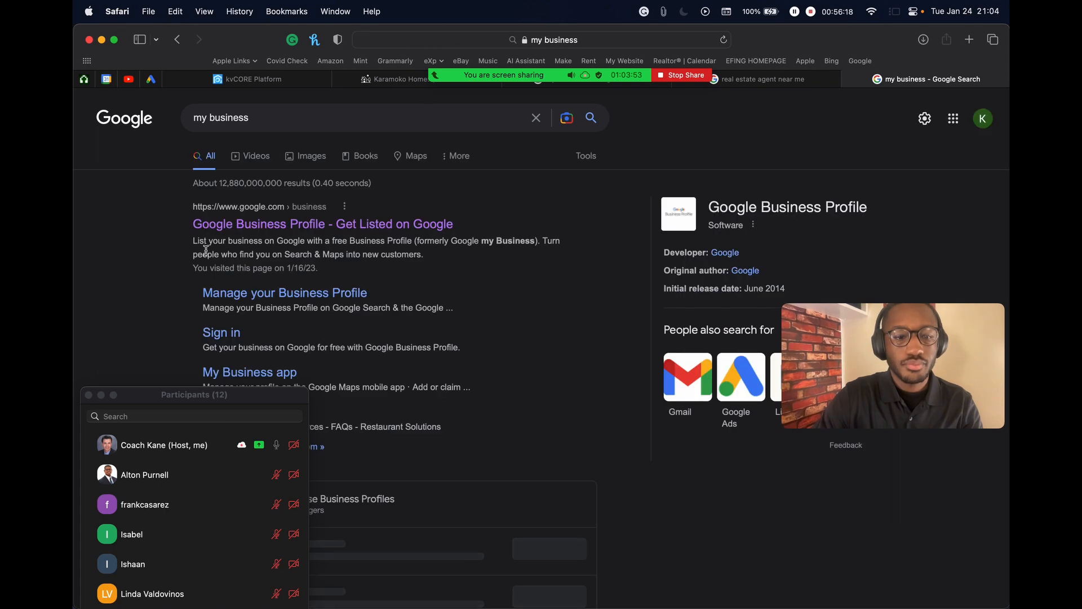
# Move the participants list to the right and open TechTuesday Realty's business profile from the results.
pyautogui.moveTo(280, 394); pyautogui.dragTo(882, 191)
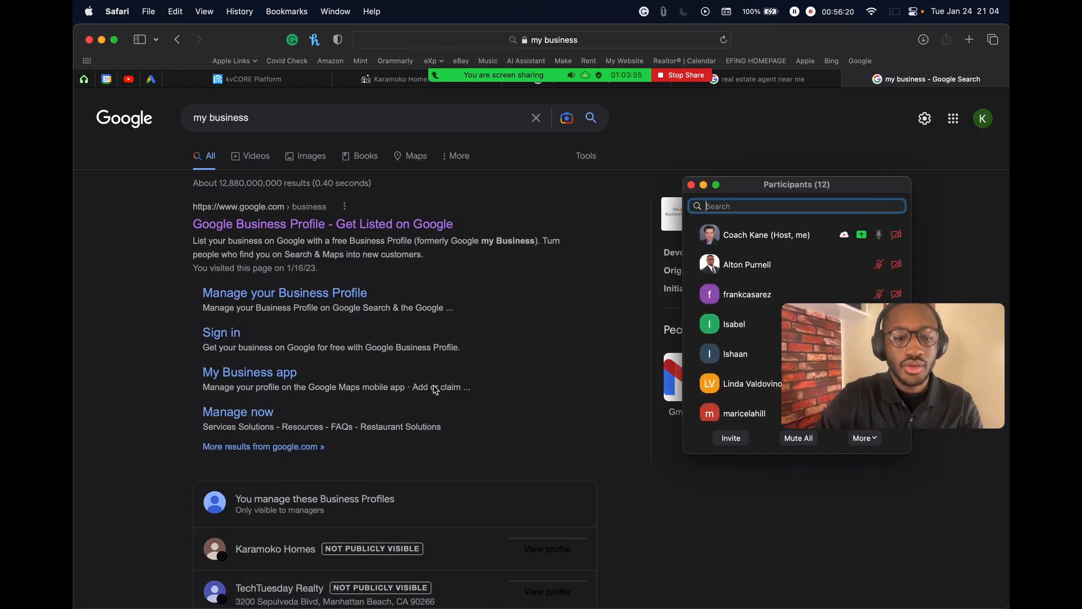
pyautogui.scroll(-5, 435, 389)
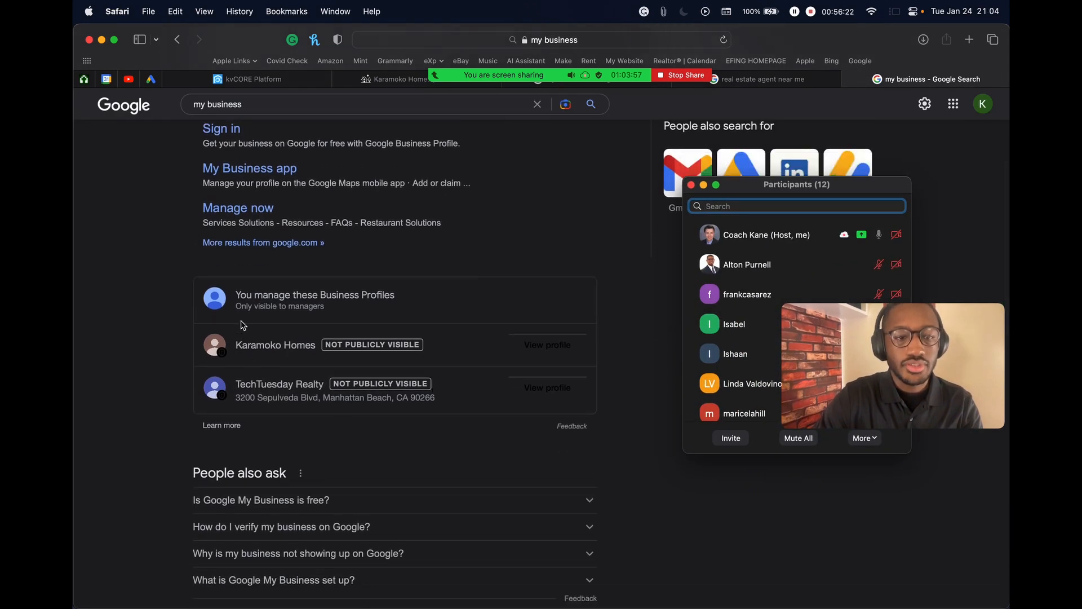
pyautogui.scroll(5, 316, 338)
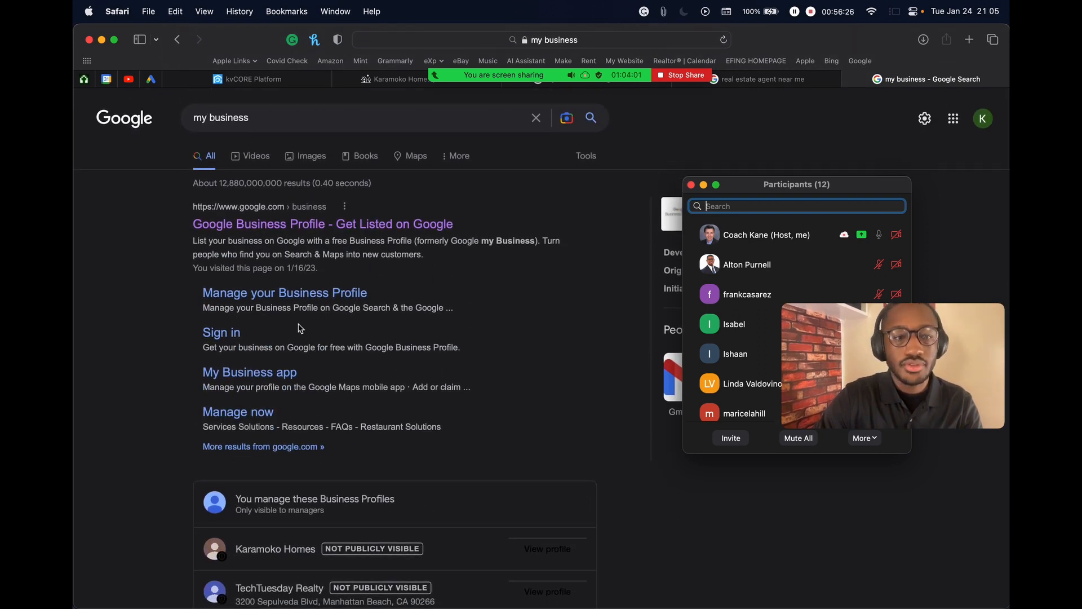
pyautogui.scroll(-5, 333, 440)
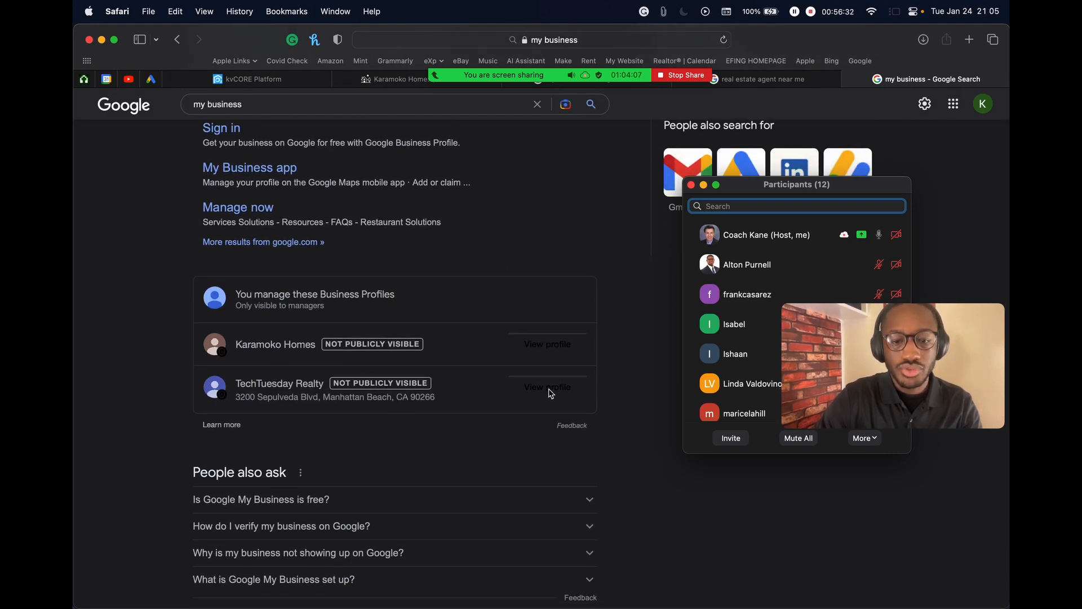
pyautogui.click(642, 391)
pyautogui.click(555, 393)
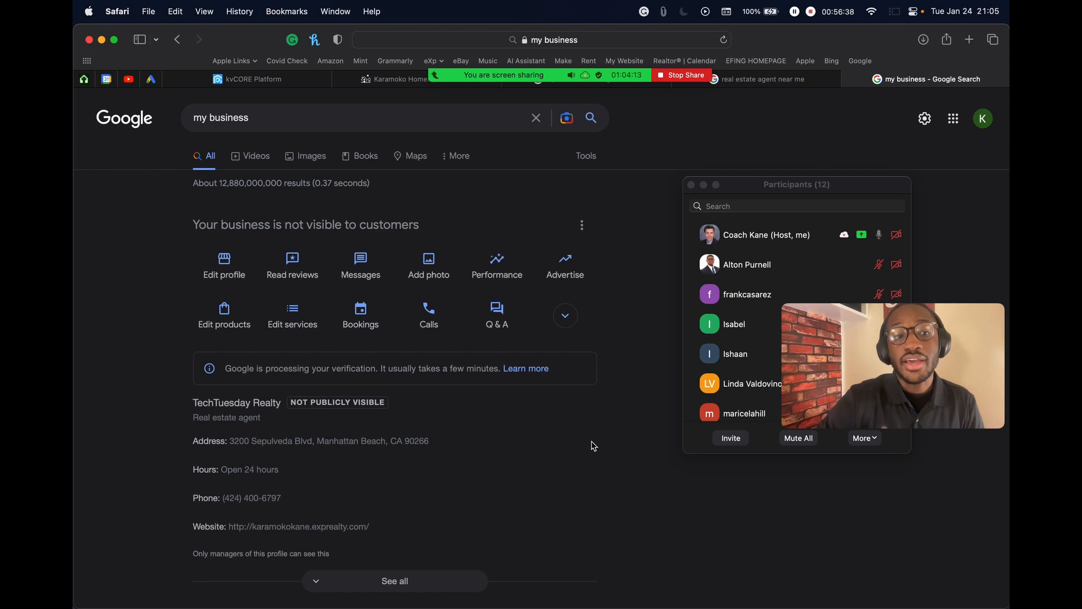
# Move the participants list to the left and open the Google apps menu.
pyautogui.click(863, 191)
pyautogui.moveTo(862, 191); pyautogui.dragTo(282, 266)
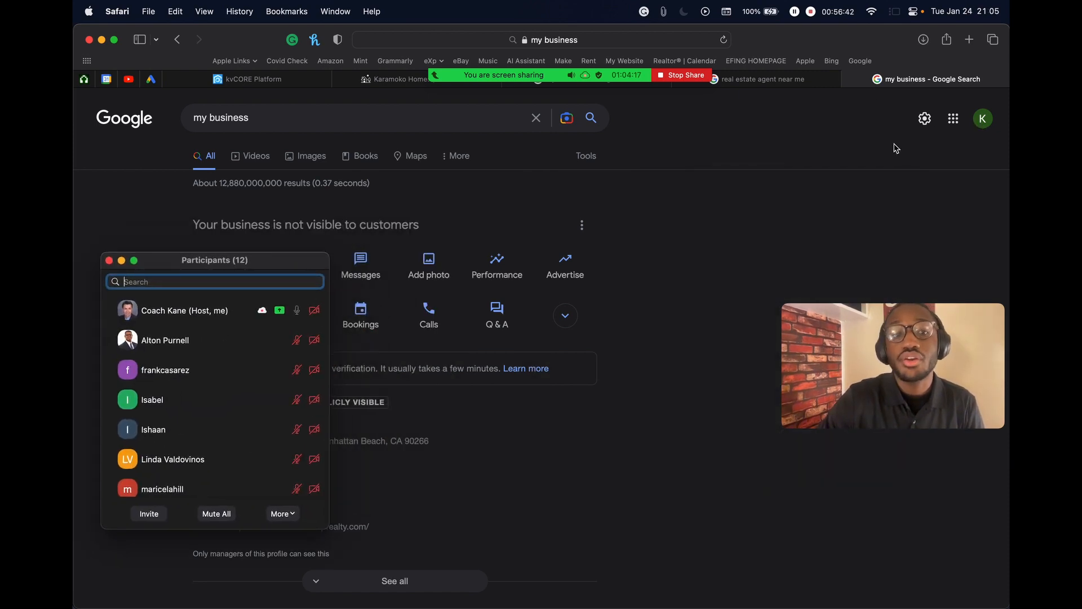
pyautogui.click(953, 119)
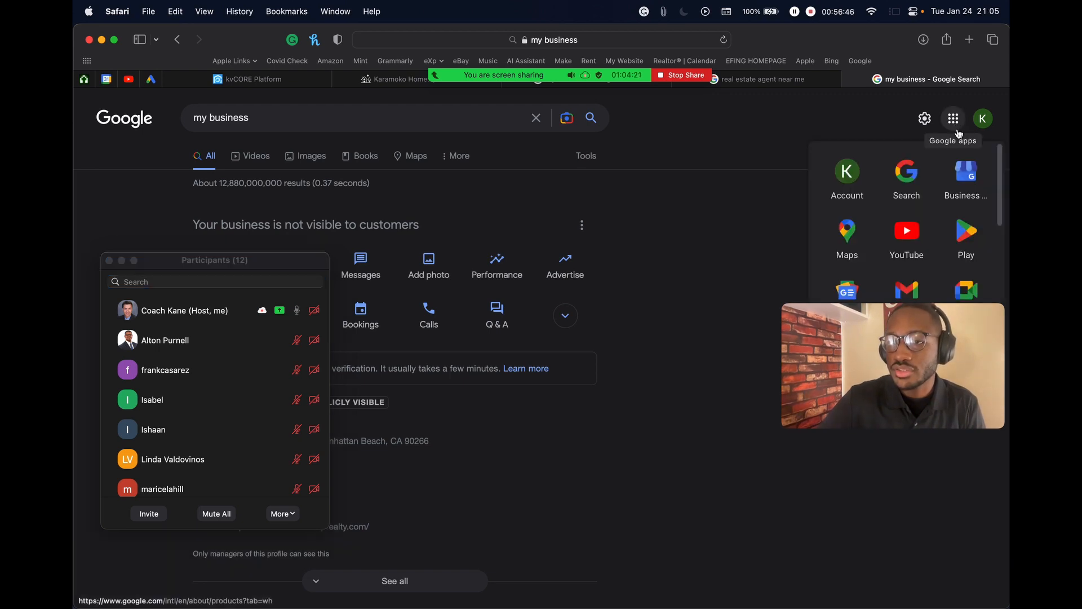
# Open Google Business Profile from the apps menu and move the participants list lower down.
pyautogui.click(967, 181)
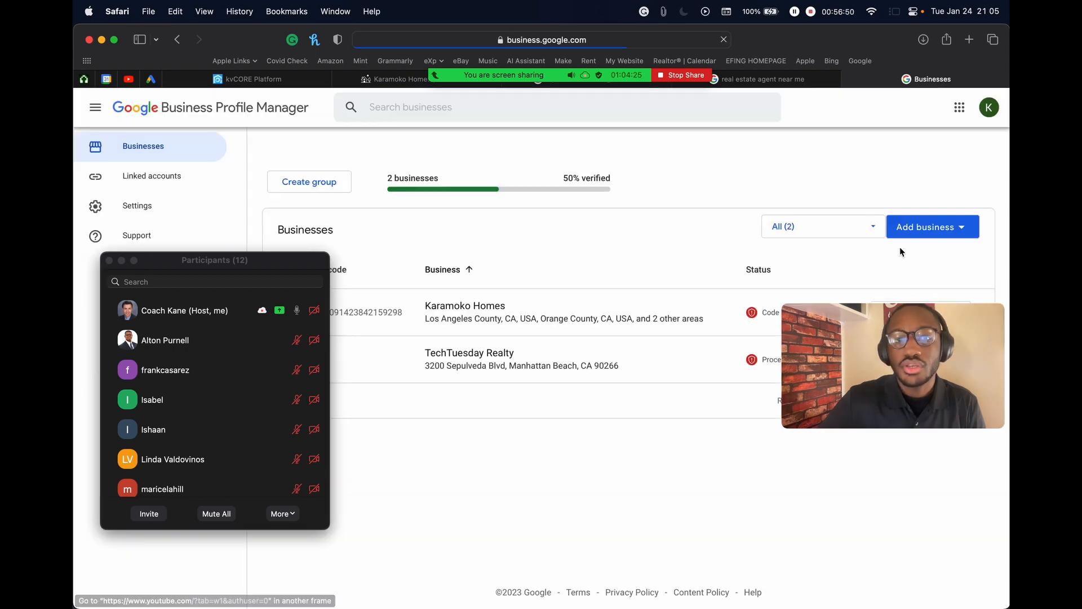
pyautogui.moveTo(218, 260); pyautogui.dragTo(545, 391)
pyautogui.moveTo(835, 340); pyautogui.dragTo(832, 431)
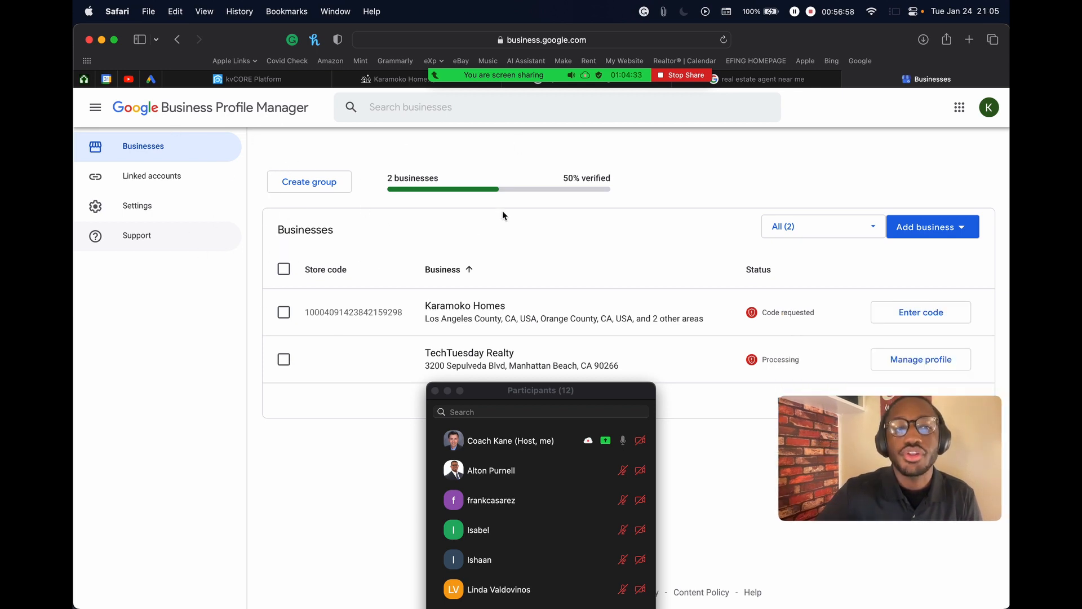
pyautogui.moveTo(520, 388); pyautogui.dragTo(539, 430)
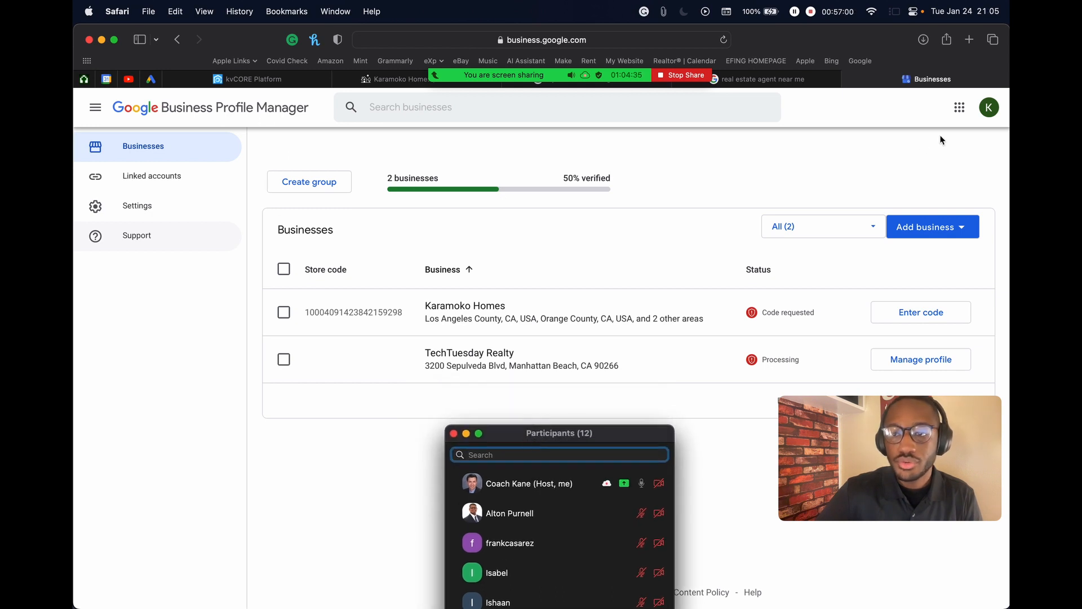
# Reopen Business Profile in a new tab, open Karamoko Homes' Enter code page, and move participants aside.
pyautogui.click(959, 108)
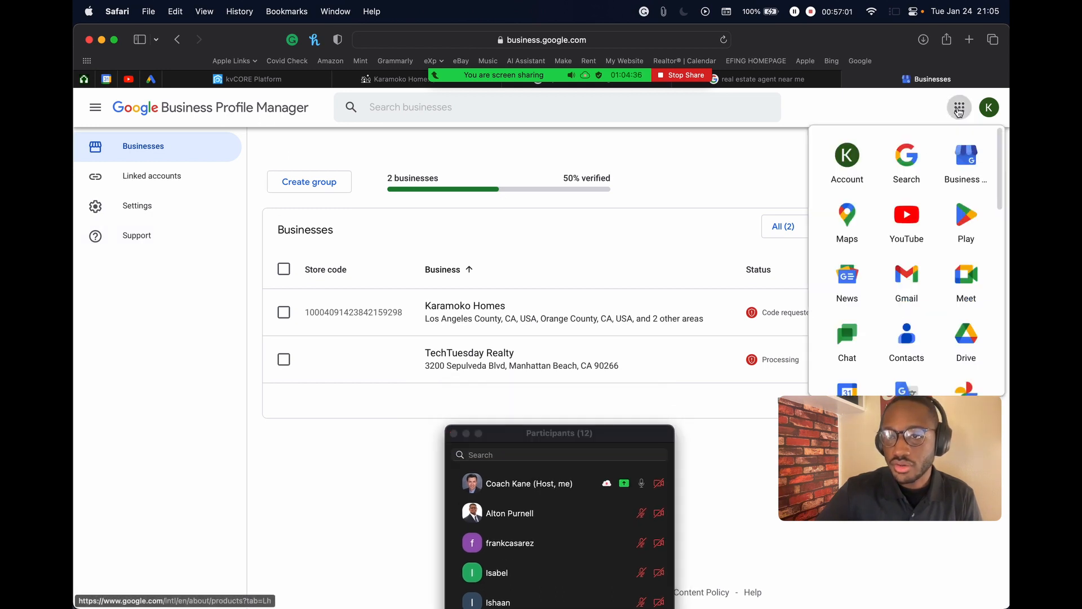
pyautogui.click(966, 163)
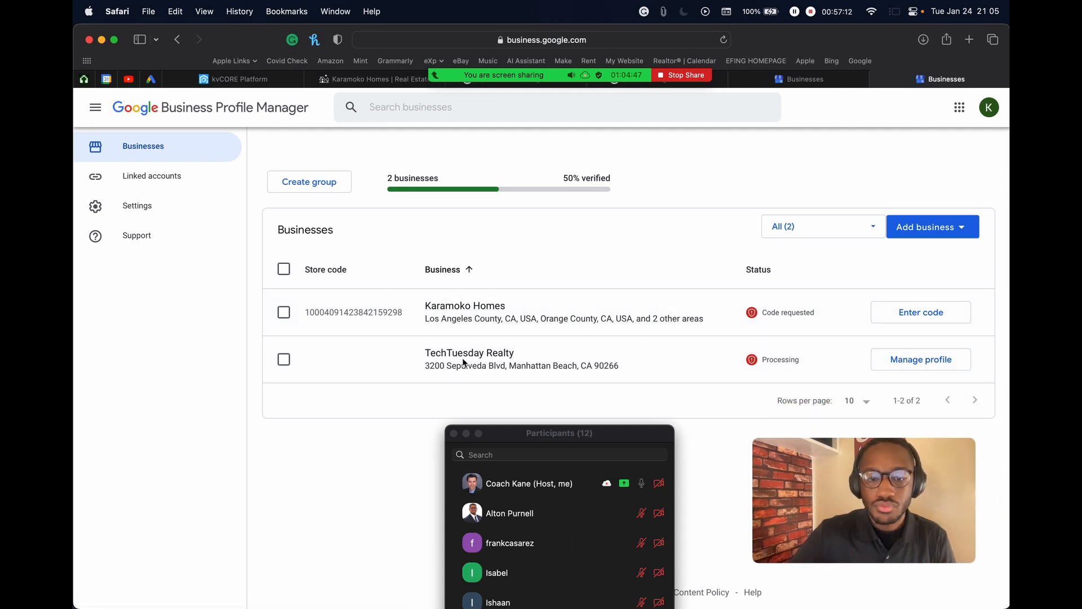
pyautogui.click(922, 309)
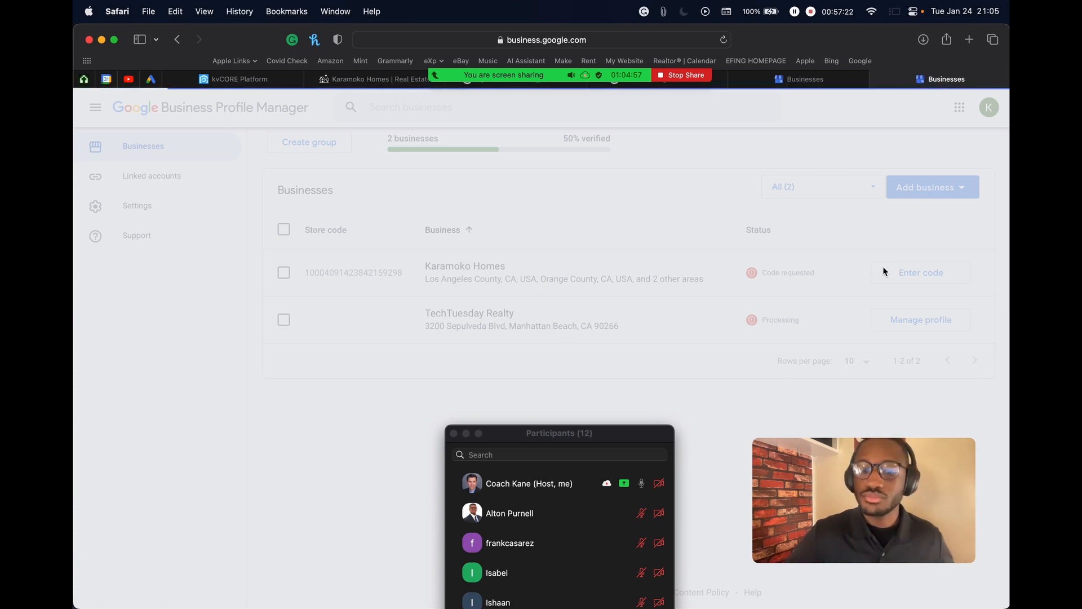
pyautogui.moveTo(528, 431); pyautogui.dragTo(300, 289)
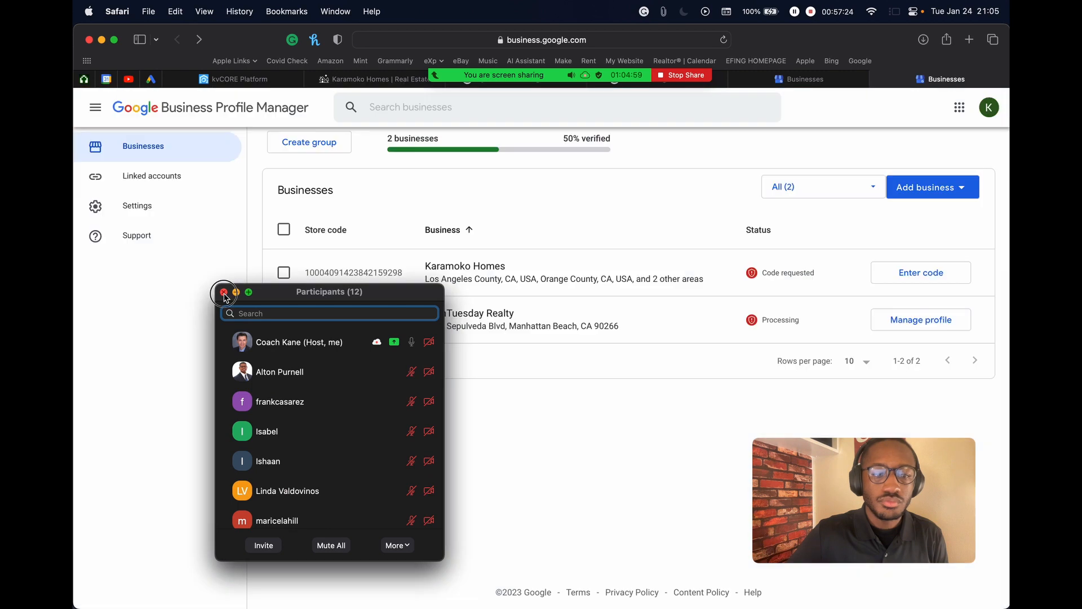
# Go back from the 500 error to google.com and reopen Business Profile from Google apps.
pyautogui.click(226, 292)
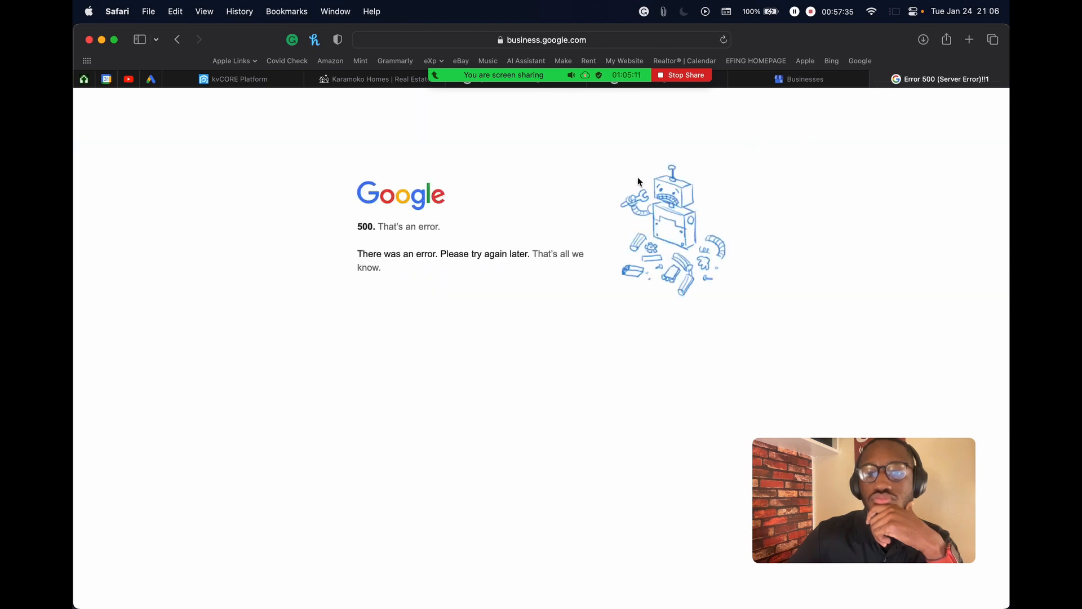
pyautogui.hscroll(-5, 630, 161)
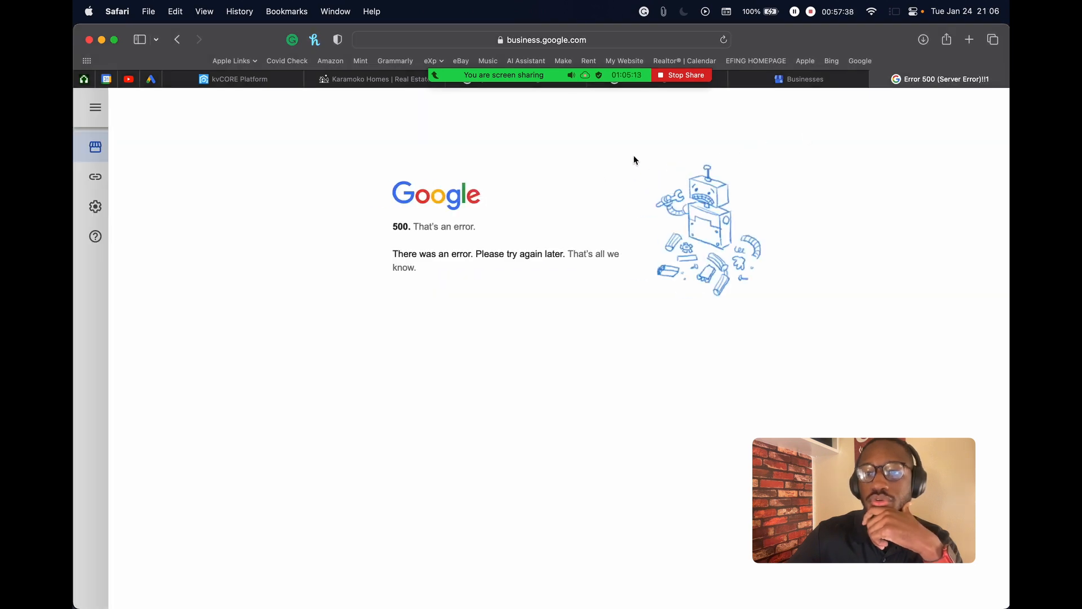
pyautogui.click(623, 37)
pyautogui.write('goo')
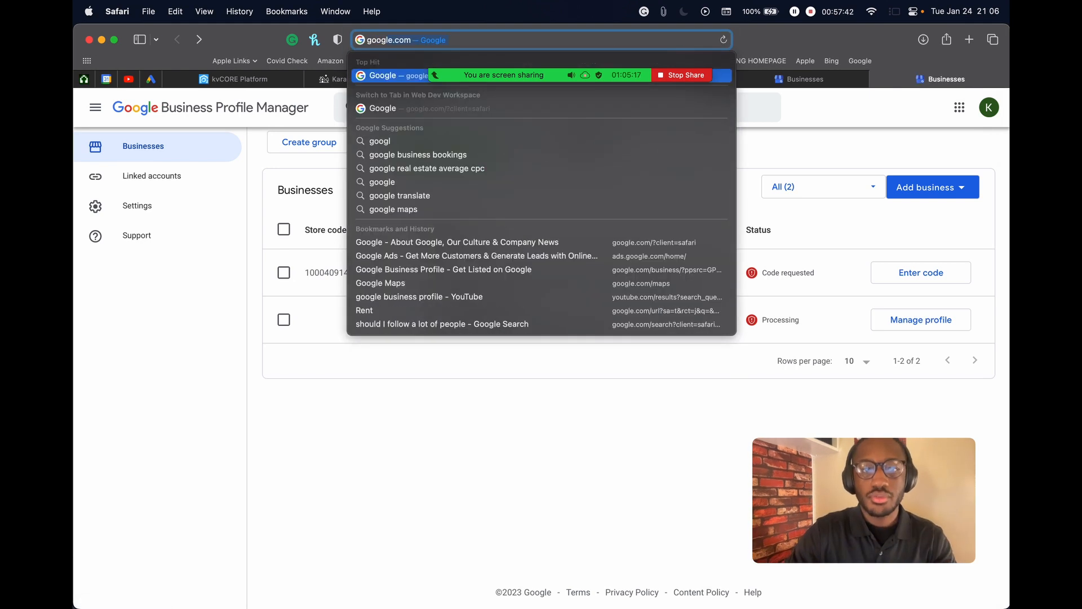
pyautogui.press('Return')
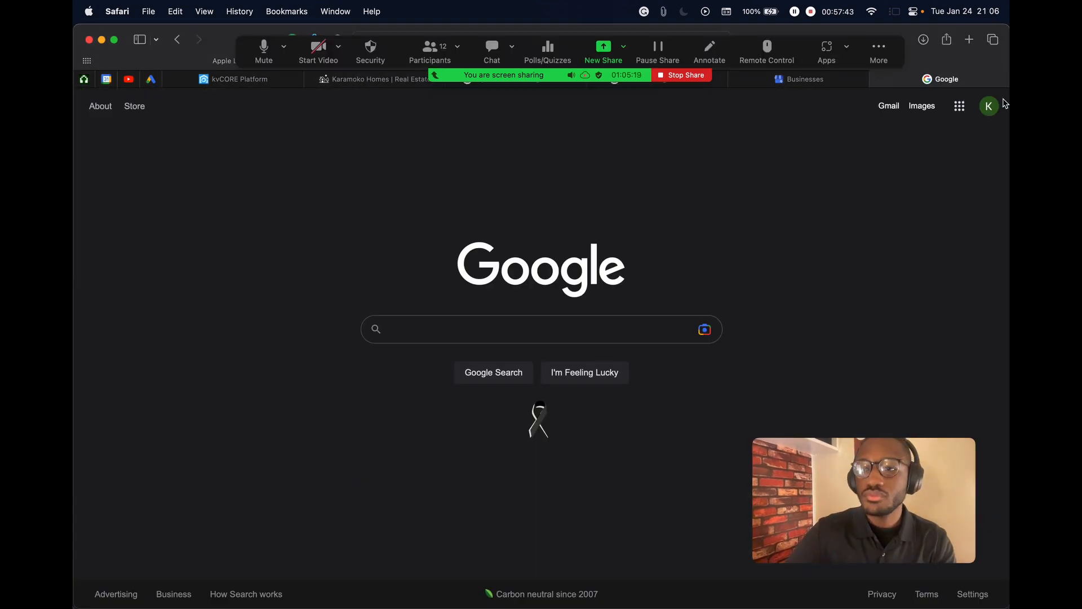
pyautogui.click(960, 108)
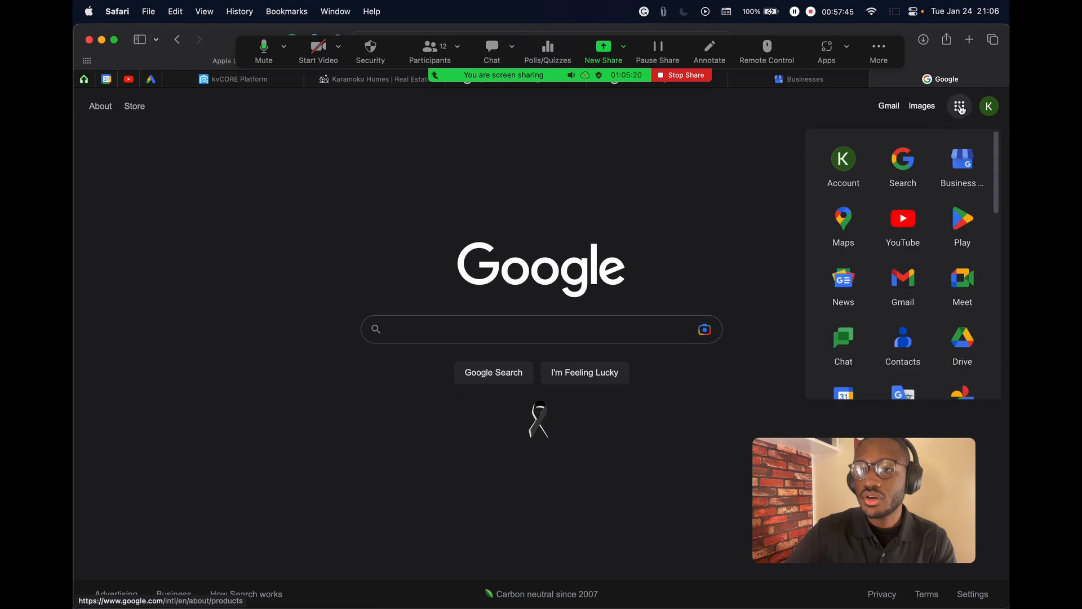
pyautogui.click(965, 165)
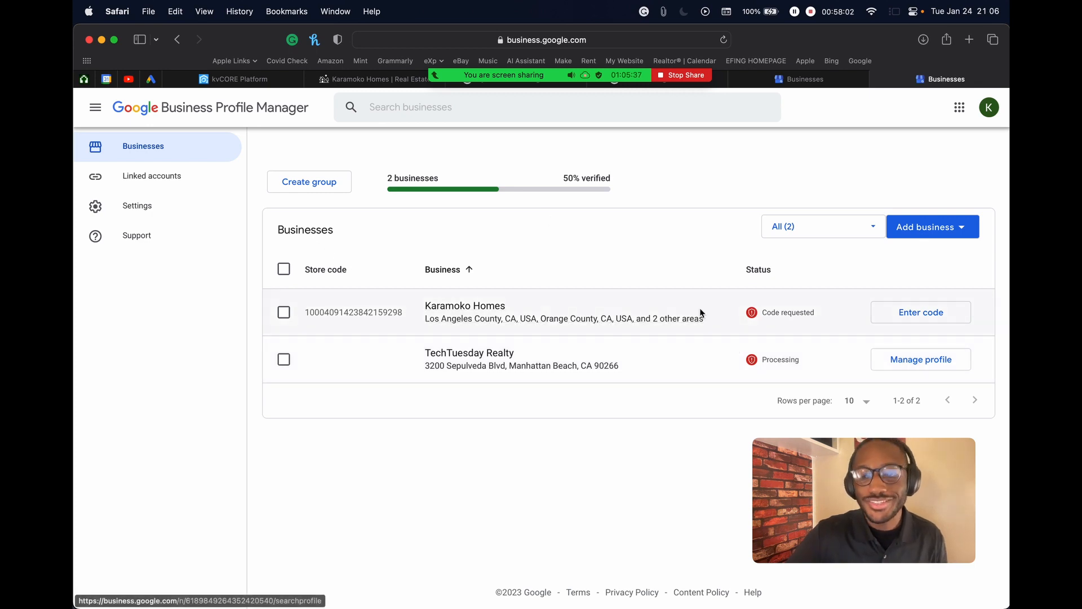
# View Karamoko Homes' verification code page, return to Businesses, then switch to the 'real estate agent near me' results.
pyautogui.click(922, 317)
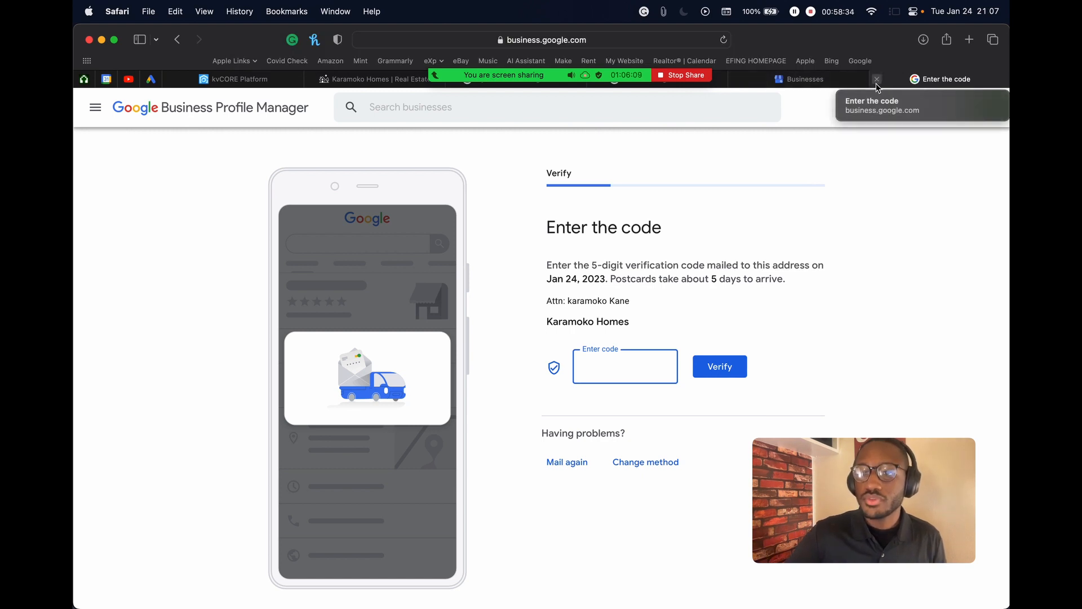
pyautogui.click(817, 79)
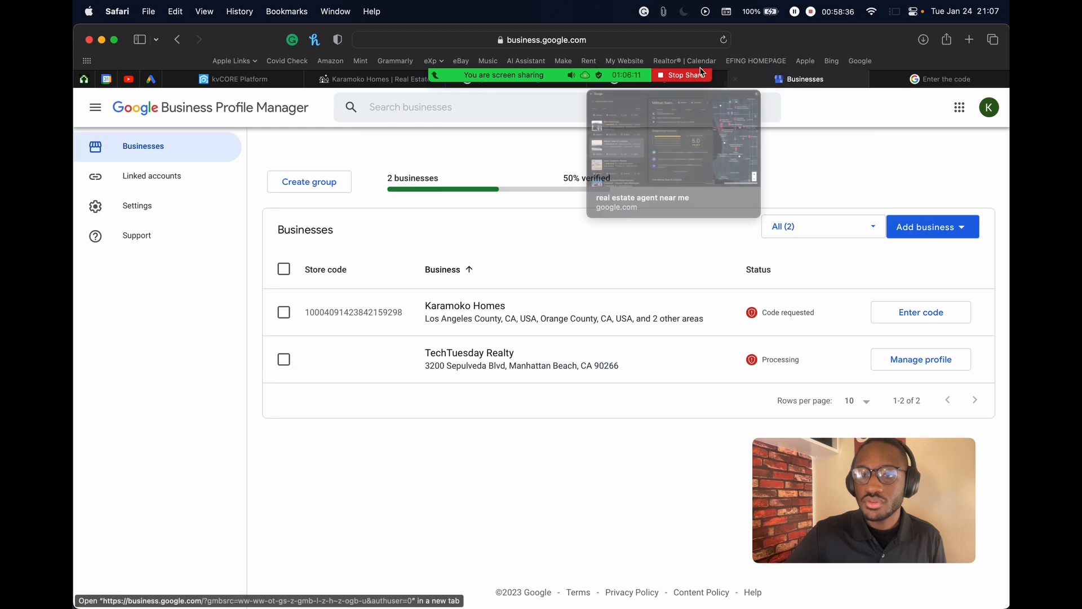
pyautogui.moveTo(648, 76)
pyautogui.moveTo(852, 50); pyautogui.dragTo(713, 17)
pyautogui.click(653, 78)
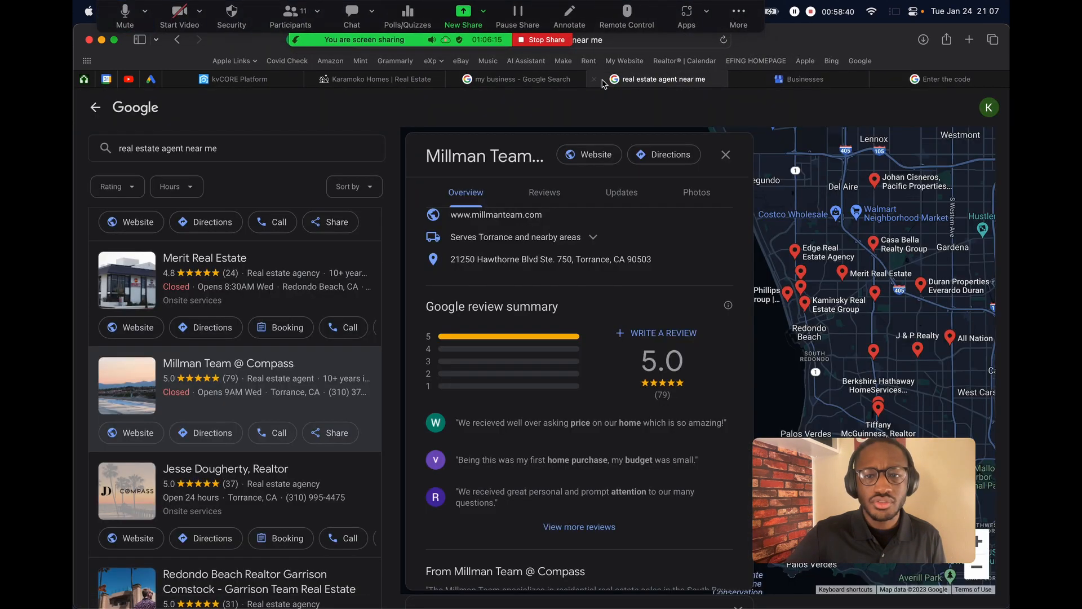
# Switch to the my business results tab and nudge the Zoom meeting controls down.
pyautogui.click(510, 79)
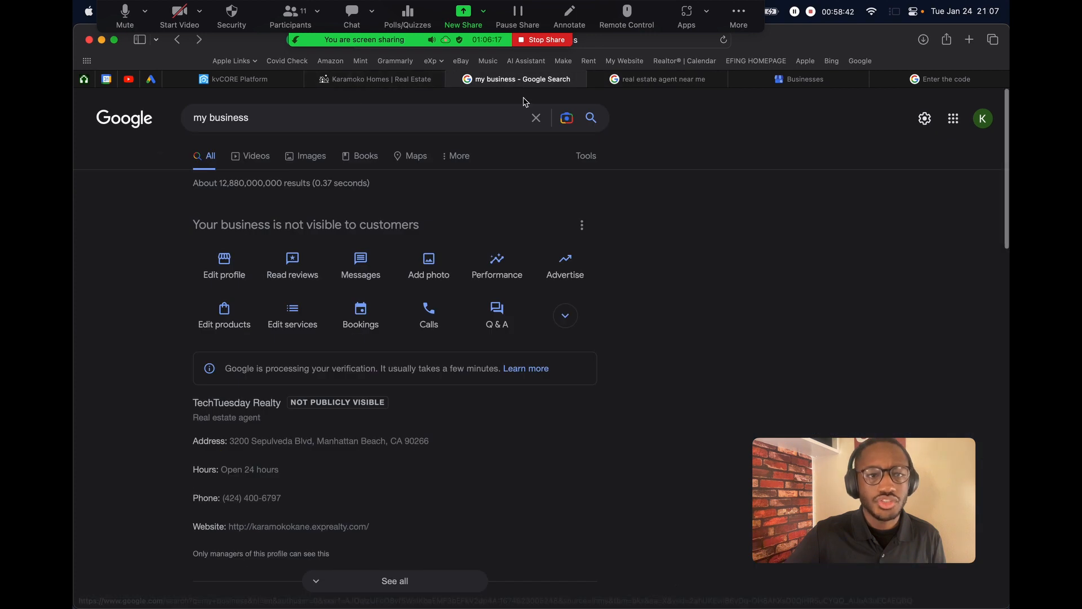
pyautogui.moveTo(748, 29); pyautogui.dragTo(752, 52)
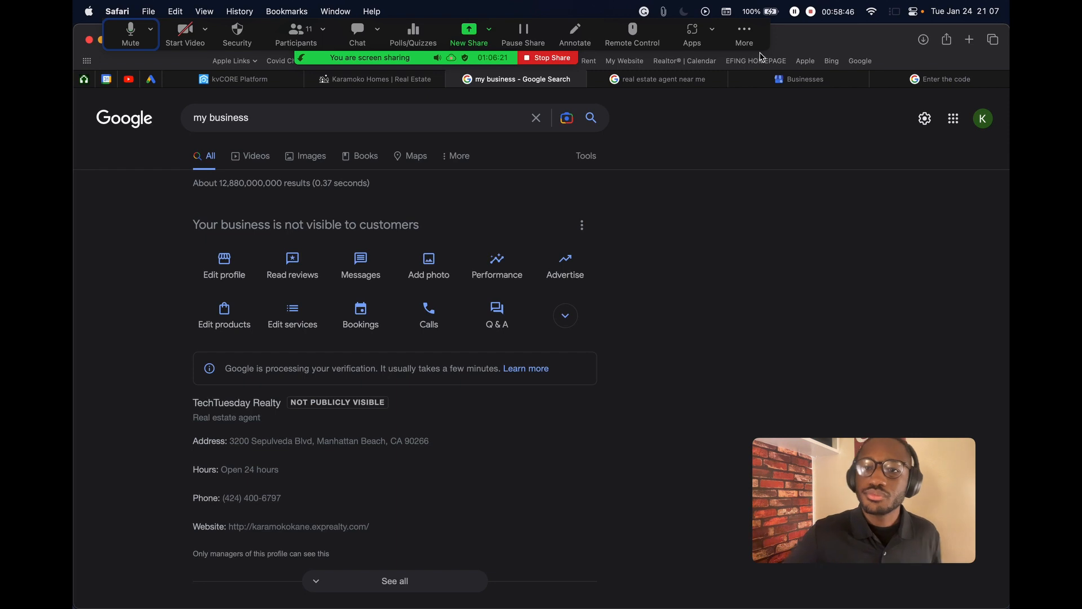
pyautogui.click(310, 40)
pyautogui.click(286, 39)
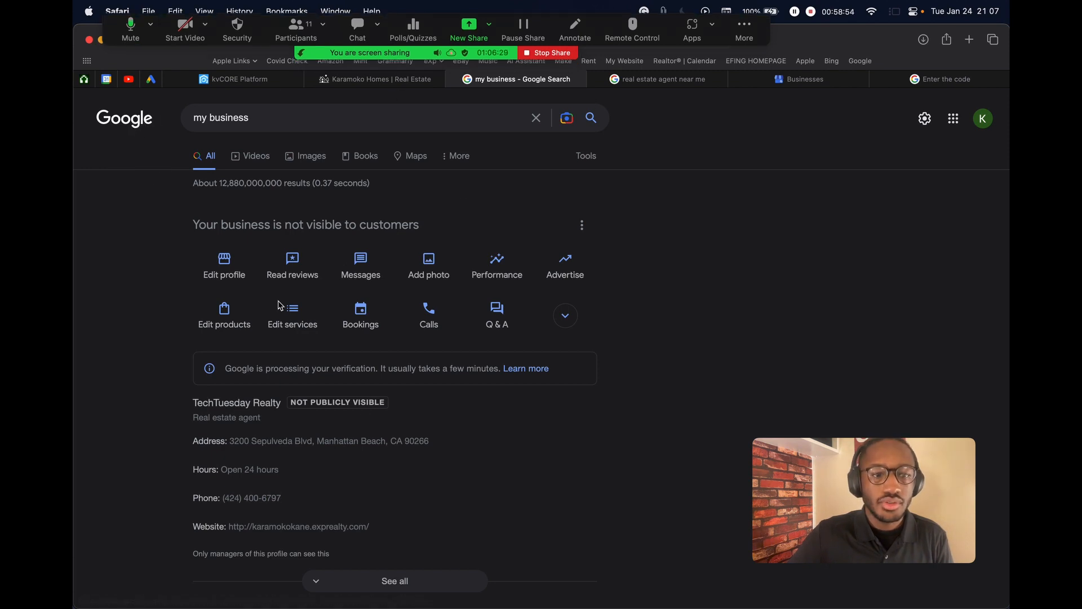
pyautogui.click(147, 127)
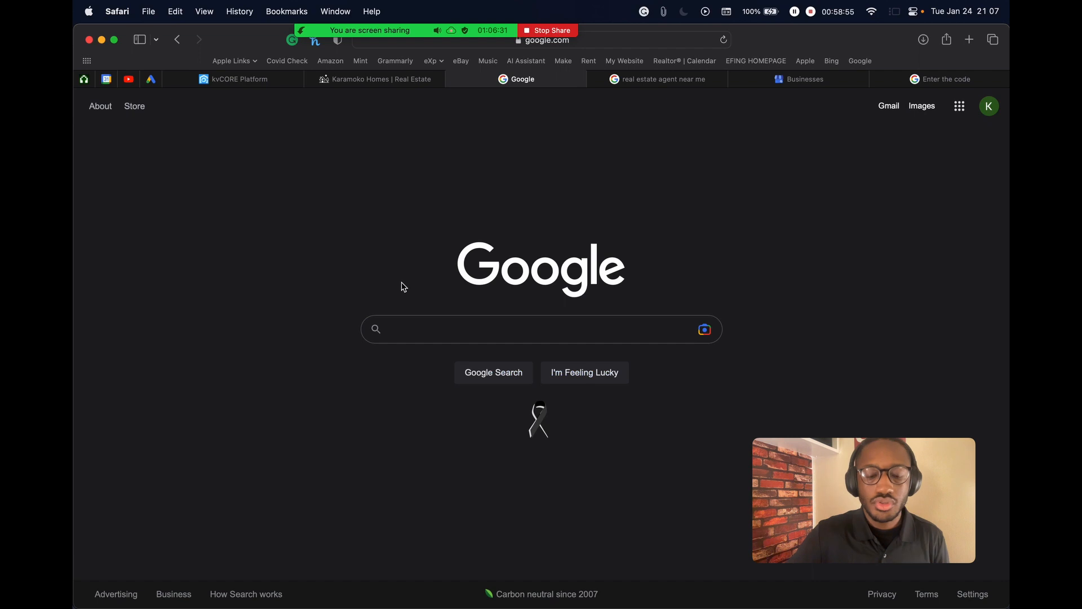
pyautogui.write('my business')
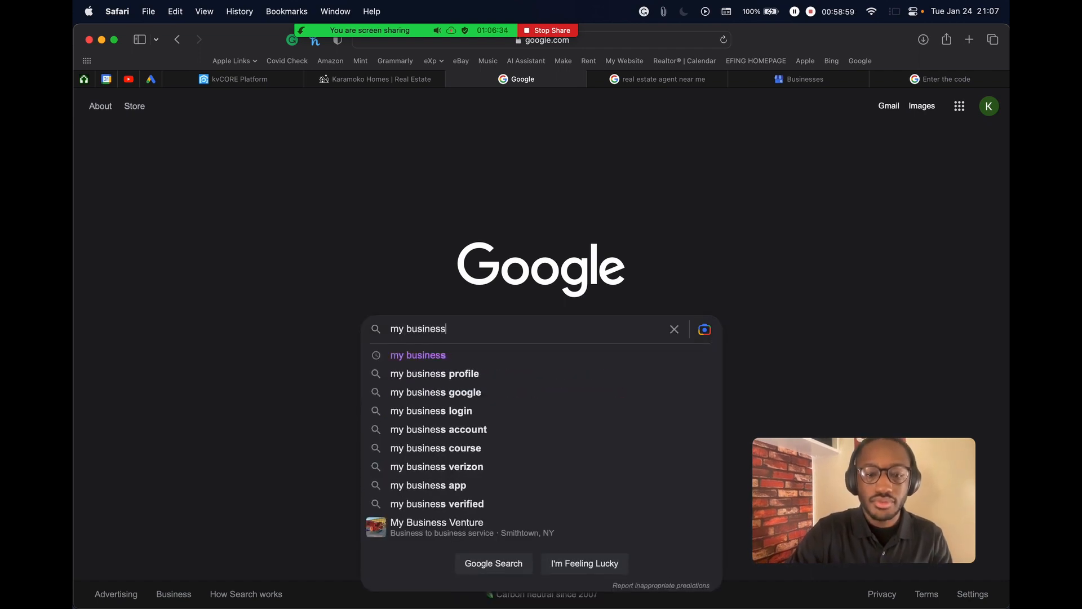
pyautogui.press('Return')
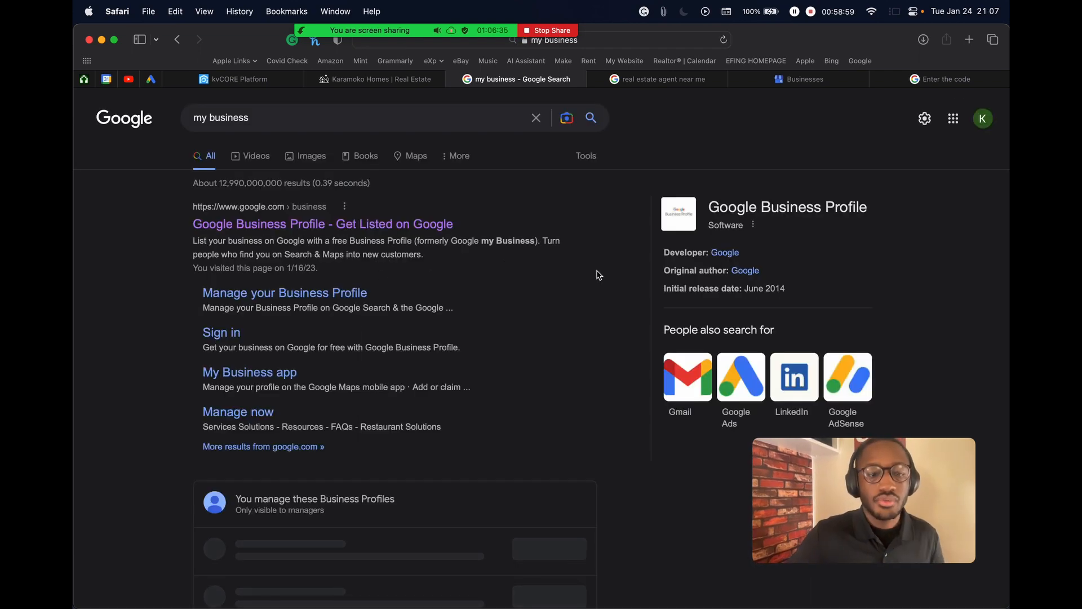
pyautogui.scroll(-2, 532, 273)
pyautogui.scroll(-1, 537, 275)
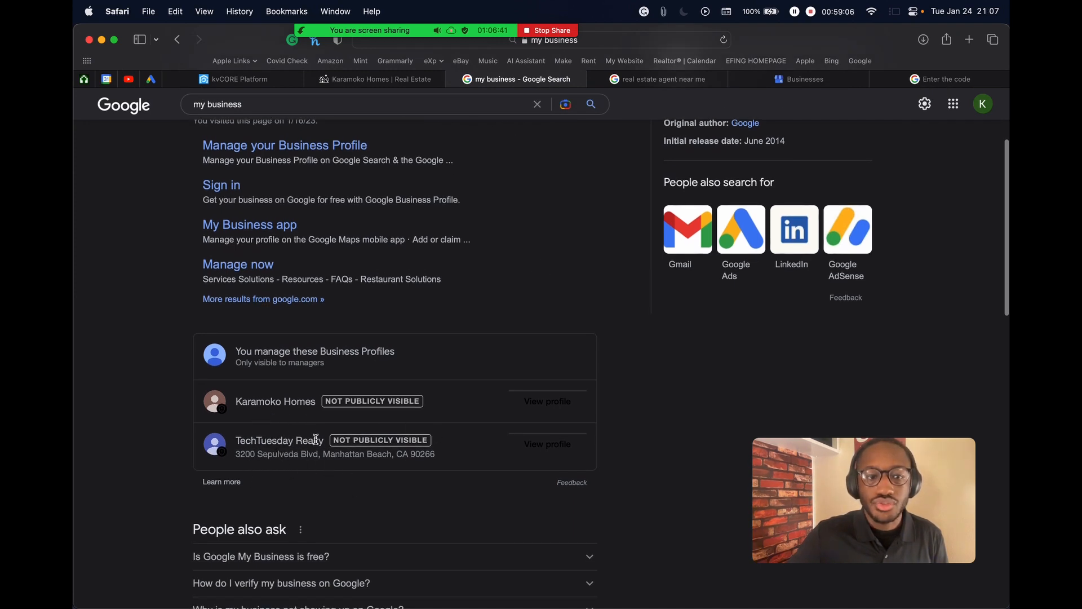
pyautogui.click(560, 445)
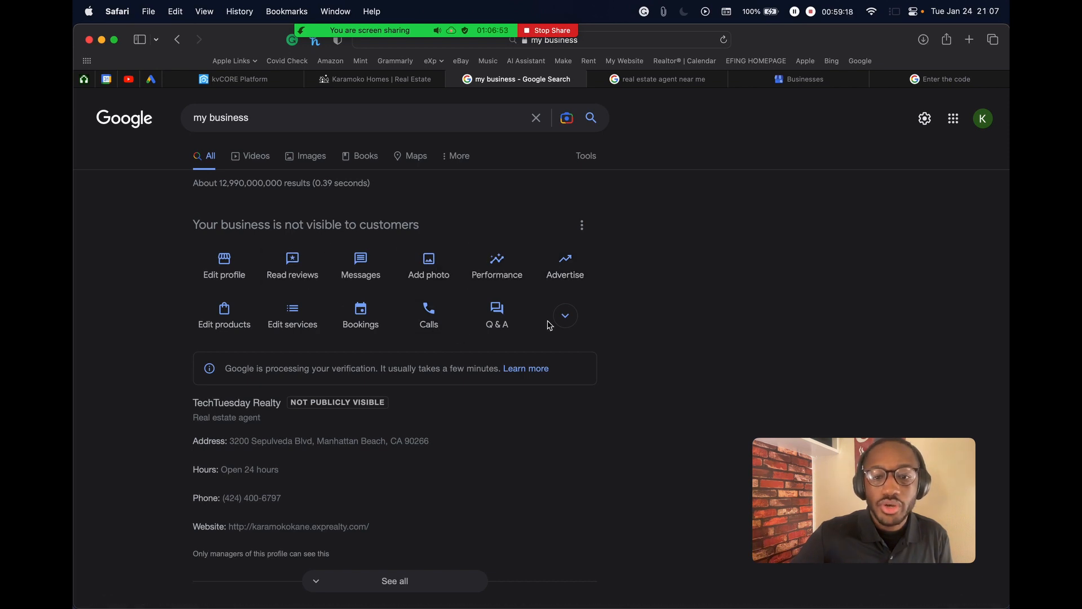
# Begin adding a business photo, close the Add photo window, then open and dismiss the ⋮ options menu.
pyautogui.click(565, 317)
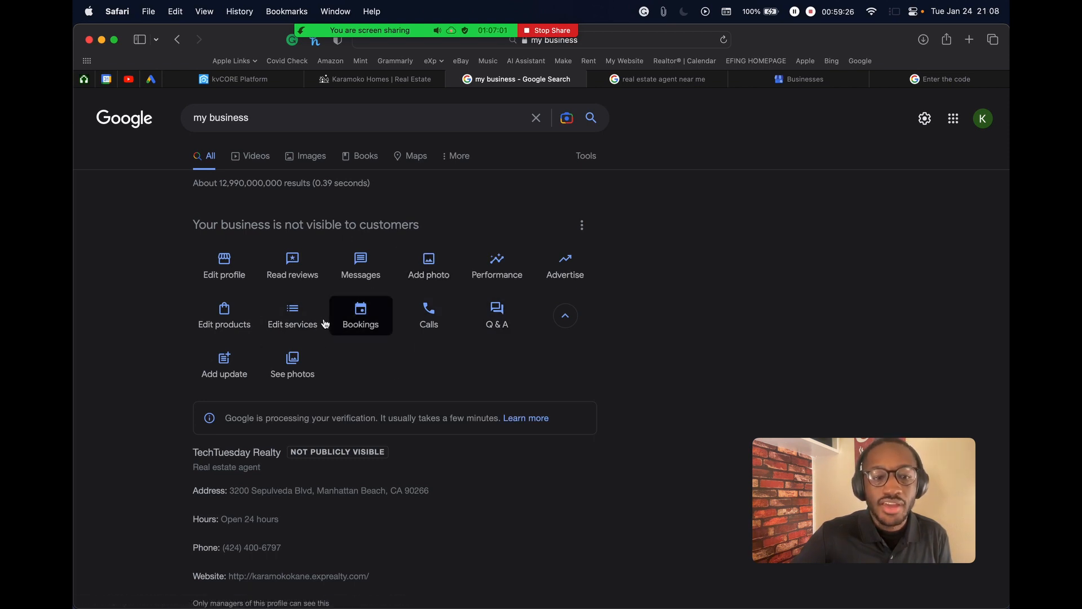
pyautogui.click(428, 267)
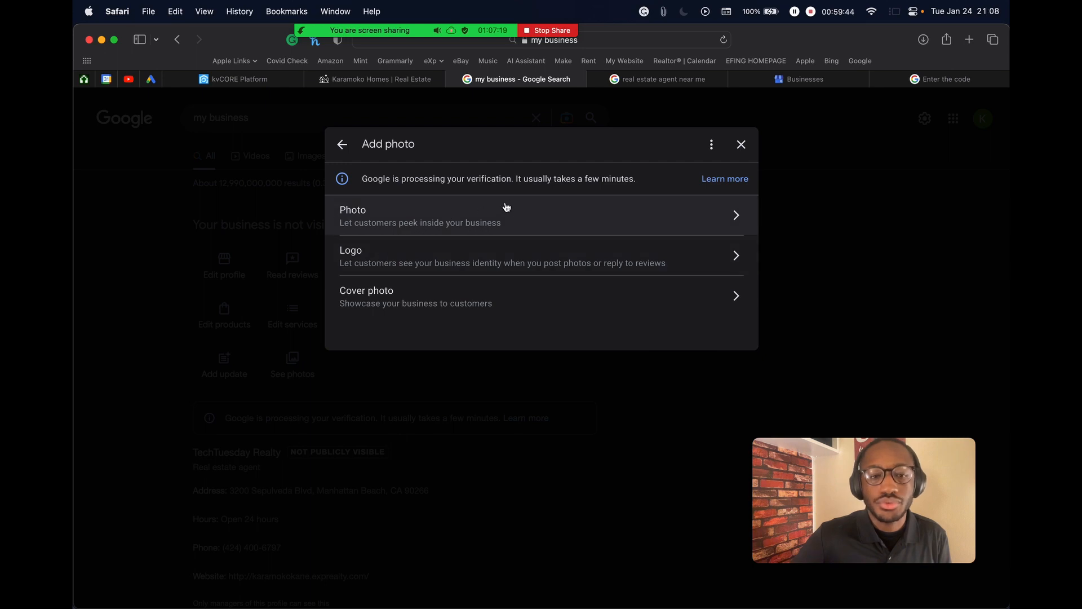
pyautogui.click(709, 212)
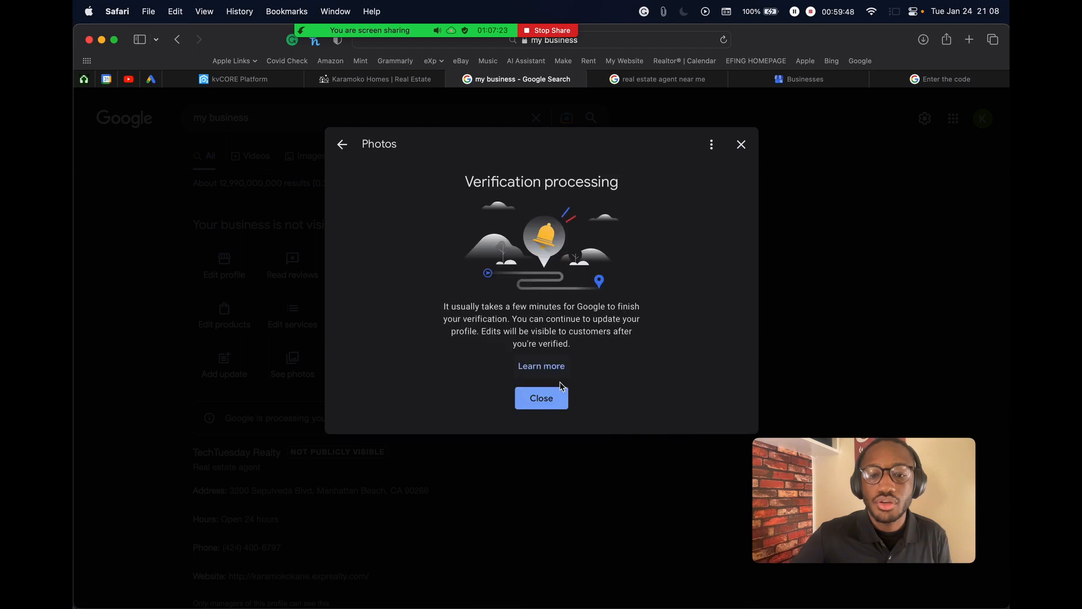
pyautogui.click(342, 146)
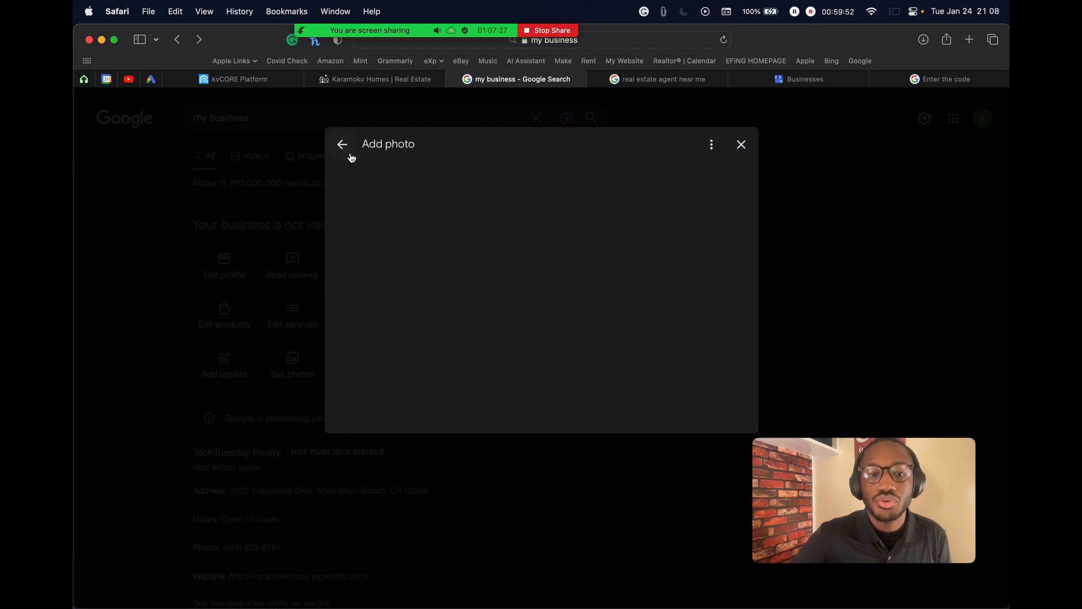
pyautogui.click(441, 264)
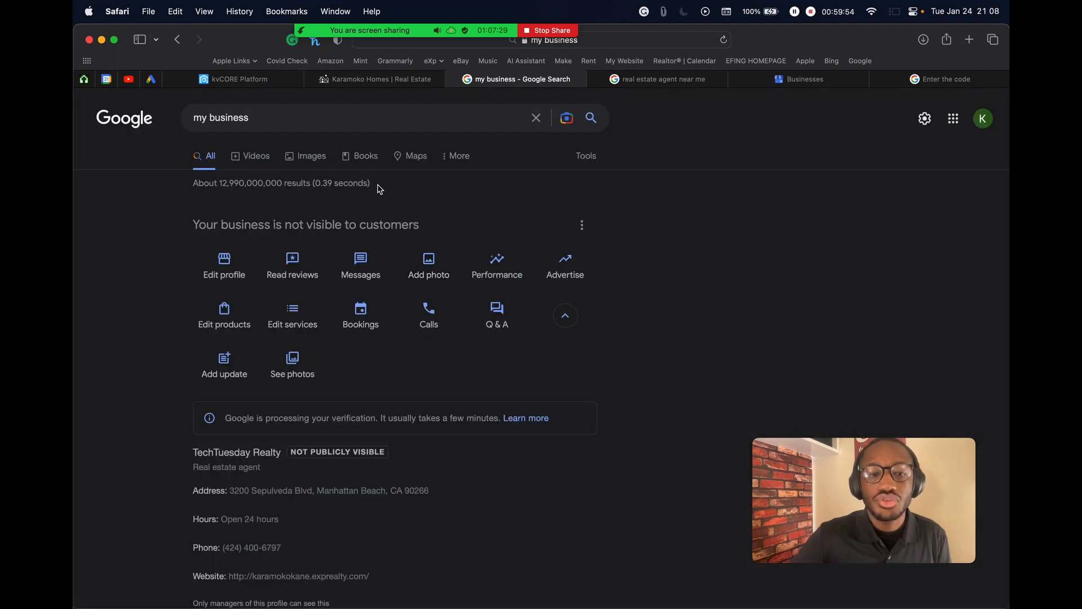
pyautogui.click(581, 225)
pyautogui.click(749, 242)
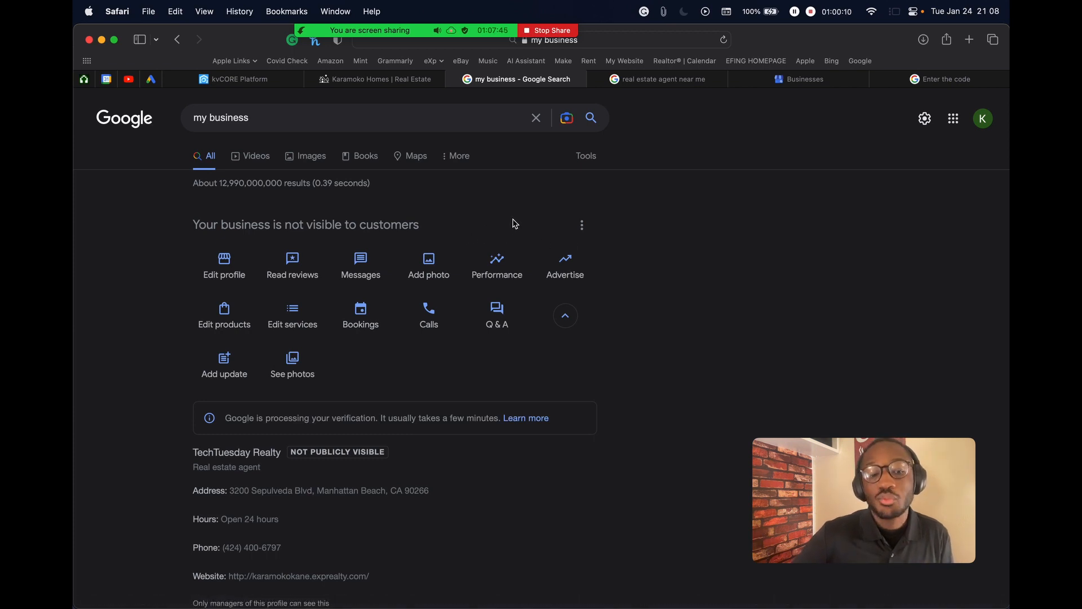
# Look over Business Profile settings from the ⋮ menu, close them, then open the Edit profile panel.
pyautogui.click(582, 227)
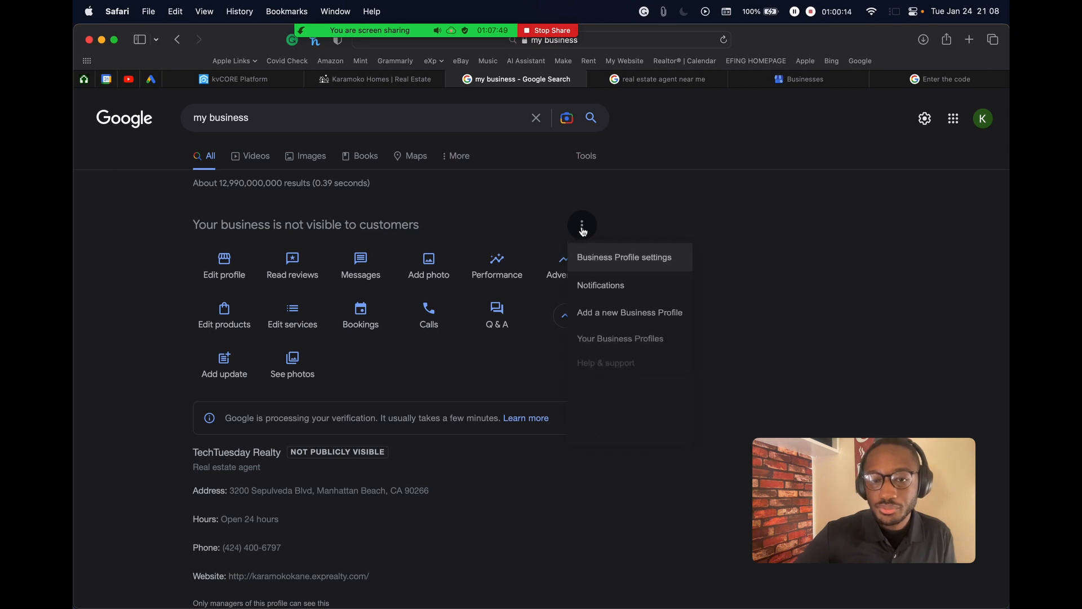
pyautogui.click(640, 265)
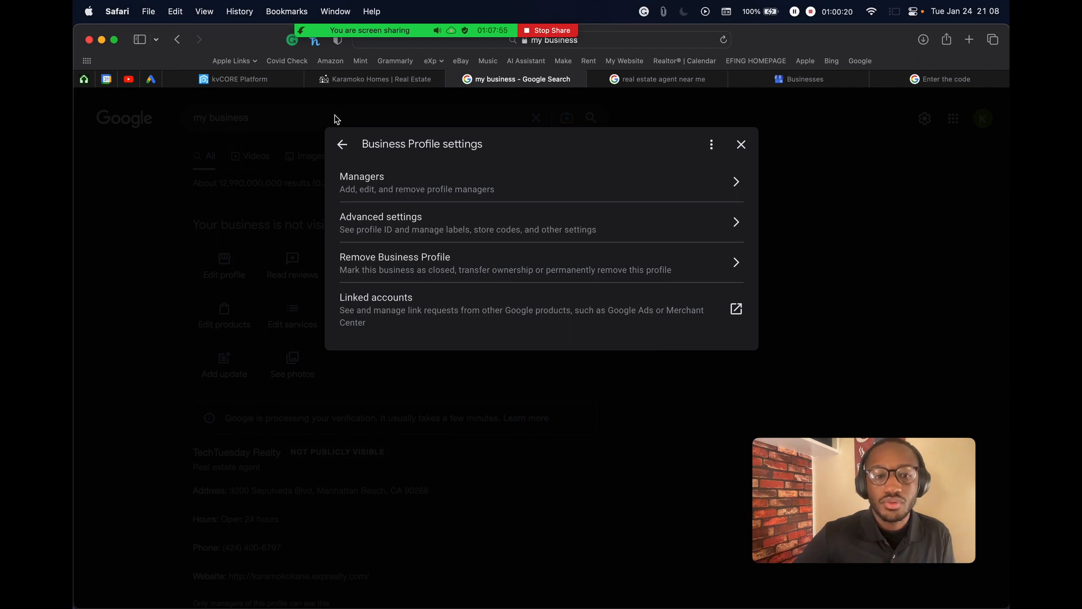
pyautogui.click(340, 136)
pyautogui.click(582, 228)
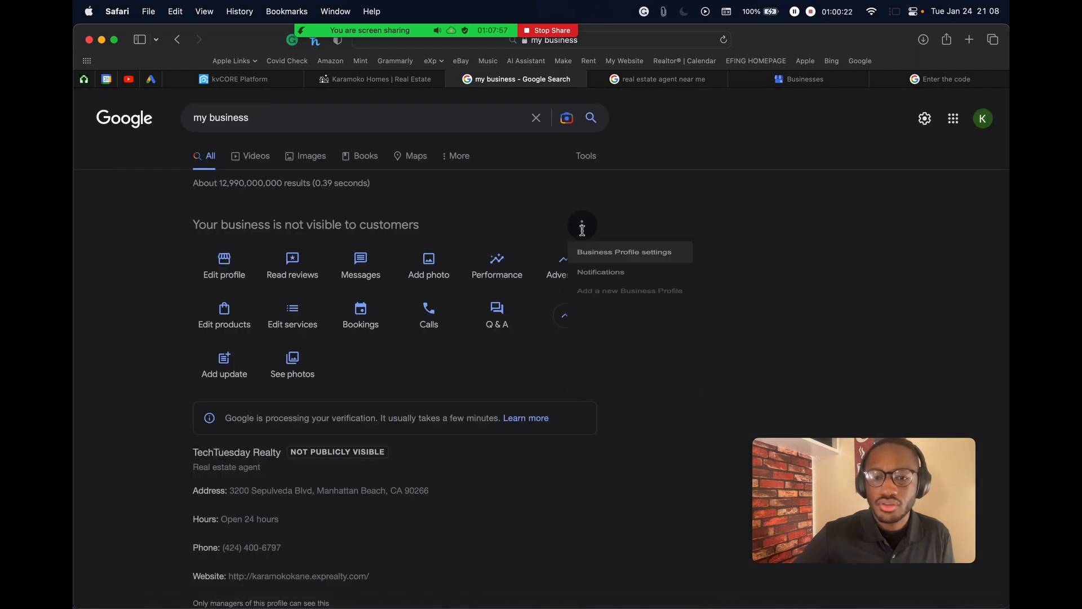
pyautogui.click(655, 214)
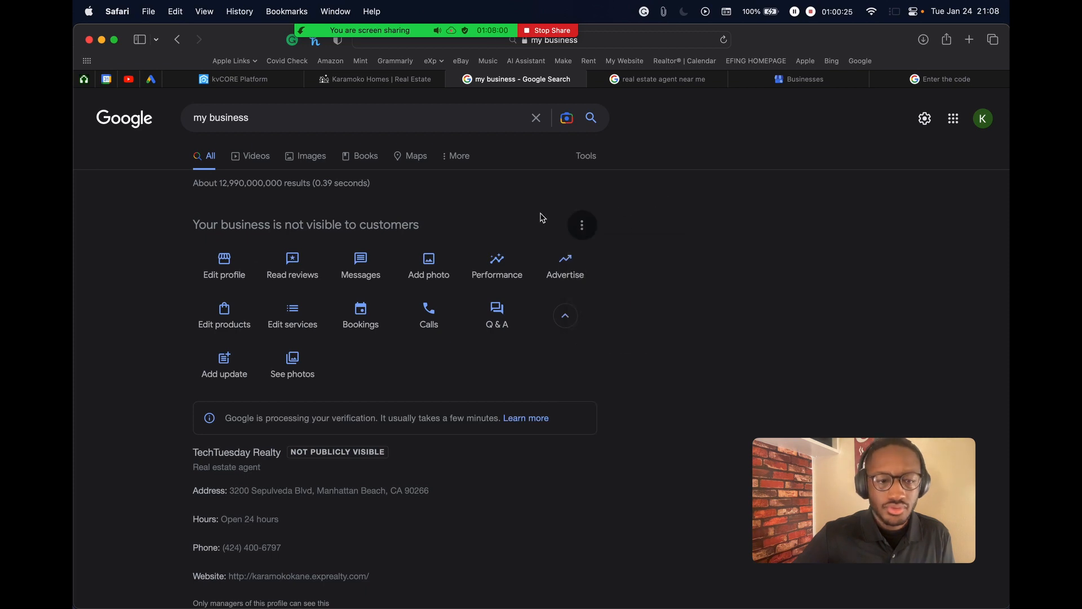
pyautogui.click(232, 269)
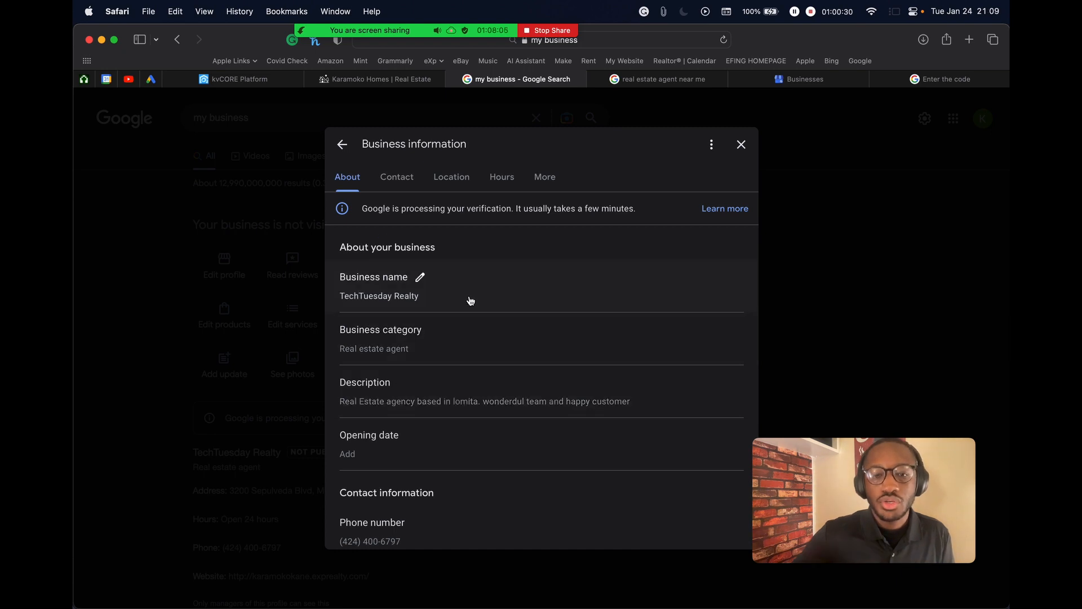
# Replace the business name TechTuesday Realty with 'Kane Estates' and save.
pyautogui.scroll(-1, 470, 301)
pyautogui.scroll(1, 471, 300)
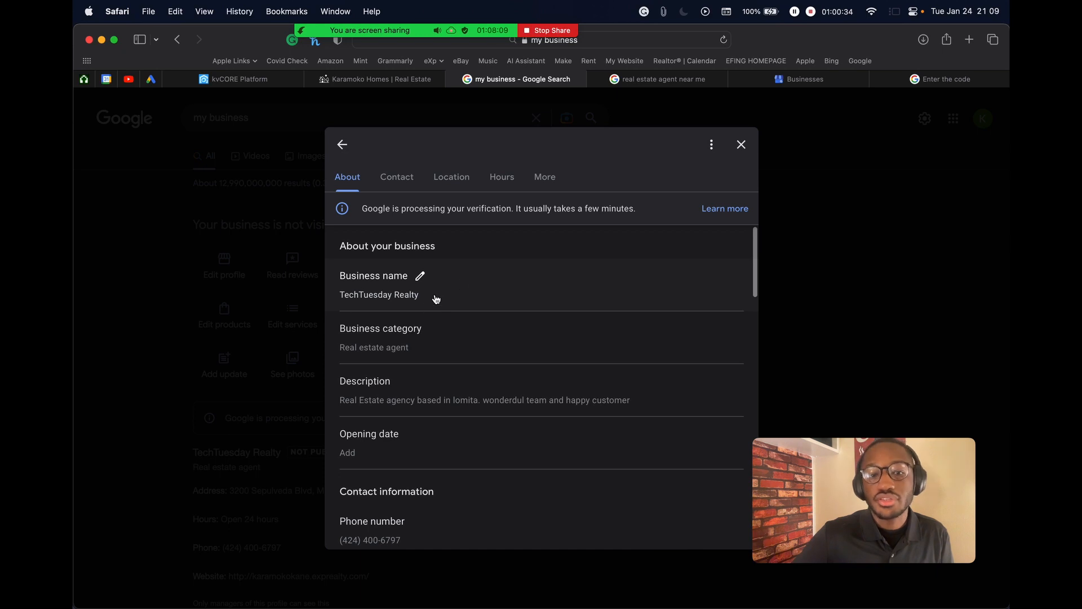
pyautogui.click(441, 292)
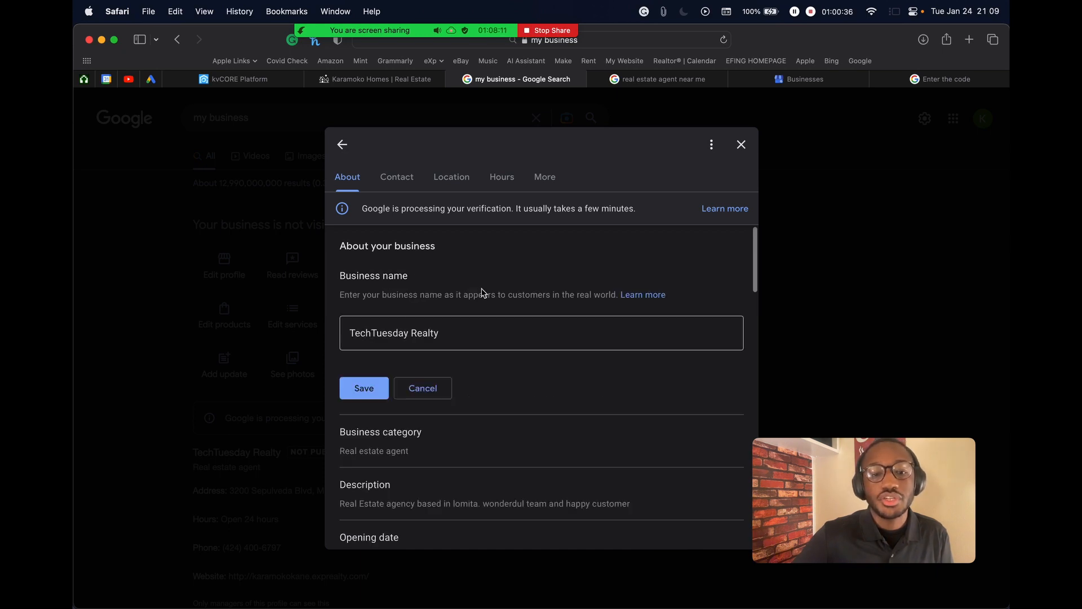
pyautogui.click(444, 332)
pyautogui.moveTo(445, 332); pyautogui.dragTo(287, 333)
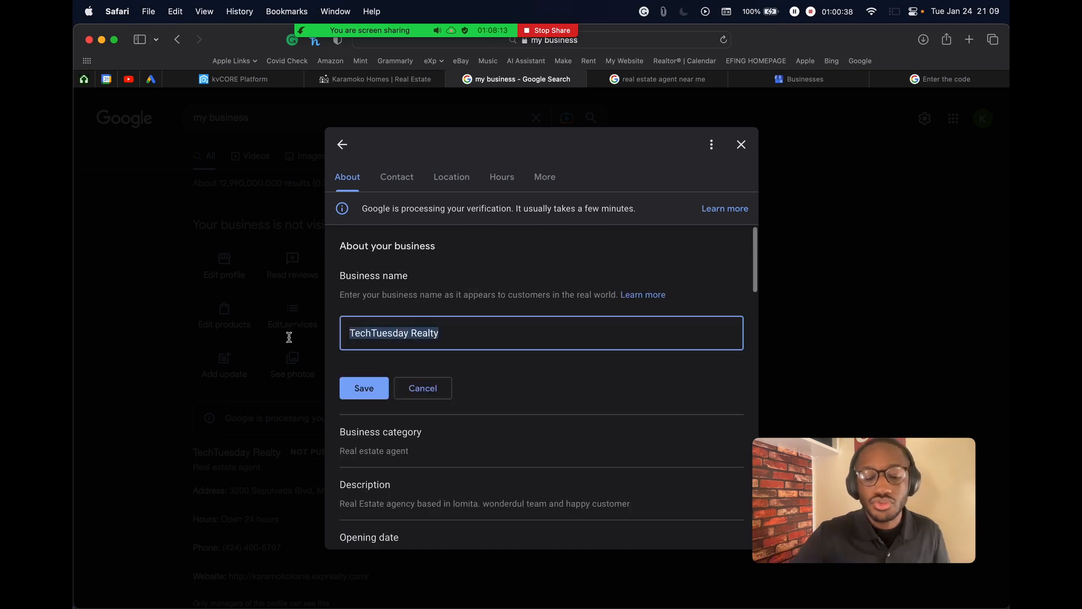
pyautogui.write('Kane Estates')
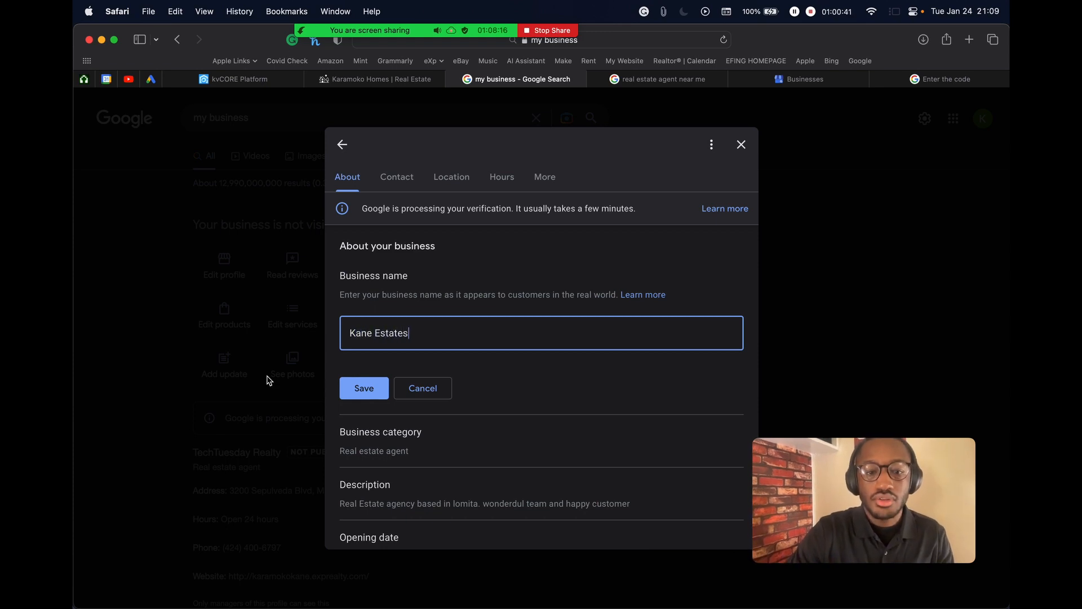
pyautogui.click(363, 388)
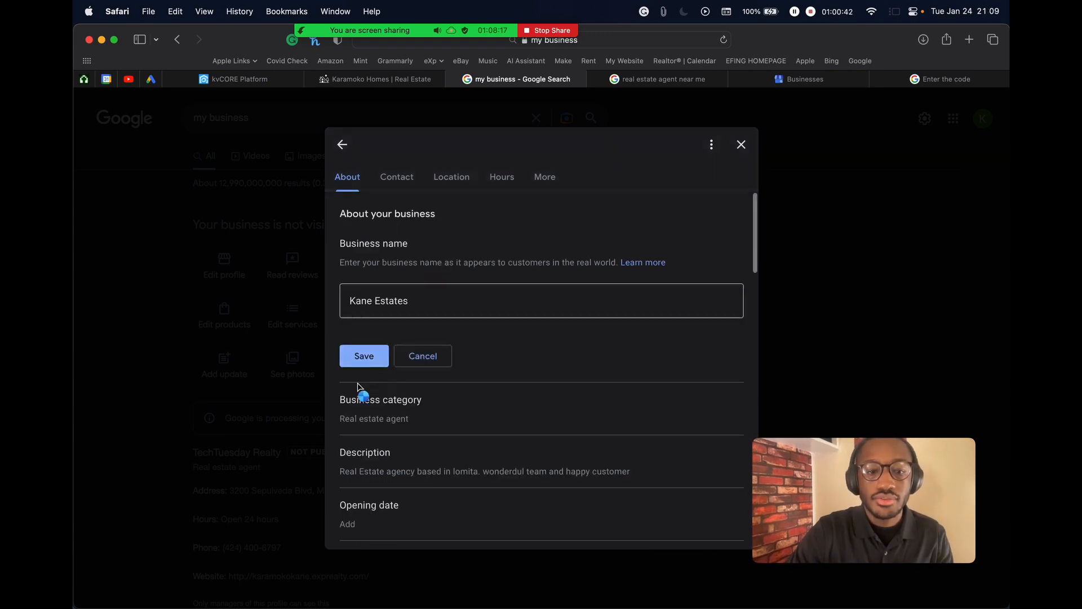
# Open Business category and add a blank additional category slot.
pyautogui.scroll(-2, 479, 383)
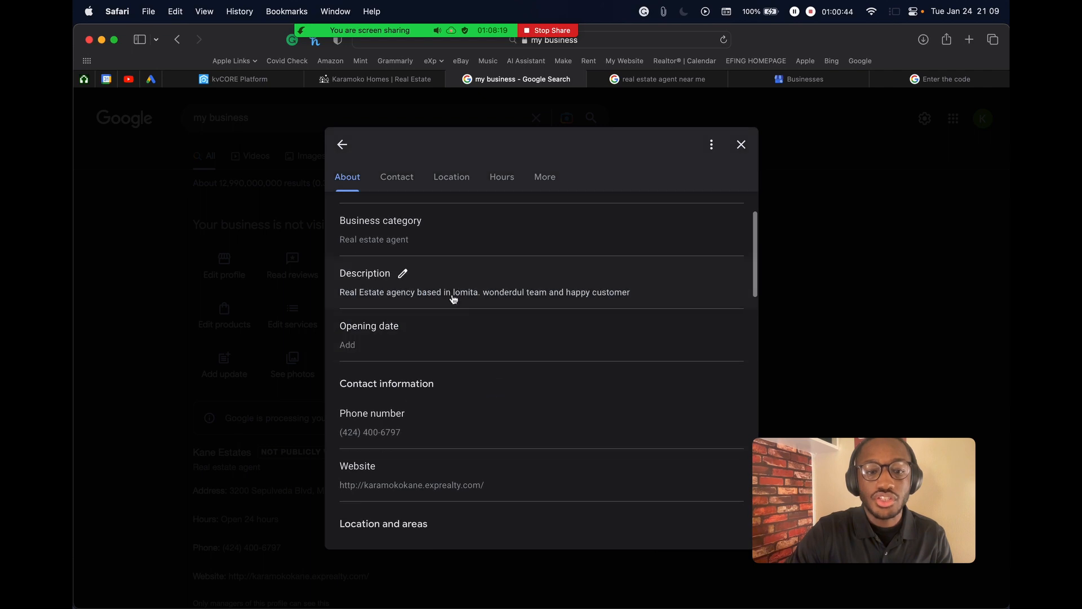
pyautogui.click(462, 241)
pyautogui.click(417, 317)
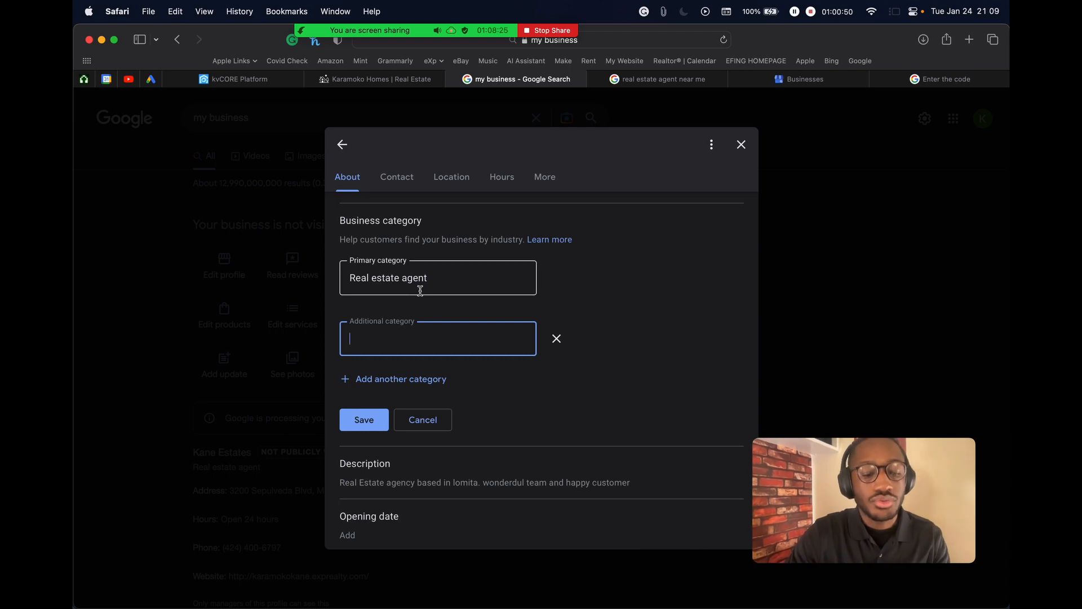
# Add 'Real estate agency' and 'Real estate rental agency' as additional categories.
pyautogui.write('Real estate')
pyautogui.click(435, 437)
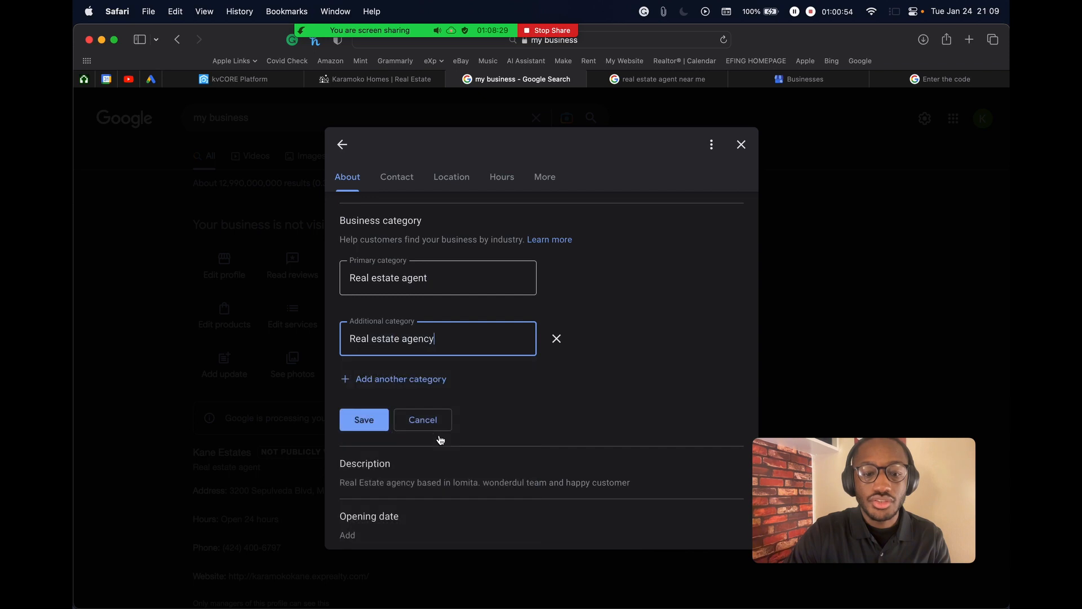
pyautogui.click(437, 383)
pyautogui.write('real')
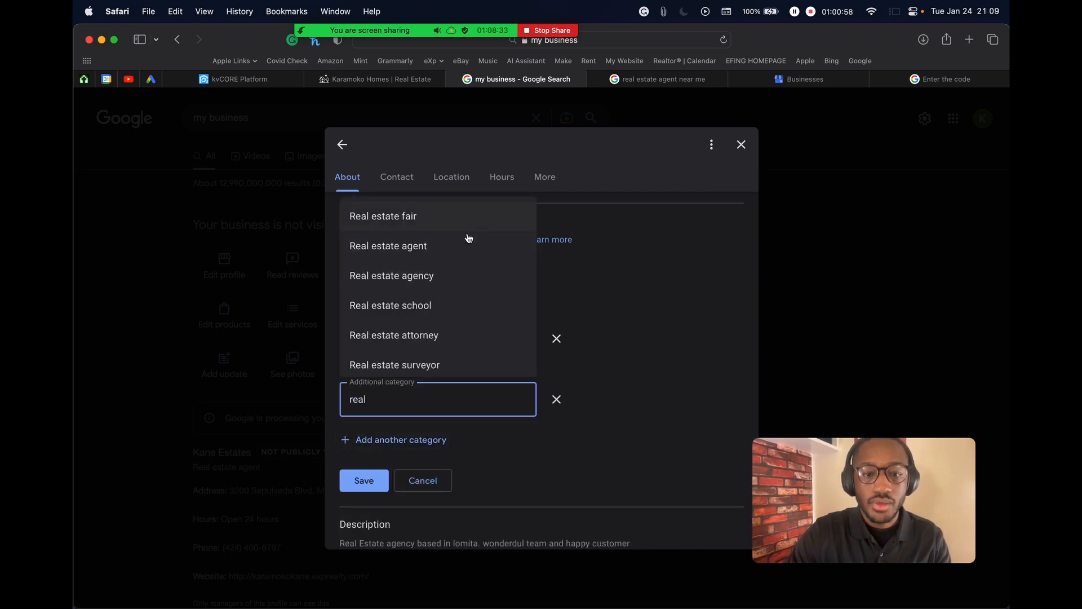
pyautogui.scroll(-6, 464, 333)
pyautogui.scroll(-2, 464, 334)
pyautogui.click(457, 290)
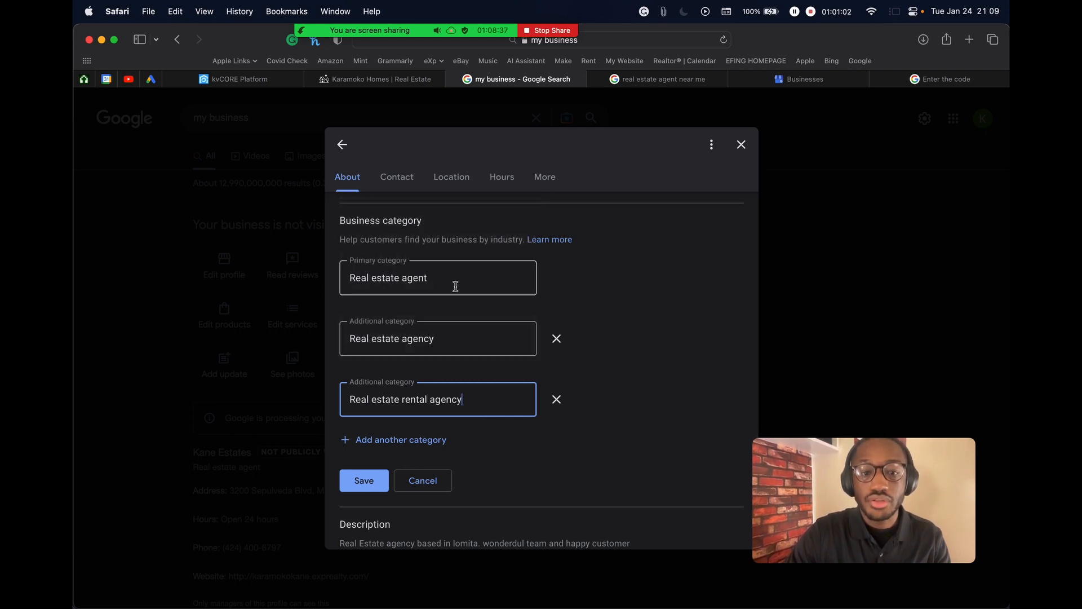
pyautogui.scroll(-2, 547, 430)
pyautogui.scroll(1, 547, 430)
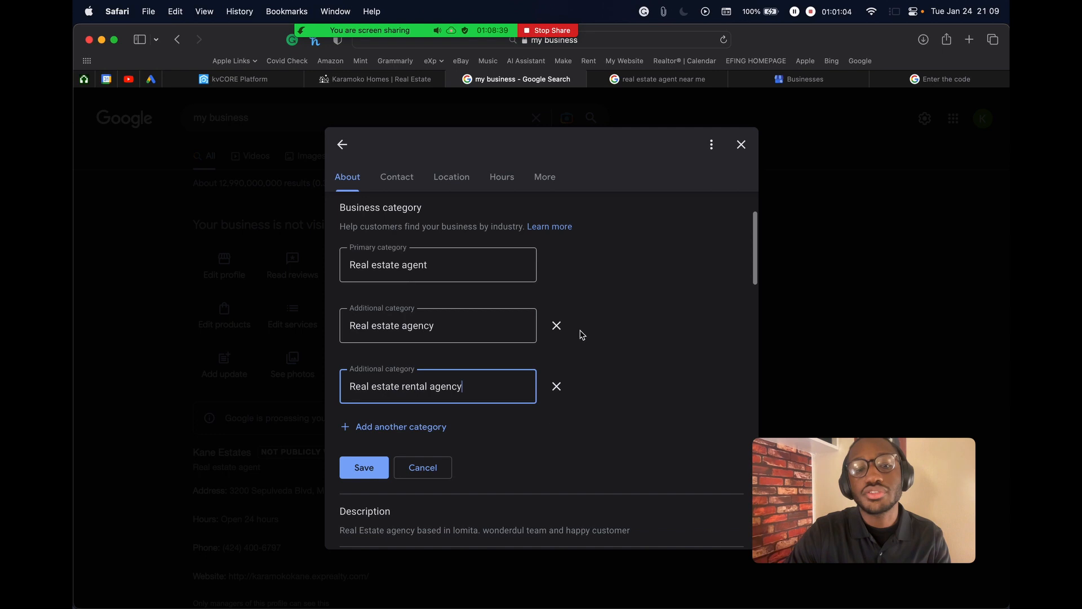
pyautogui.click(632, 395)
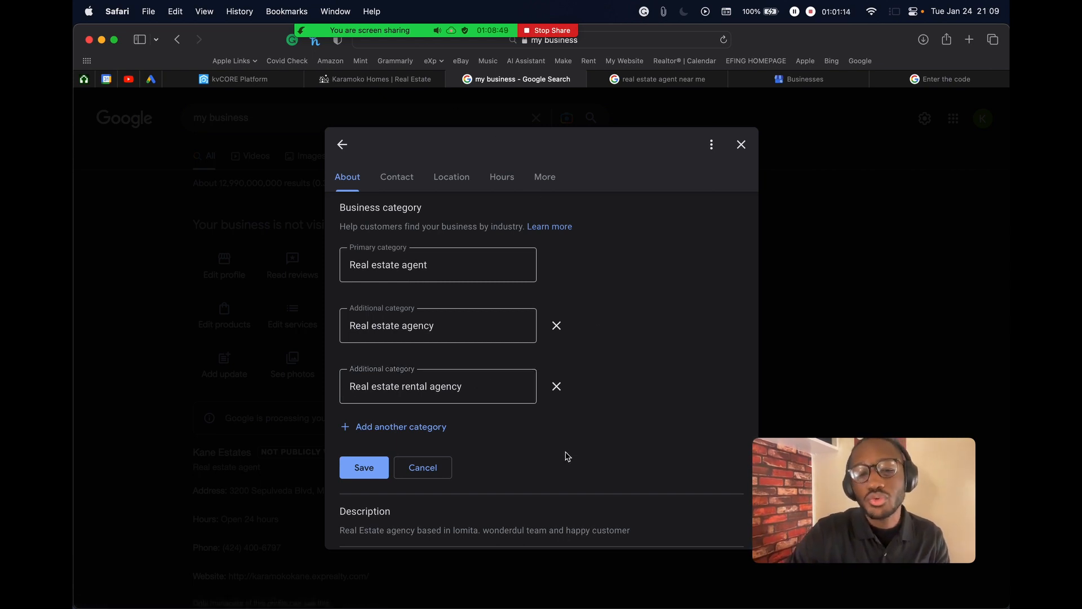
pyautogui.scroll(-5, 565, 454)
pyautogui.scroll(-1, 566, 457)
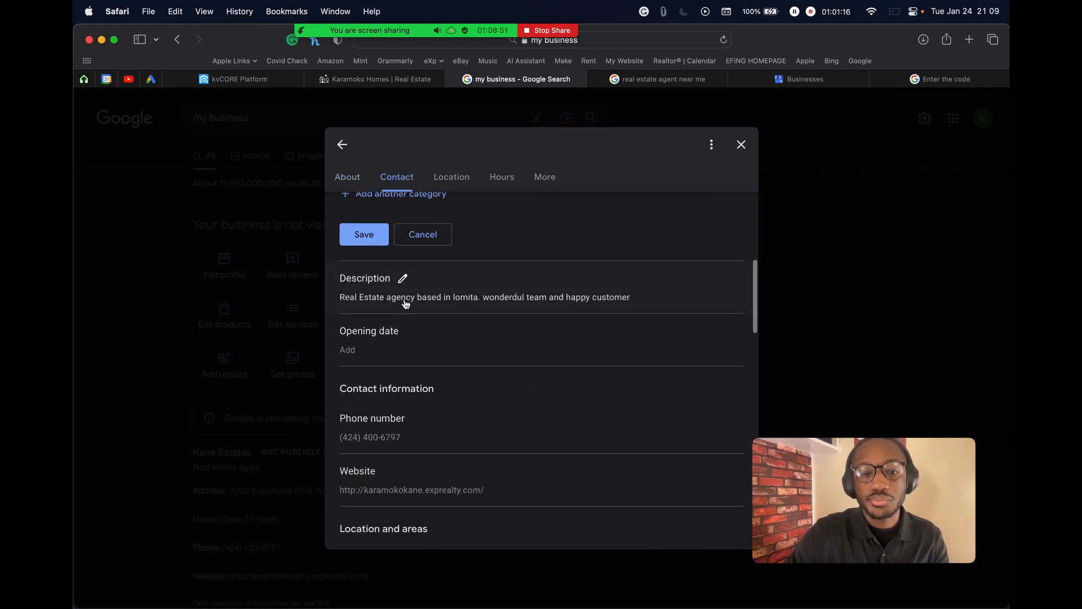
pyautogui.click(403, 279)
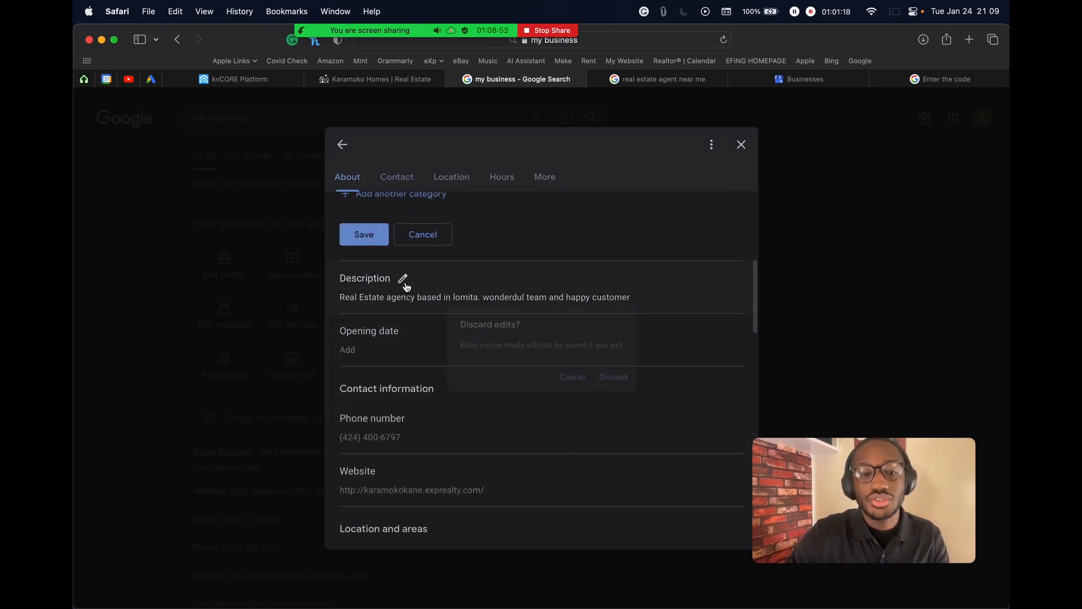
pyautogui.click(578, 380)
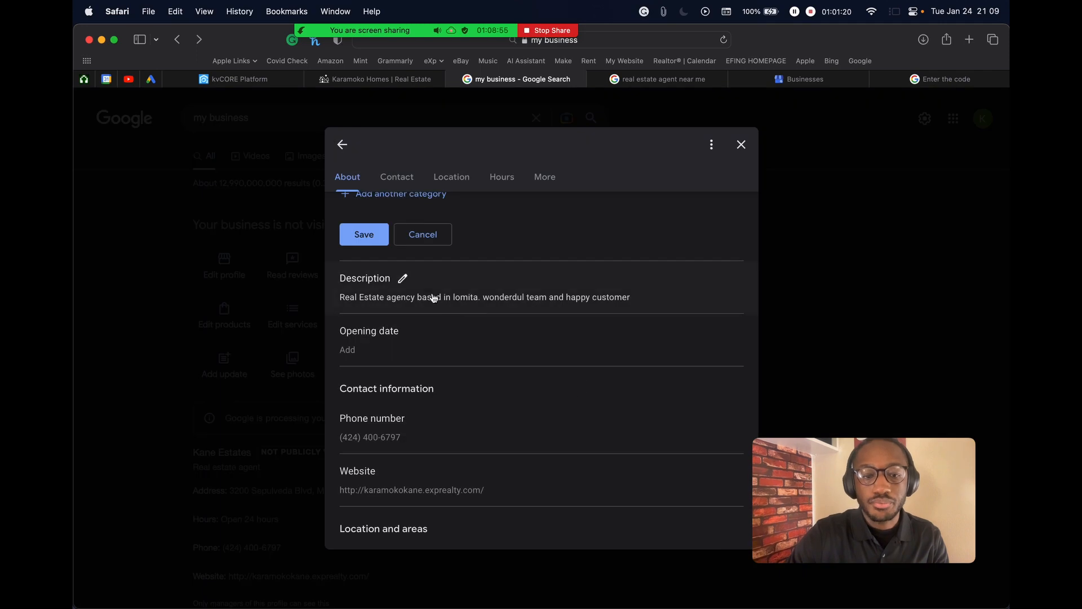
pyautogui.scroll(-1, 484, 333)
pyautogui.click(409, 290)
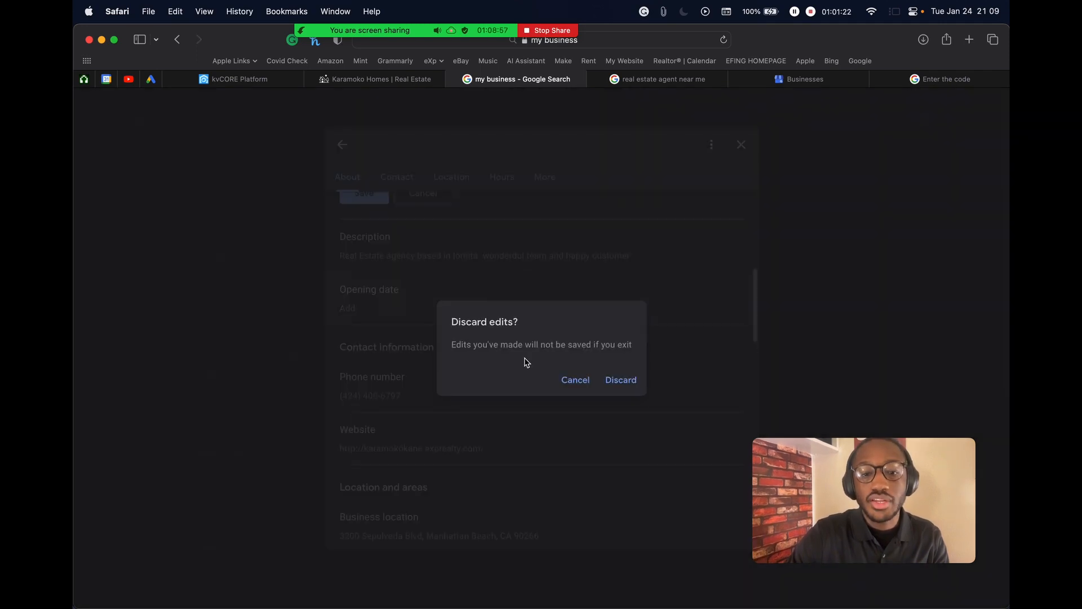
pyautogui.click(576, 380)
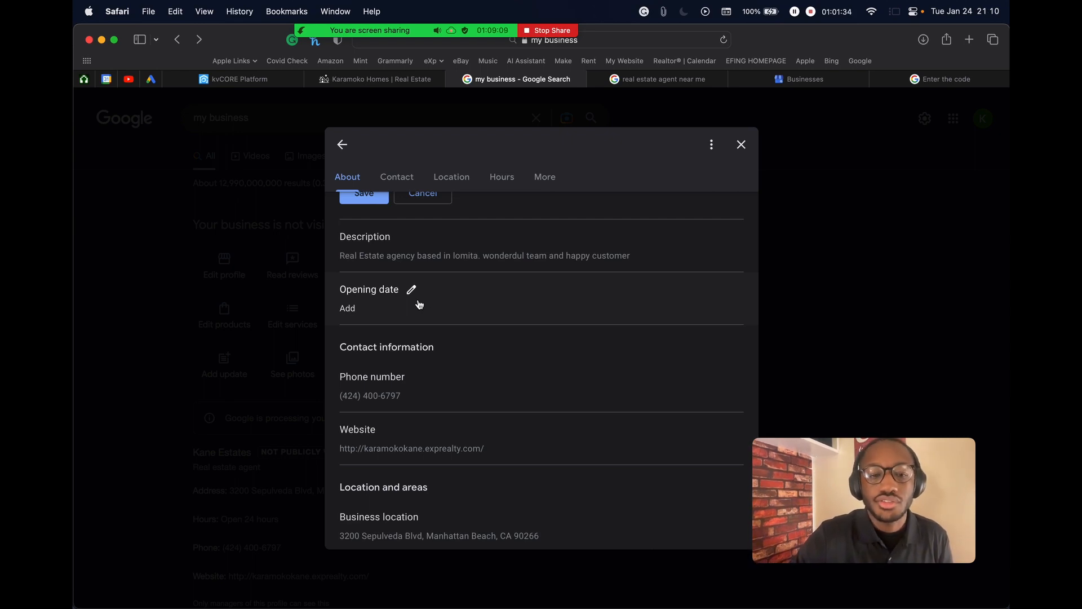
# Scroll the Edit profile dialog past Hours, Holiday hours and Add more hours to the More section.
pyautogui.scroll(-4, 430, 357)
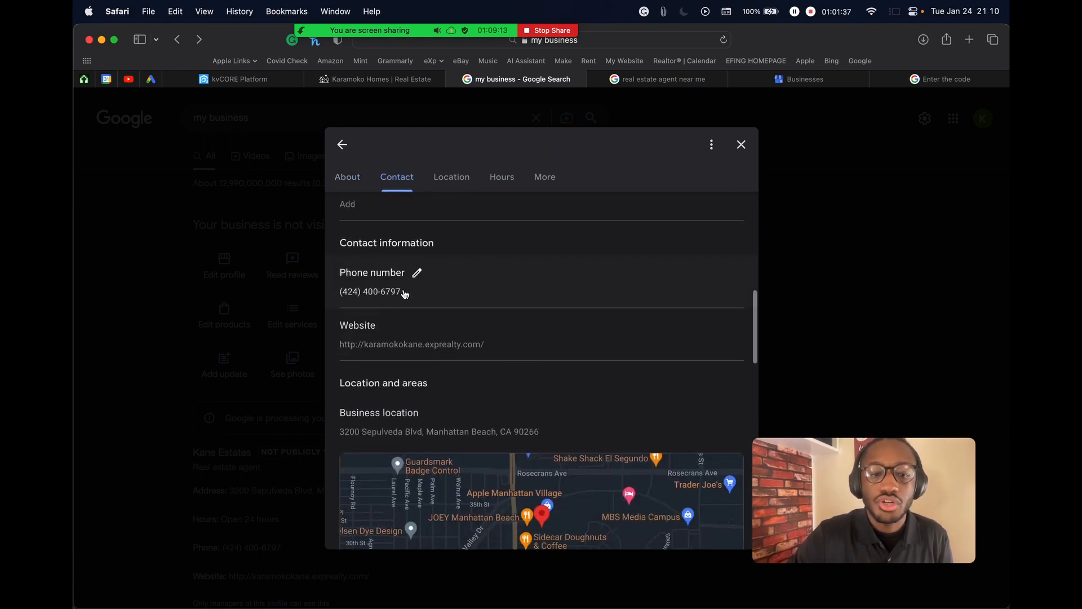
pyautogui.scroll(-5, 449, 360)
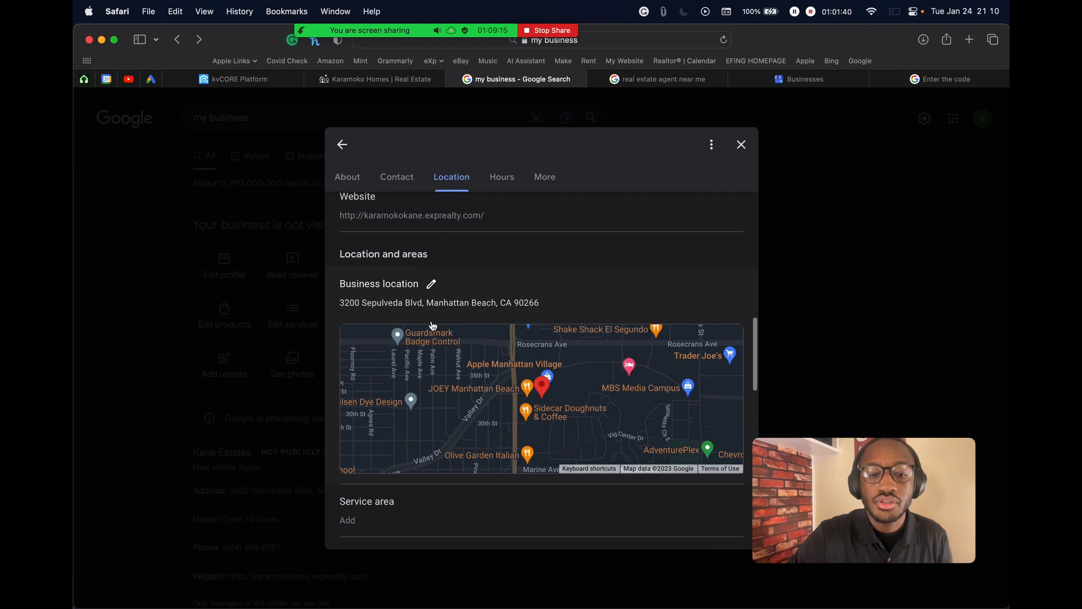
pyautogui.scroll(-2, 467, 315)
pyautogui.scroll(-4, 467, 314)
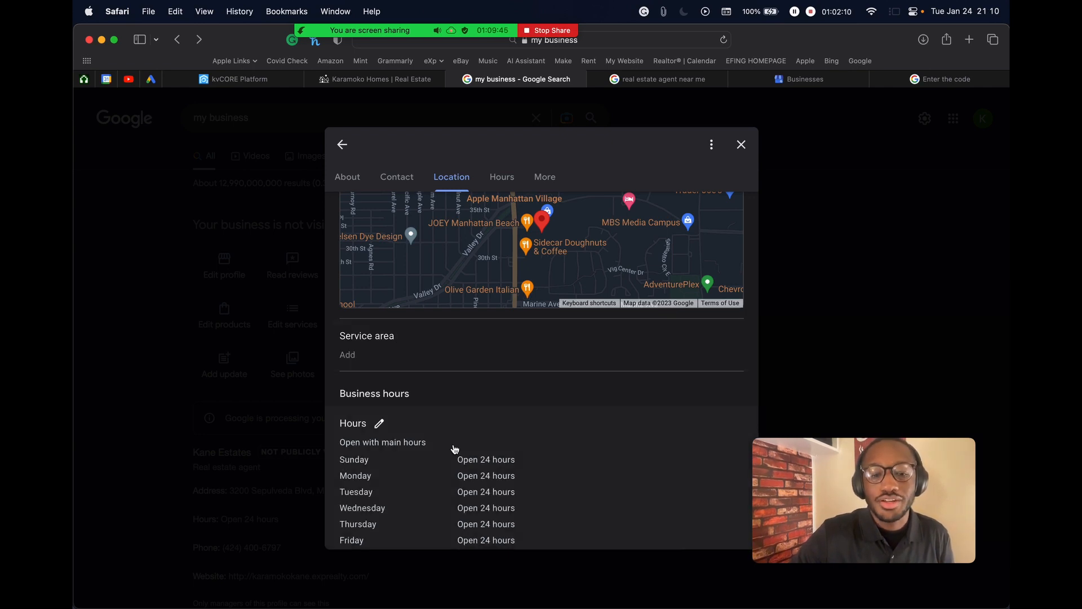
pyautogui.scroll(-3, 455, 447)
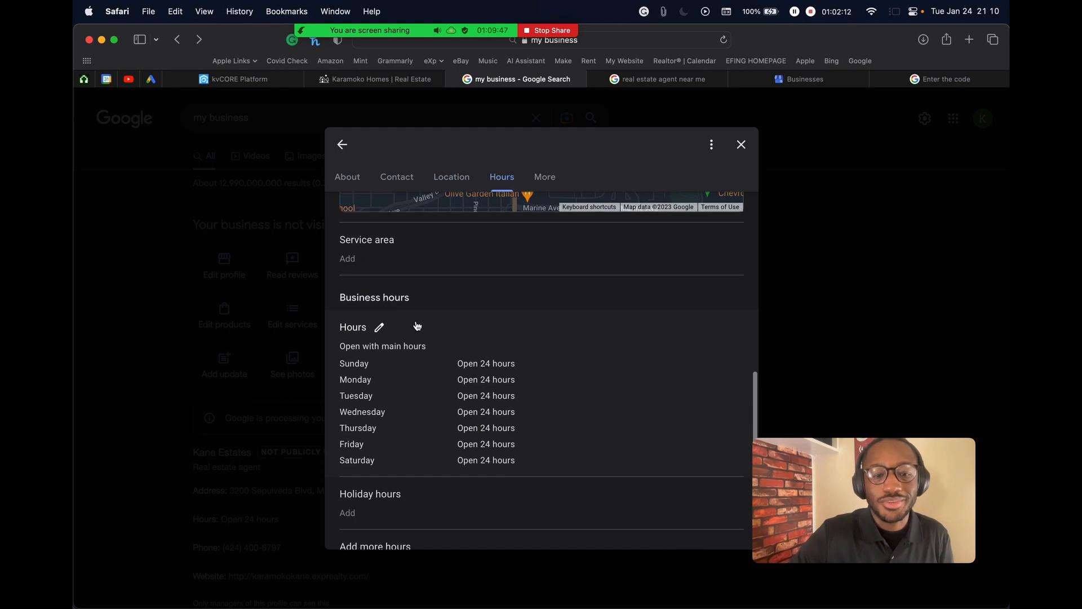
pyautogui.scroll(-2, 446, 253)
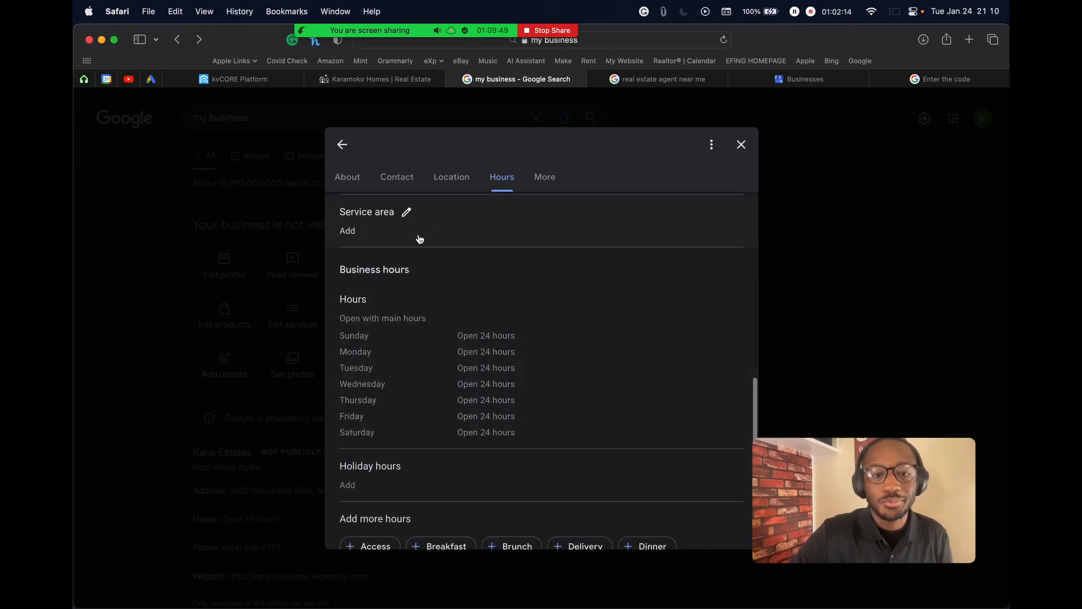
pyautogui.scroll(-1, 493, 327)
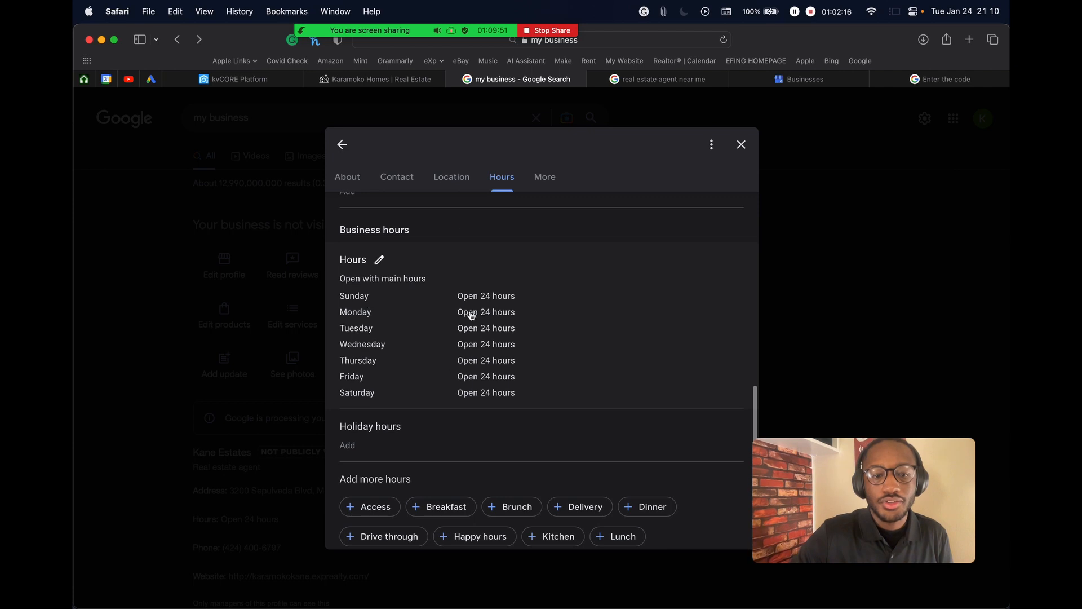
pyautogui.scroll(-3, 459, 309)
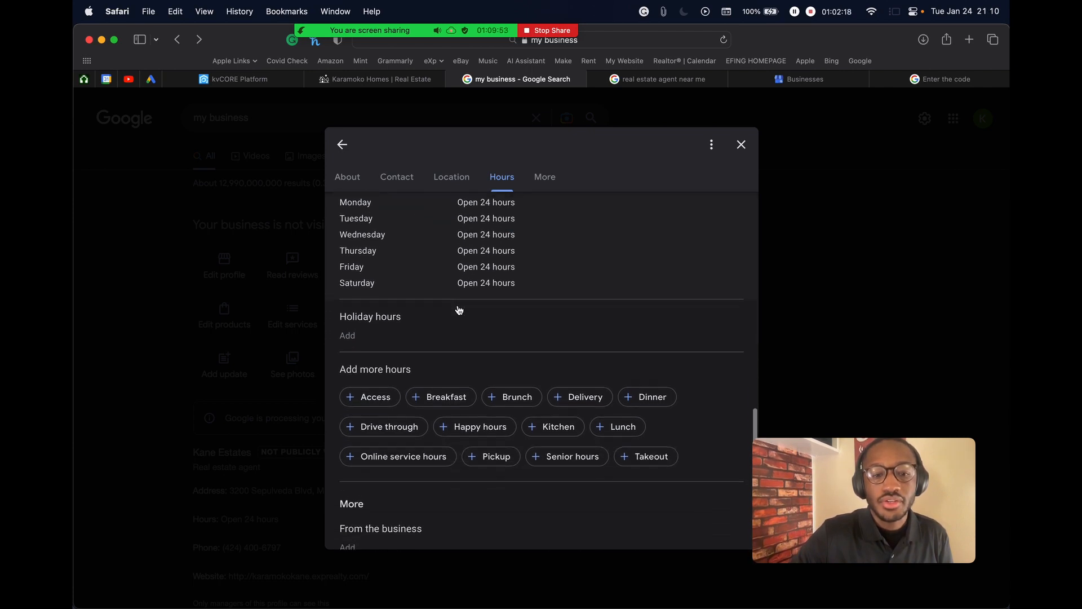
pyautogui.scroll(-1, 459, 310)
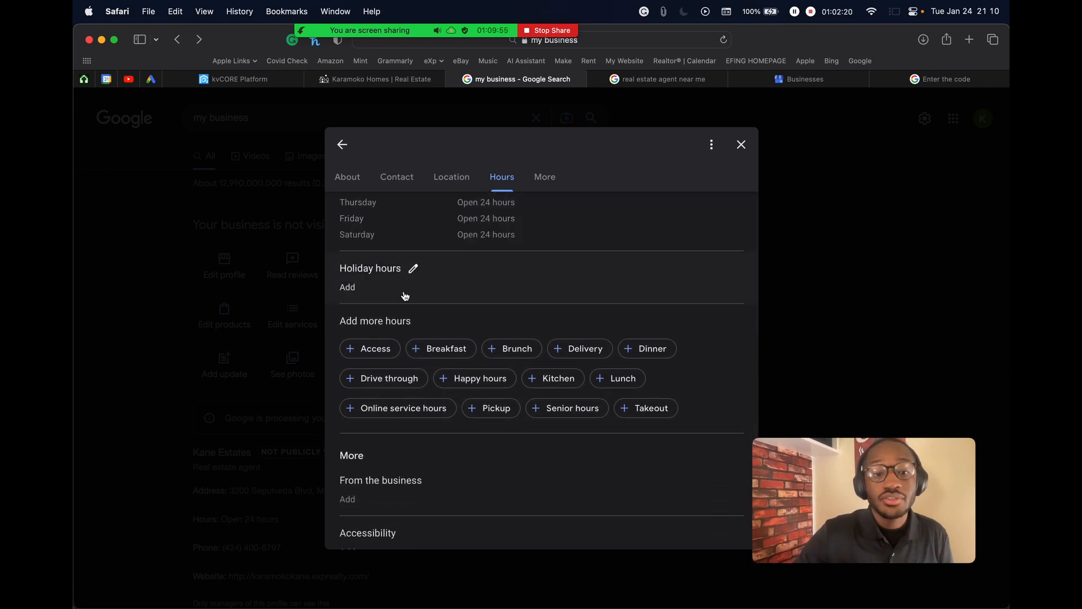
pyautogui.scroll(-1, 404, 294)
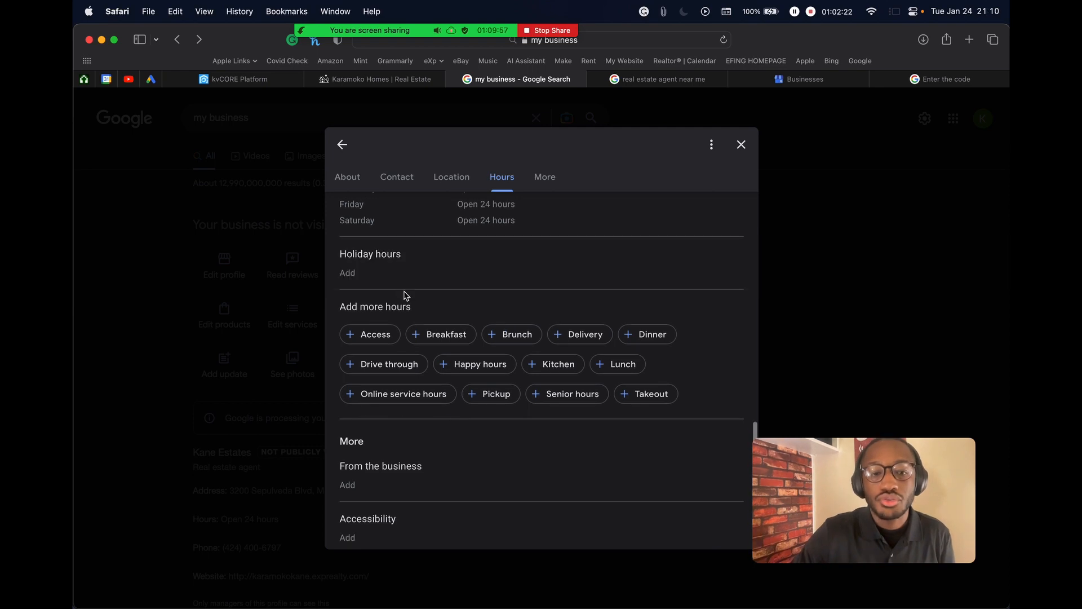
pyautogui.scroll(-2, 416, 260)
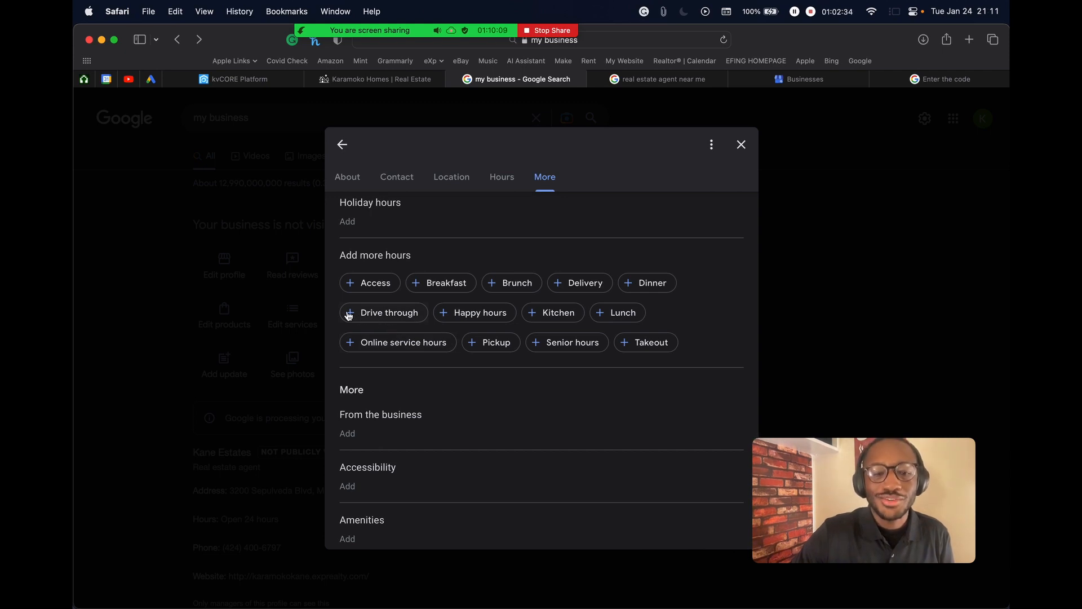
# Close the Kane Estates profile editor, discarding the unsaved changes.
pyautogui.press('Escape')
pyautogui.click(572, 380)
pyautogui.scroll(-3, 472, 454)
pyautogui.scroll(-2, 470, 453)
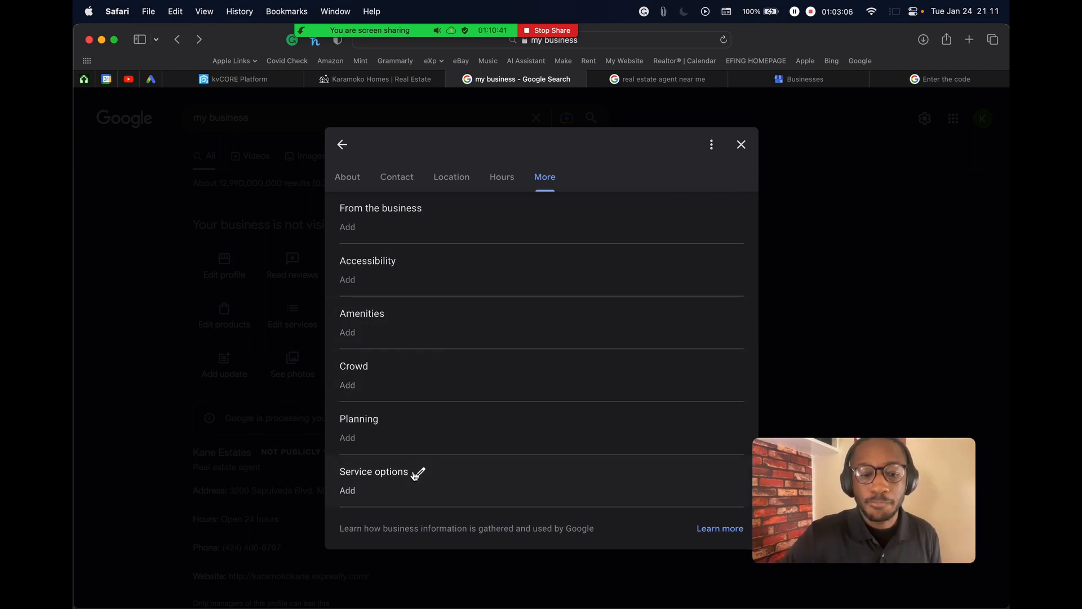
pyautogui.scroll(2, 429, 369)
pyautogui.scroll(20, 429, 369)
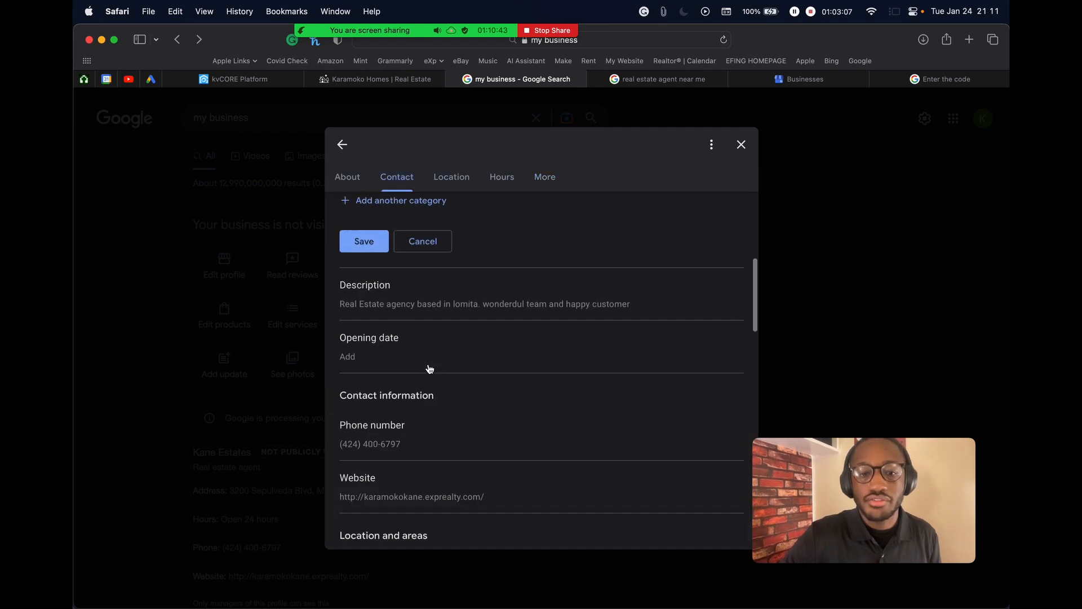
pyautogui.click(741, 147)
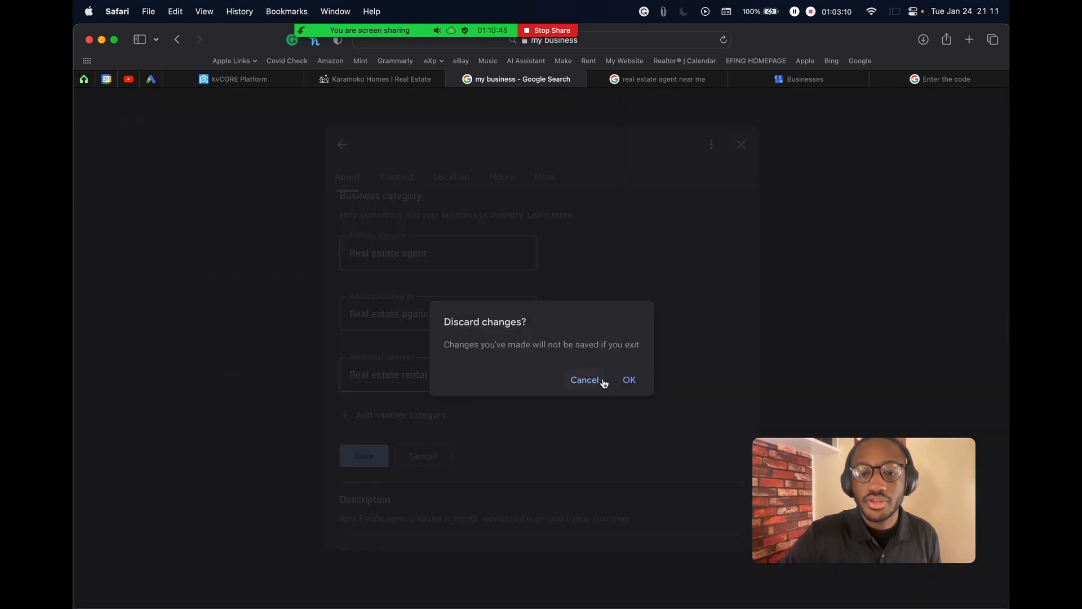
pyautogui.click(630, 381)
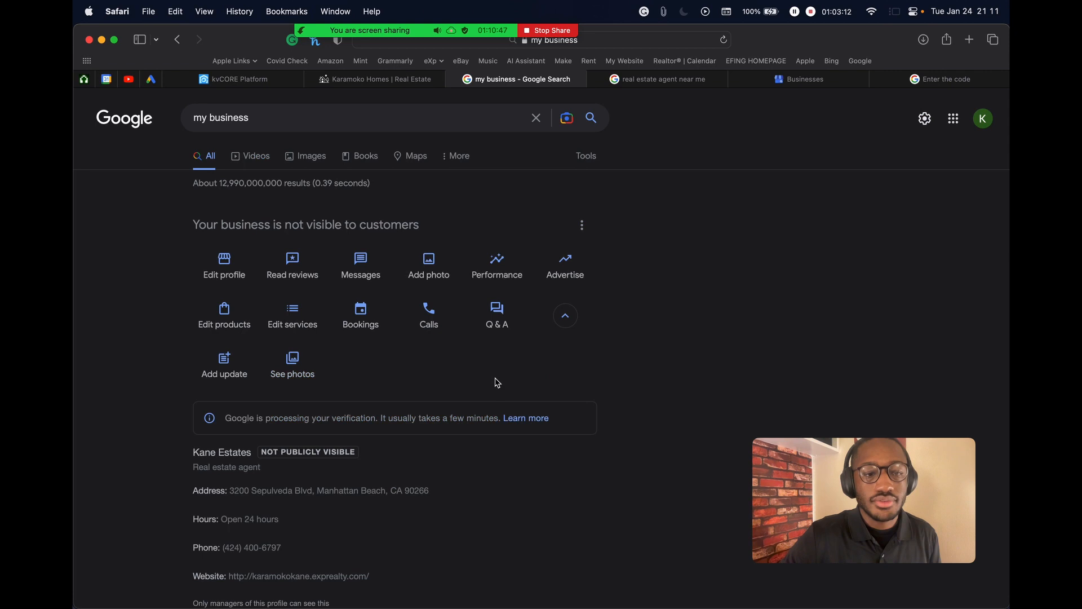
pyautogui.click(225, 274)
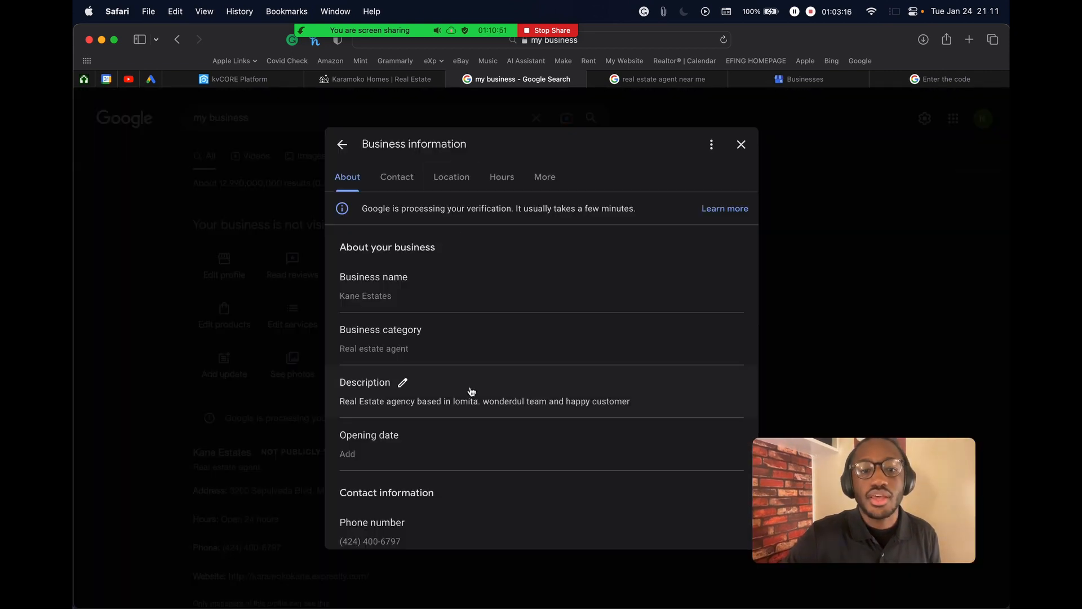
pyautogui.scroll(-4, 468, 389)
pyautogui.scroll(-2, 471, 390)
pyautogui.scroll(5, 471, 390)
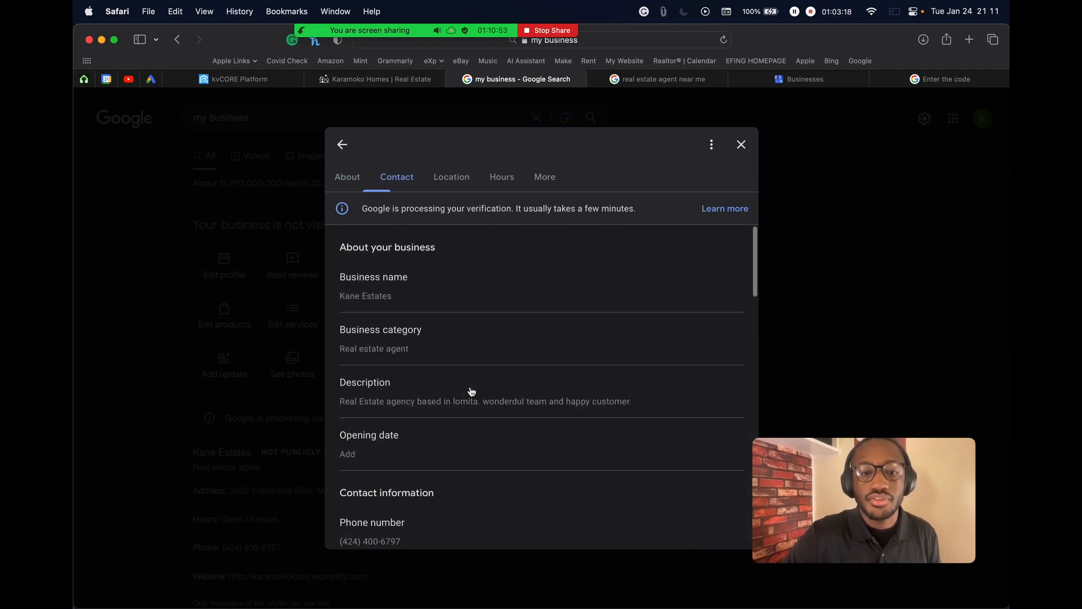
pyautogui.click(741, 145)
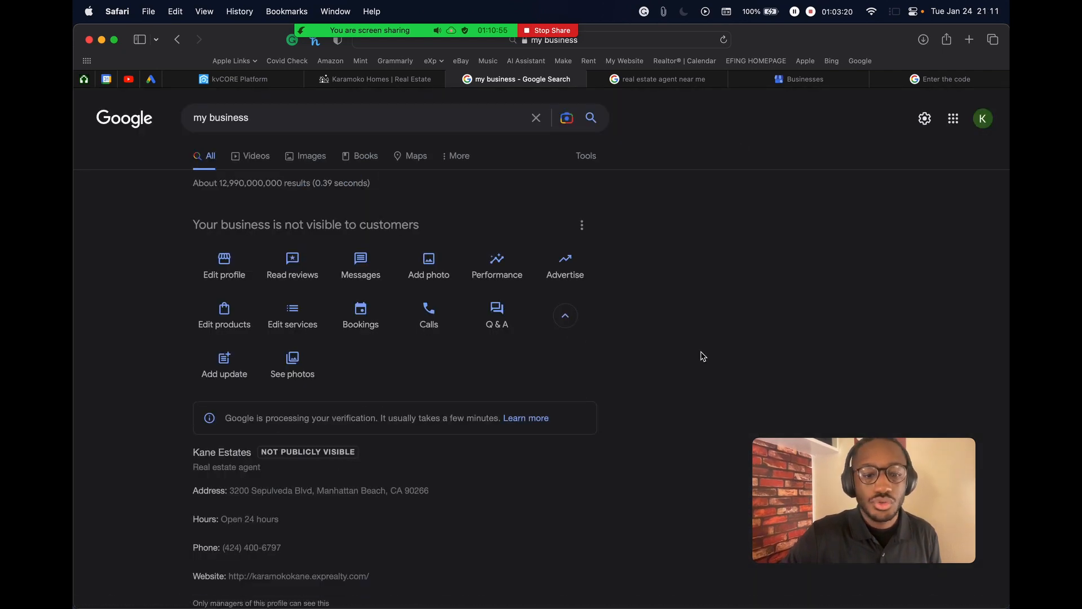
pyautogui.scroll(-1, 704, 366)
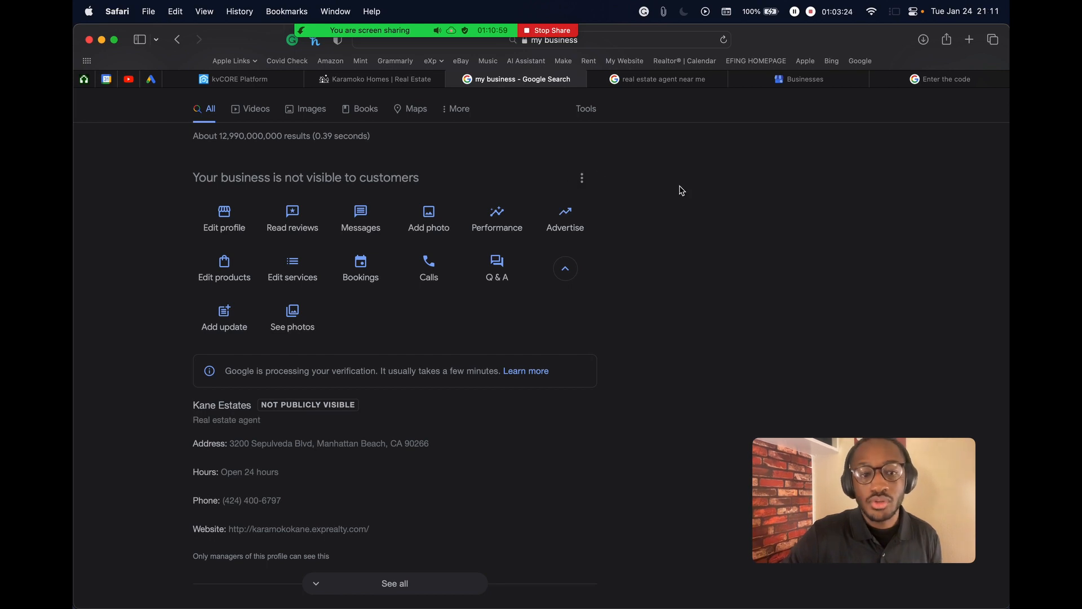
pyautogui.moveTo(521, 34)
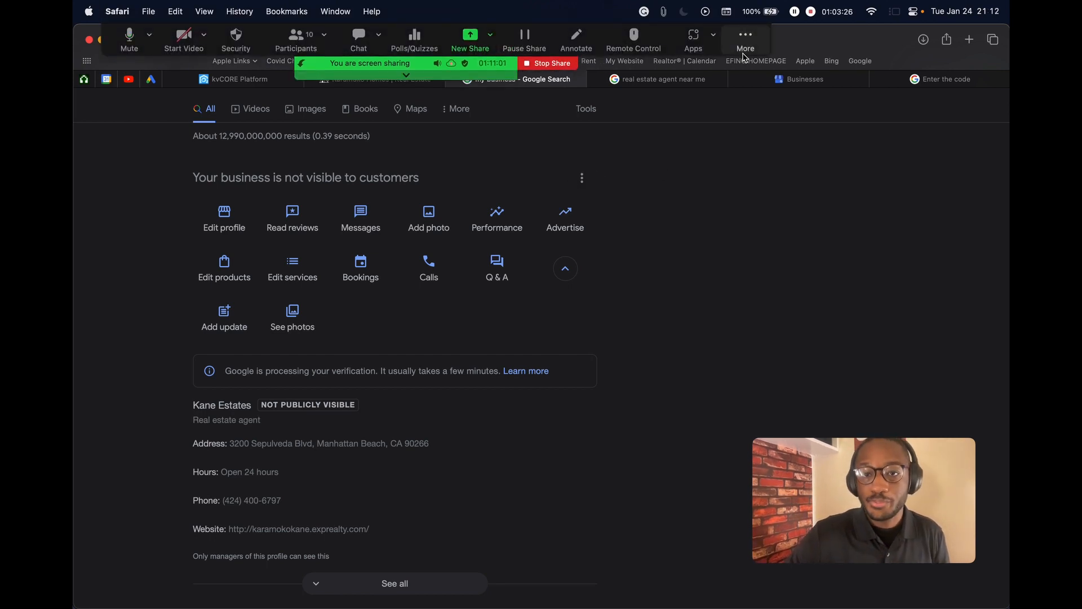
# Review the meeting participants list, then close it.
pyautogui.click(403, 59)
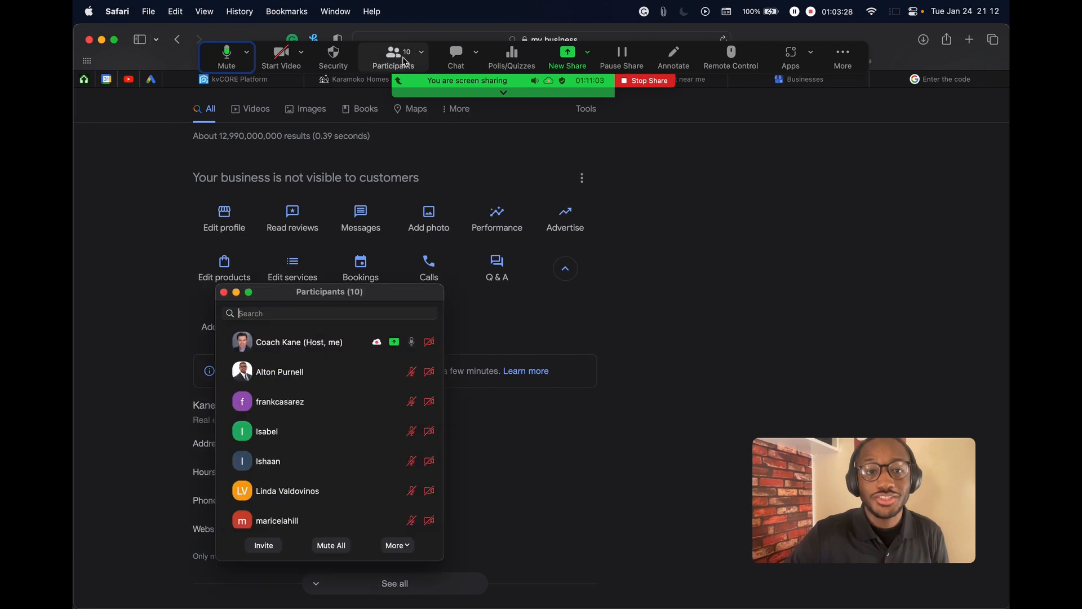
pyautogui.scroll(-3, 350, 423)
pyautogui.scroll(3, 340, 410)
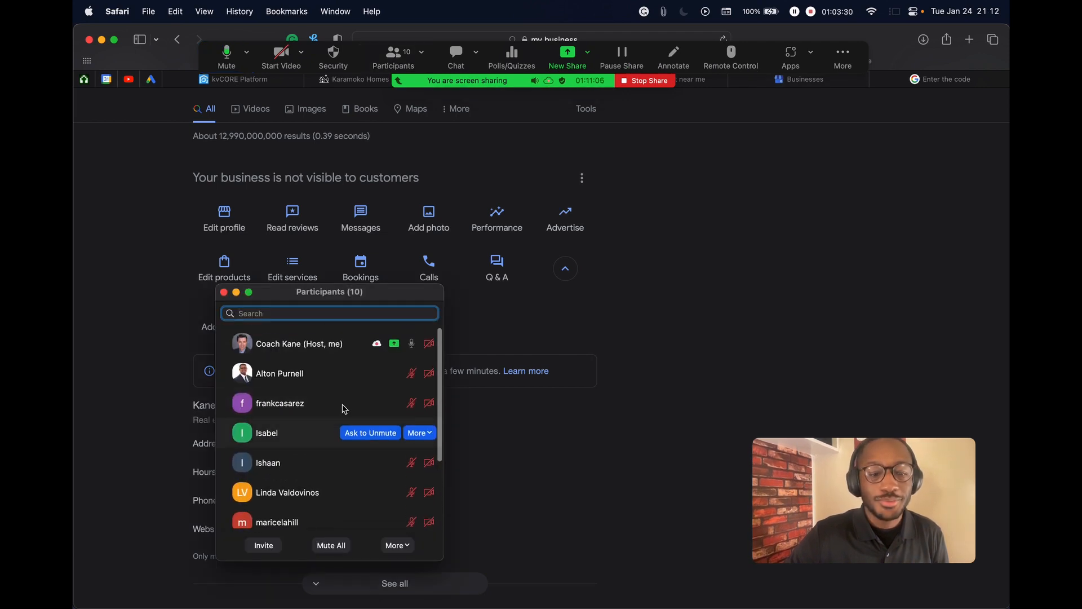
pyautogui.moveTo(278, 296); pyautogui.dragTo(481, 295)
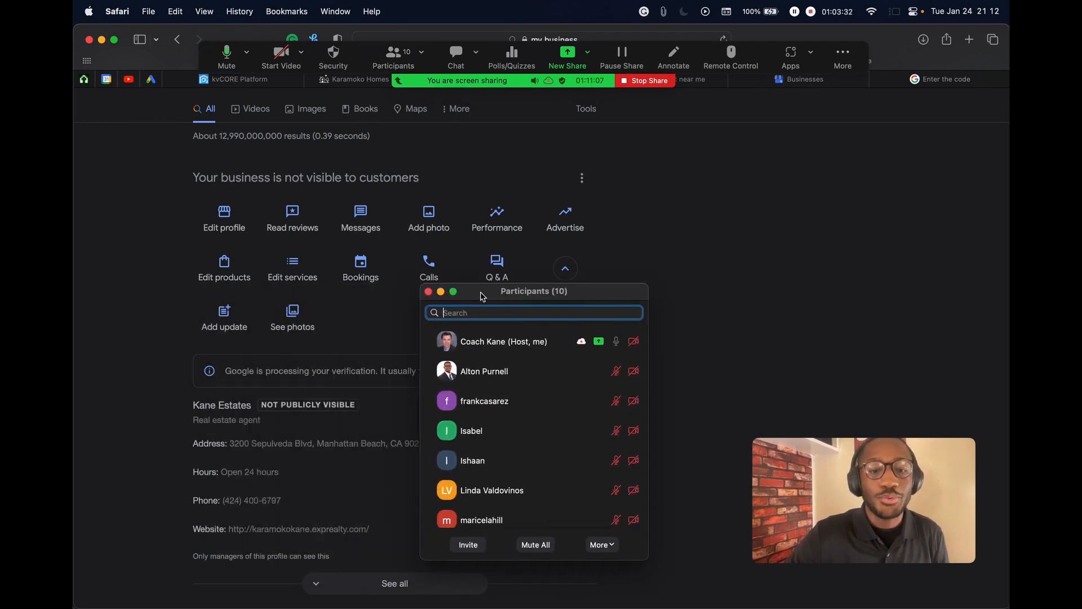
pyautogui.click(428, 293)
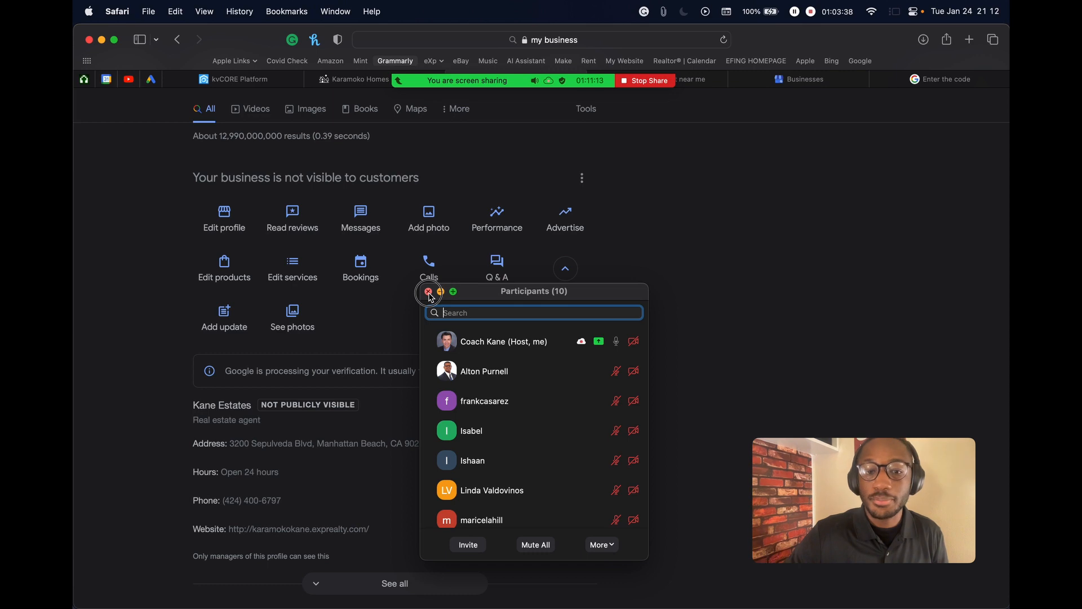
pyautogui.click(428, 292)
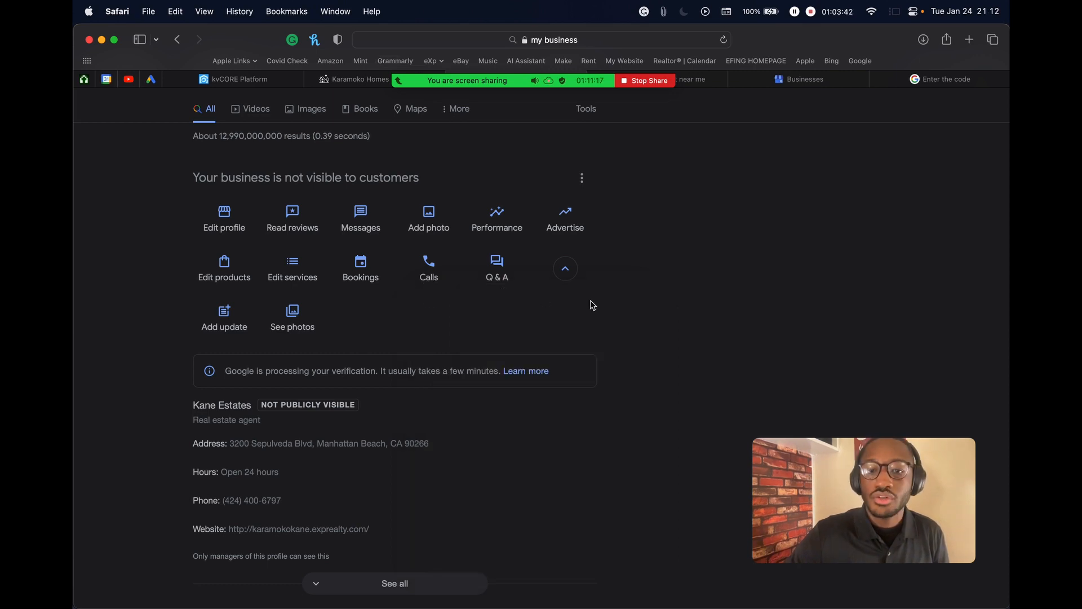
# Switch to the full-screen Canva presentation and advance to the QUESTIONS? slide.
pyautogui.moveTo(586, 85)
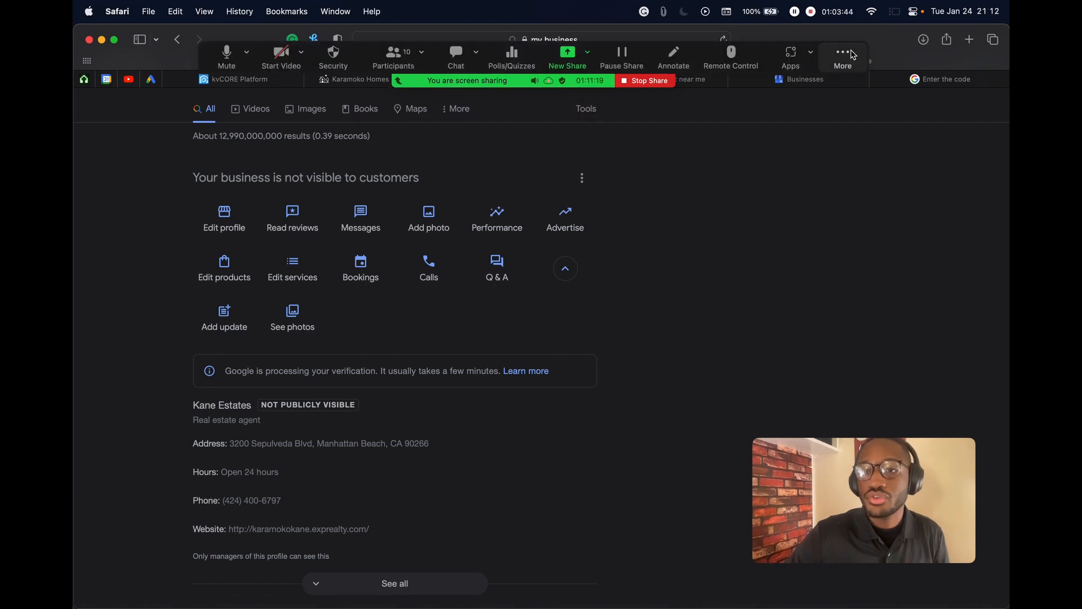
pyautogui.click(898, 64)
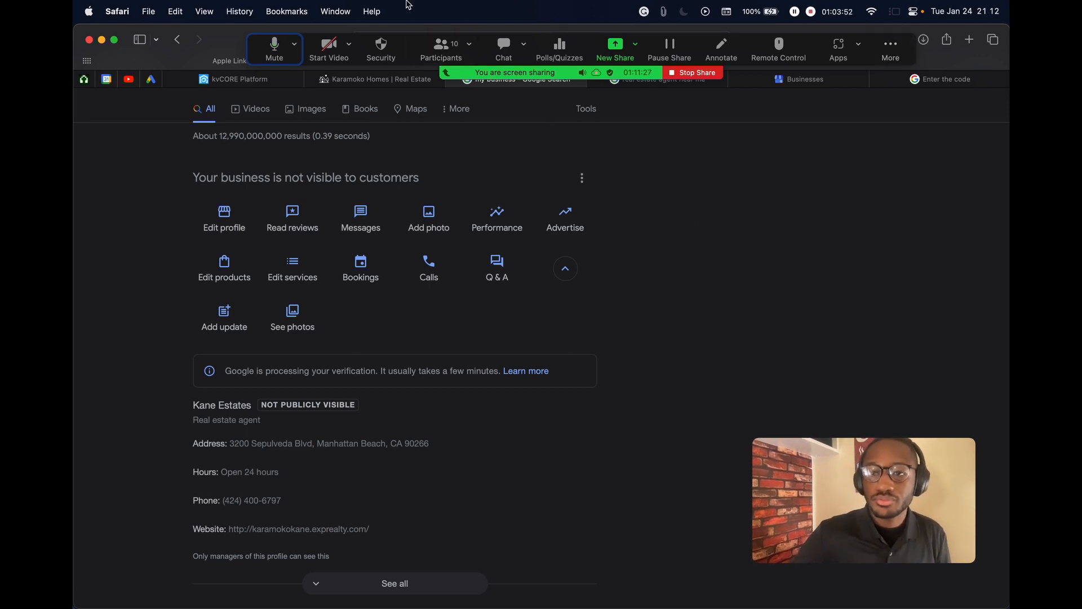
pyautogui.hotkey('ctrl', 'Right')
pyautogui.click(735, 231)
pyautogui.moveTo(849, 462); pyautogui.dragTo(195, 109)
pyautogui.moveTo(297, 175); pyautogui.dragTo(237, 135)
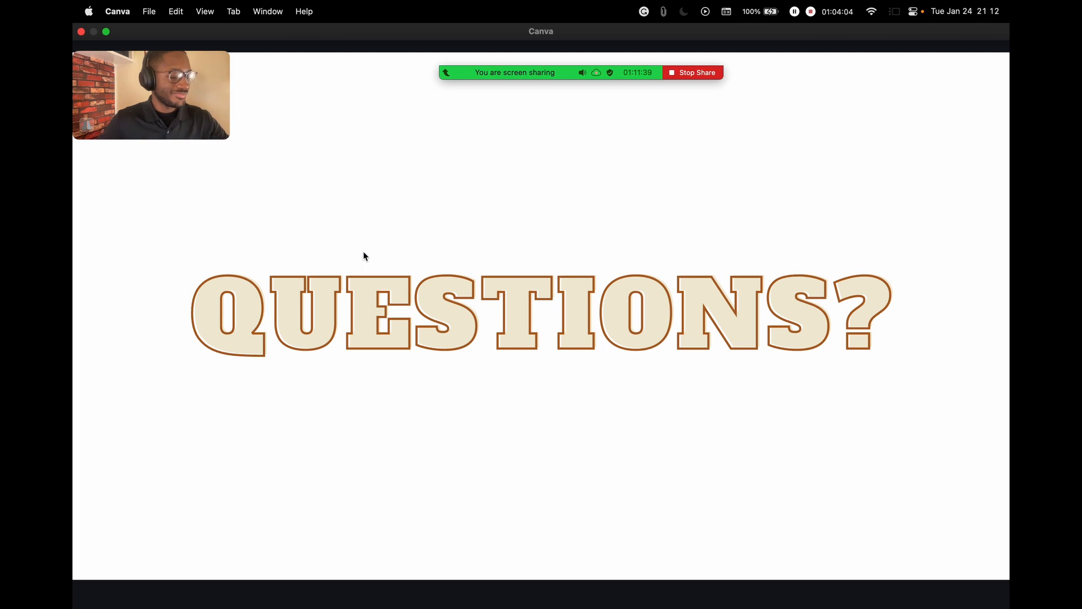
# Open the meeting chat and place it to the right of the slide.
pyautogui.moveTo(434, 53)
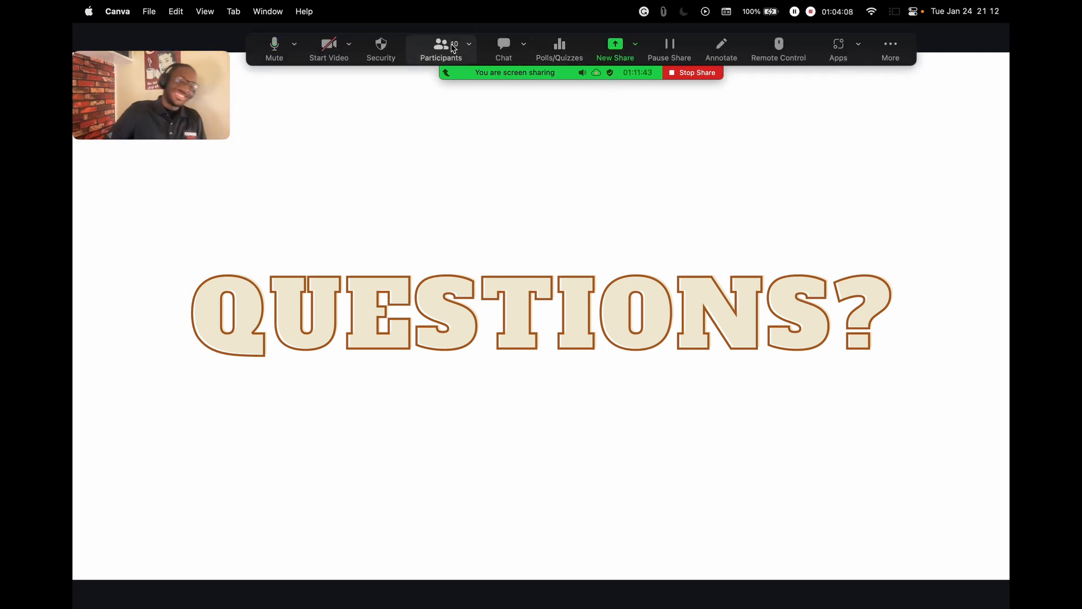
pyautogui.click(469, 120)
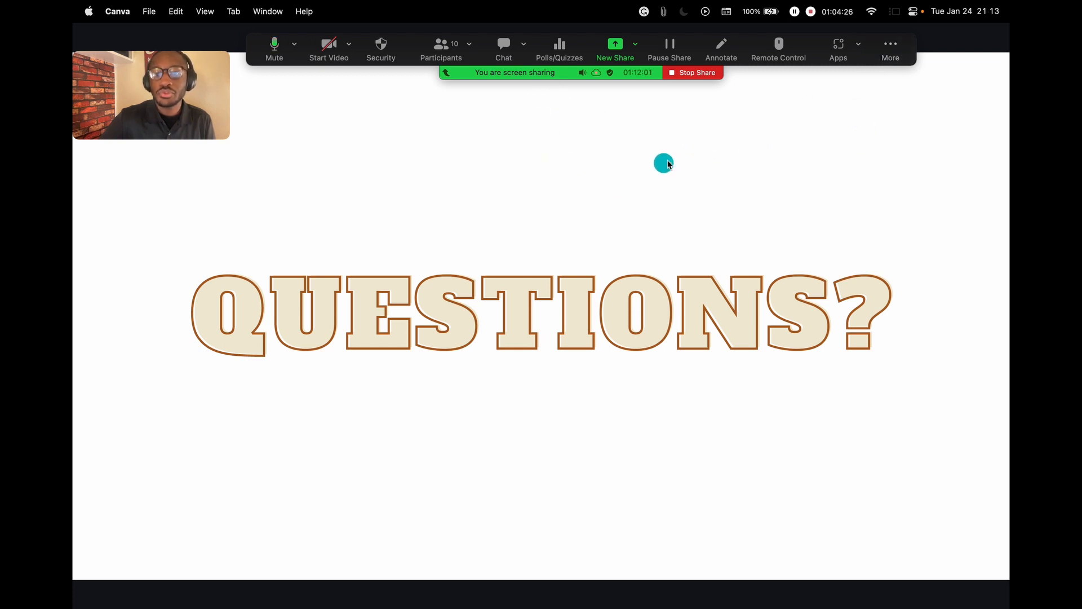
pyautogui.click(506, 50)
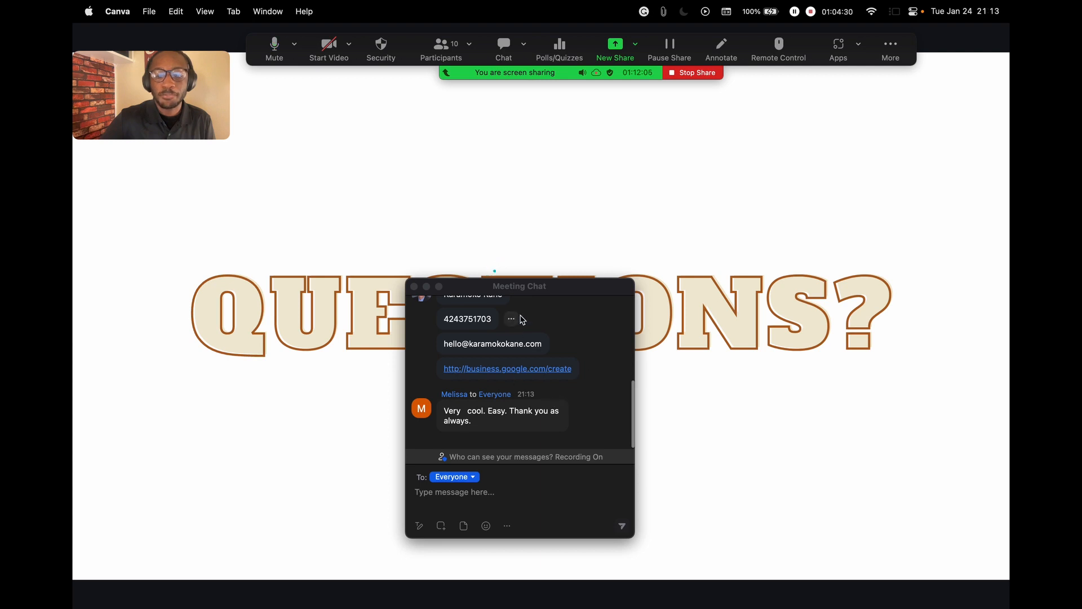
pyautogui.moveTo(531, 290); pyautogui.dragTo(718, 228)
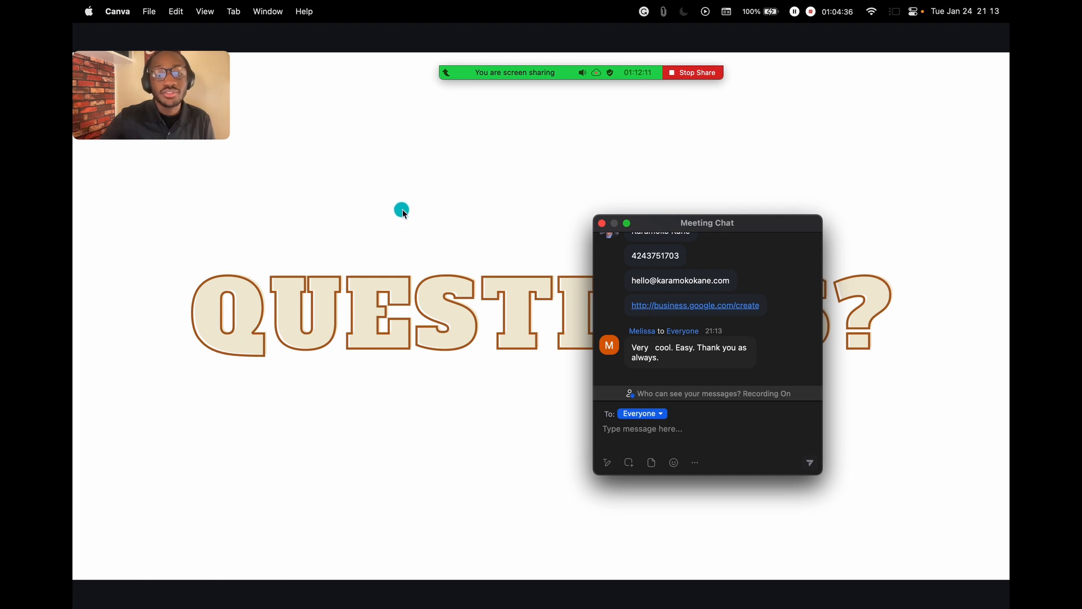
pyautogui.click(403, 213)
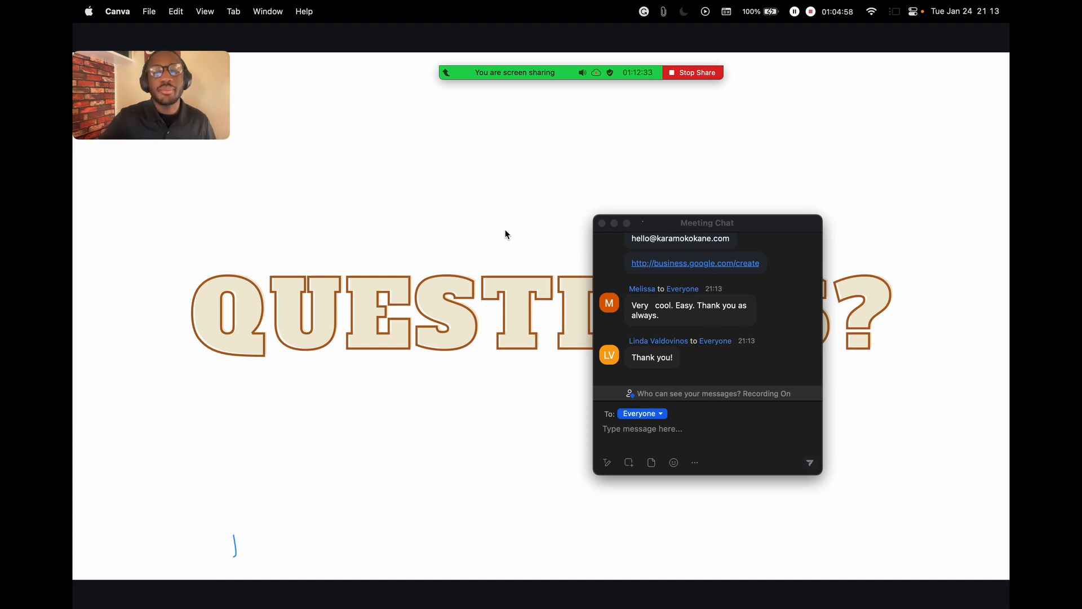
# Move the chat to the slide's centre-left and highlight the question about accessing the recording.
pyautogui.moveTo(592, 68)
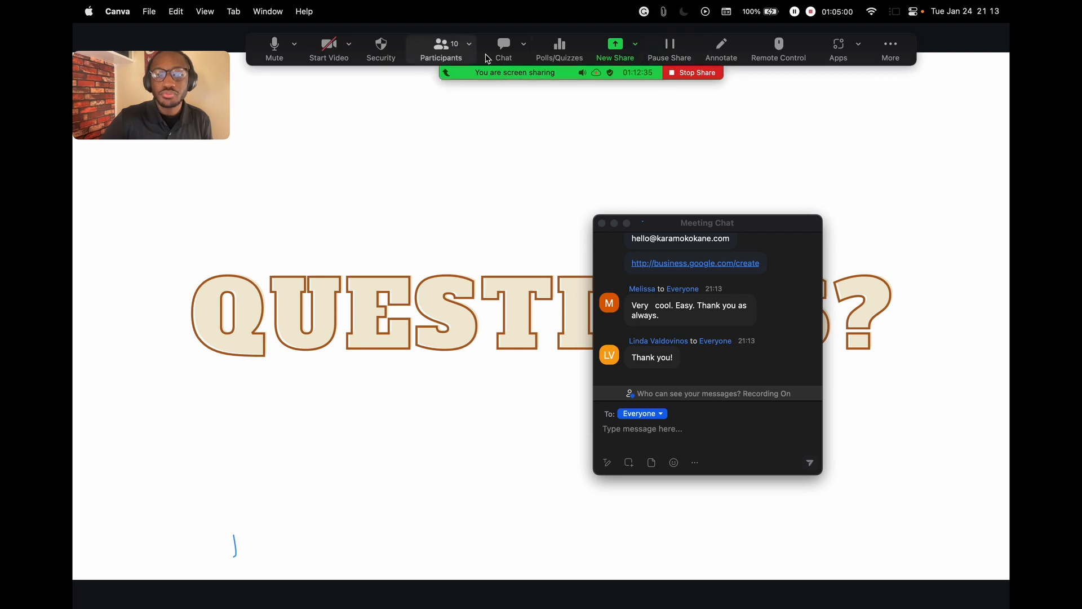
pyautogui.moveTo(692, 225); pyautogui.dragTo(438, 164)
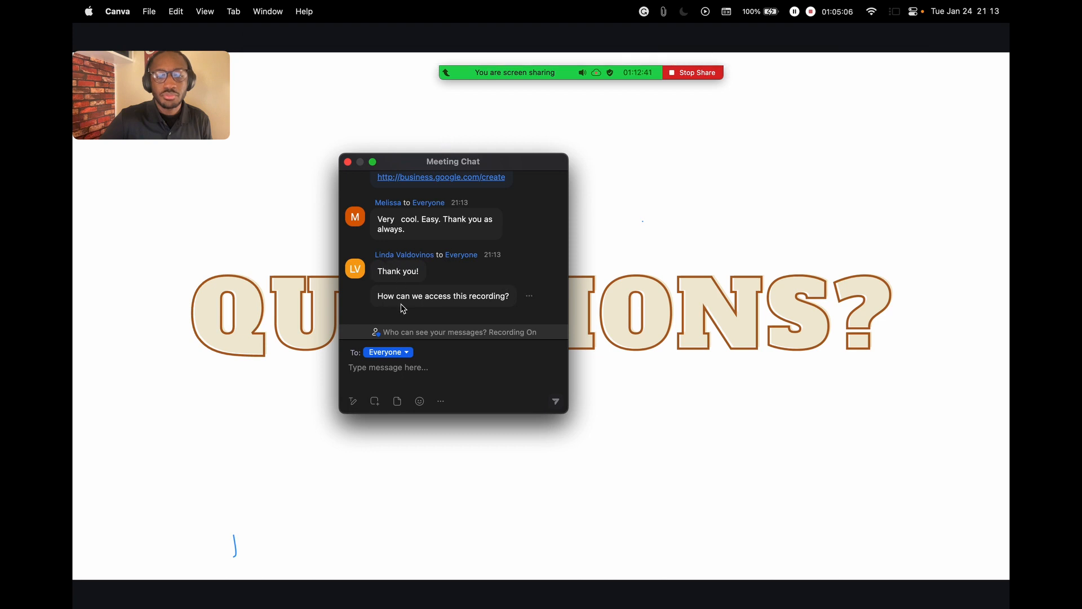
pyautogui.moveTo(383, 297); pyautogui.dragTo(466, 296)
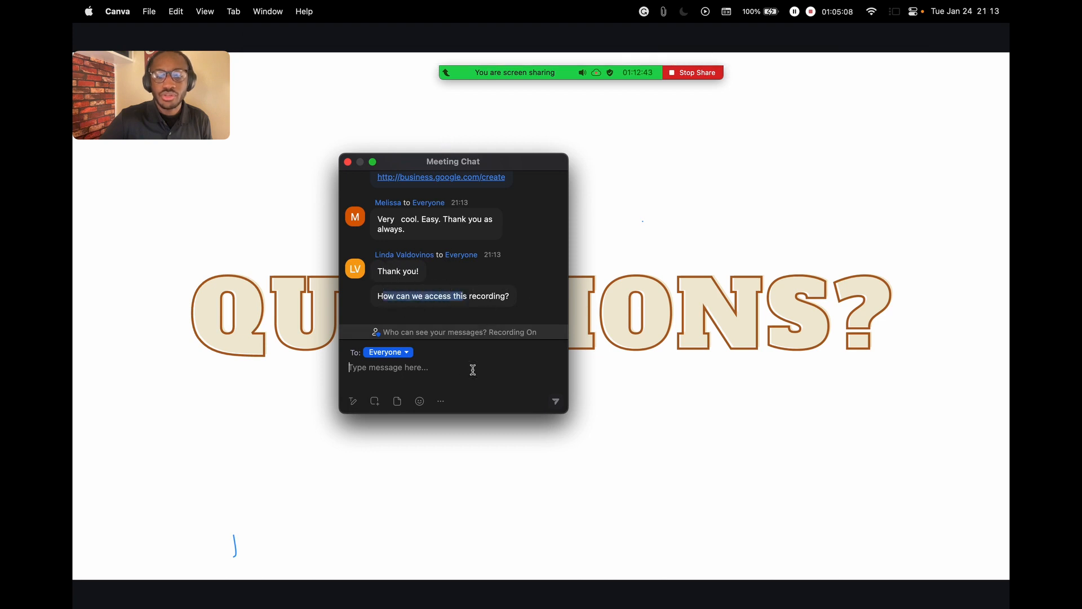
pyautogui.moveTo(352, 588)
pyautogui.click(206, 584)
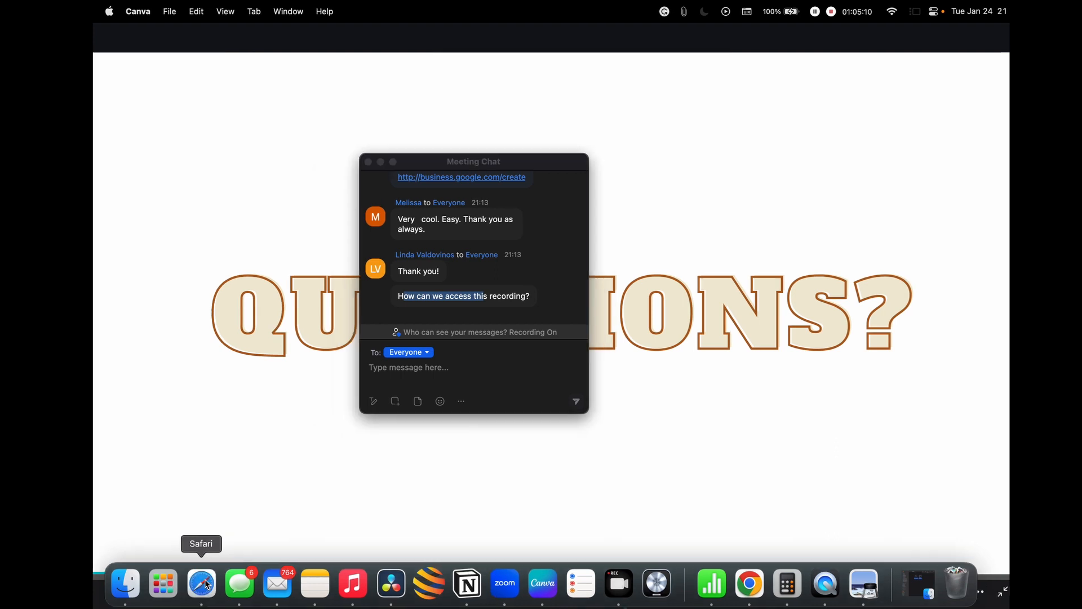
# Replace the old search with the linktr.ee/khforagents address and load the agents' Linktree page.
pyautogui.moveTo(683, 70)
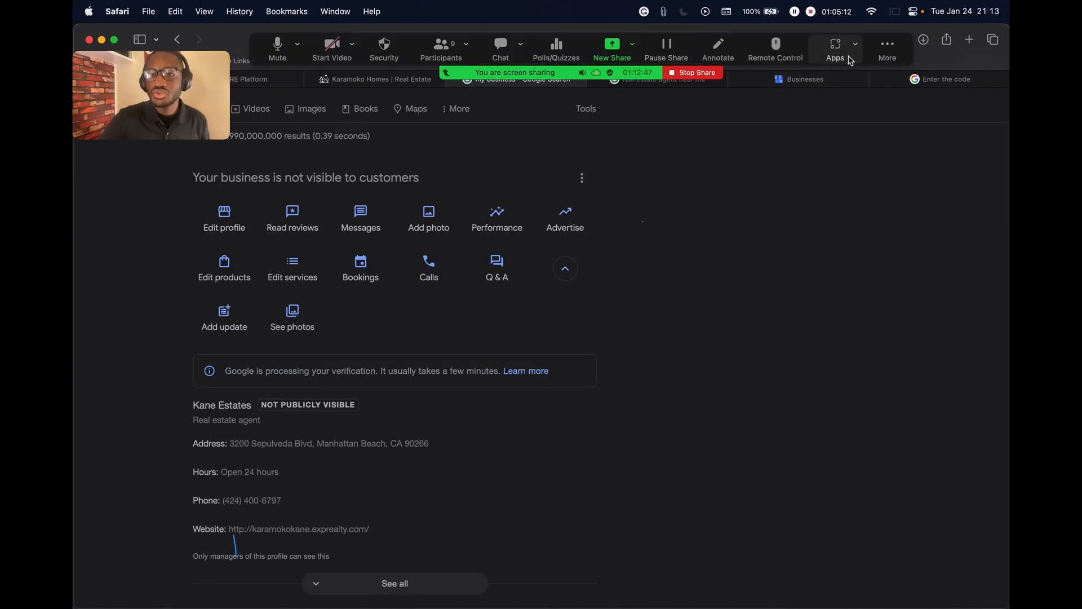
pyautogui.moveTo(851, 60); pyautogui.dragTo(829, 297)
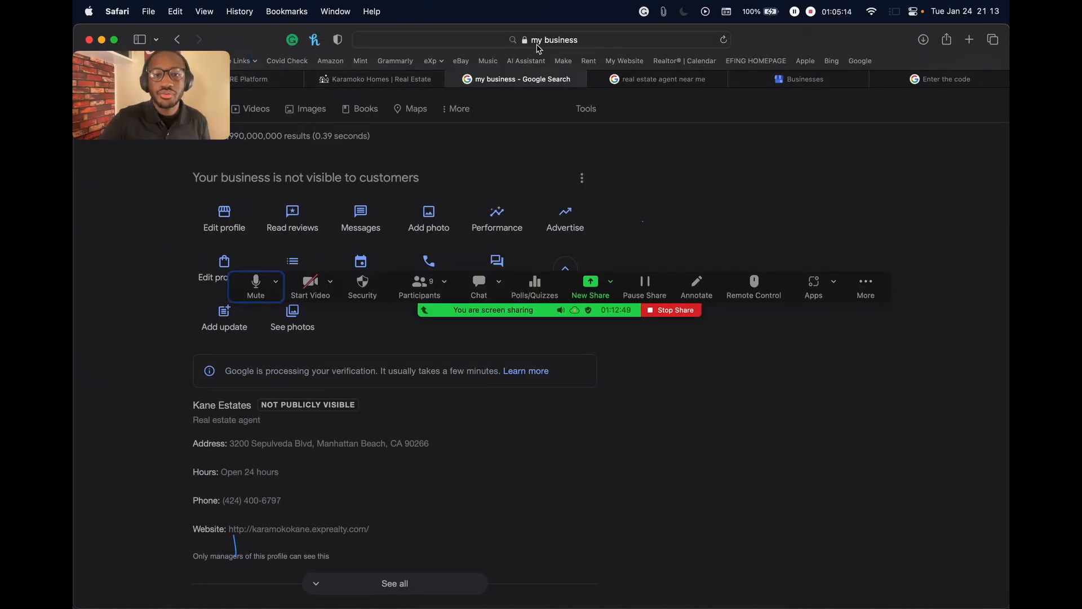
pyautogui.click(594, 41)
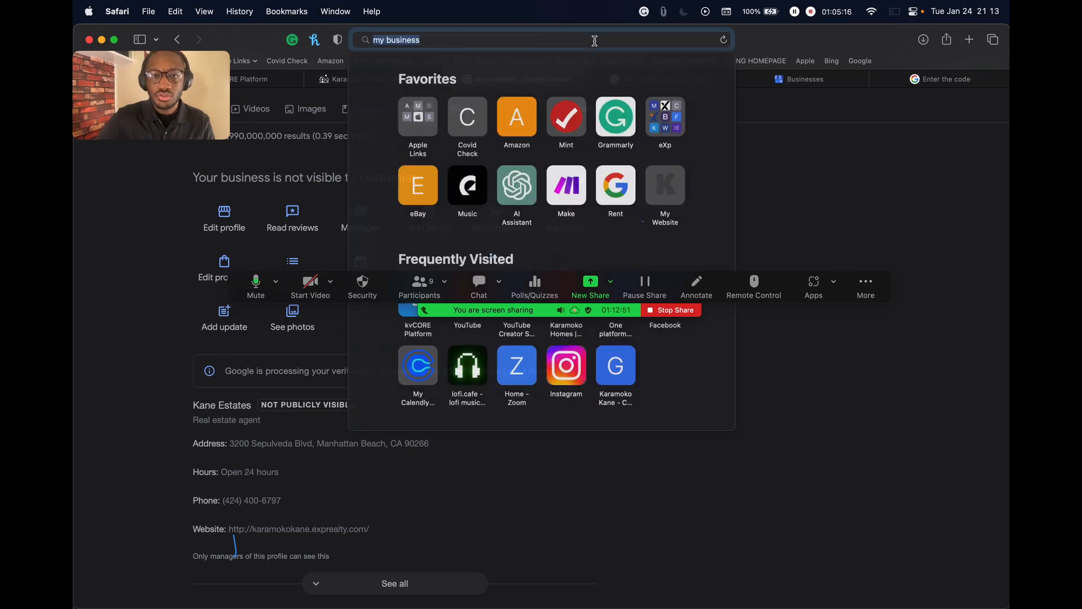
pyautogui.press('BackSpace')
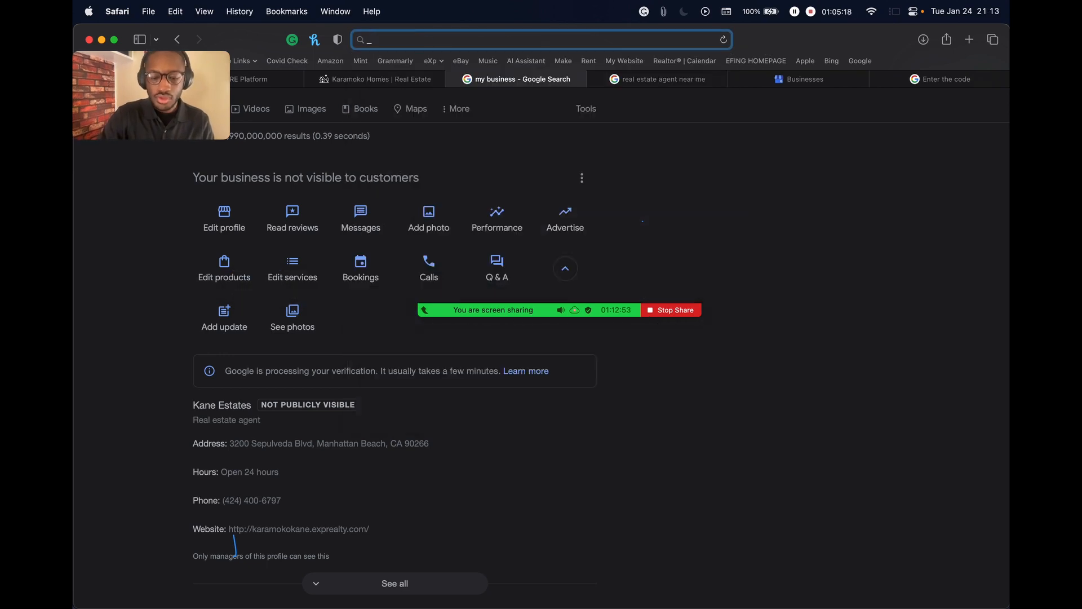
pyautogui.press('super+shift+h')
pyautogui.press('BackSpace')
pyautogui.press('BackSpace')
pyautogui.press('BackSpace')
pyautogui.press('BackSpace')
pyautogui.press('BackSpace')
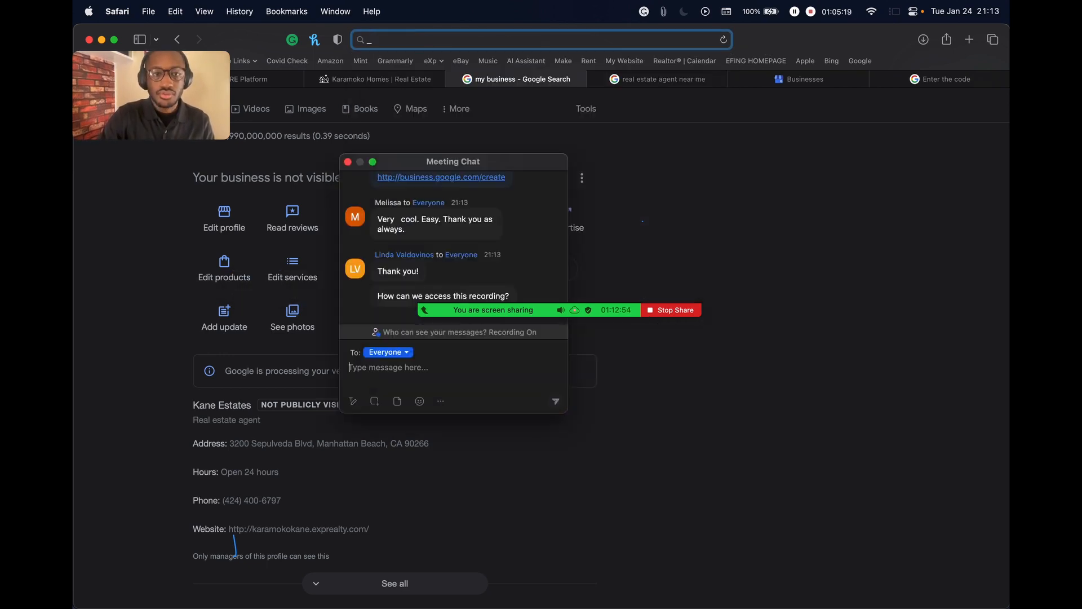
pyautogui.click(544, 41)
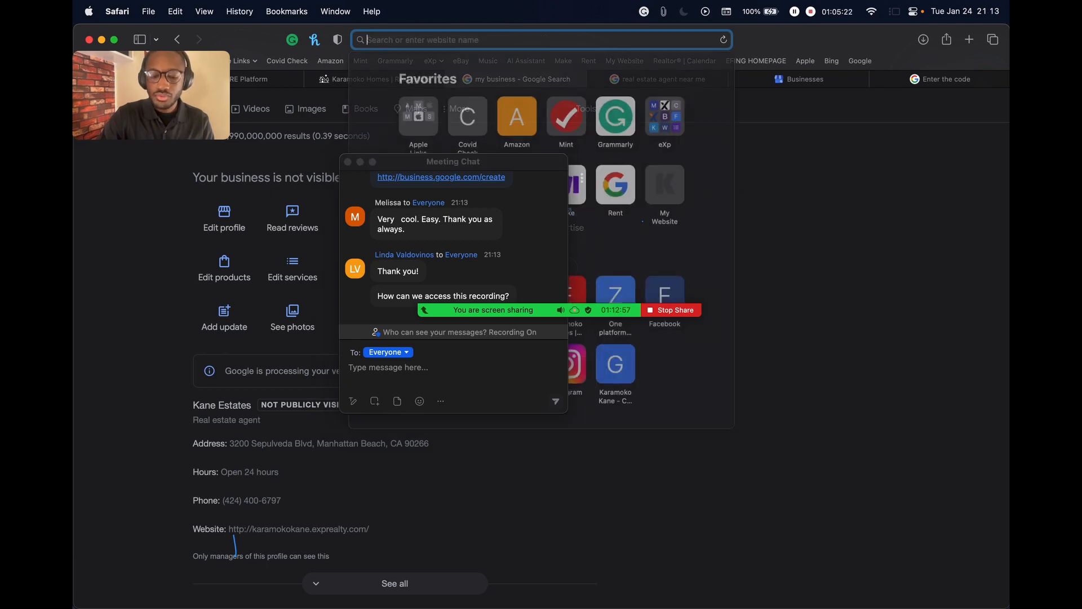
pyautogui.write('_linktree')
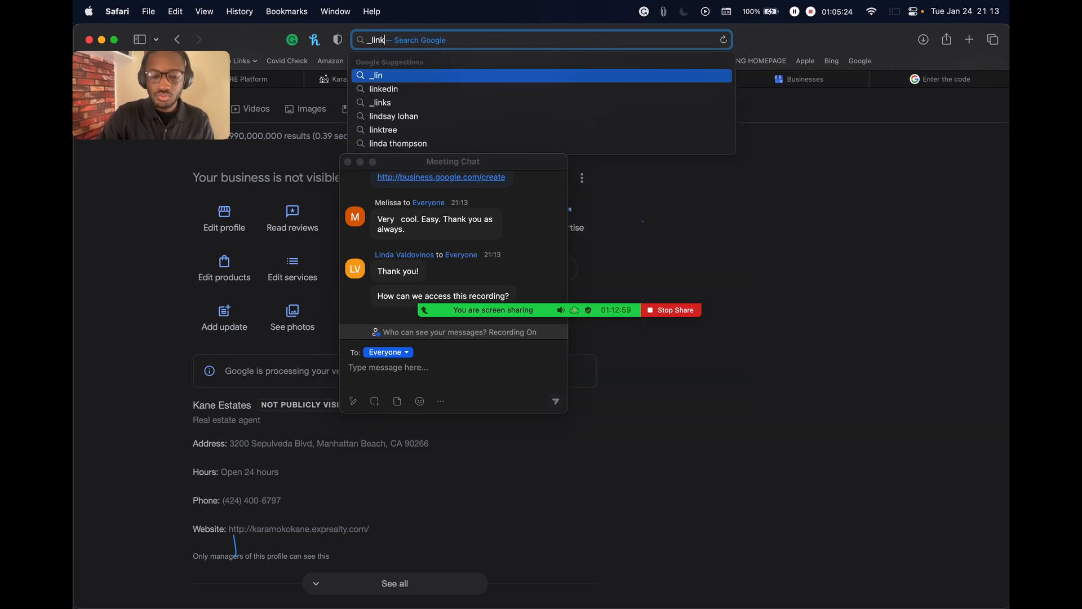
pyautogui.press('BackSpace')
pyautogui.press('BackSpace')
pyautogui.press('BackSpace')
pyautogui.press('BackSpace')
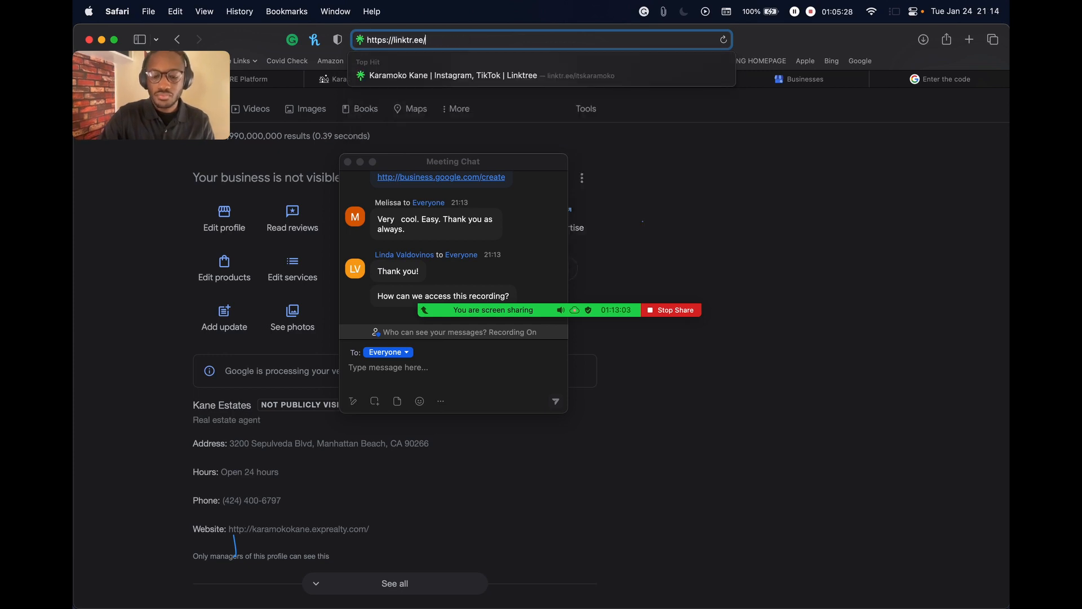
pyautogui.write('khforagents')
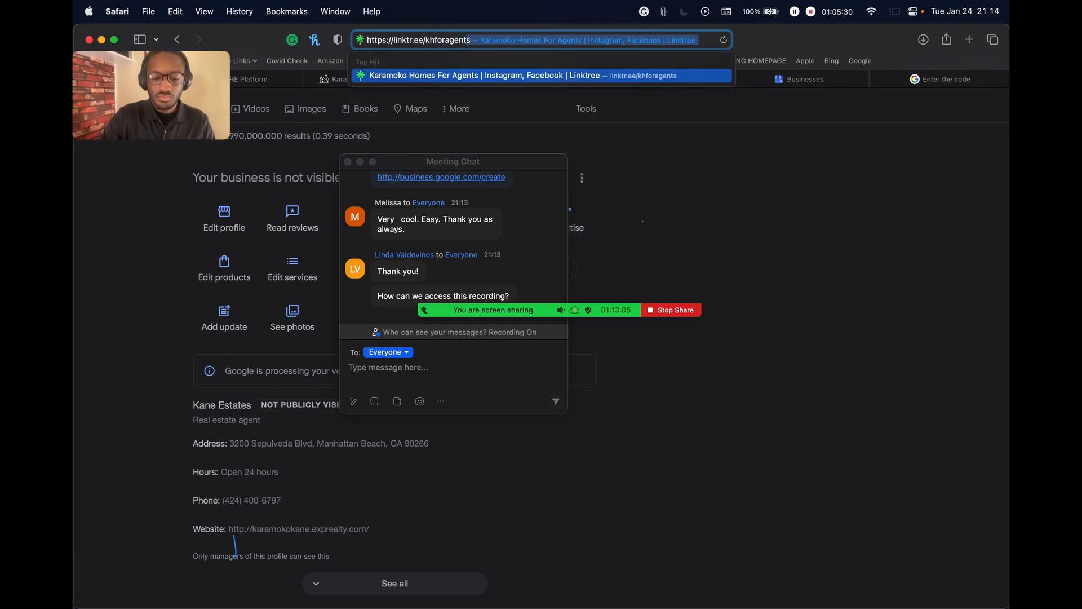
pyautogui.press('Return')
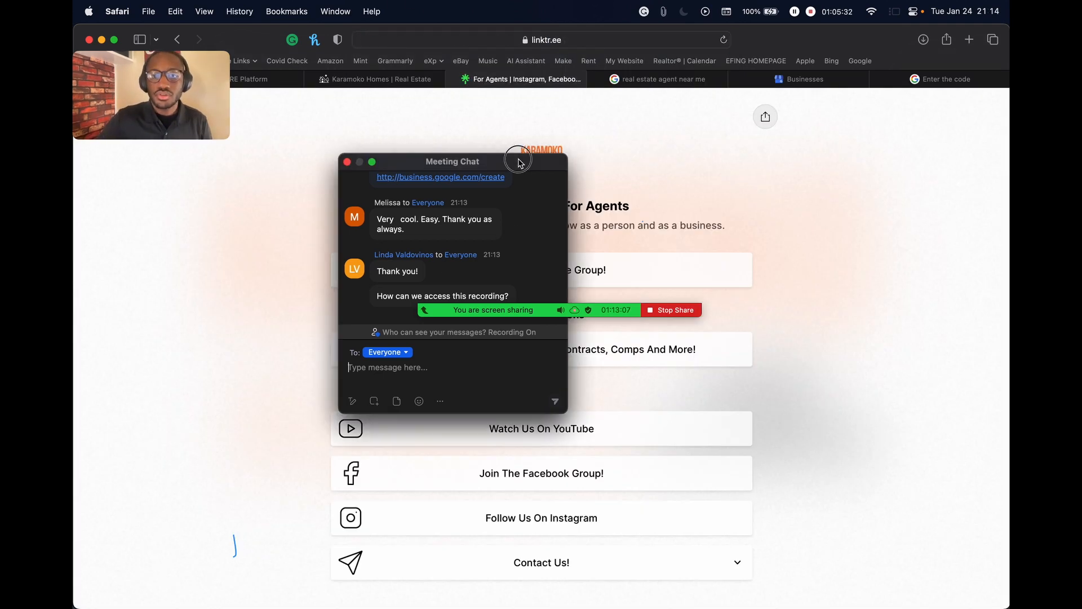
# Open the YouTube channel from the Linktree and select its web address.
pyautogui.moveTo(521, 162); pyautogui.dragTo(214, 224)
pyautogui.click(559, 430)
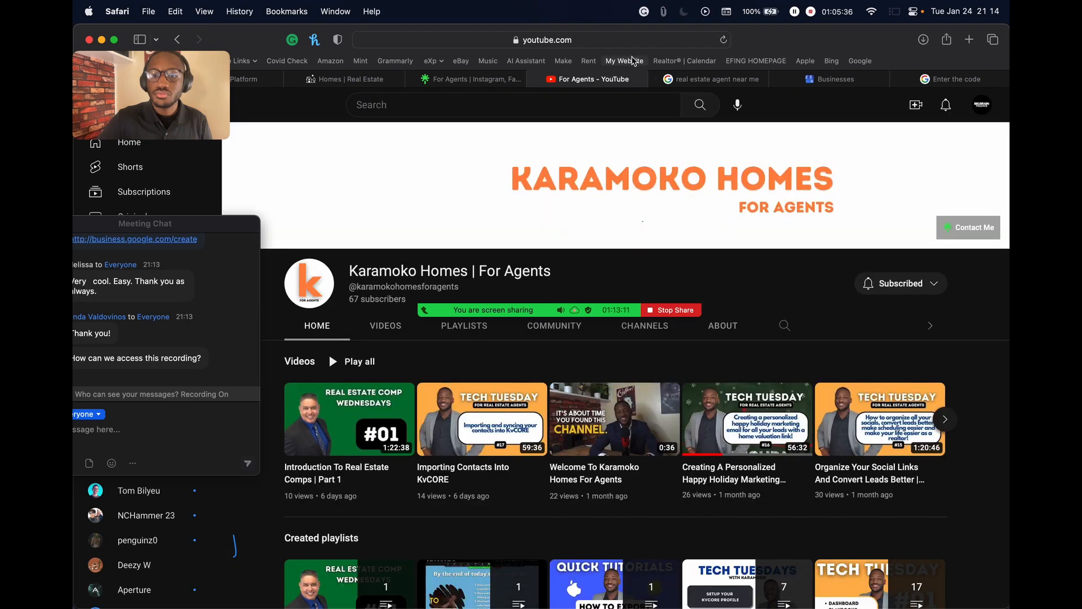
pyautogui.click(634, 45)
pyautogui.press('super+c')
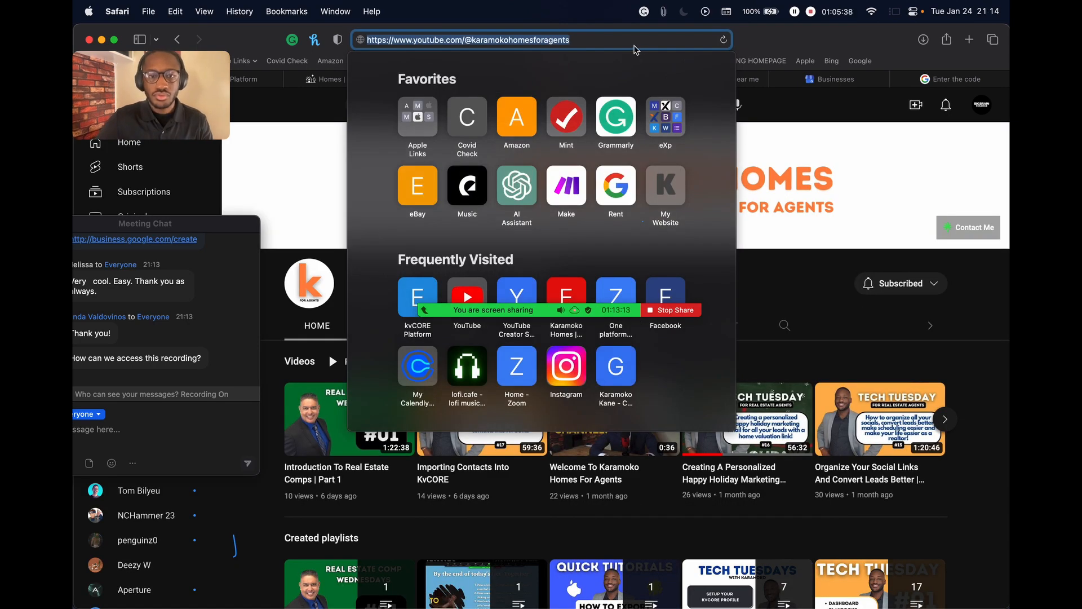
# Paste the channel link into the meeting chat and send it to everyone.
pyautogui.click(162, 434)
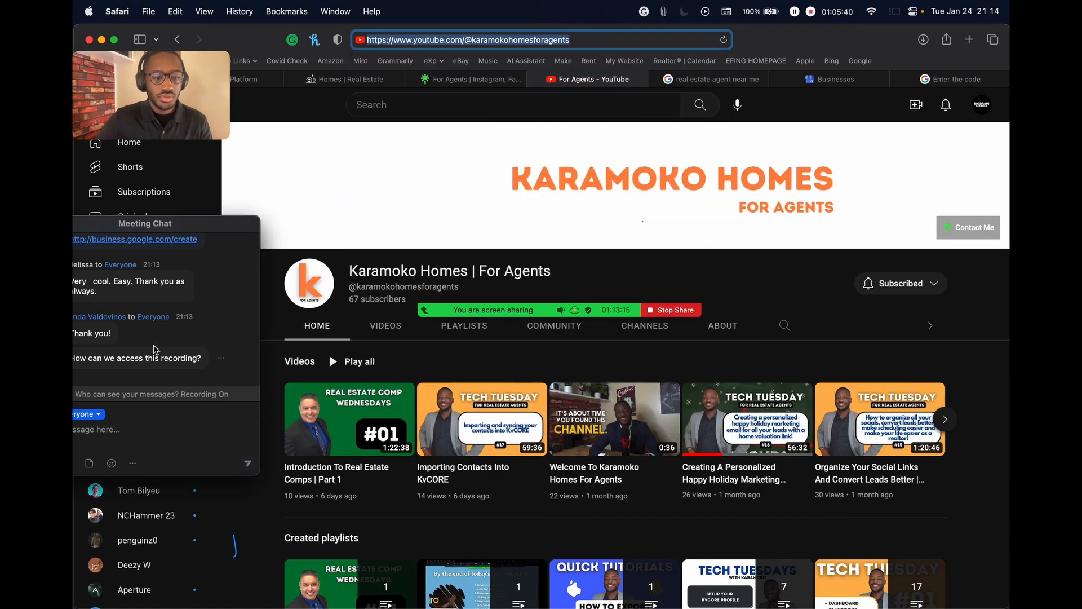
pyautogui.click(140, 428)
pyautogui.press('super+v')
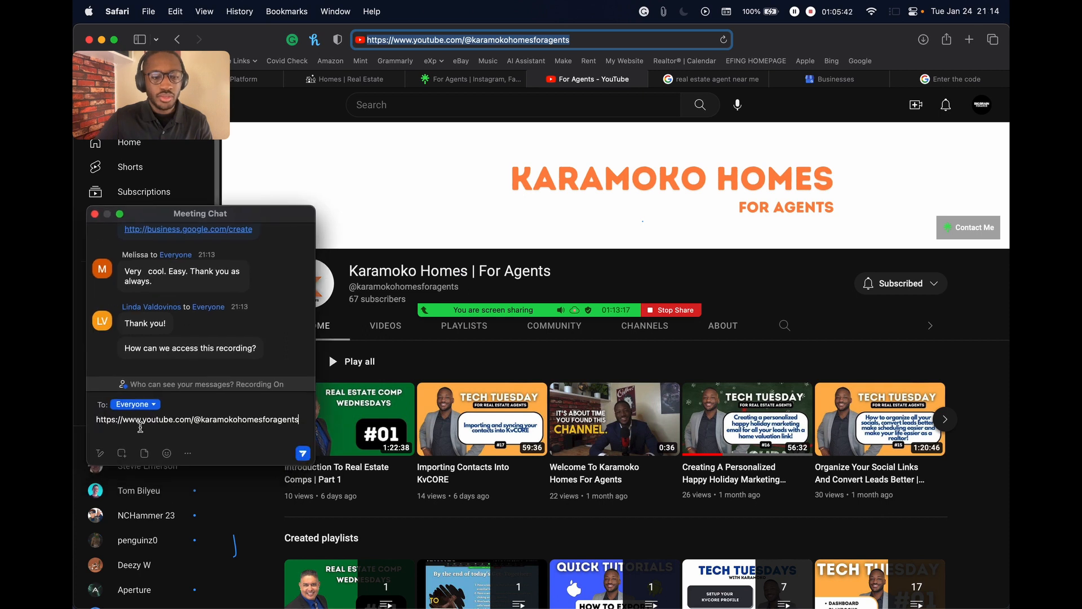
pyautogui.press('Return')
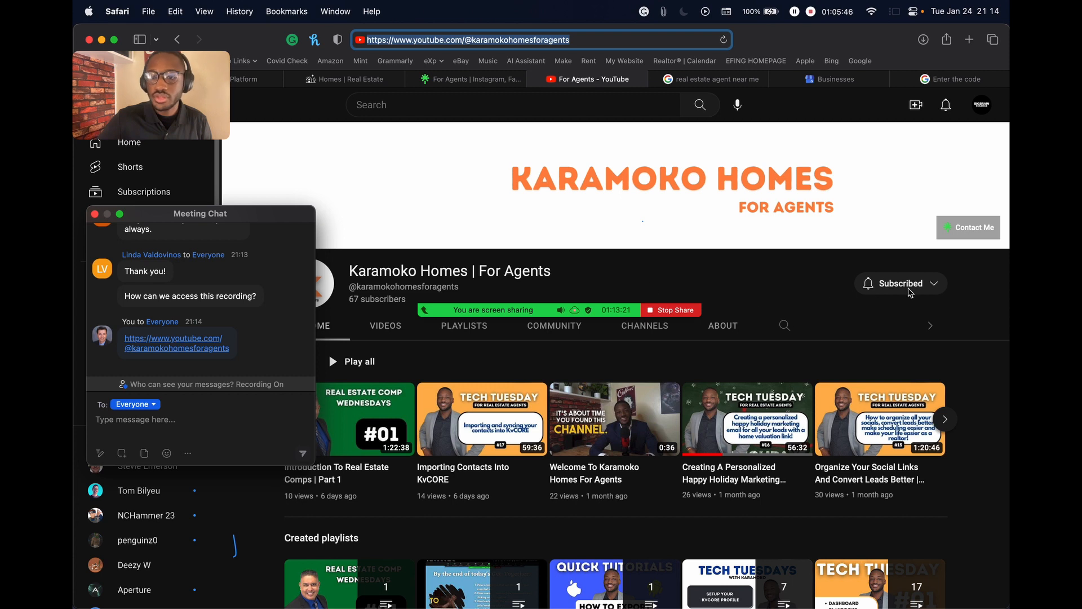
pyautogui.click(828, 279)
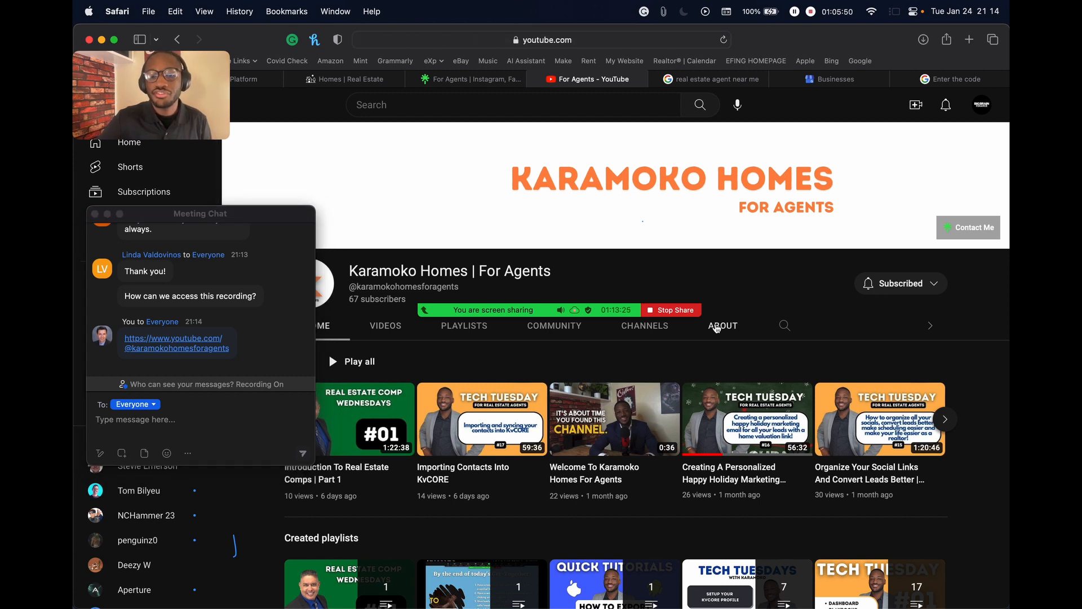
pyautogui.moveTo(256, 216); pyautogui.dragTo(299, 350)
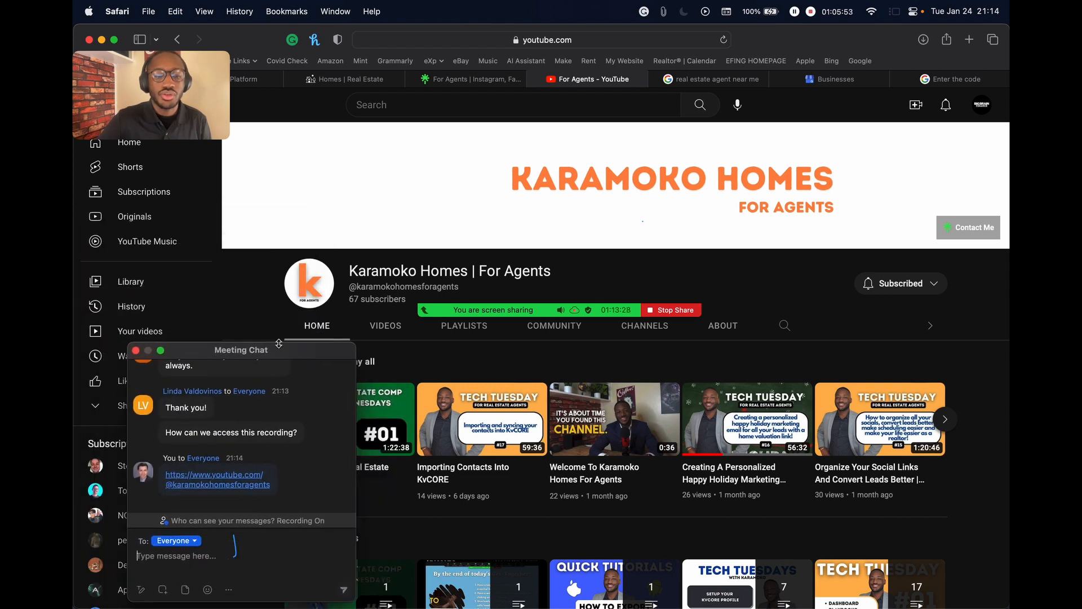
# Close the chat and browse the Karamoko Homes For Agents Videos tab uploads.
pyautogui.click(136, 351)
pyautogui.click(384, 334)
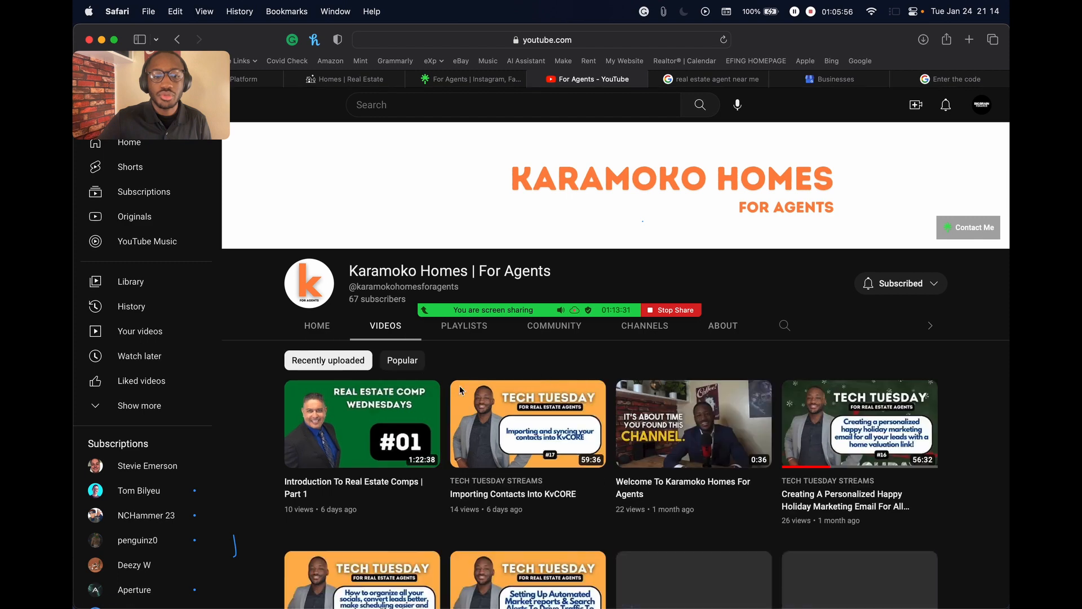
pyautogui.scroll(-10, 686, 433)
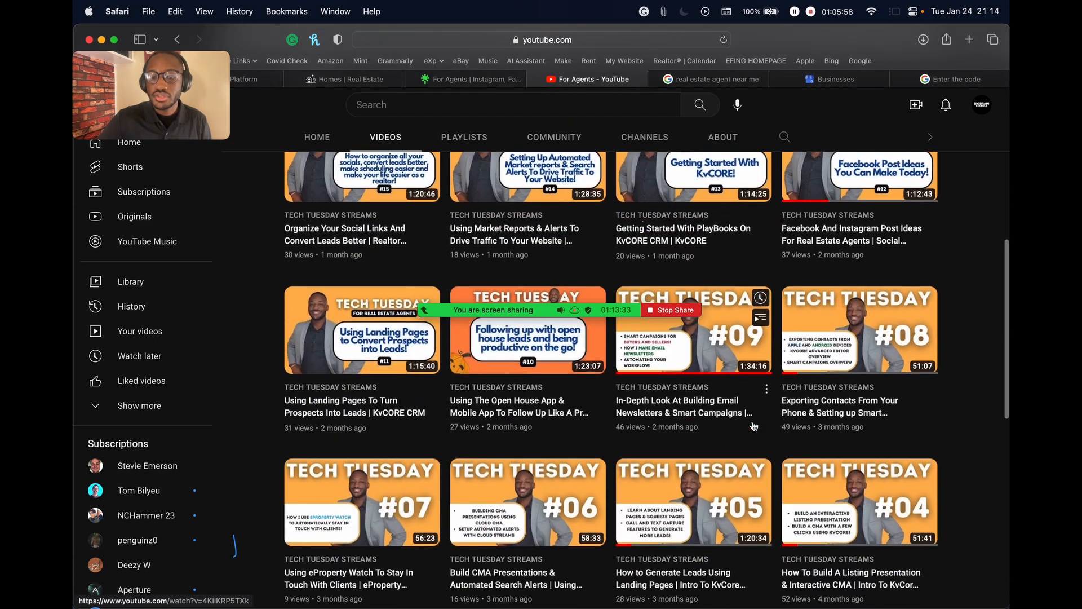
pyautogui.scroll(-12, 736, 424)
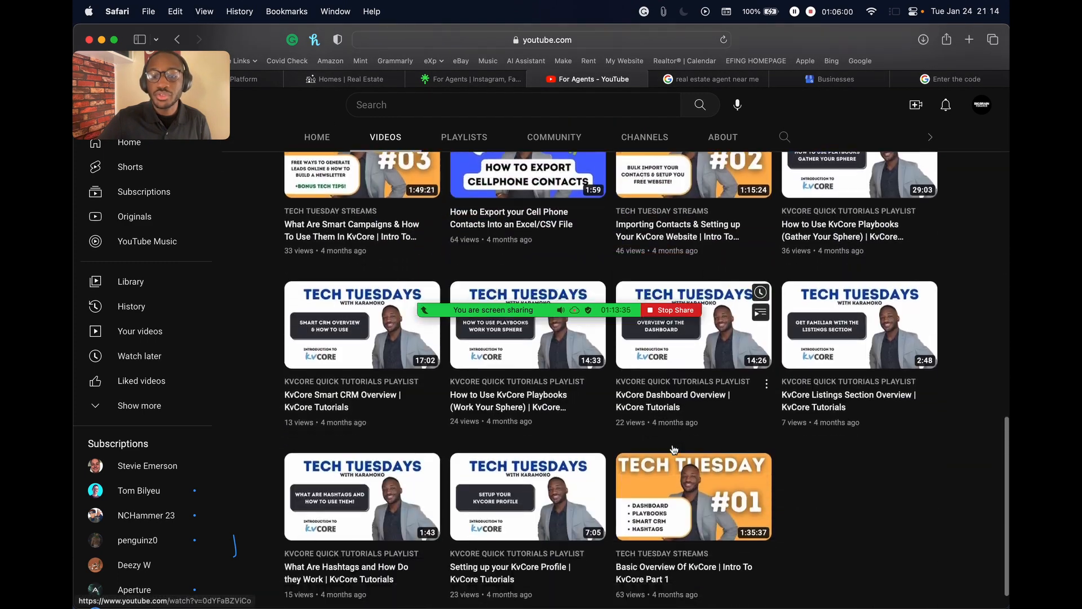
pyautogui.scroll(4, 736, 424)
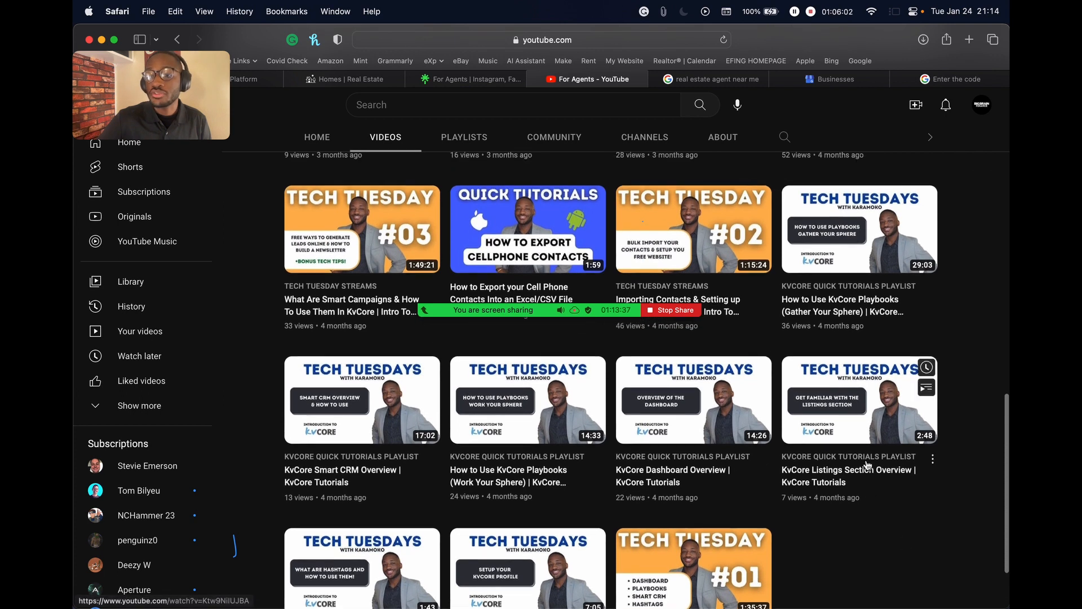
pyautogui.scroll(9, 868, 465)
pyautogui.scroll(1, 867, 464)
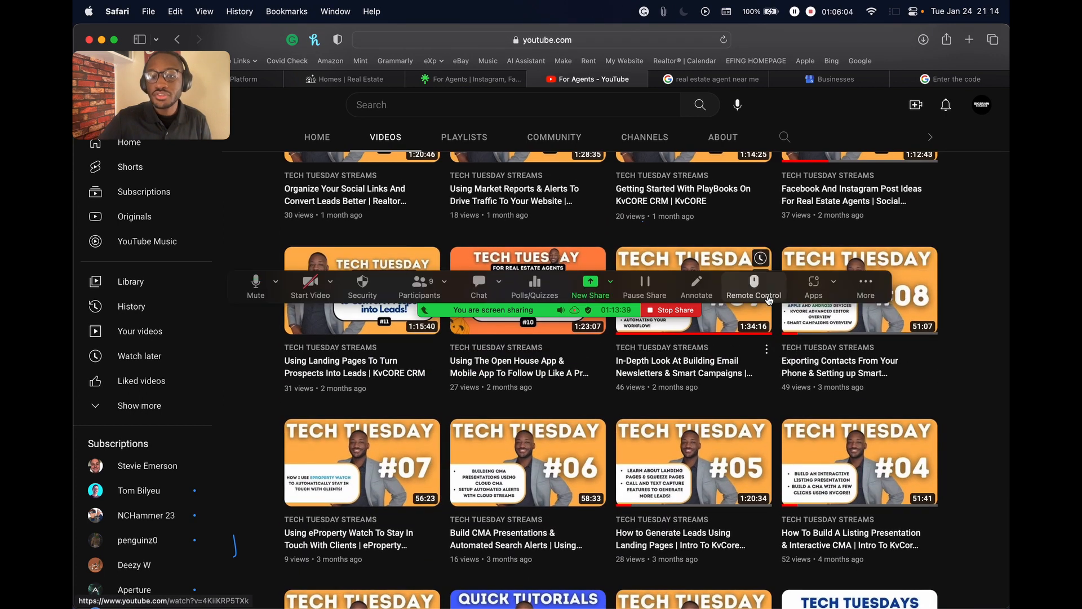
pyautogui.scroll(7, 676, 254)
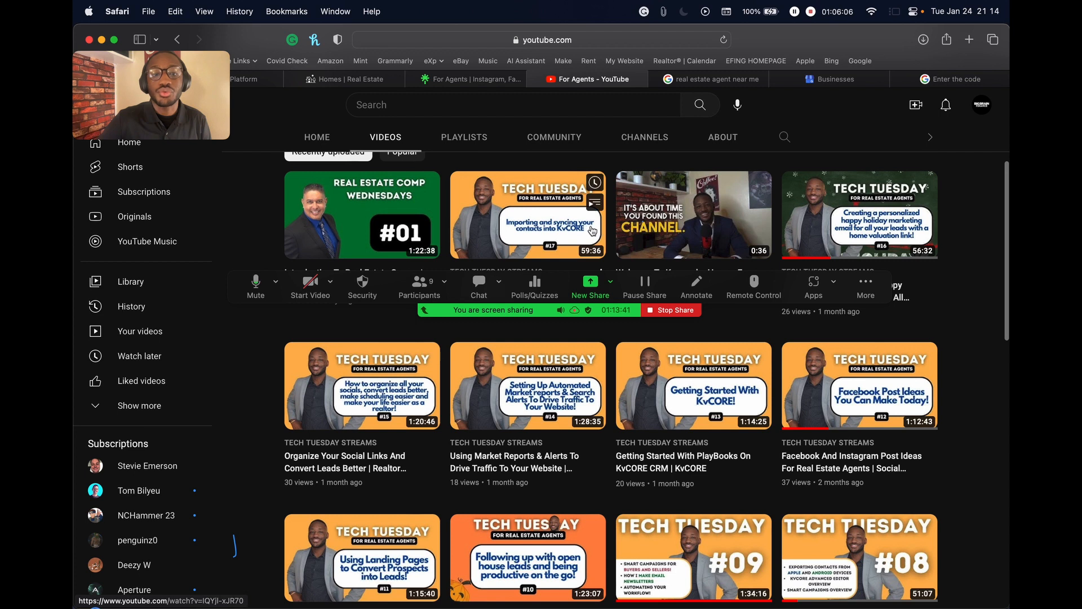
pyautogui.scroll(2, 592, 230)
pyautogui.moveTo(866, 294); pyautogui.dragTo(857, 170)
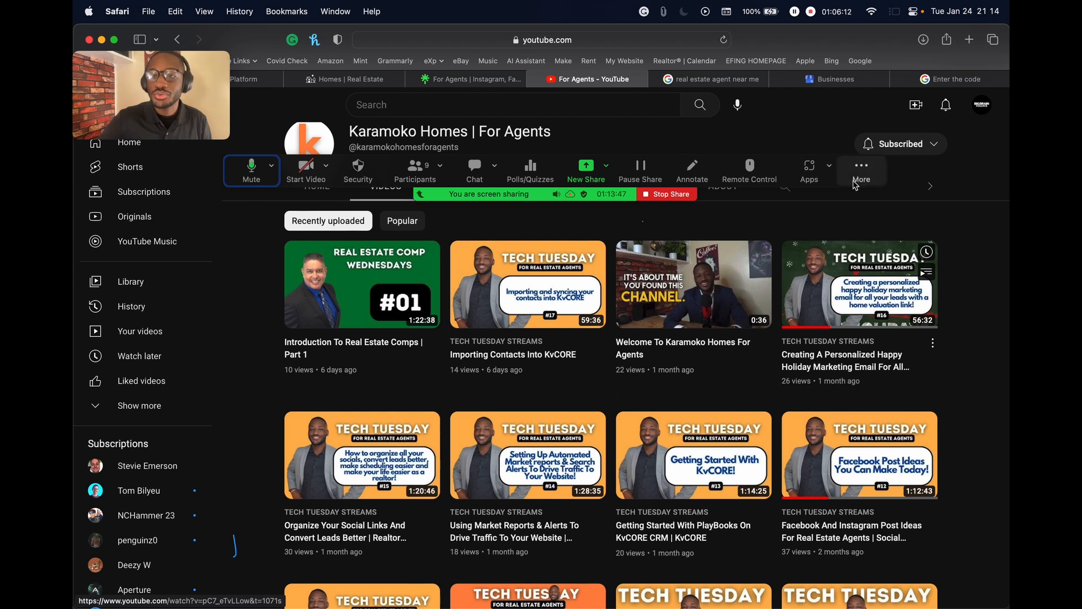
pyautogui.moveTo(856, 185); pyautogui.dragTo(888, 166)
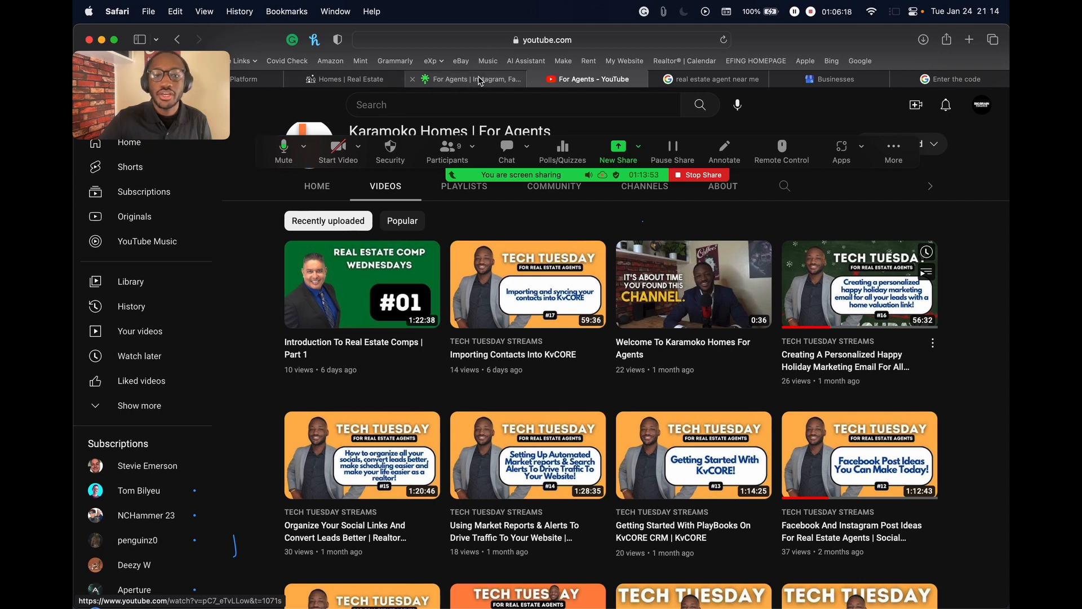
# Open the participants list and move it over the channel page.
pyautogui.click(458, 150)
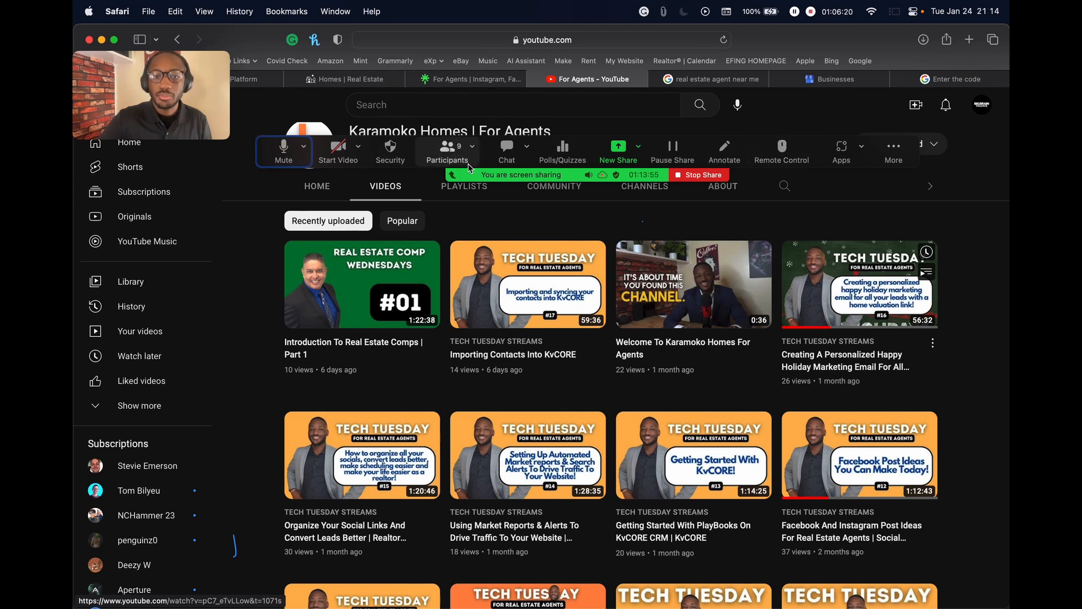
pyautogui.moveTo(558, 405)
pyautogui.scroll(-3, 559, 412)
pyautogui.scroll(3, 558, 410)
pyautogui.moveTo(528, 293); pyautogui.dragTo(348, 221)
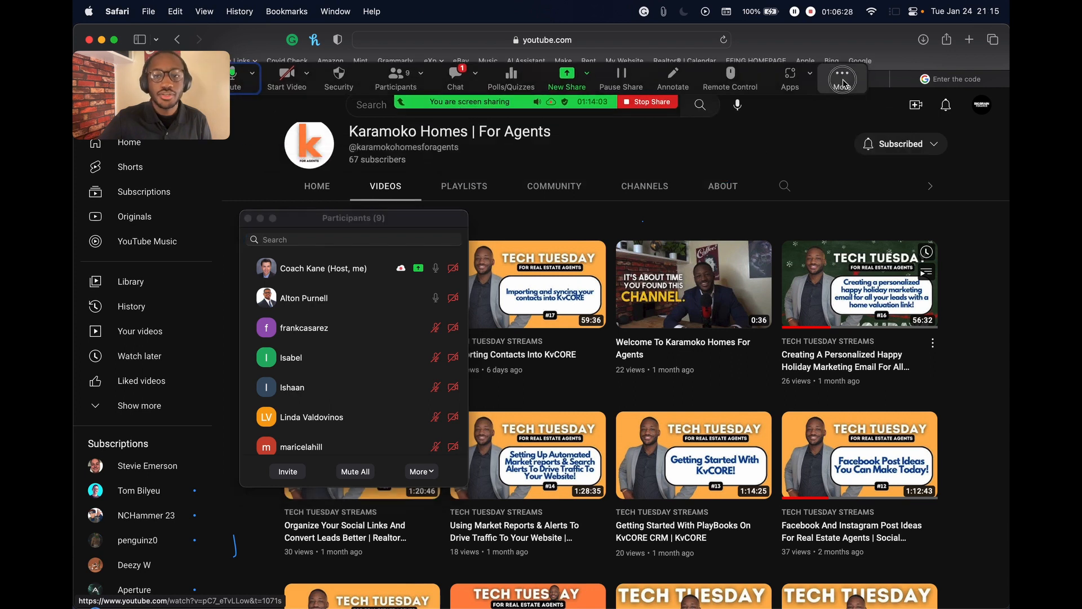
# Reopen the meeting chat and position it to the right of the participants panel.
pyautogui.click(456, 76)
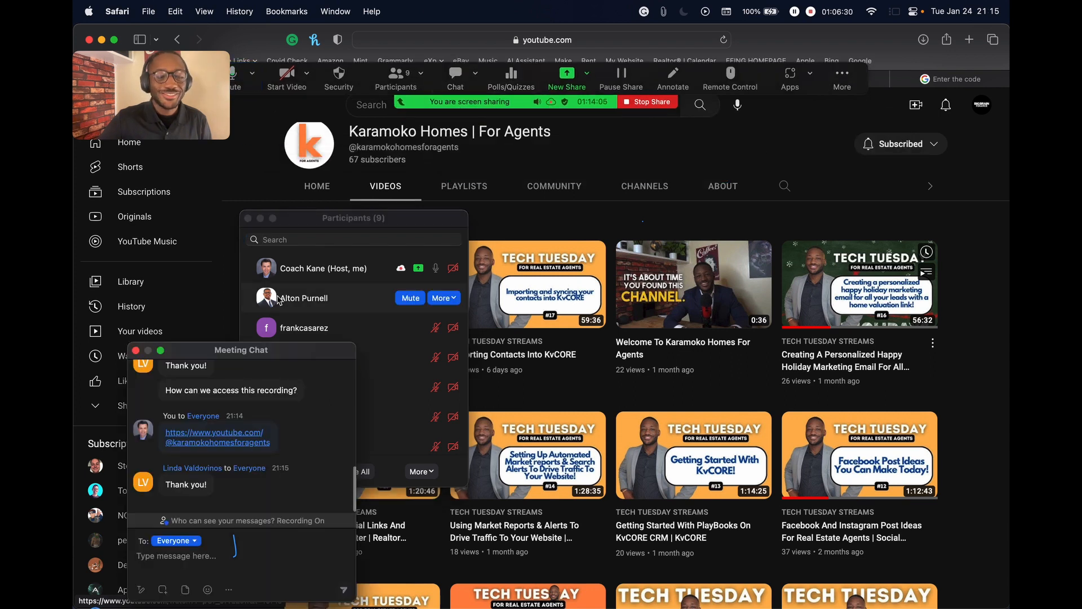
pyautogui.moveTo(234, 350); pyautogui.dragTo(201, 243)
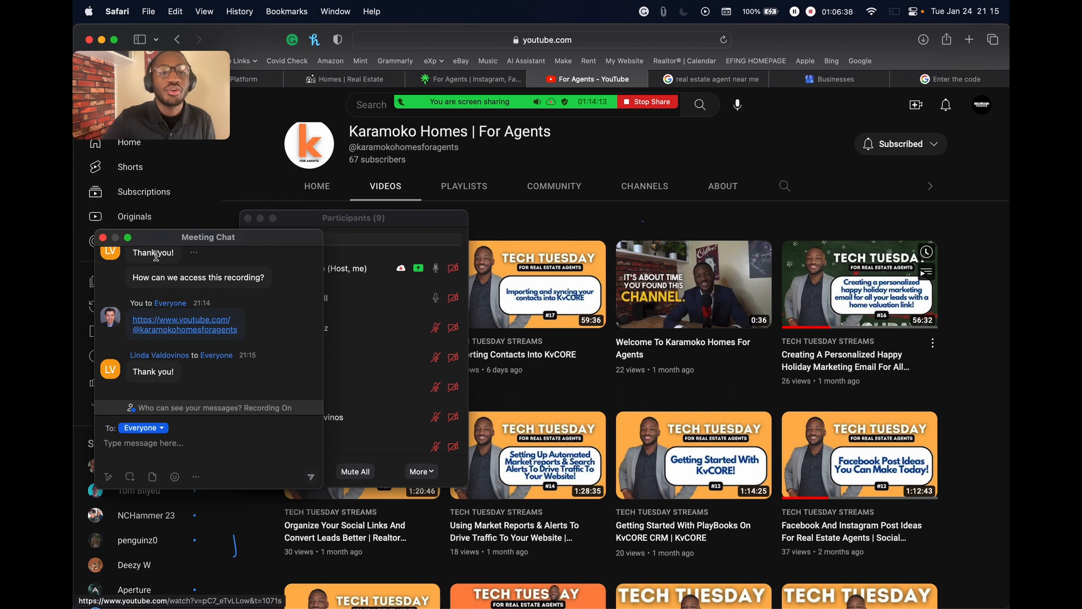
pyautogui.moveTo(137, 231); pyautogui.dragTo(648, 204)
pyautogui.moveTo(714, 214); pyautogui.dragTo(753, 205)
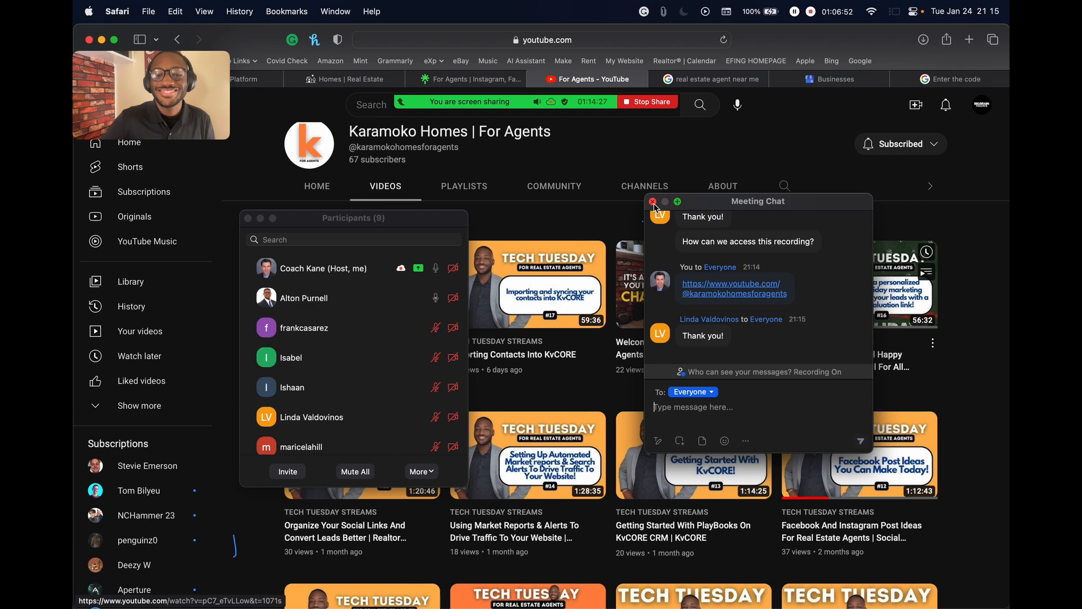
pyautogui.moveTo(766, 204); pyautogui.dragTo(769, 177)
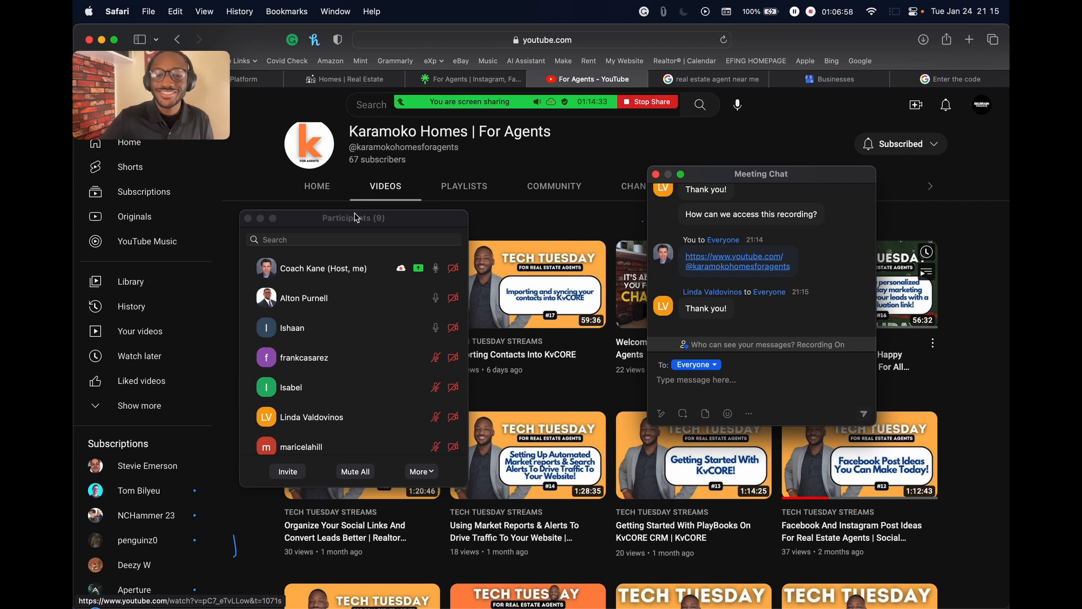
pyautogui.click(356, 218)
pyautogui.moveTo(409, 309)
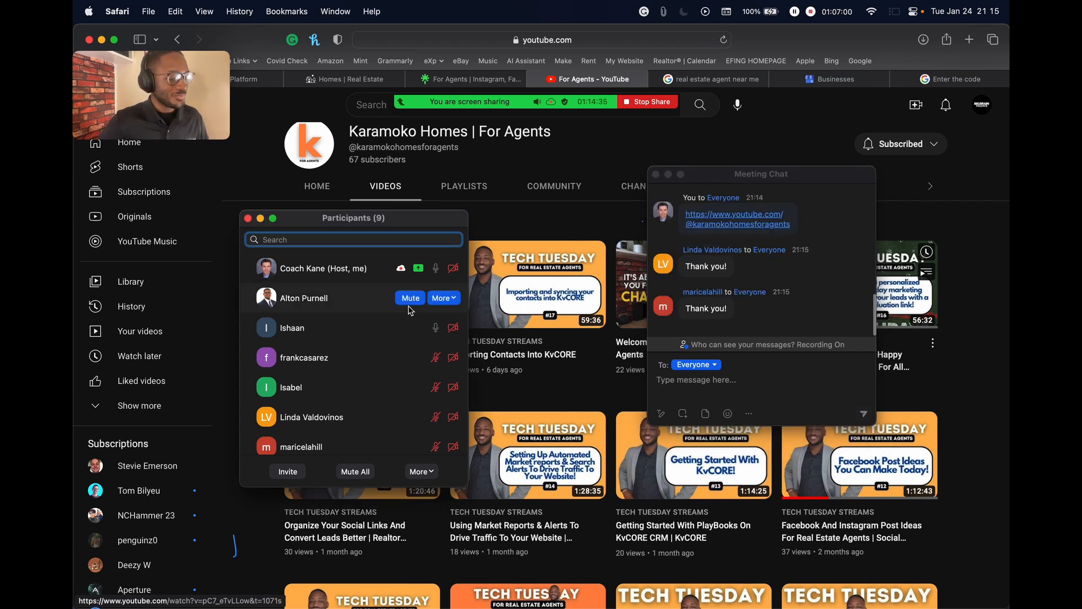